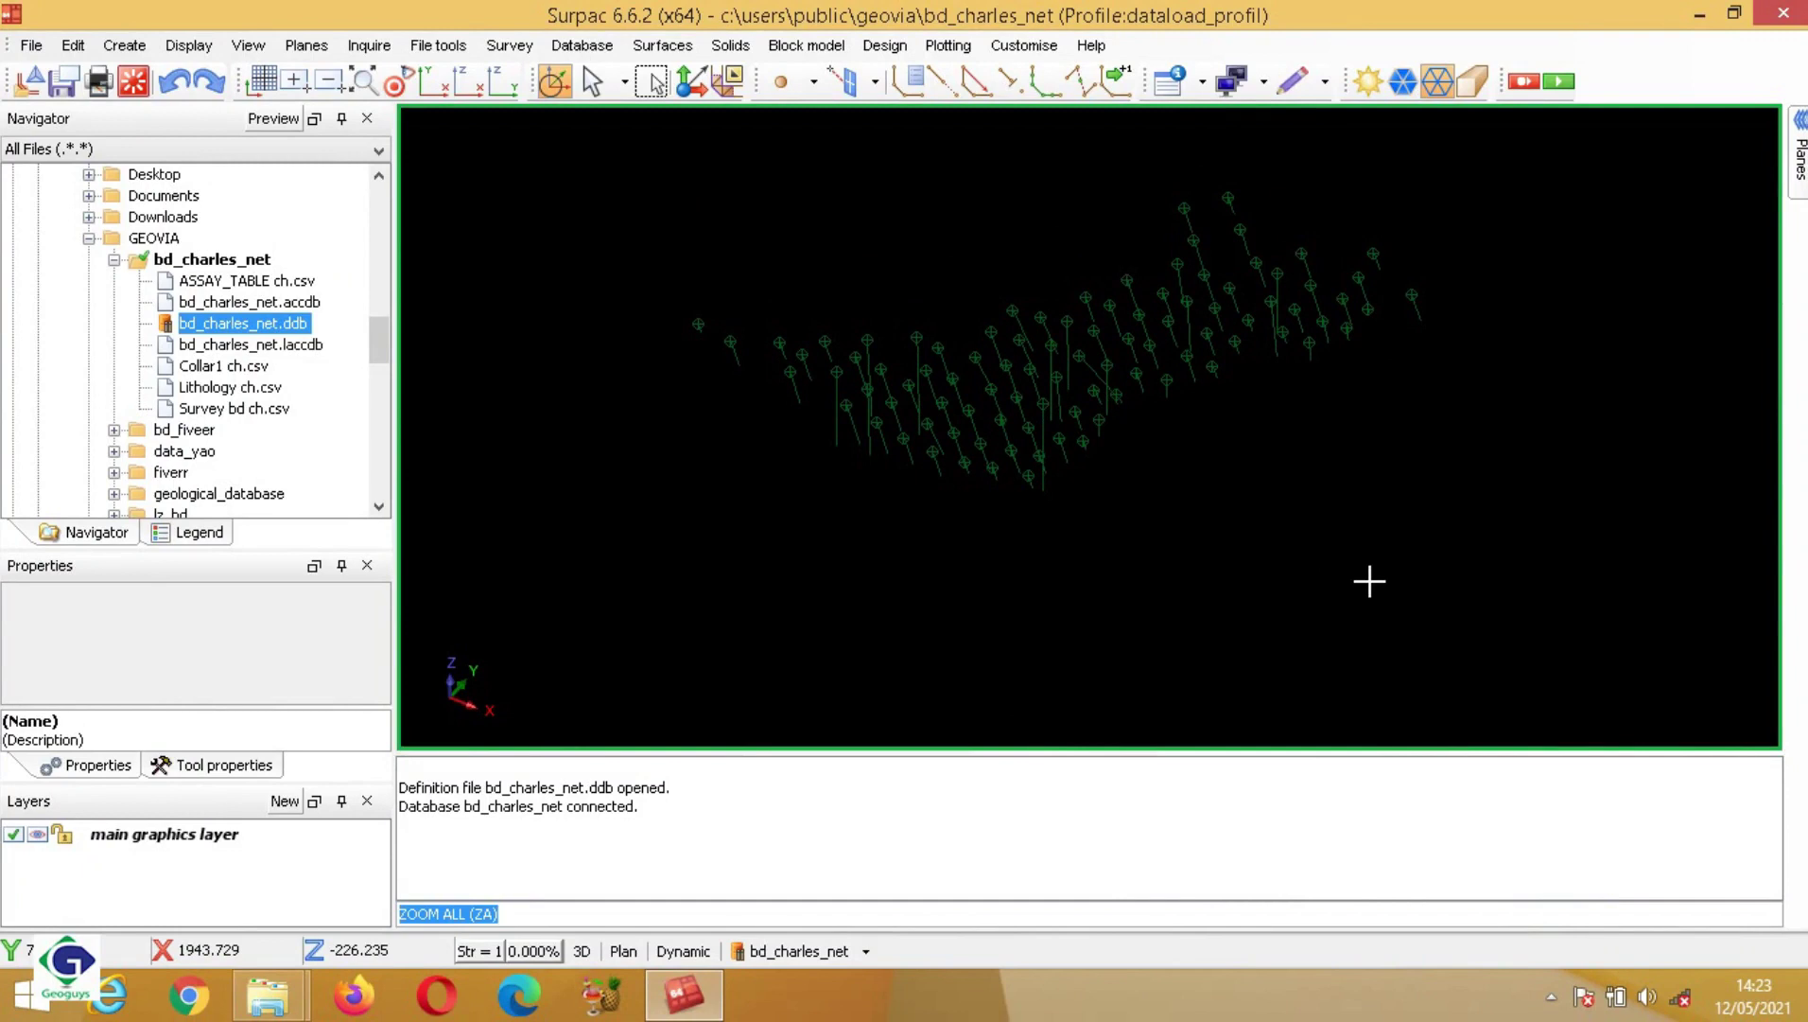
{"action": "right_click_drag", "start_coordinate": [1208, 484], "coordinate": [1105, 230]}
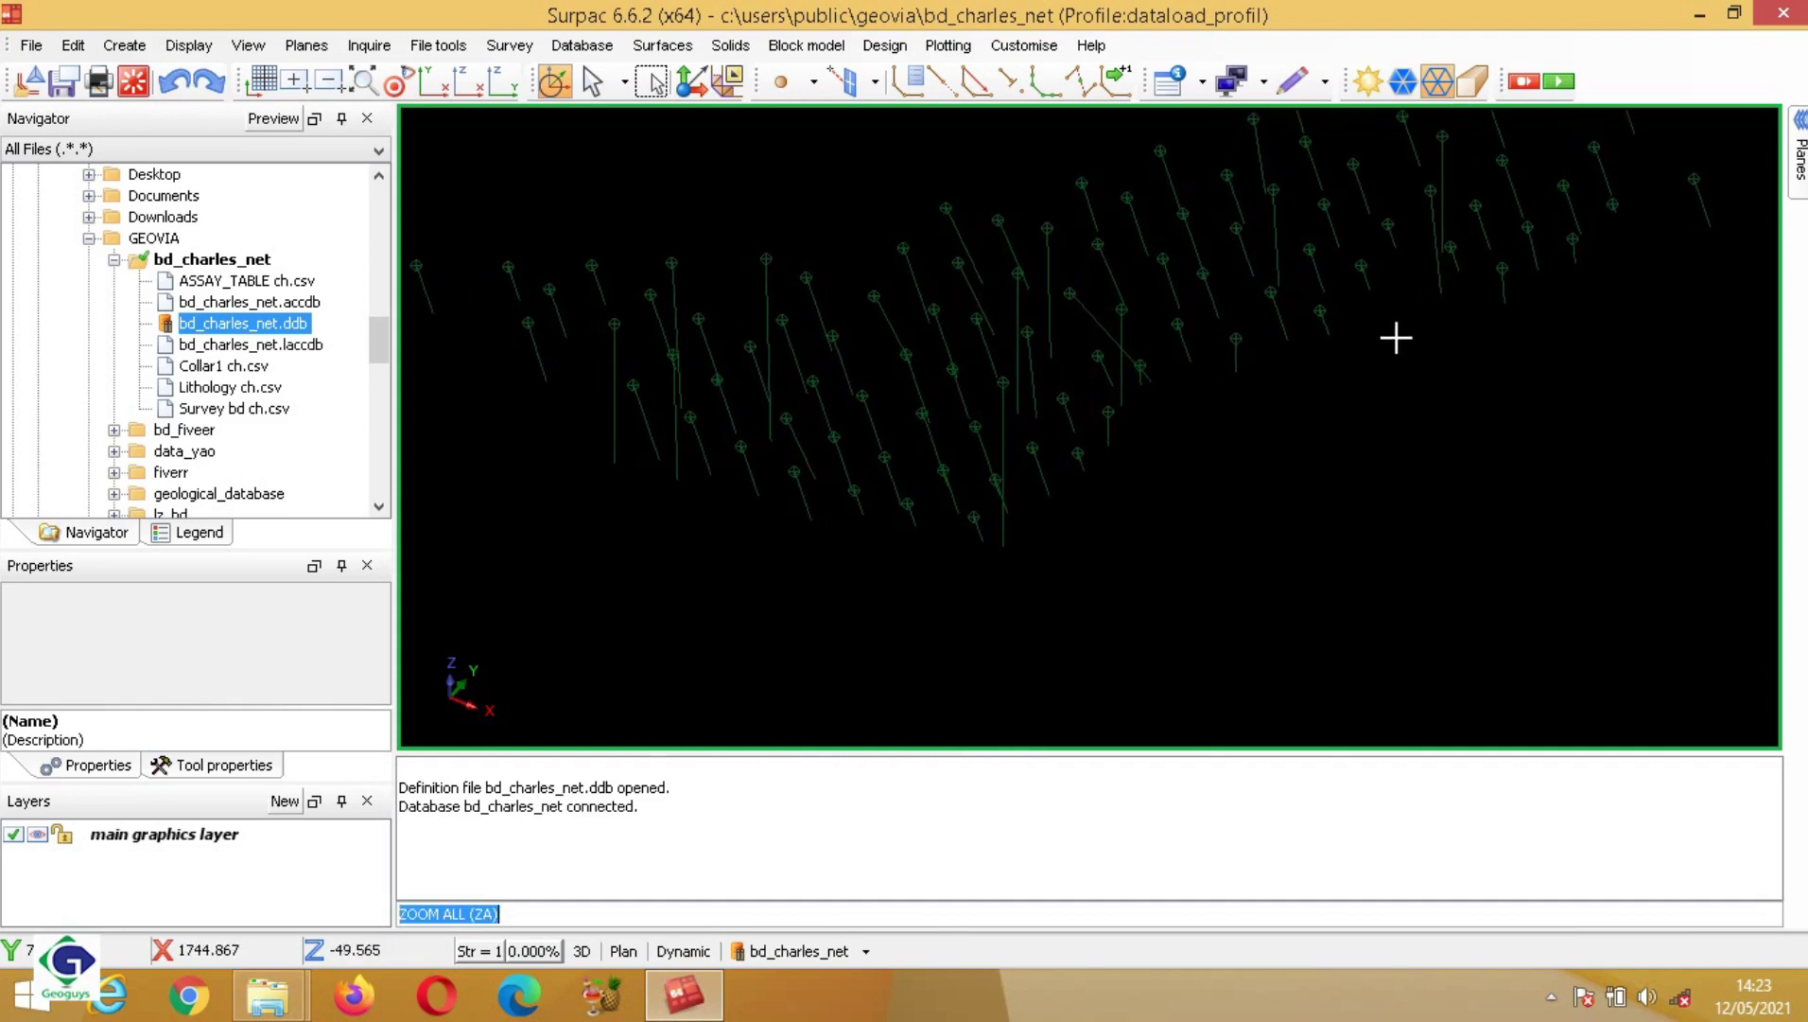
{"action": "mouse_move", "coordinate": [1397, 335]}
{"action": "left_mouse_down"}
{"action": "mouse_move", "coordinate": [1368, 339]}
{"action": "mouse_move", "coordinate": [1388, 331]}
{"action": "left_mouse_up"}
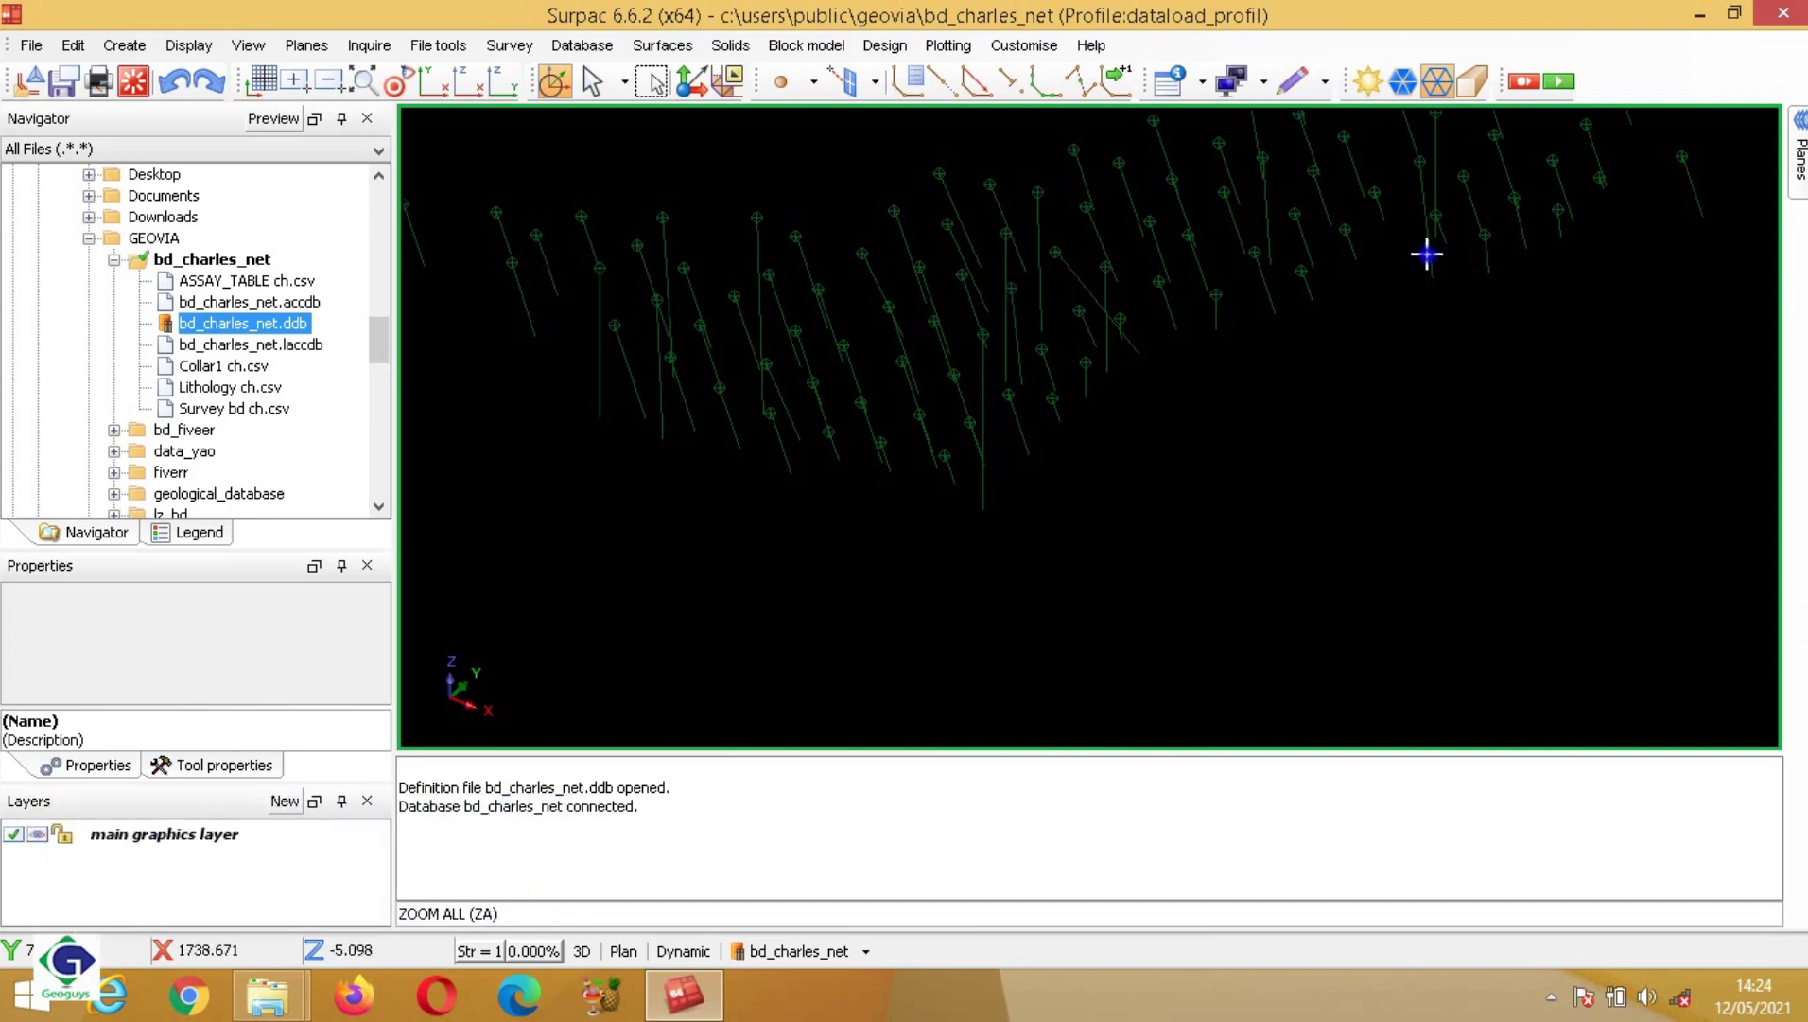
{"action": "right_click_drag", "start_coordinate": [1421, 259], "coordinate": [1379, 328]}
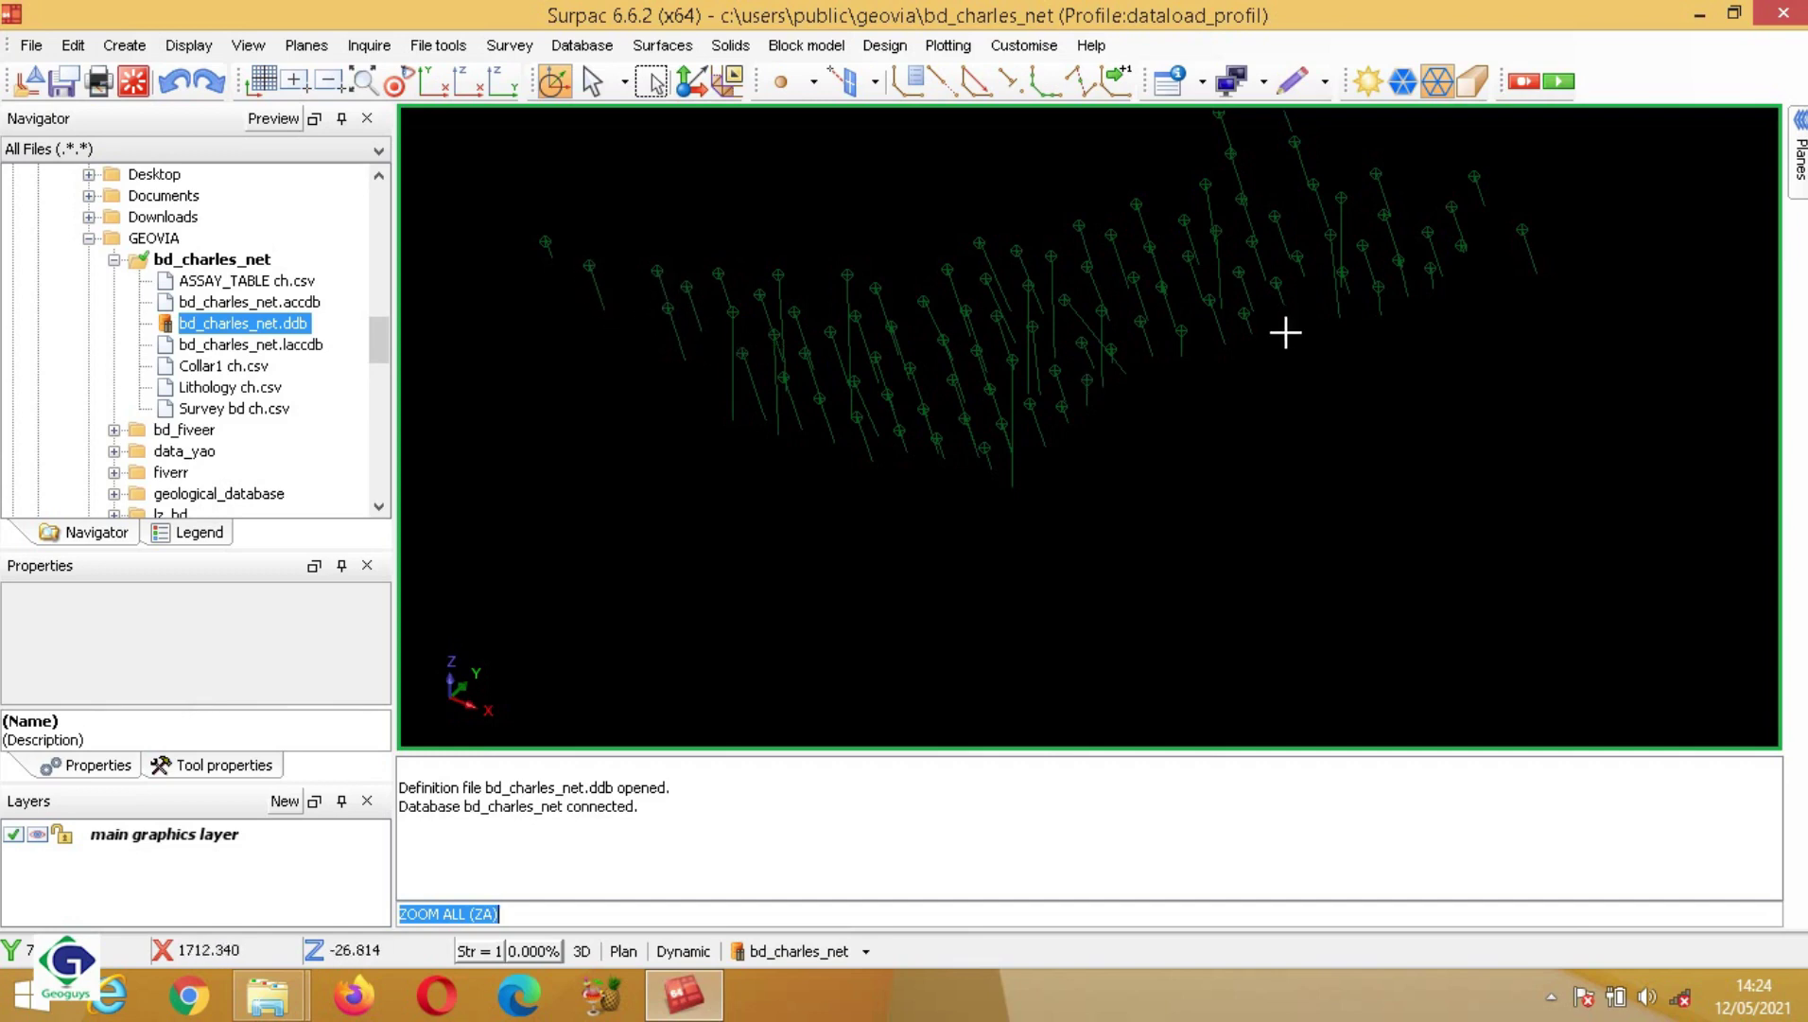
{"action": "mouse_move", "coordinate": [1426, 340]}
{"action": "left_mouse_down"}
{"action": "mouse_move", "coordinate": [1340, 351]}
{"action": "mouse_move", "coordinate": [1352, 319]}
{"action": "mouse_move", "coordinate": [1443, 335]}
{"action": "mouse_move", "coordinate": [1446, 355]}
{"action": "left_mouse_up"}
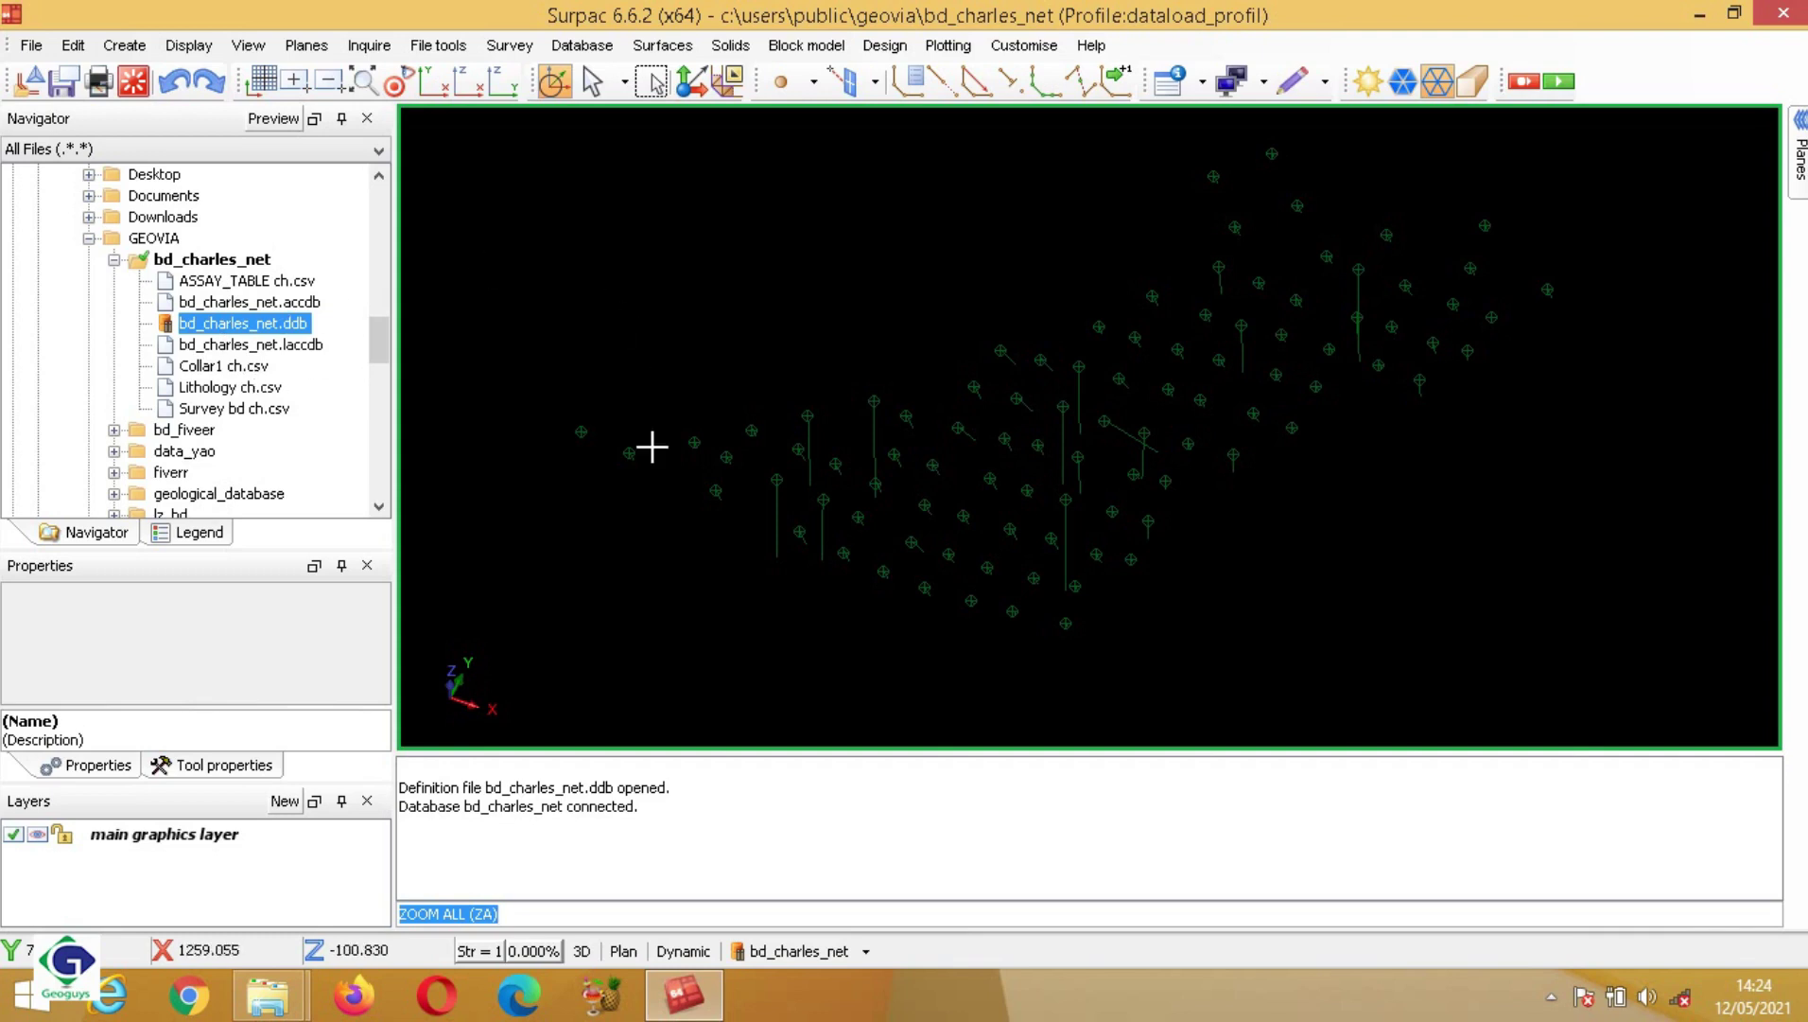
{"action": "left_click_drag", "start_coordinate": [1465, 331], "coordinate": [1437, 331]}
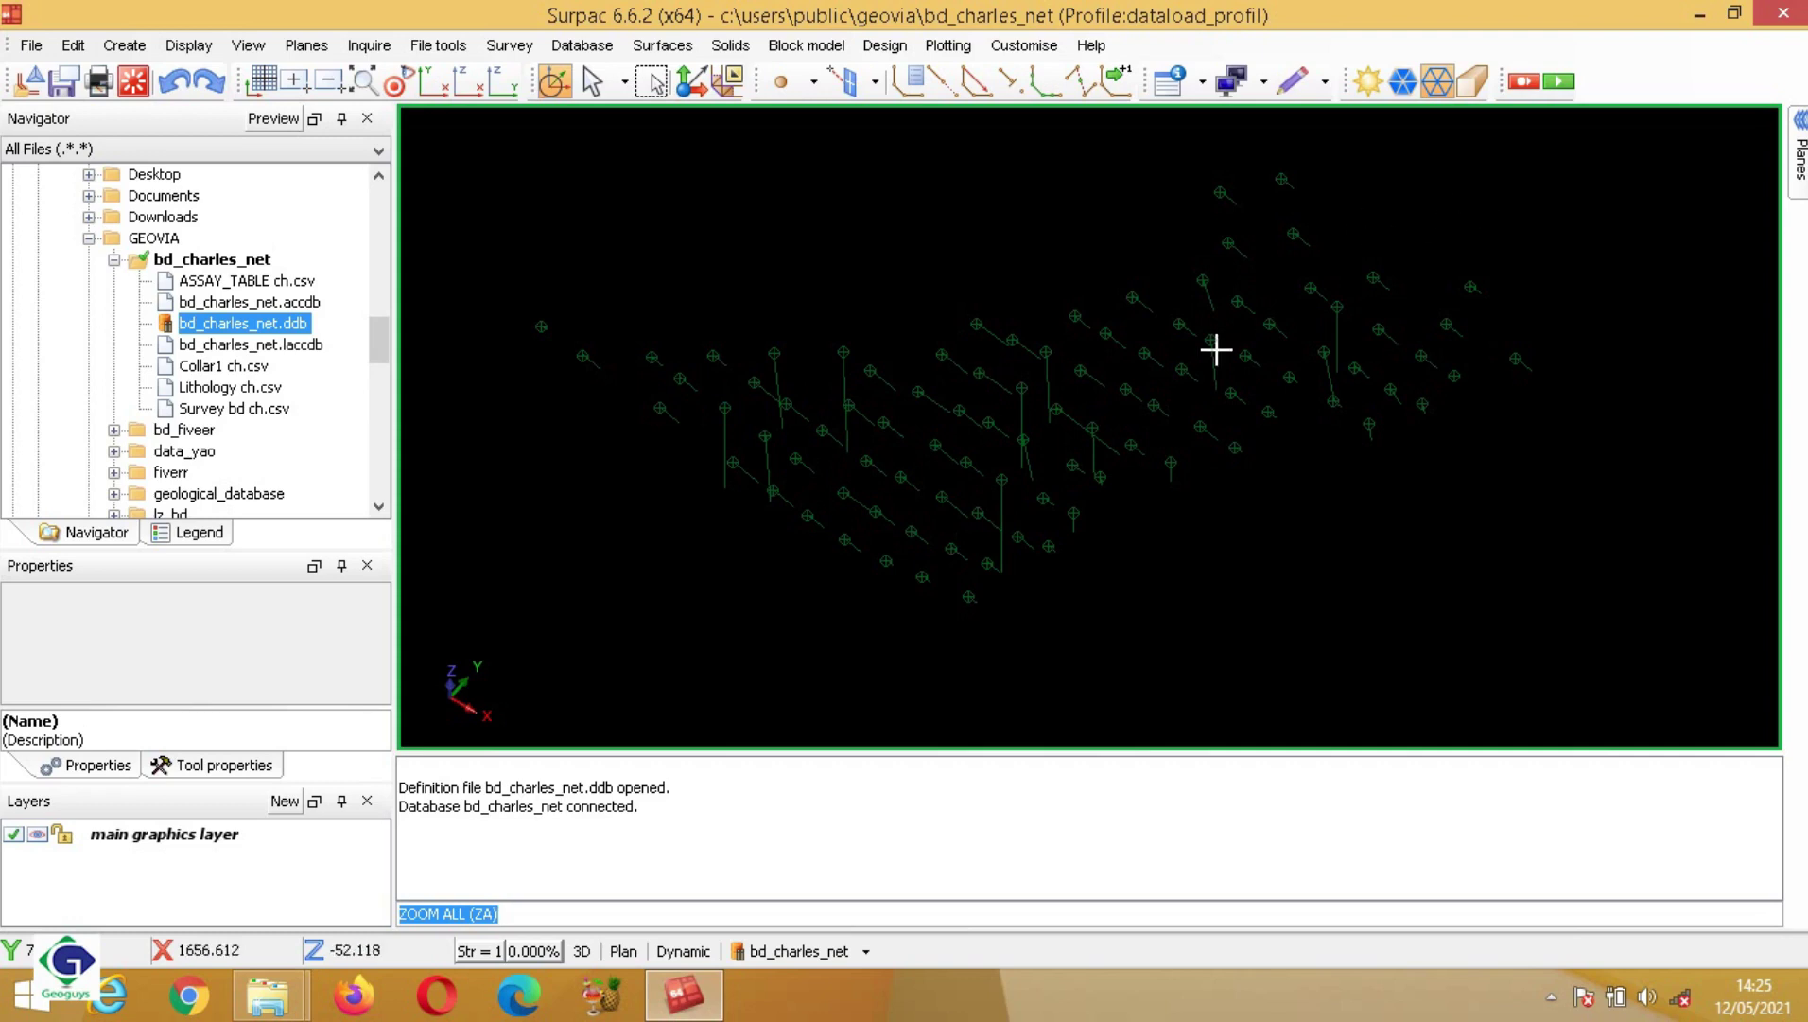
Step: Switch the interface to the geology_database profile
{"action": "right_click", "coordinate": [1264, 51]}
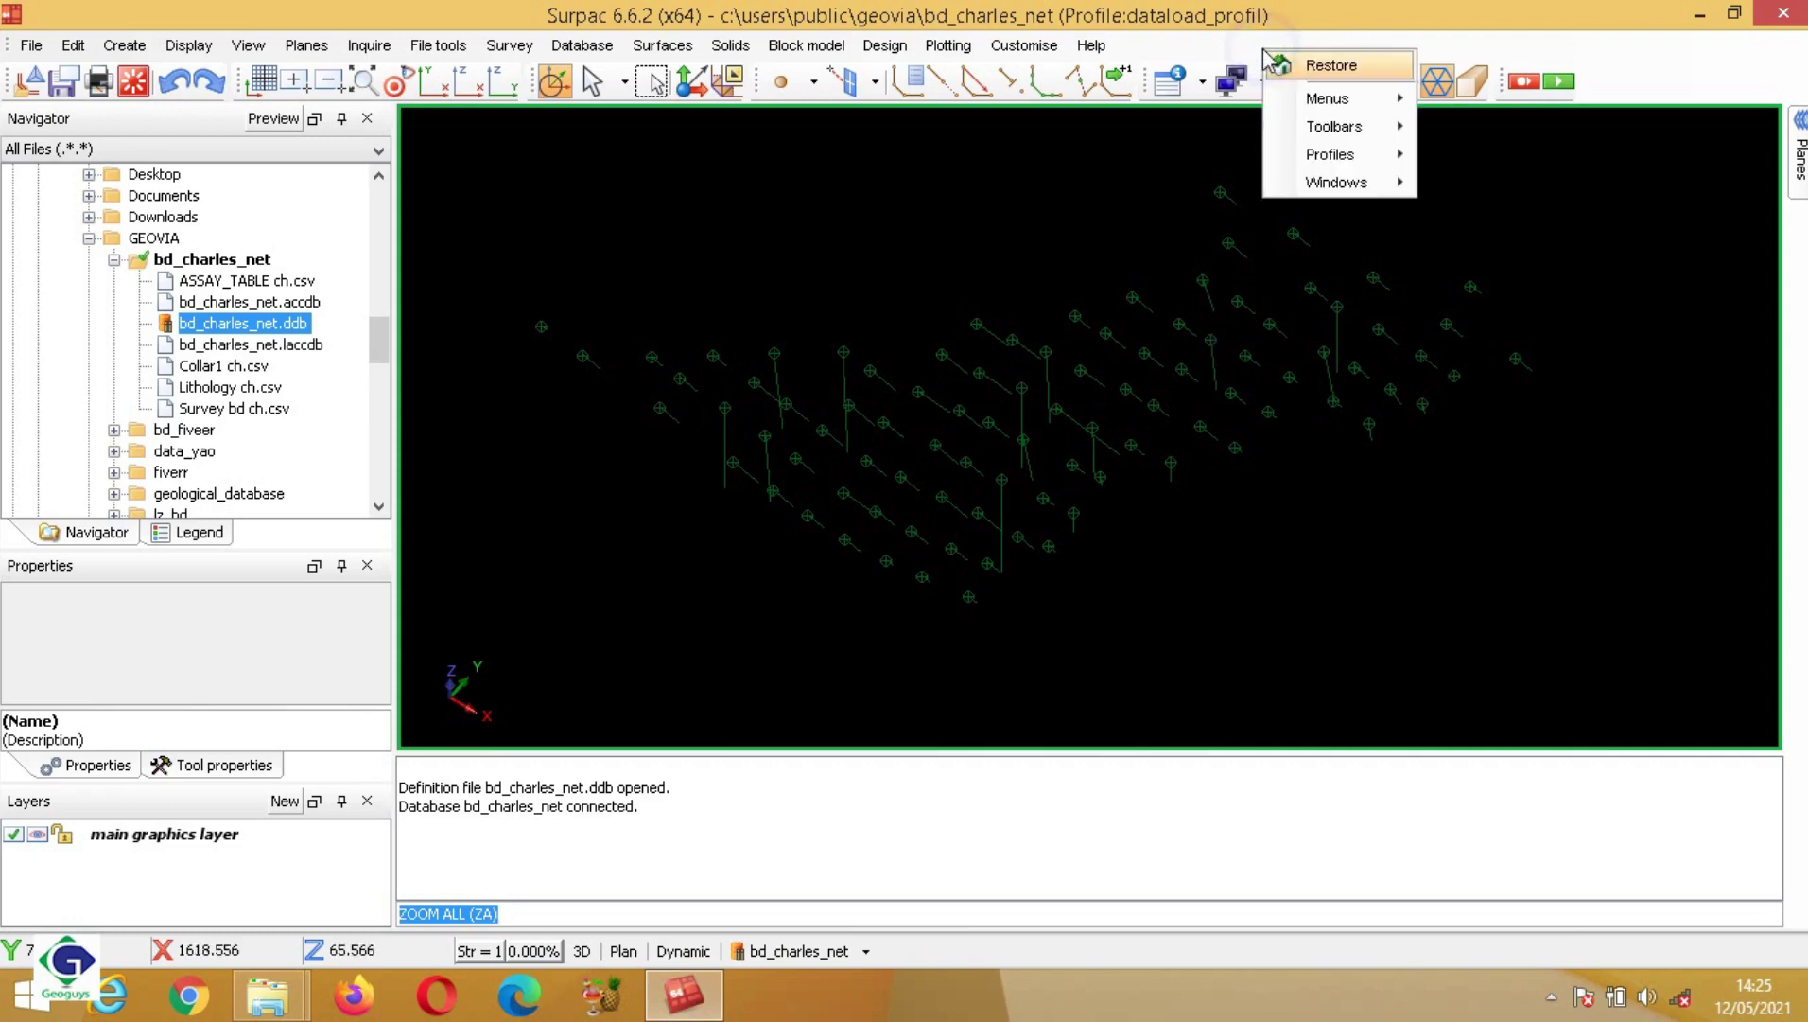
{"action": "mouse_move", "coordinate": [1335, 157]}
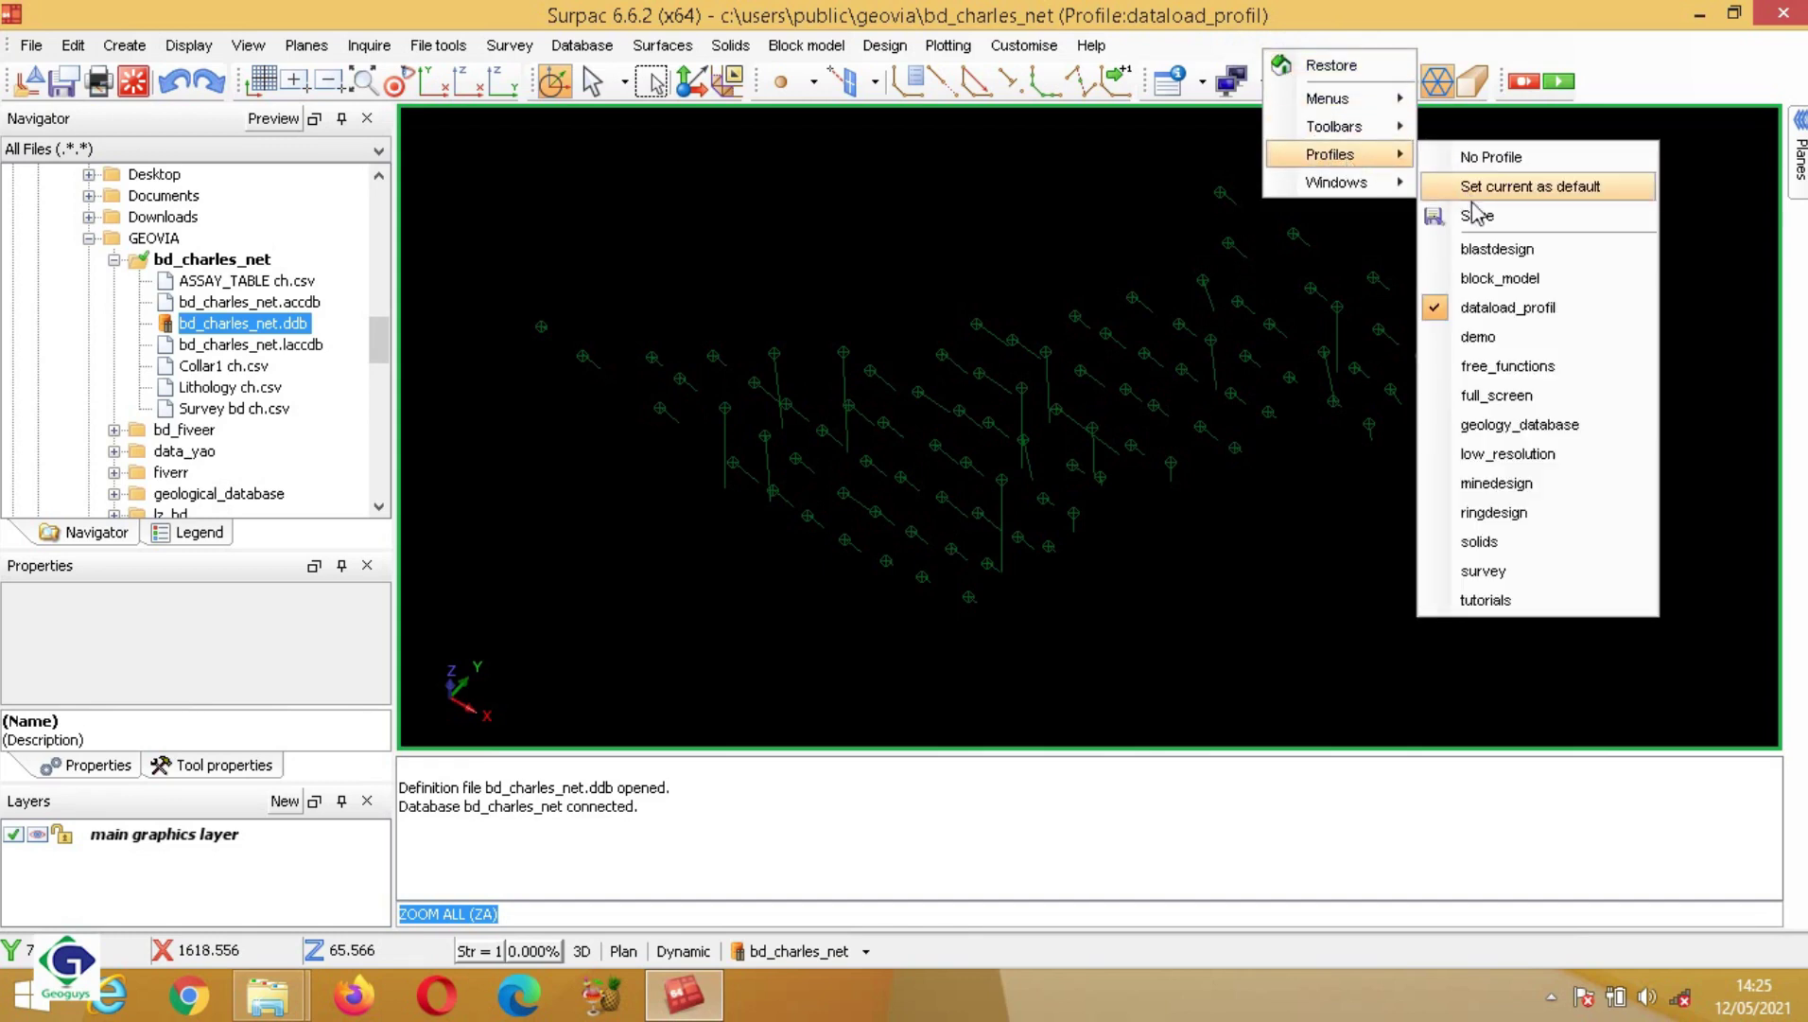
{"action": "left_click", "coordinate": [1517, 433]}
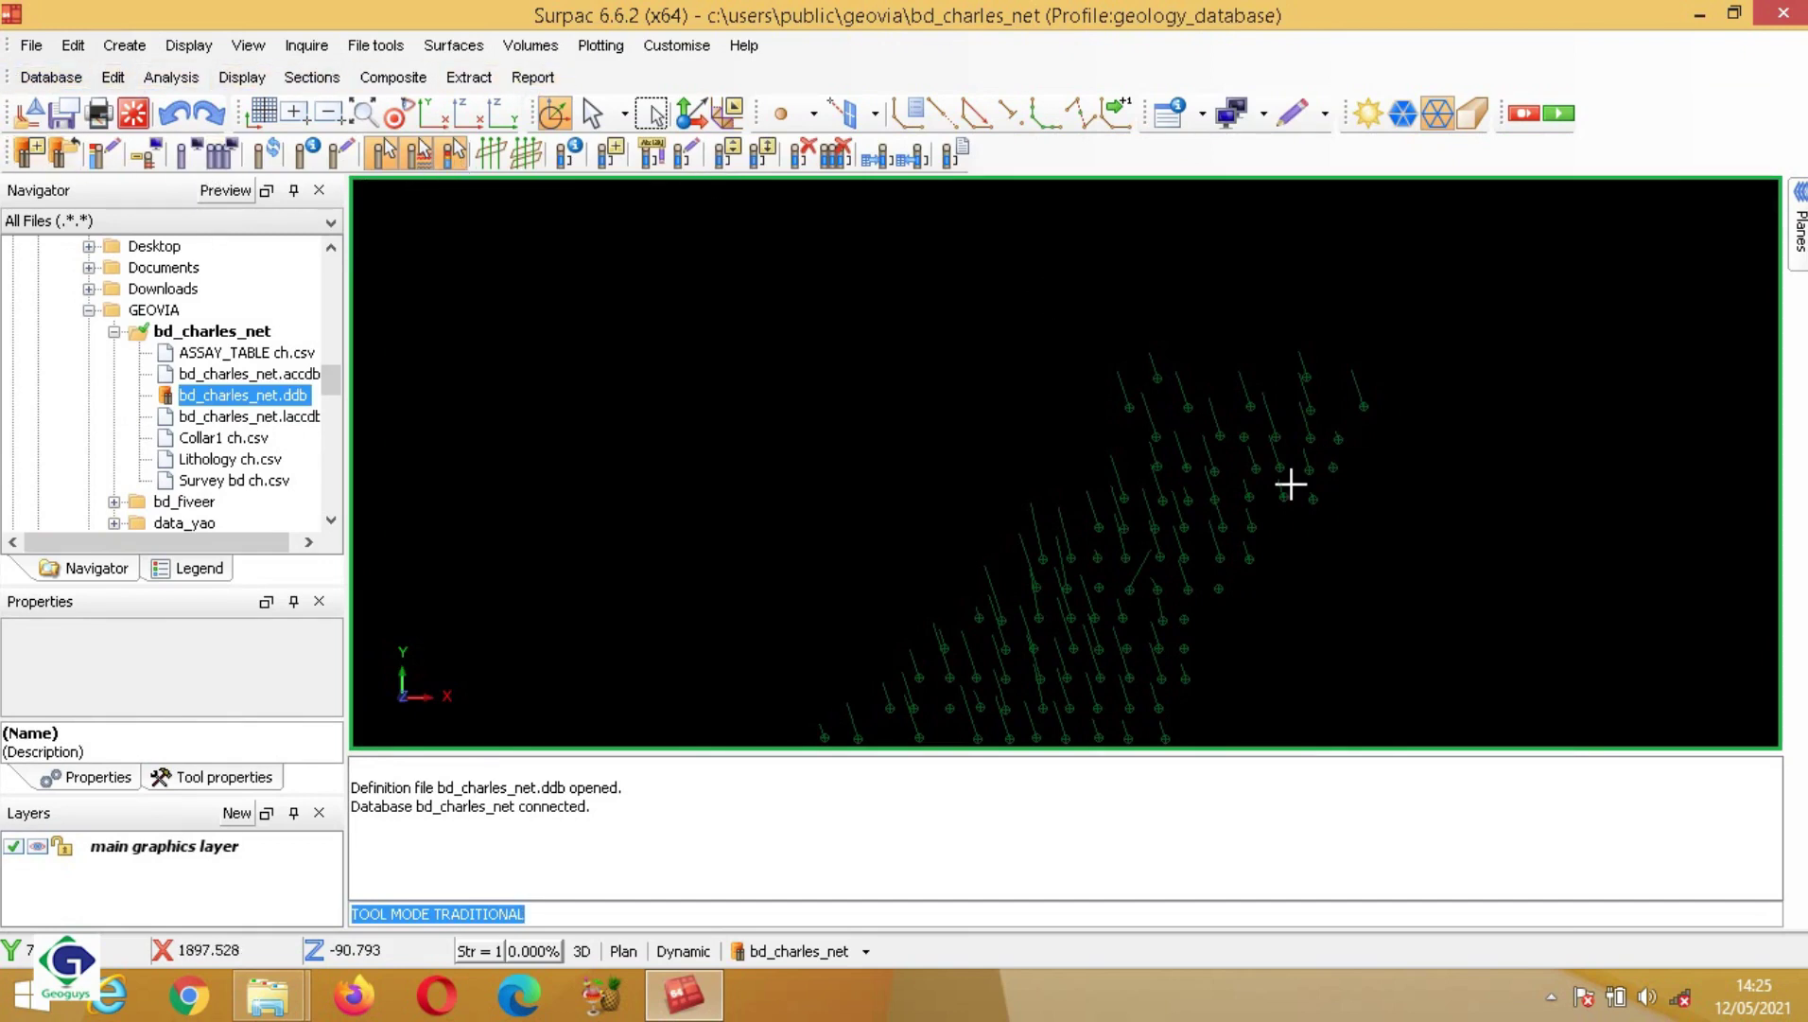
{"action": "left_click_drag", "start_coordinate": [1257, 566], "coordinate": [1240, 535]}
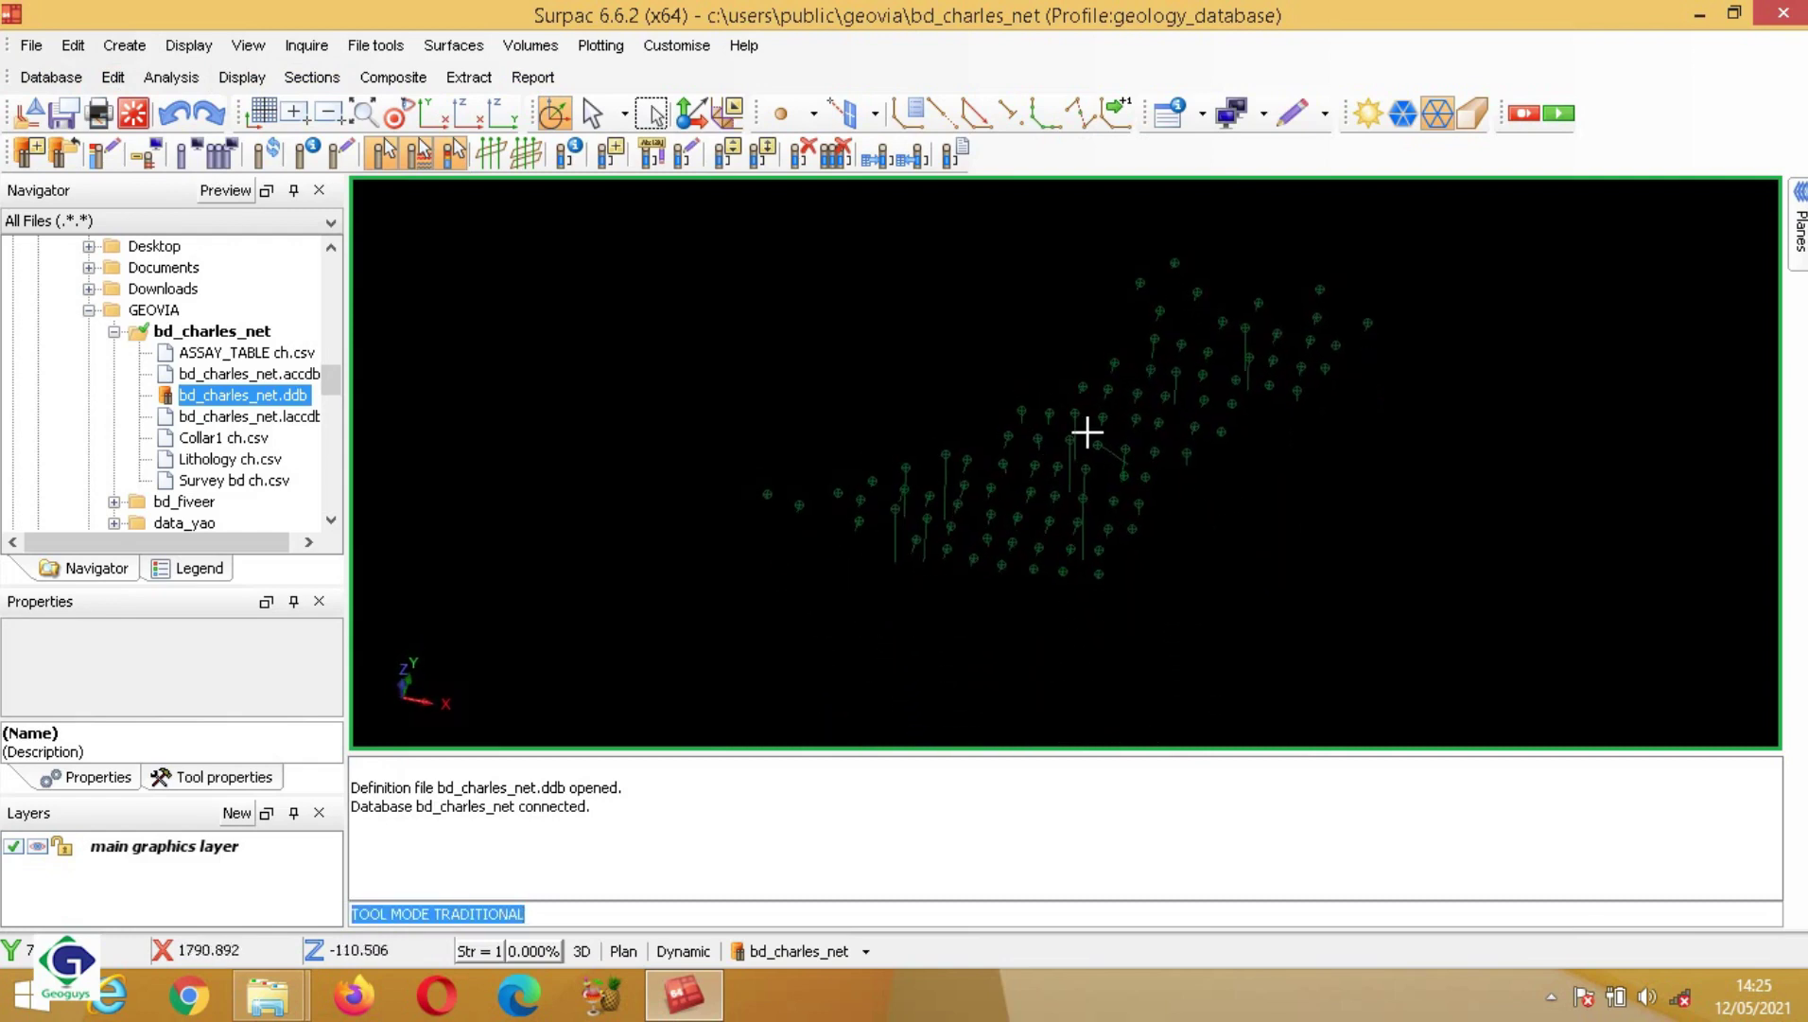
Step: Start downhole compositing and name the output string file composite_bd_charles_net1 in the bd_charles_net folder
{"action": "left_click", "coordinate": [392, 79]}
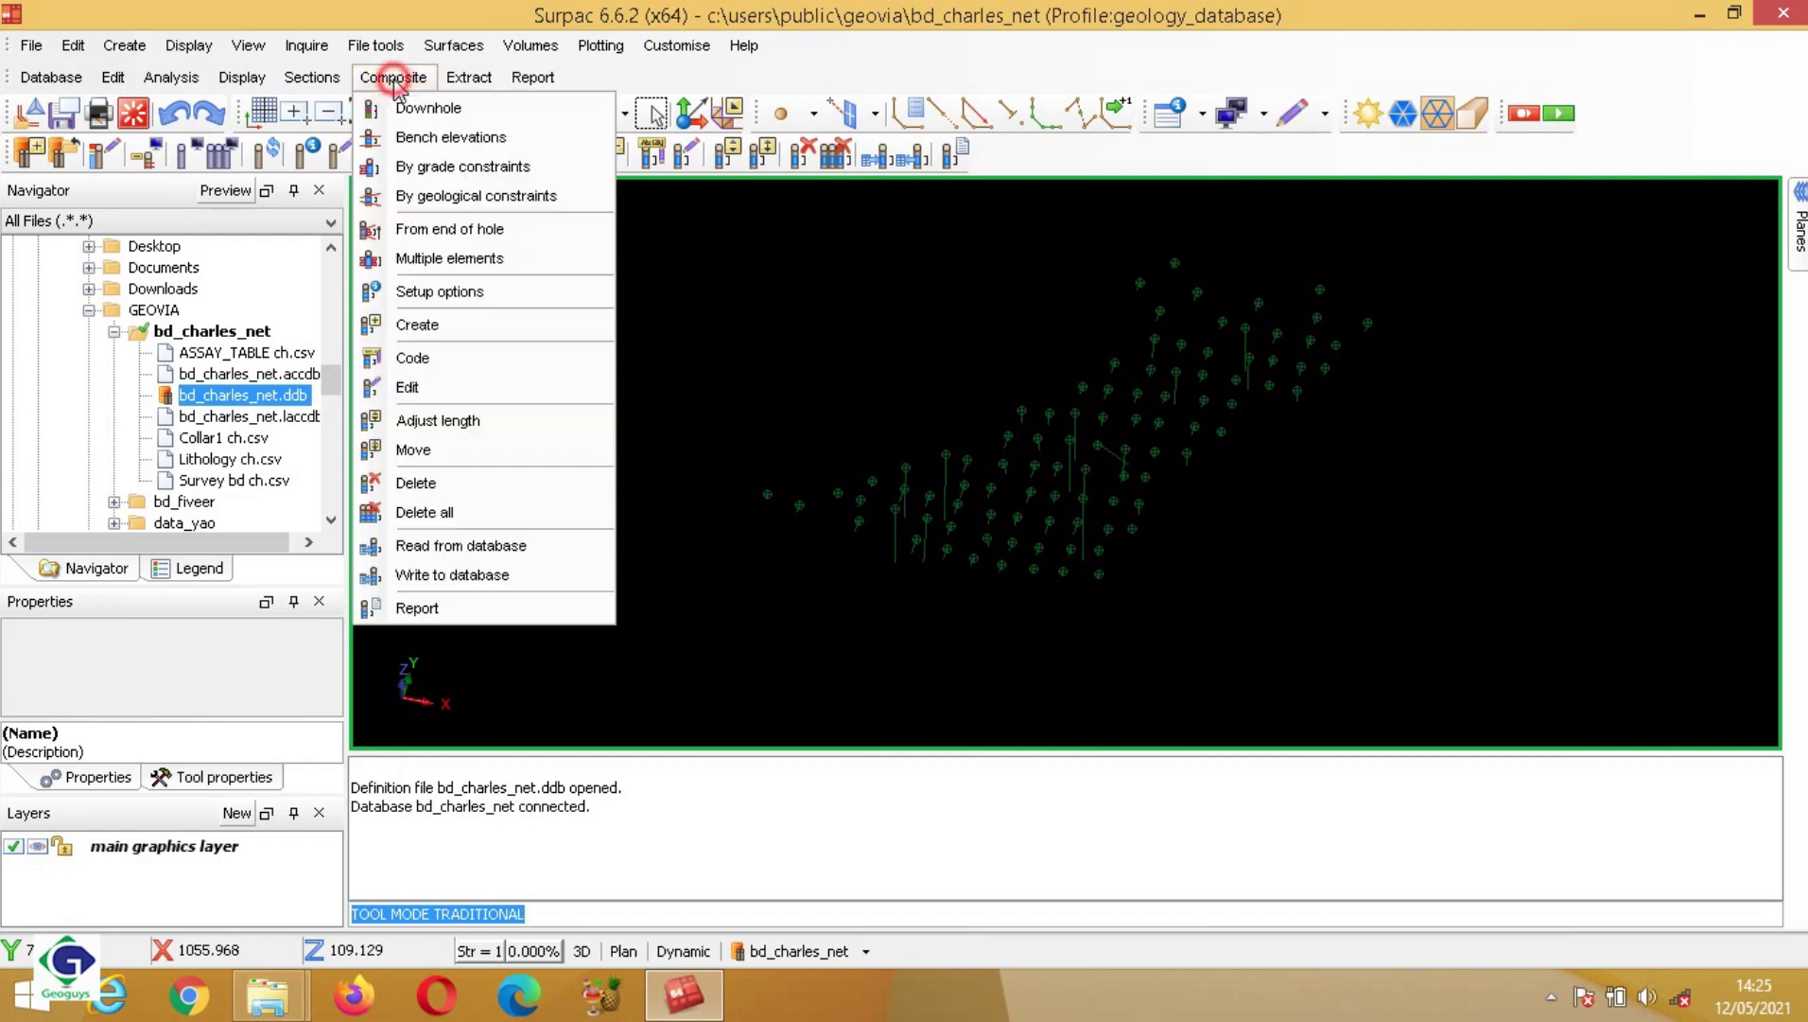
{"action": "left_click", "coordinate": [426, 116]}
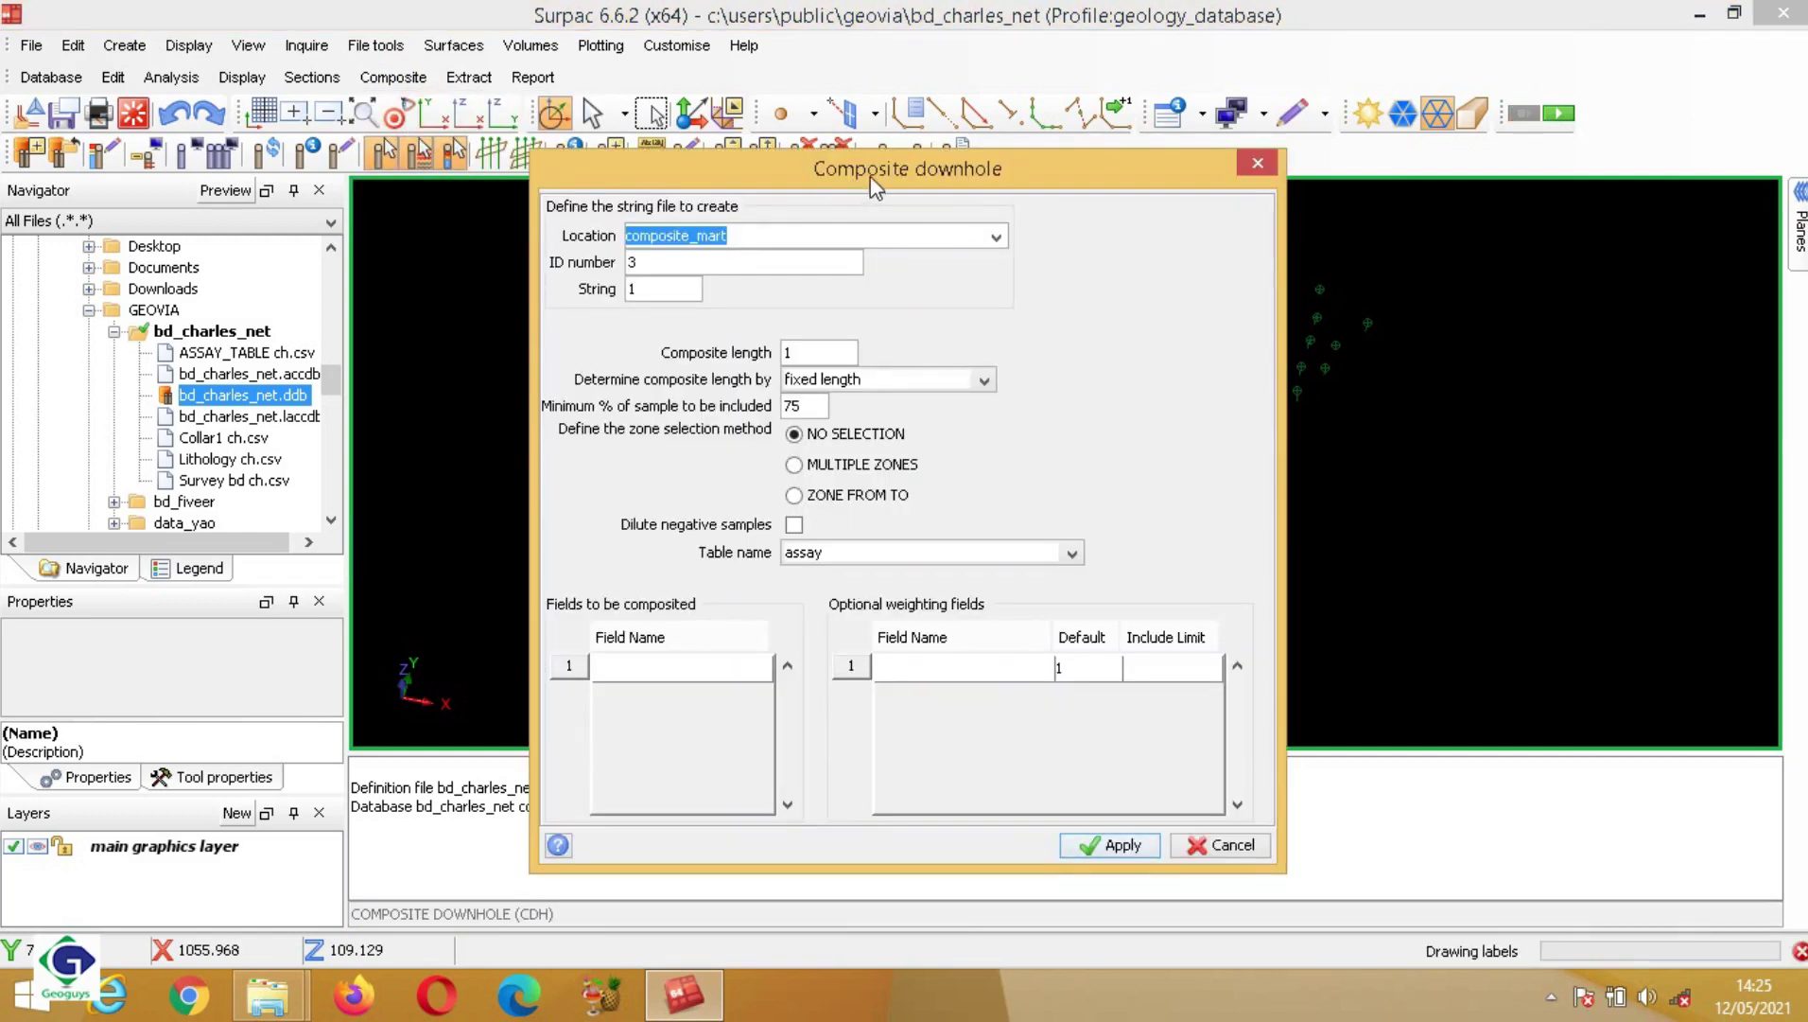
{"action": "left_click_drag", "start_coordinate": [867, 178], "coordinate": [851, 149]}
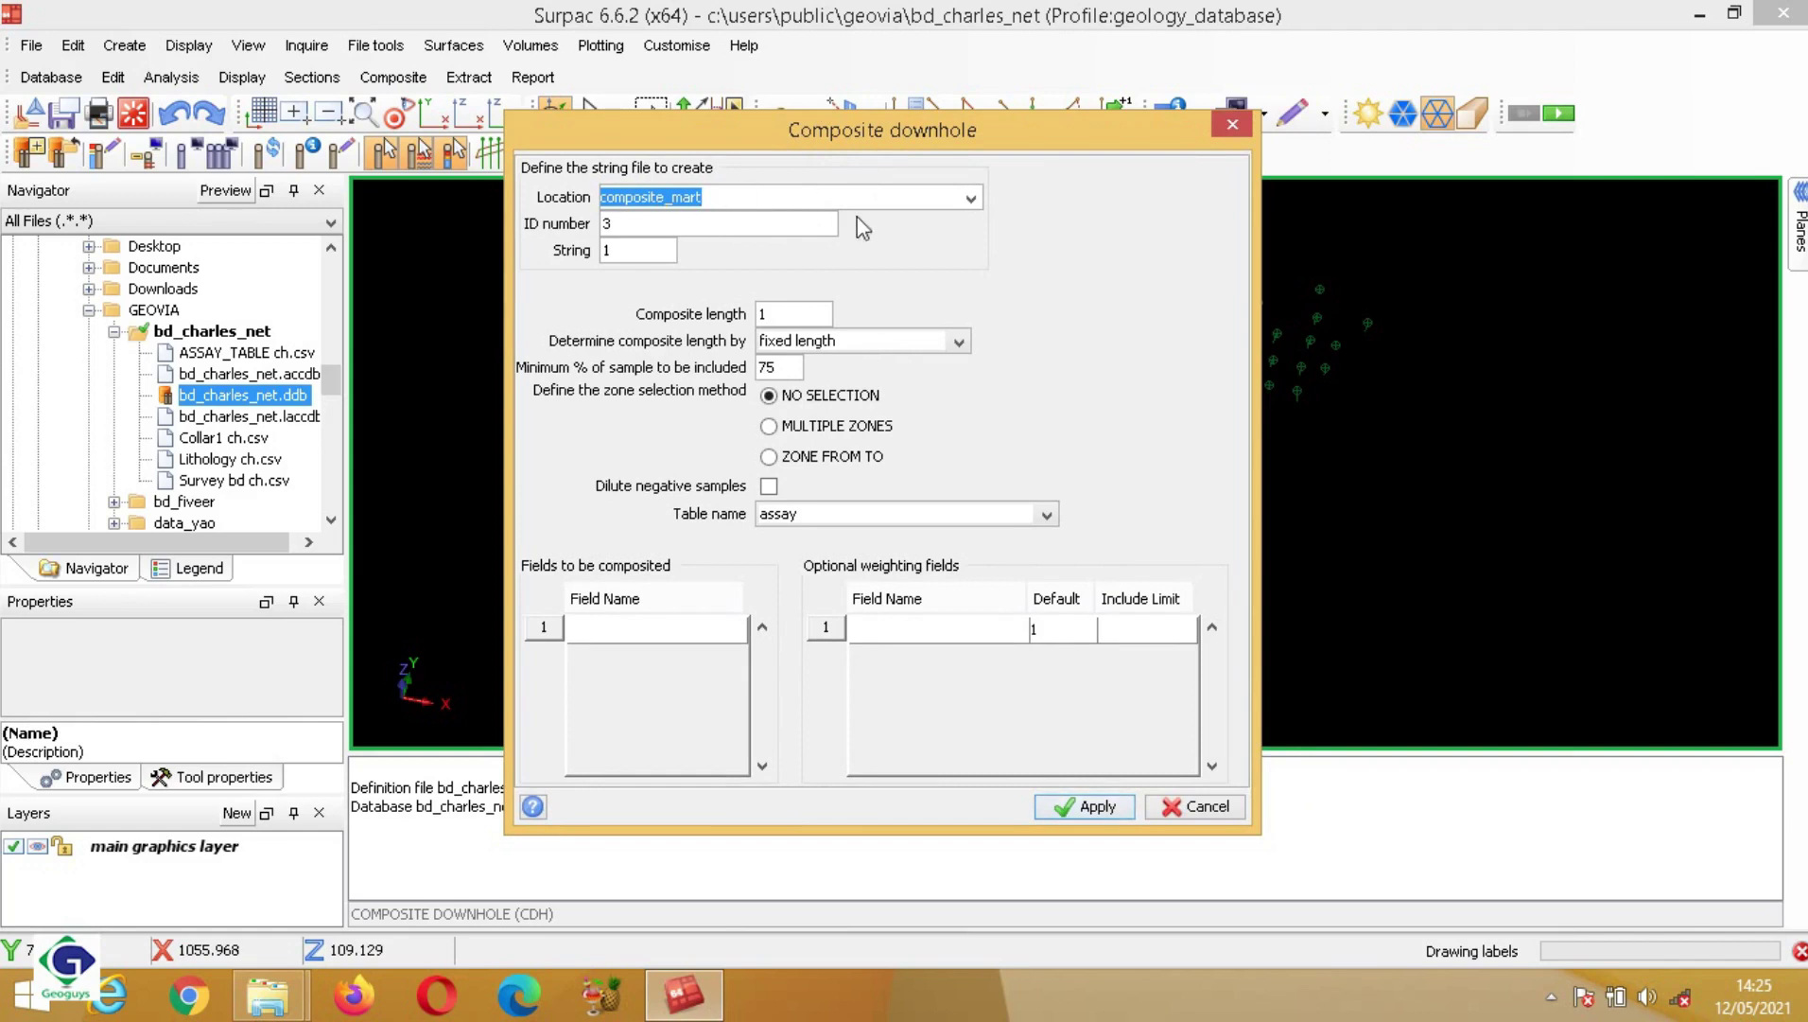
{"action": "left_click", "coordinate": [971, 197]}
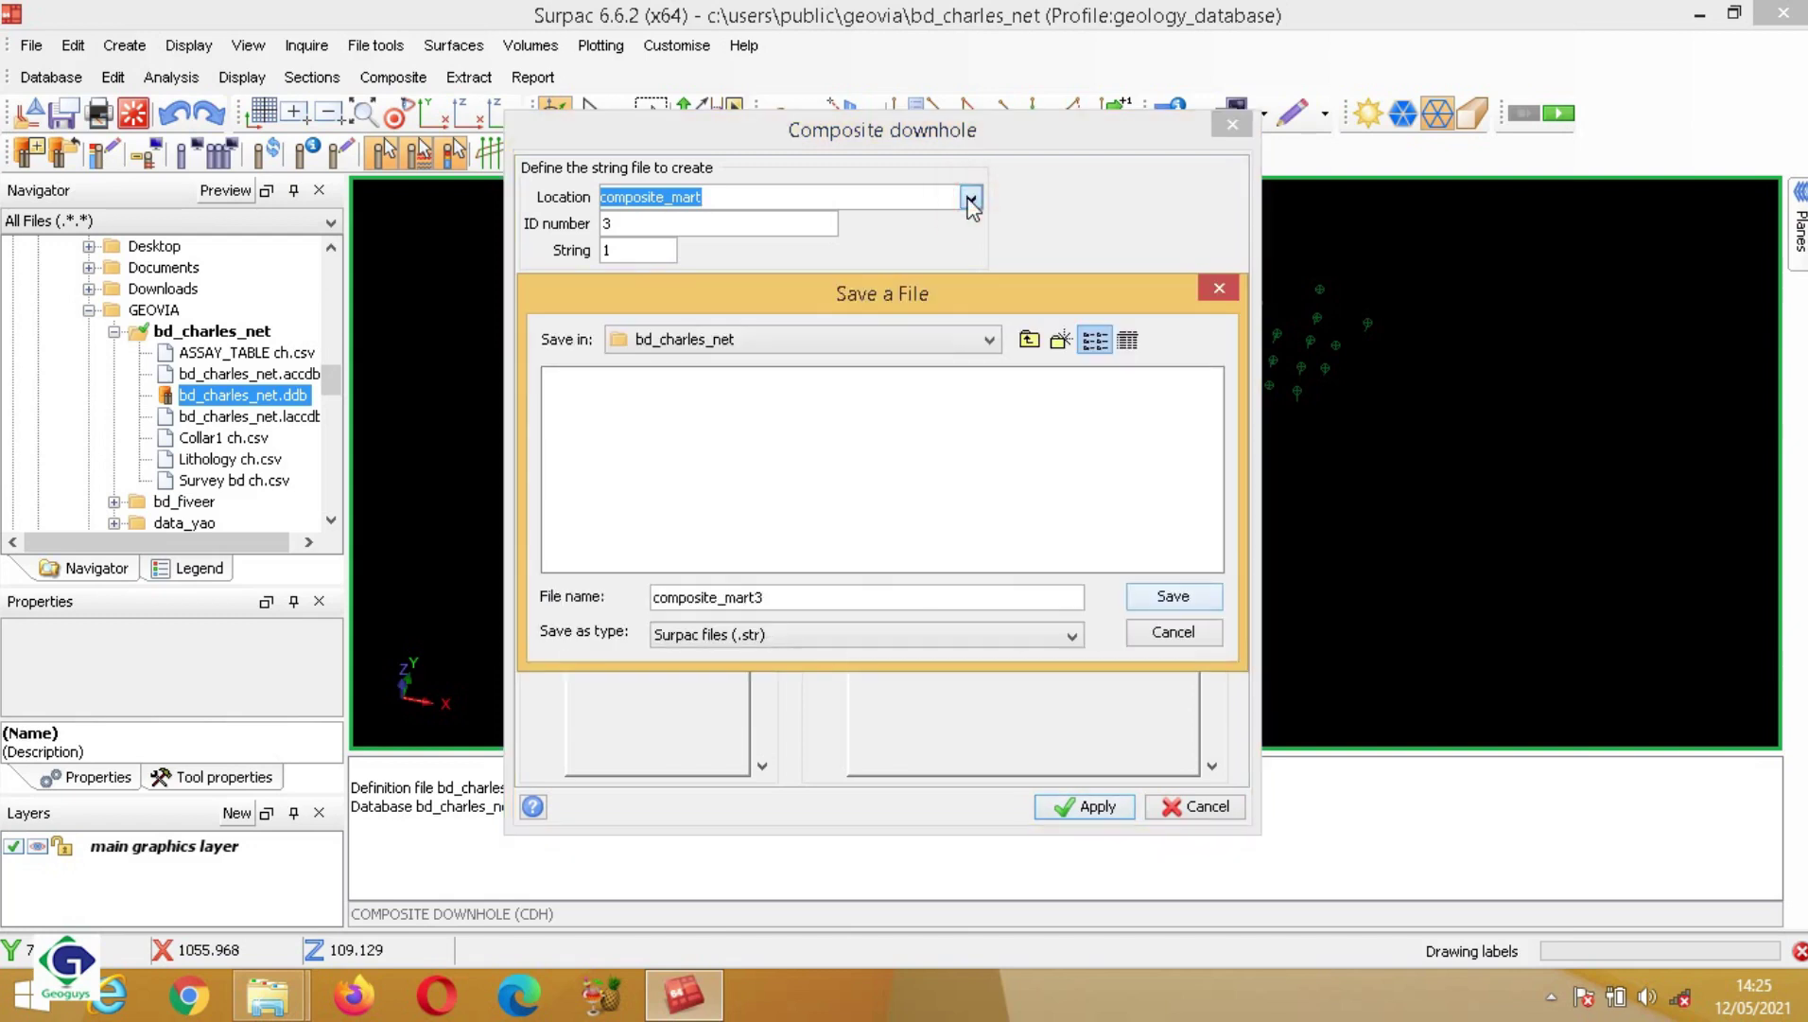
{"action": "left_click", "coordinate": [782, 589]}
{"action": "double_click", "coordinate": [782, 589]}
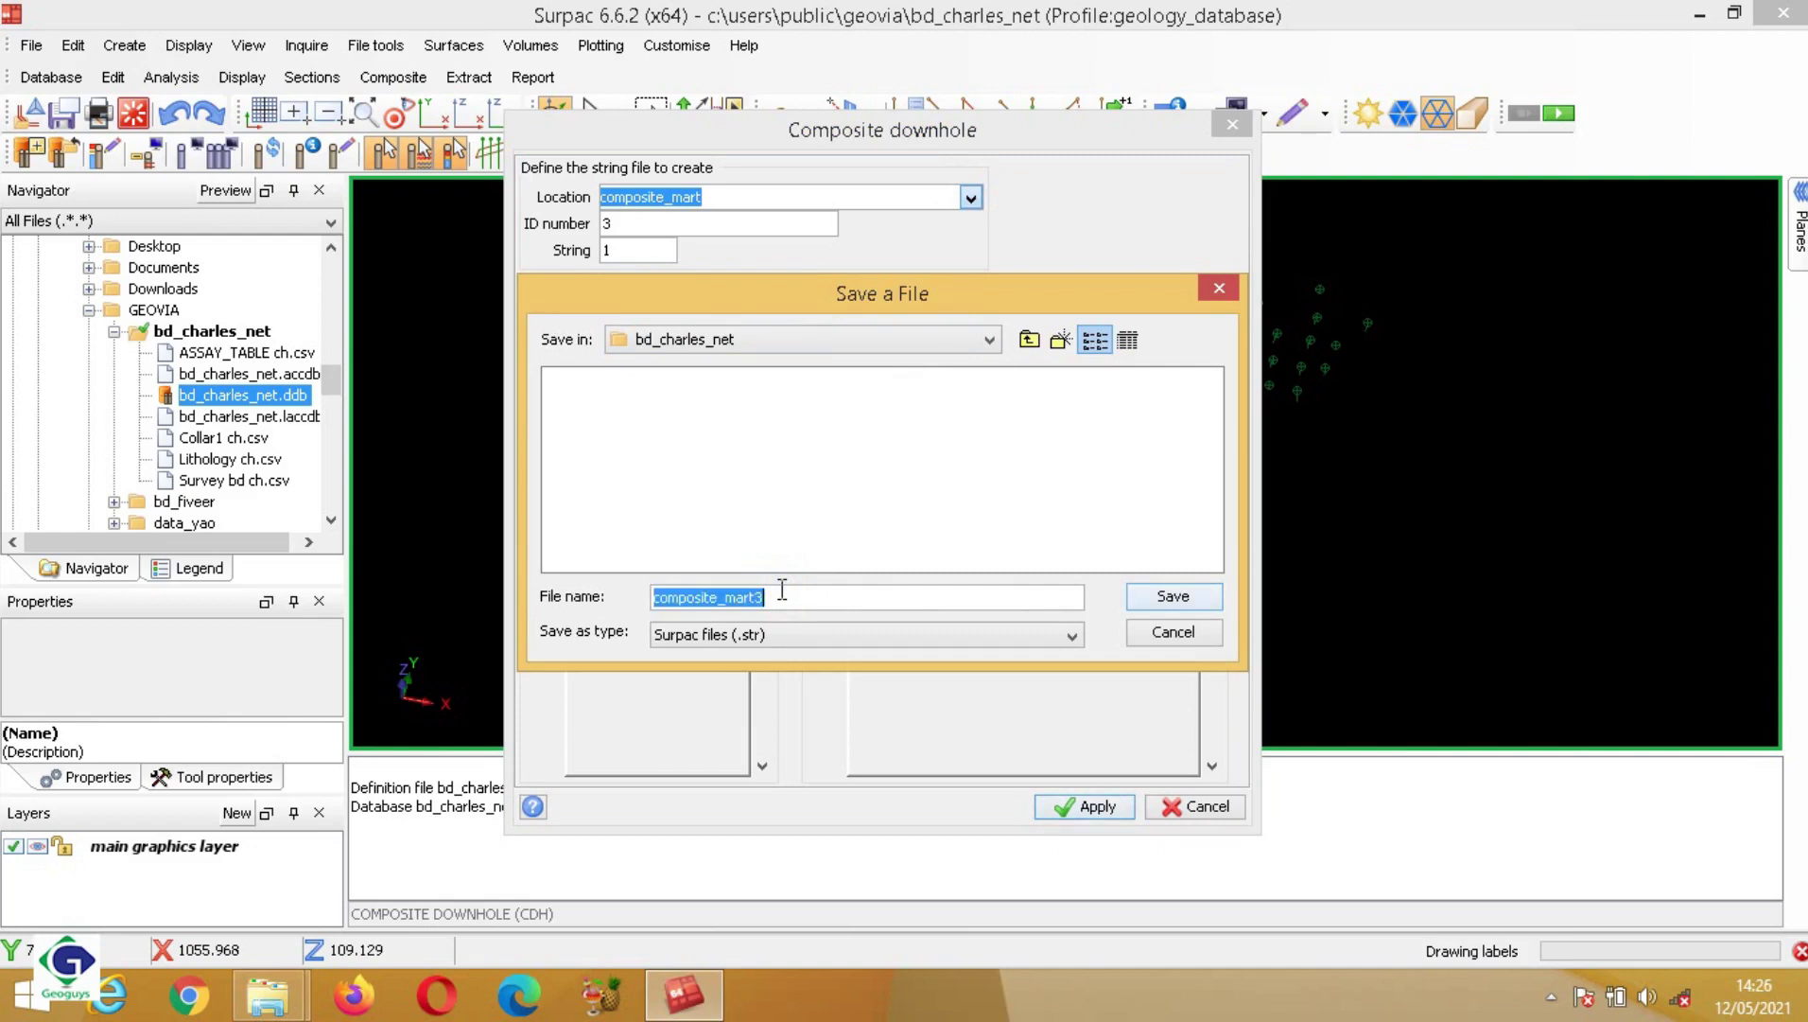
{"action": "type", "text": "charles_net1"}
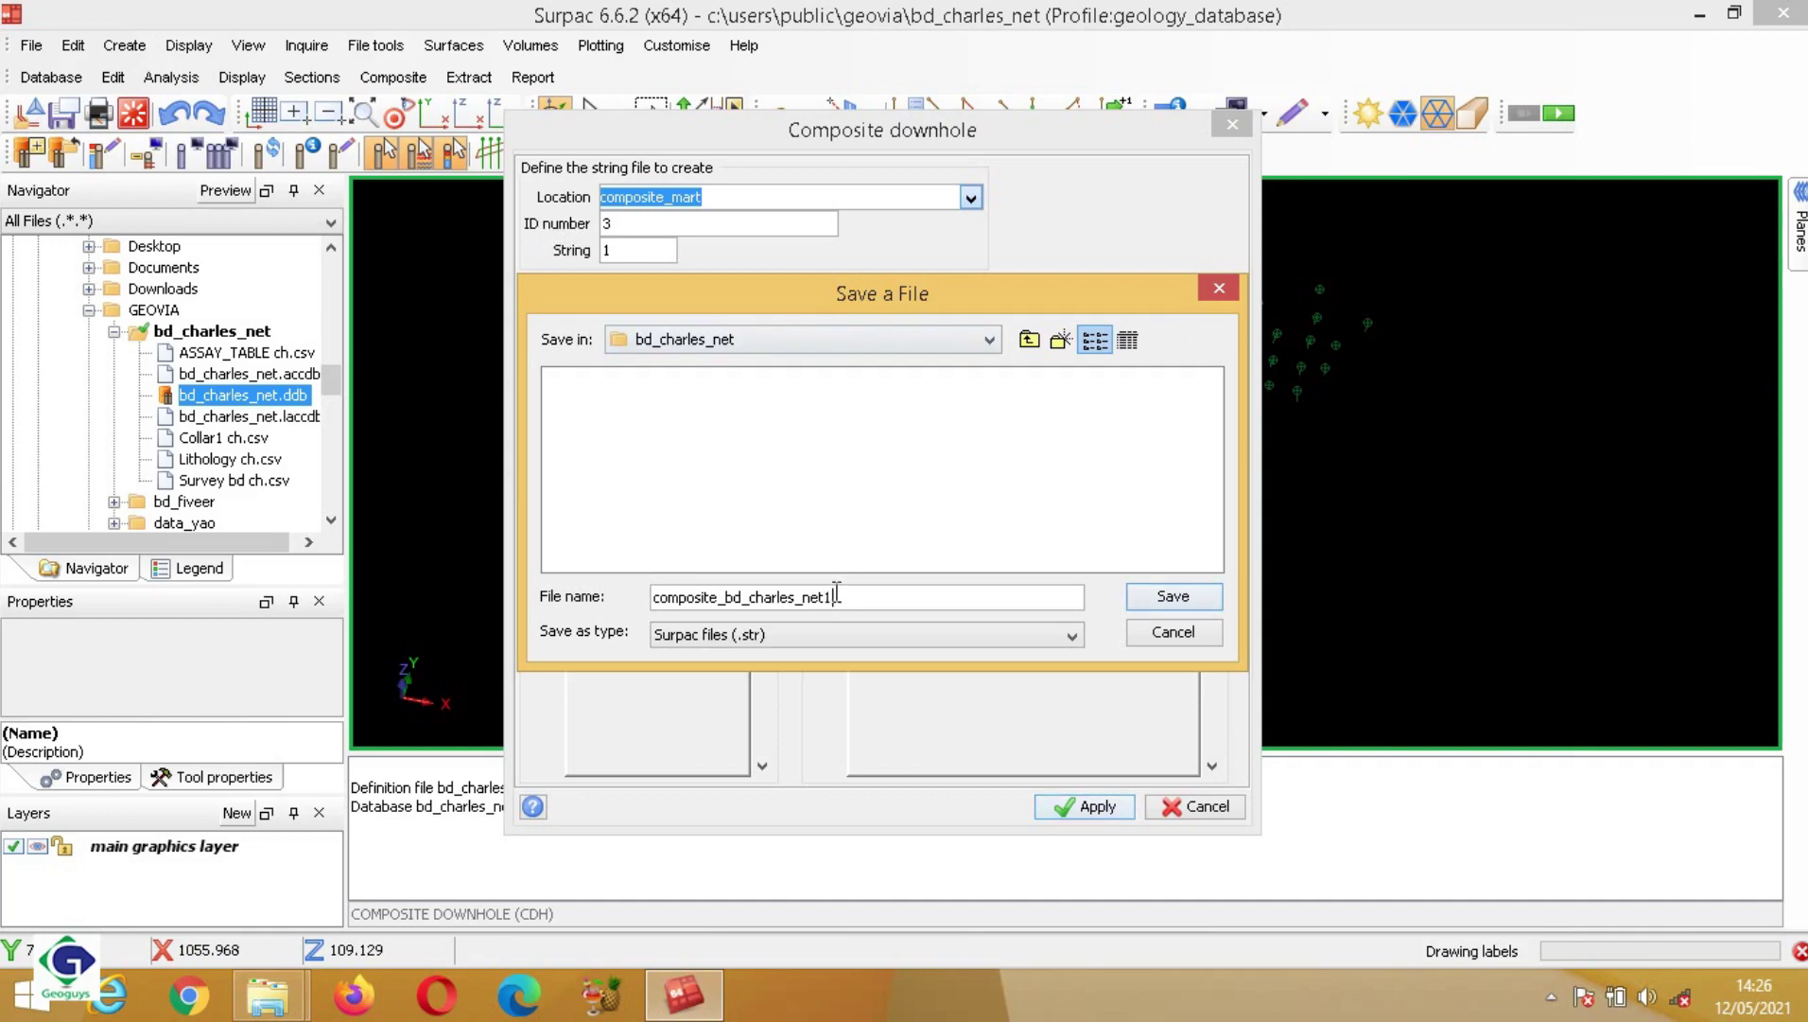
{"action": "left_click", "coordinate": [1190, 596]}
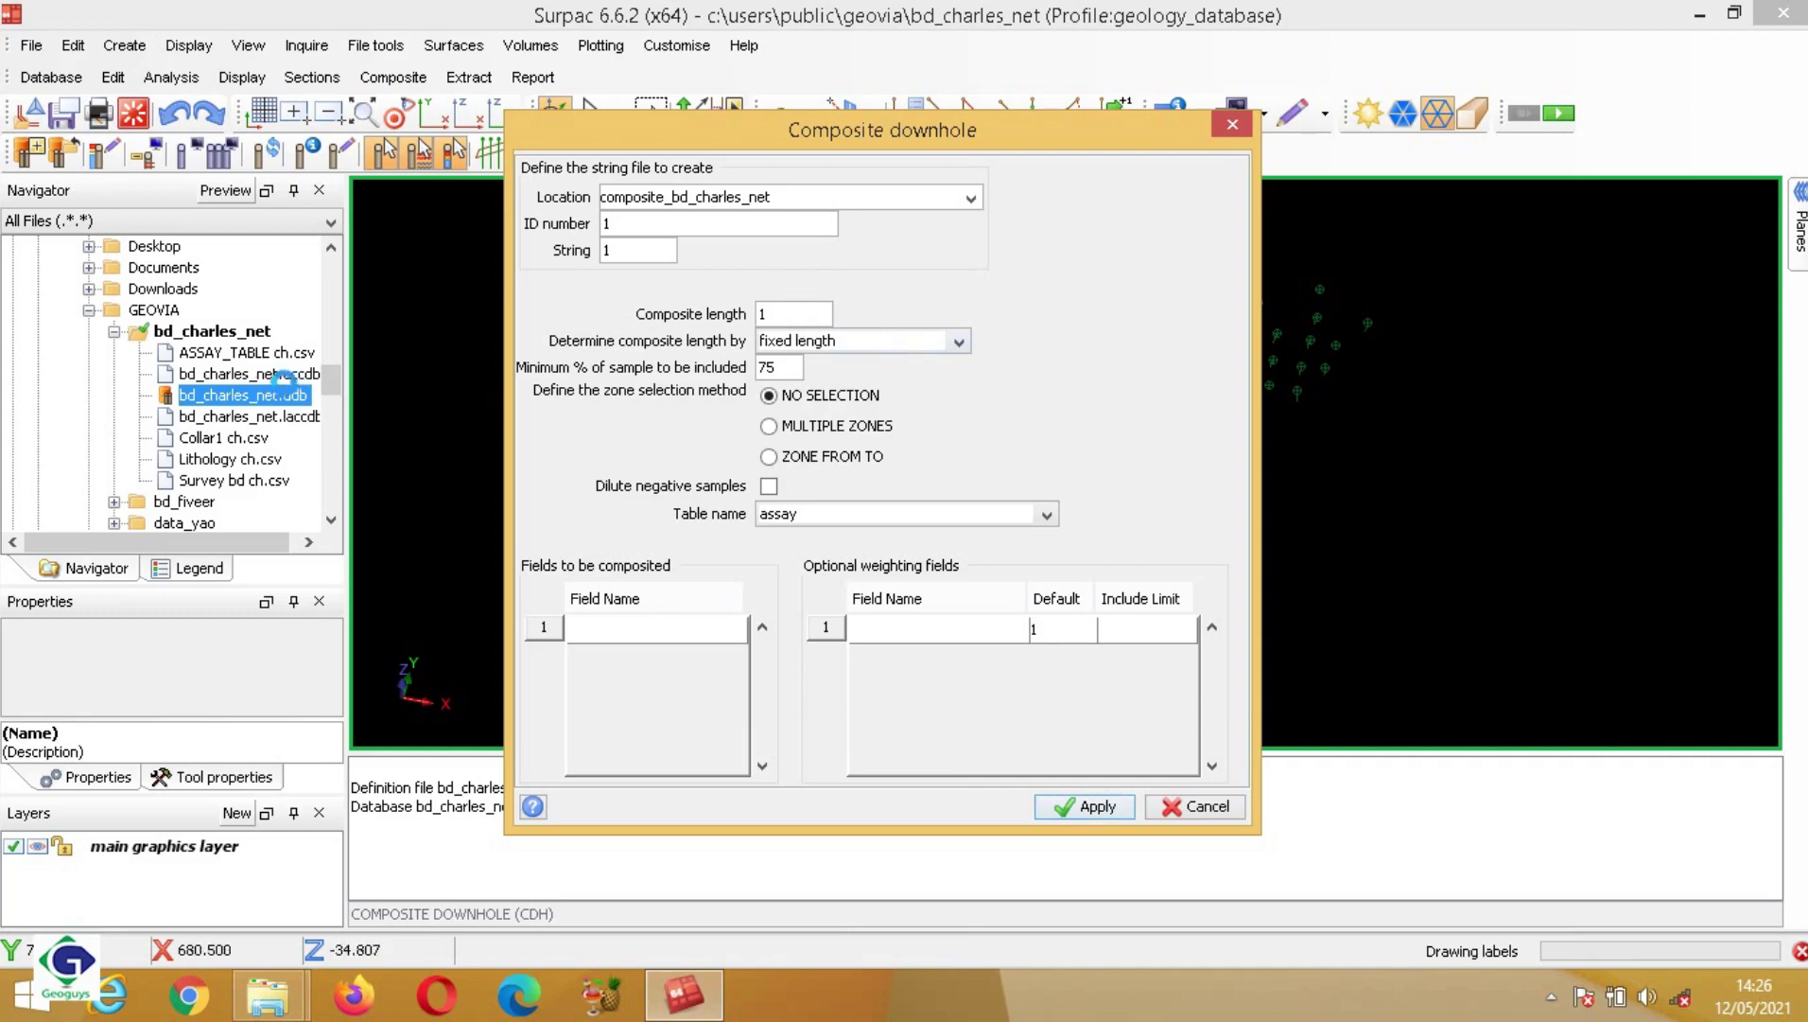
Step: Set the composite length to 0.7
{"action": "double_click", "coordinate": [791, 316]}
{"action": "left_click", "coordinate": [783, 314]}
{"action": "left_click", "coordinate": [786, 312]}
{"action": "left_click", "coordinate": [764, 313]}
{"action": "key", "text": "BackSpace"}
{"action": "type", "text": "0.7"}
Step: Try the best fit method for determining the composite length and return it to fixed length
{"action": "left_click", "coordinate": [958, 340]}
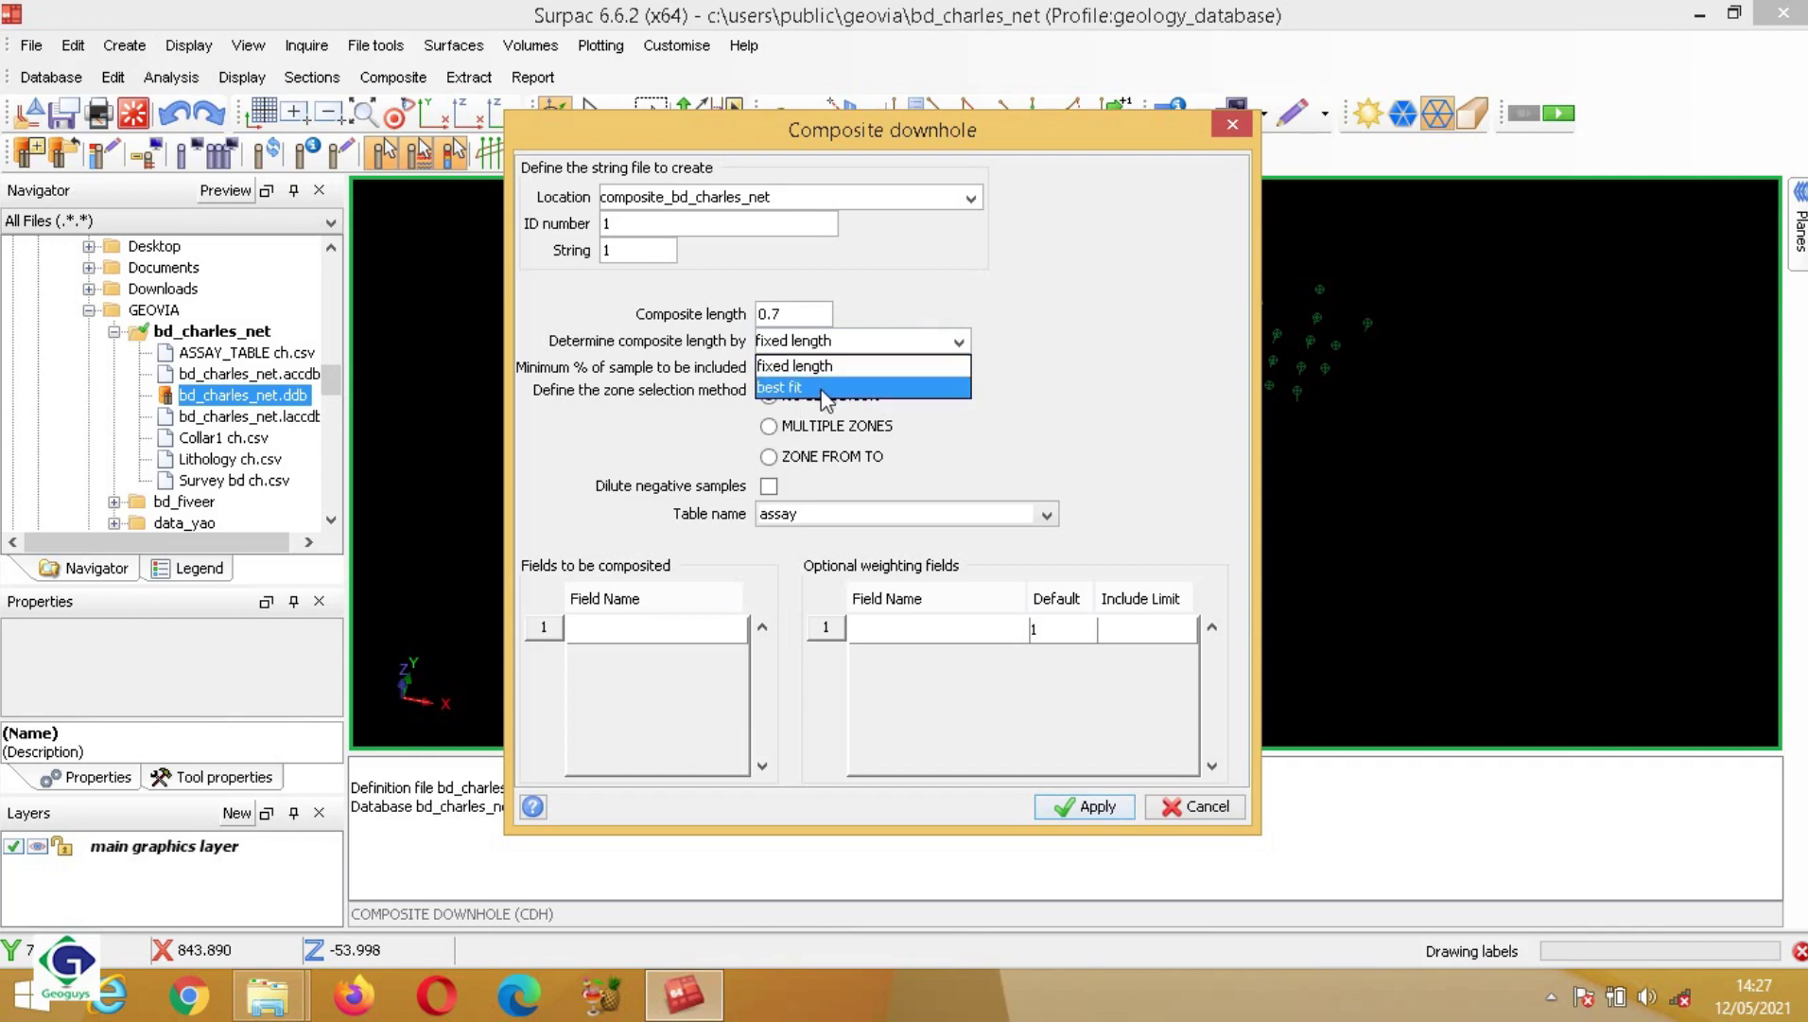
{"action": "left_click_drag", "start_coordinate": [883, 137], "coordinate": [653, 186]}
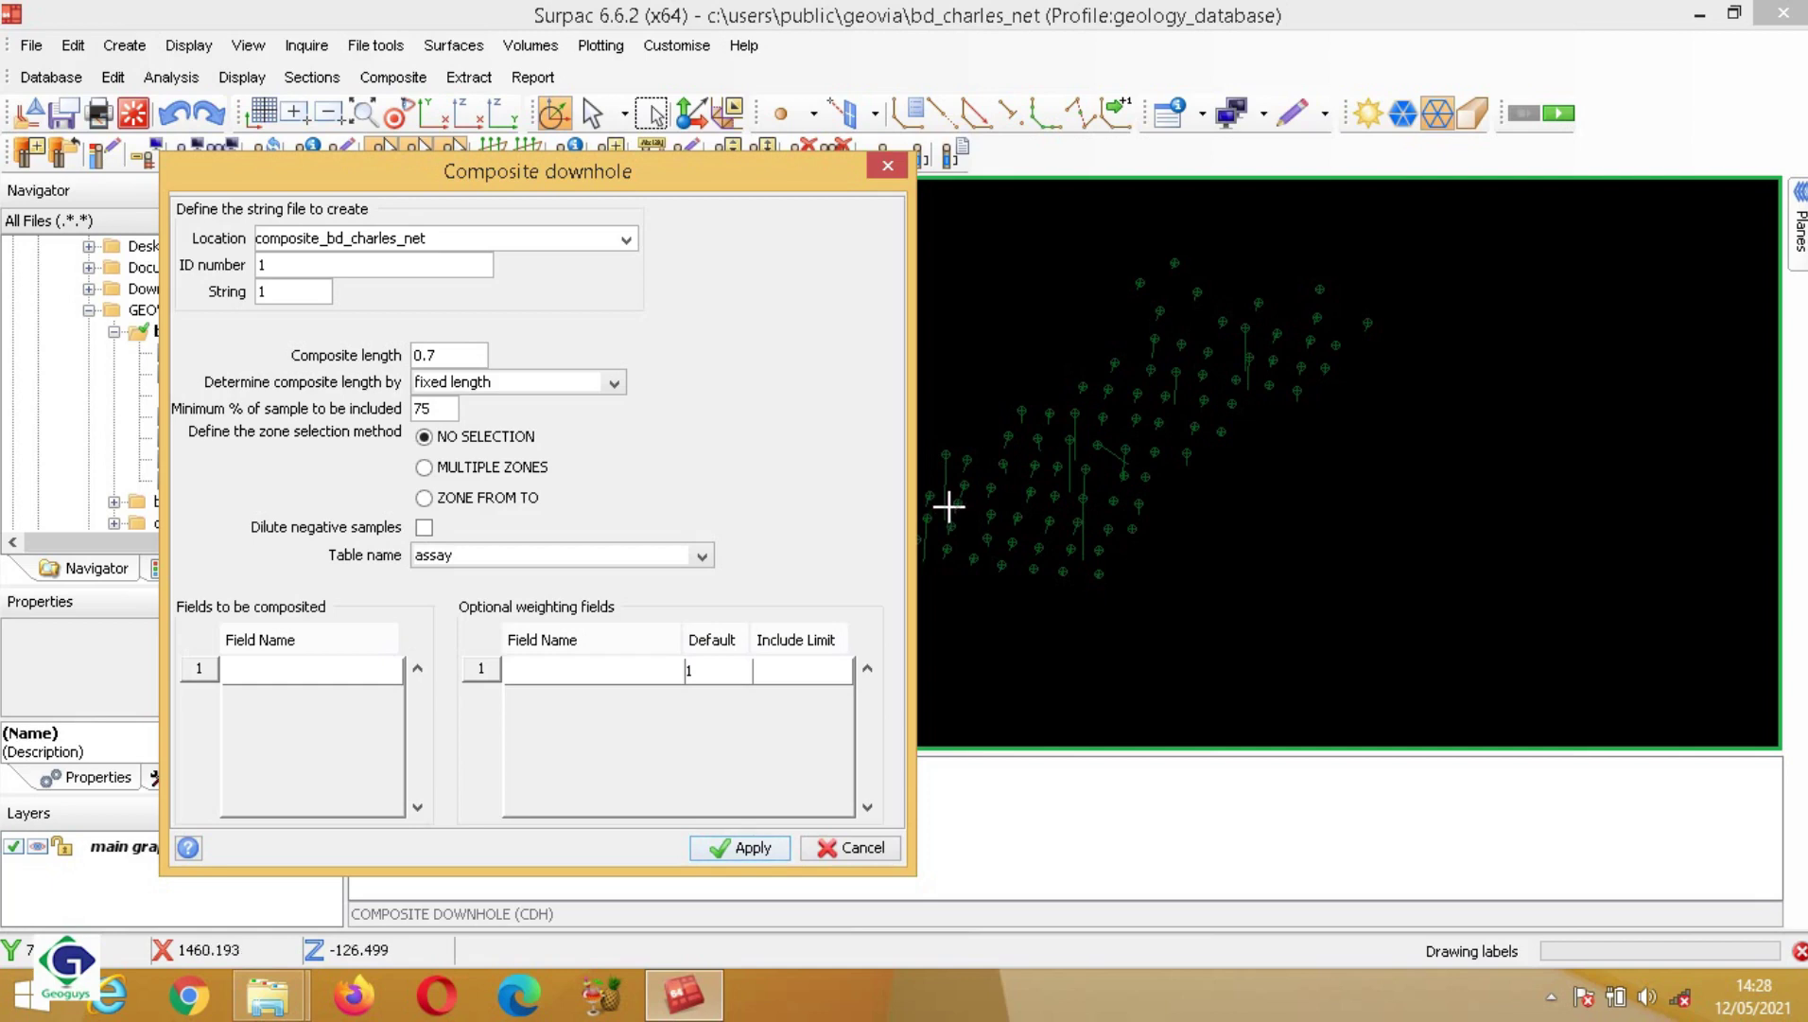
{"action": "left_click", "coordinate": [613, 383]}
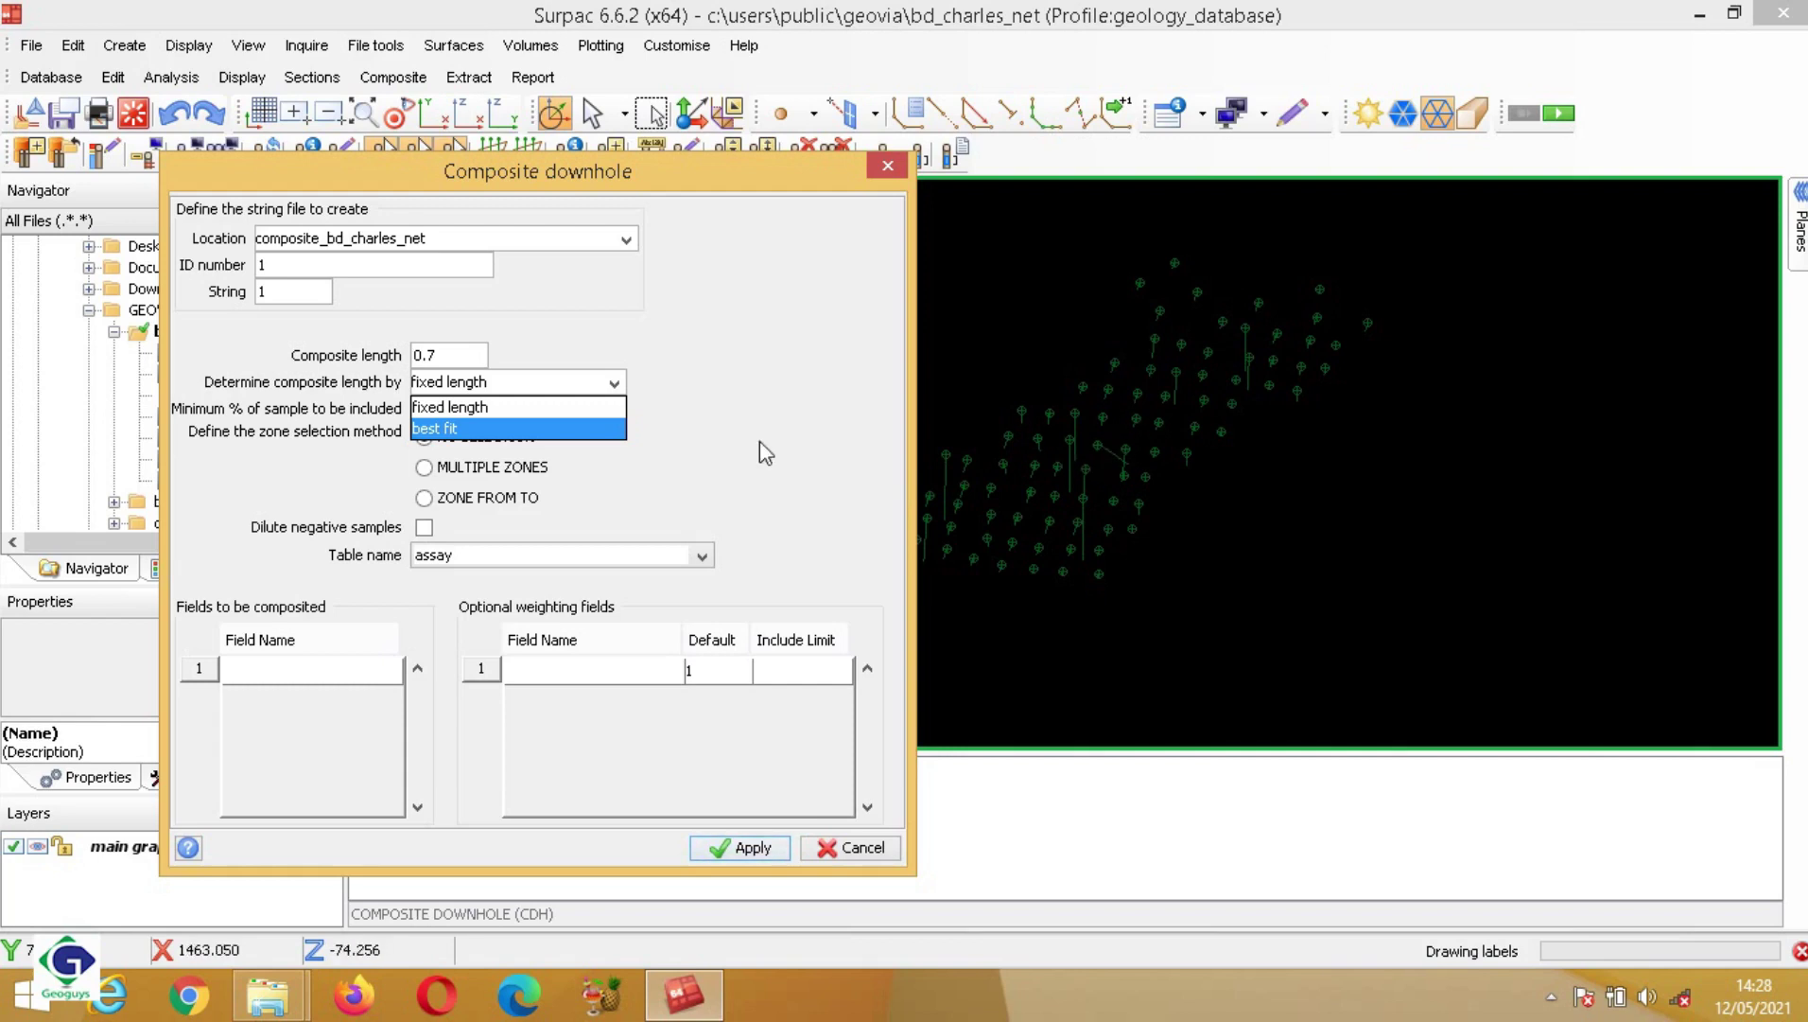
{"action": "left_click", "coordinate": [673, 346]}
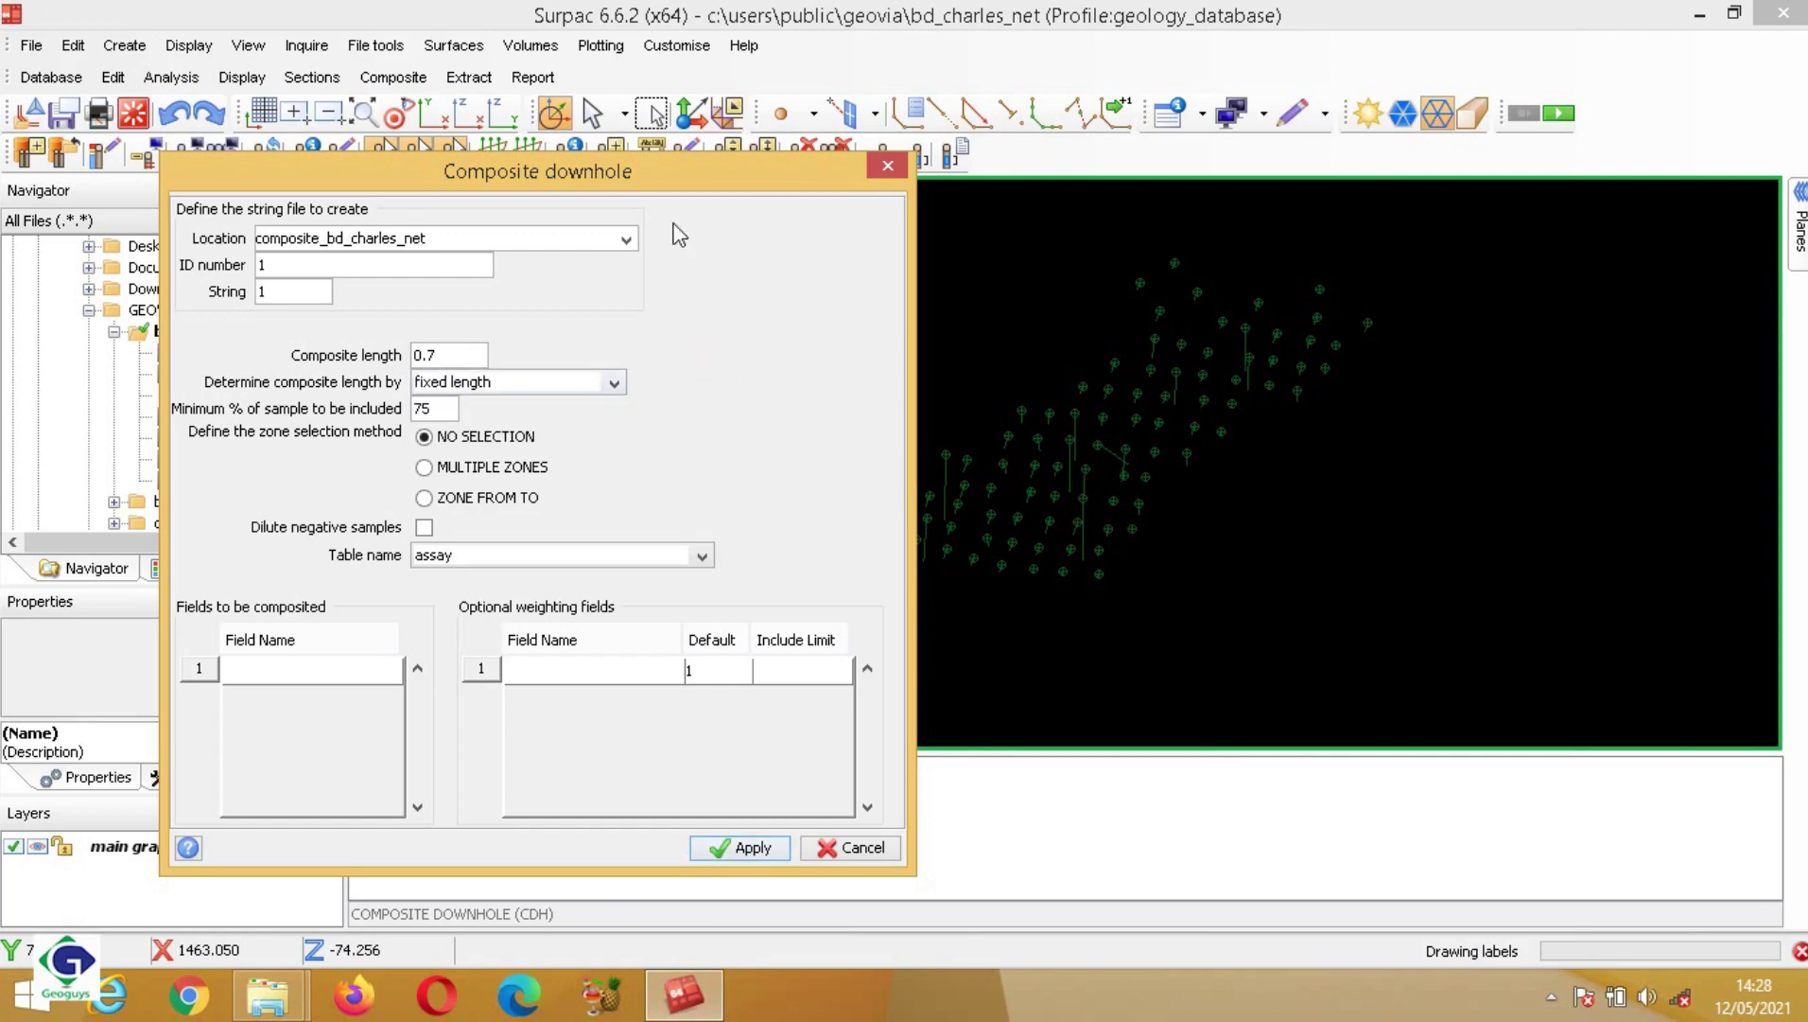
{"action": "left_click_drag", "start_coordinate": [679, 165], "coordinate": [1129, 128]}
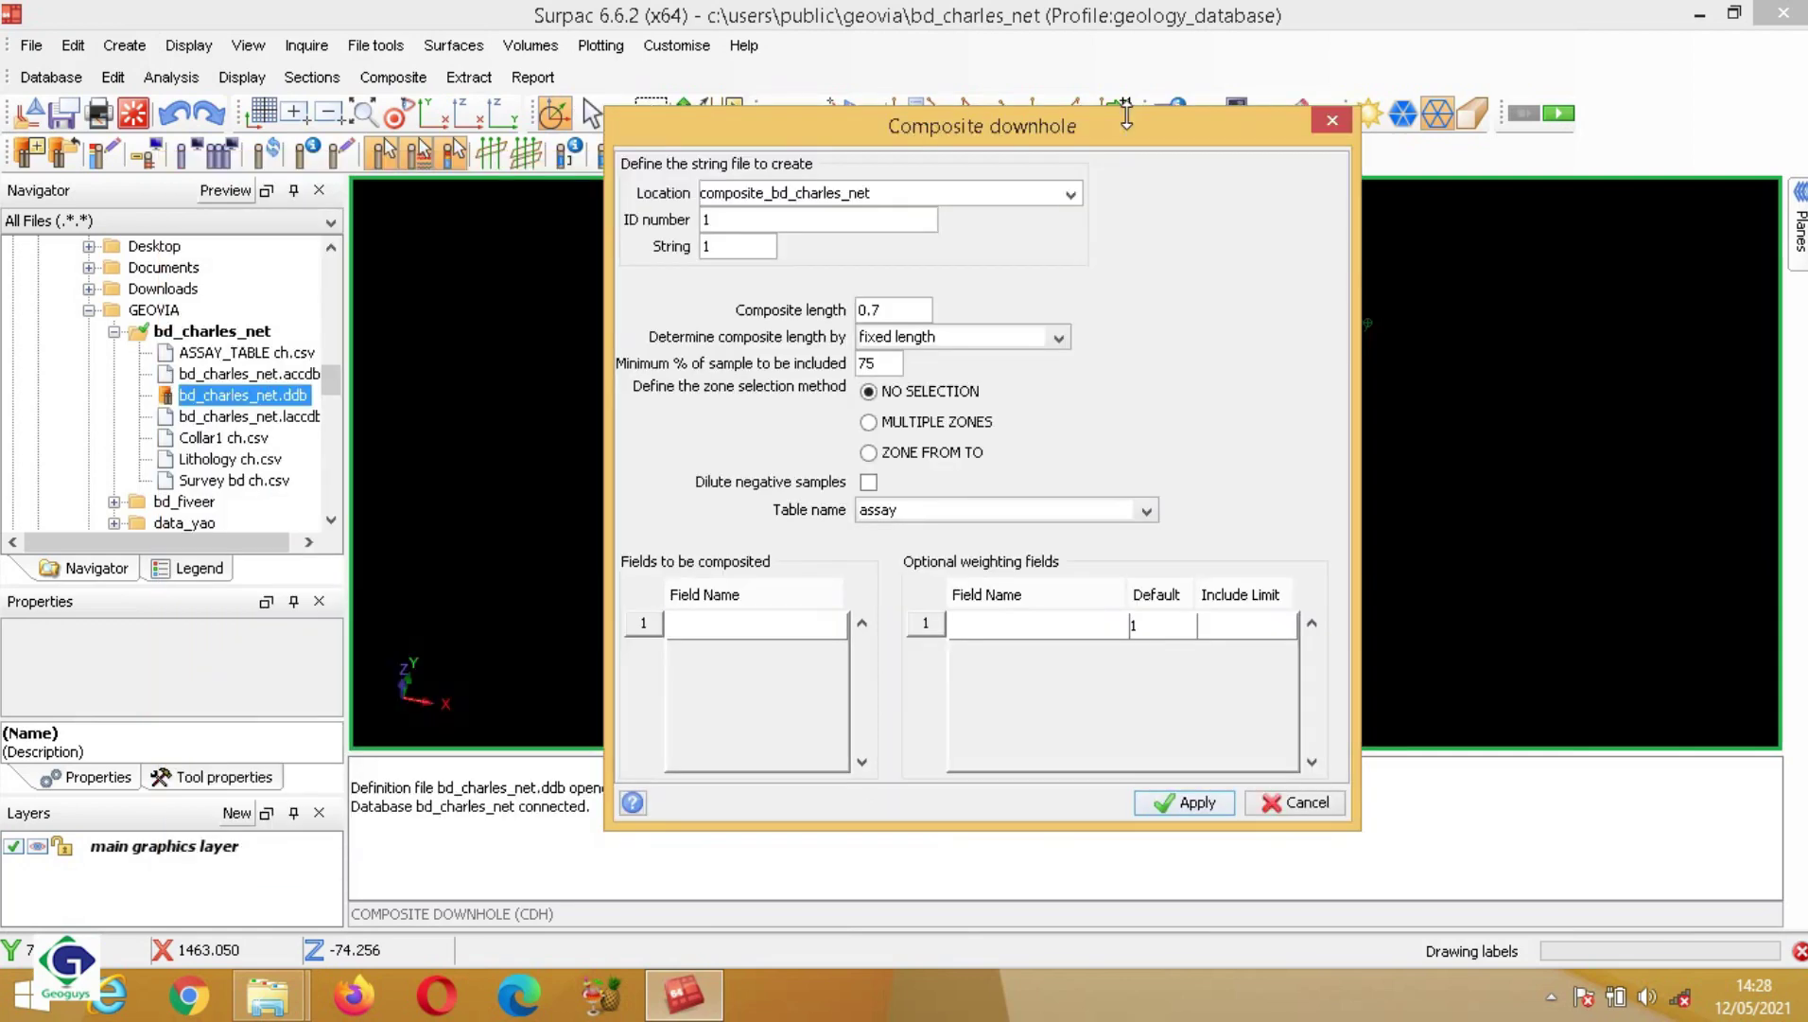
{"action": "left_click", "coordinate": [1057, 337]}
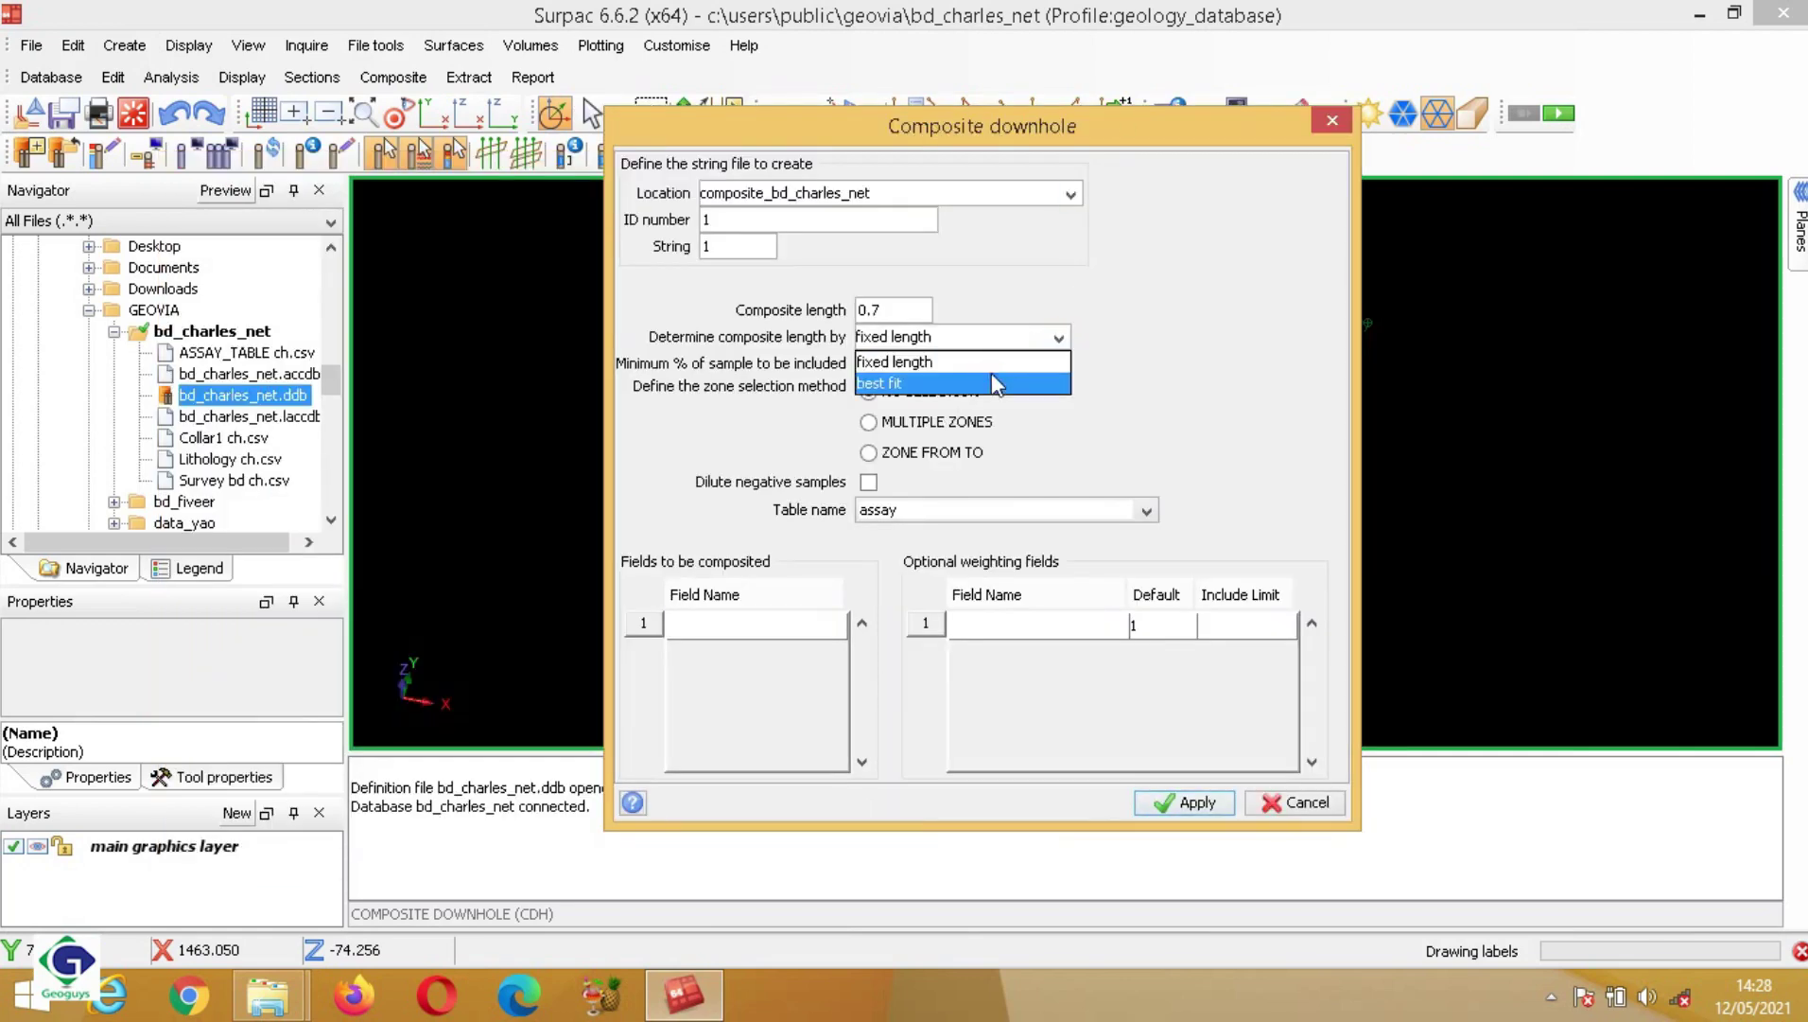
{"action": "left_click", "coordinate": [1022, 382]}
{"action": "left_click", "coordinate": [1058, 338]}
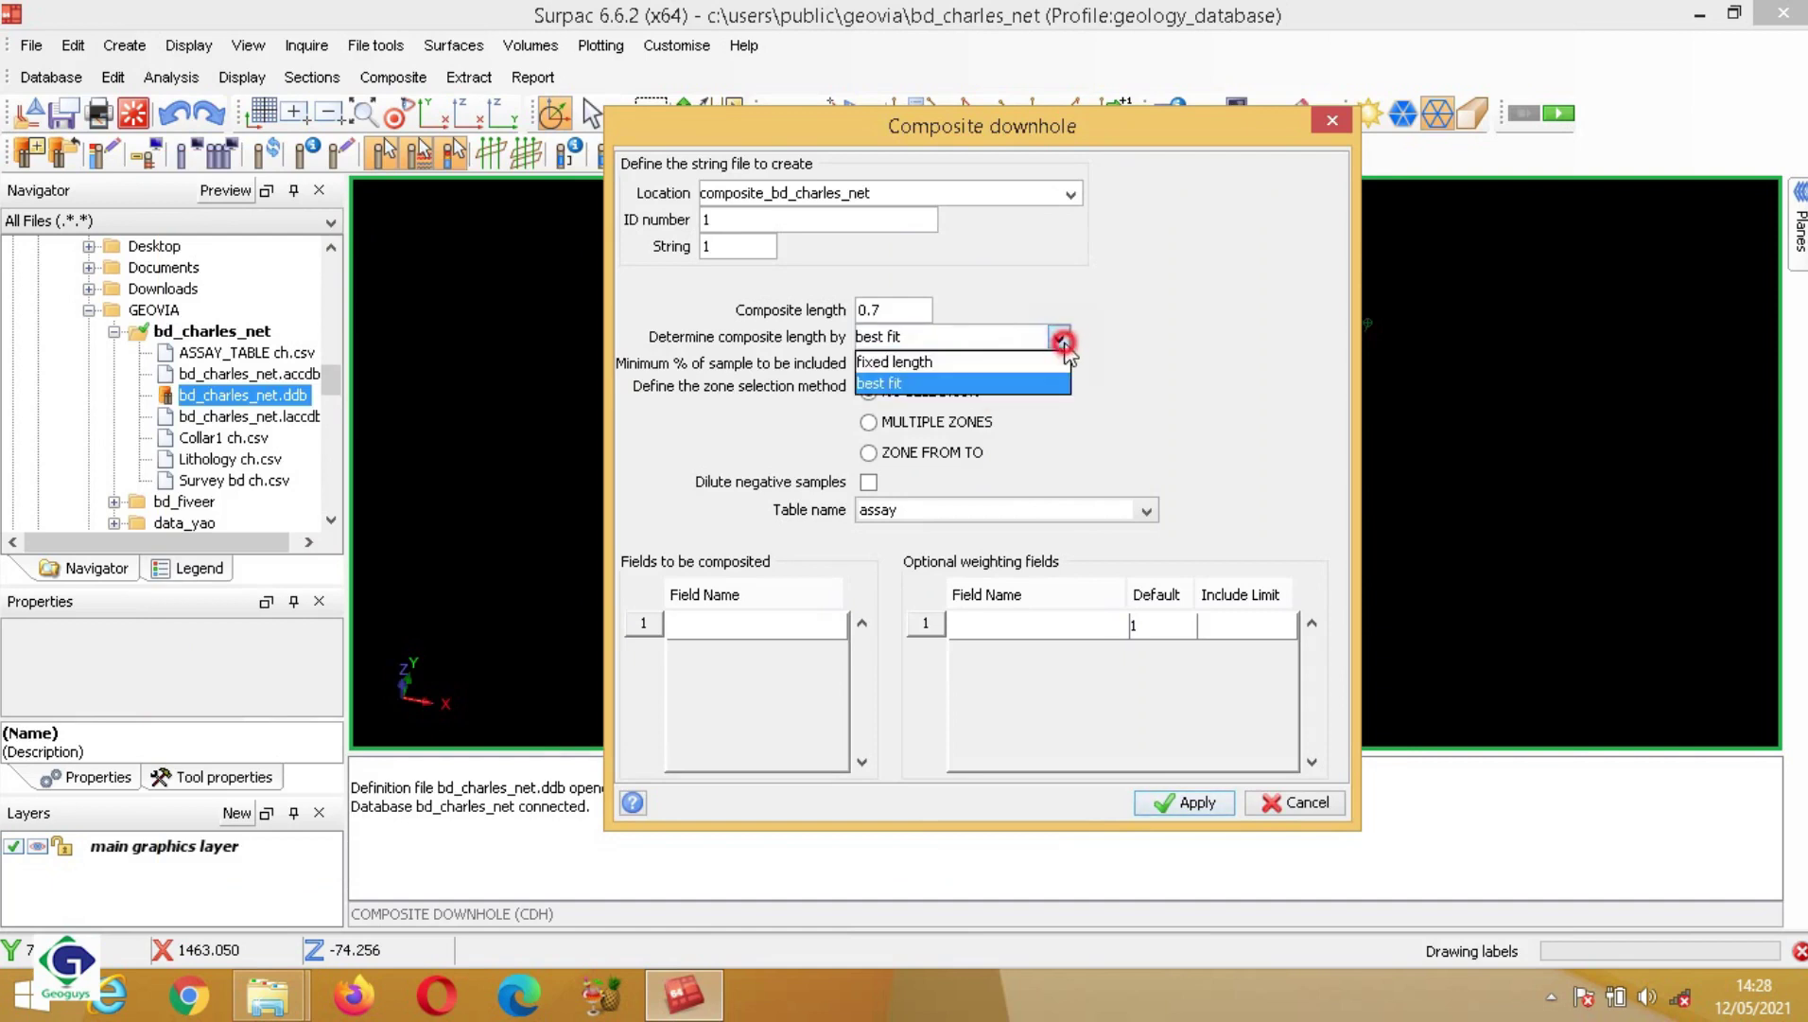
{"action": "left_click", "coordinate": [1026, 361]}
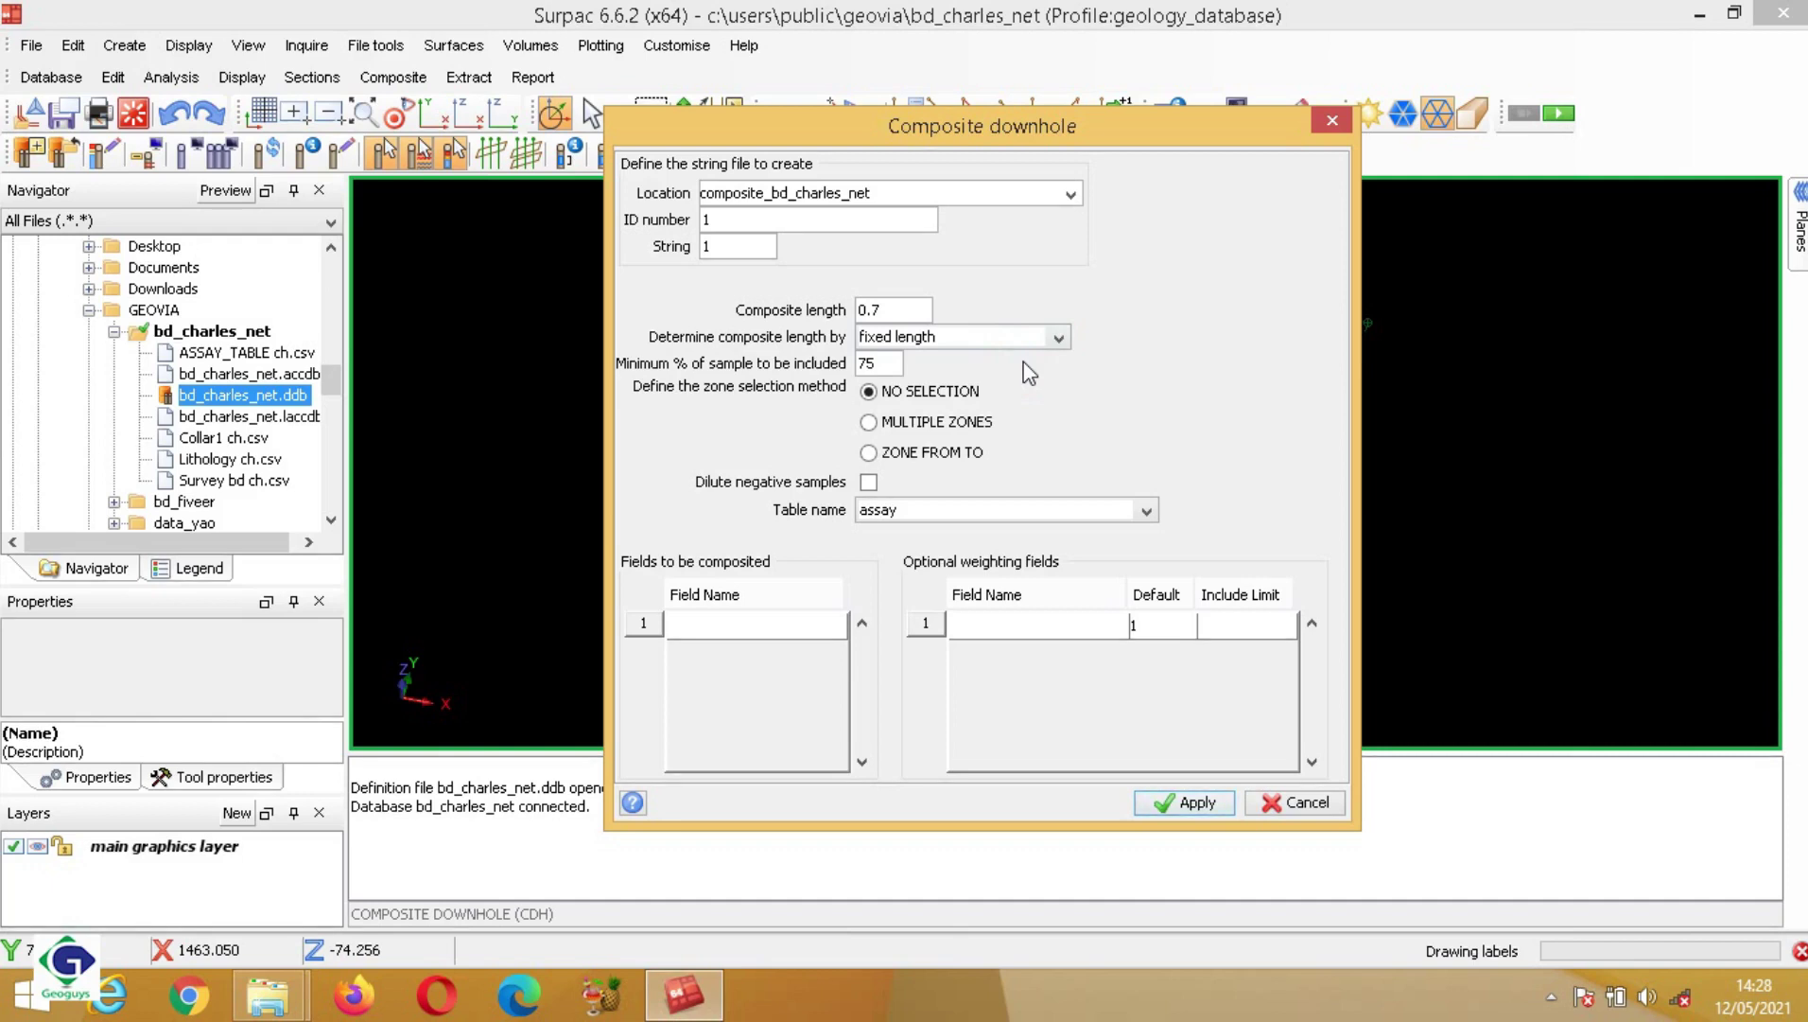
{"action": "left_click", "coordinate": [1059, 338]}
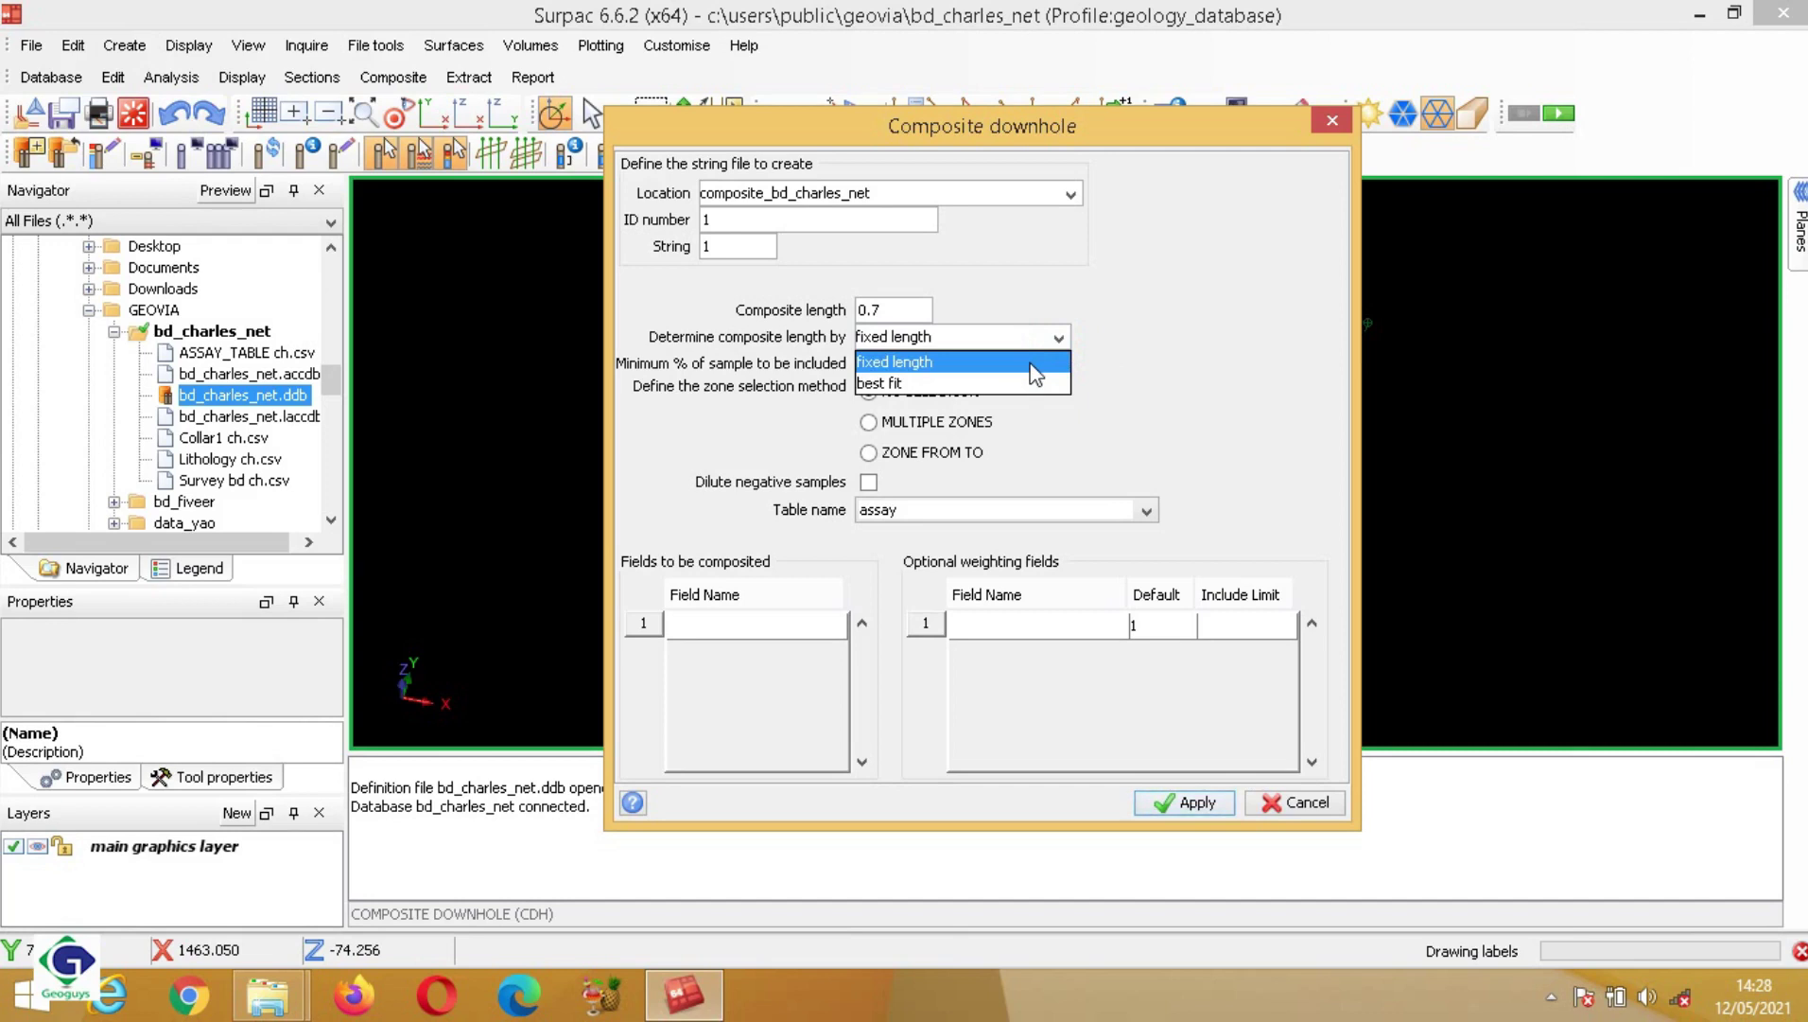
{"action": "left_click", "coordinate": [970, 363]}
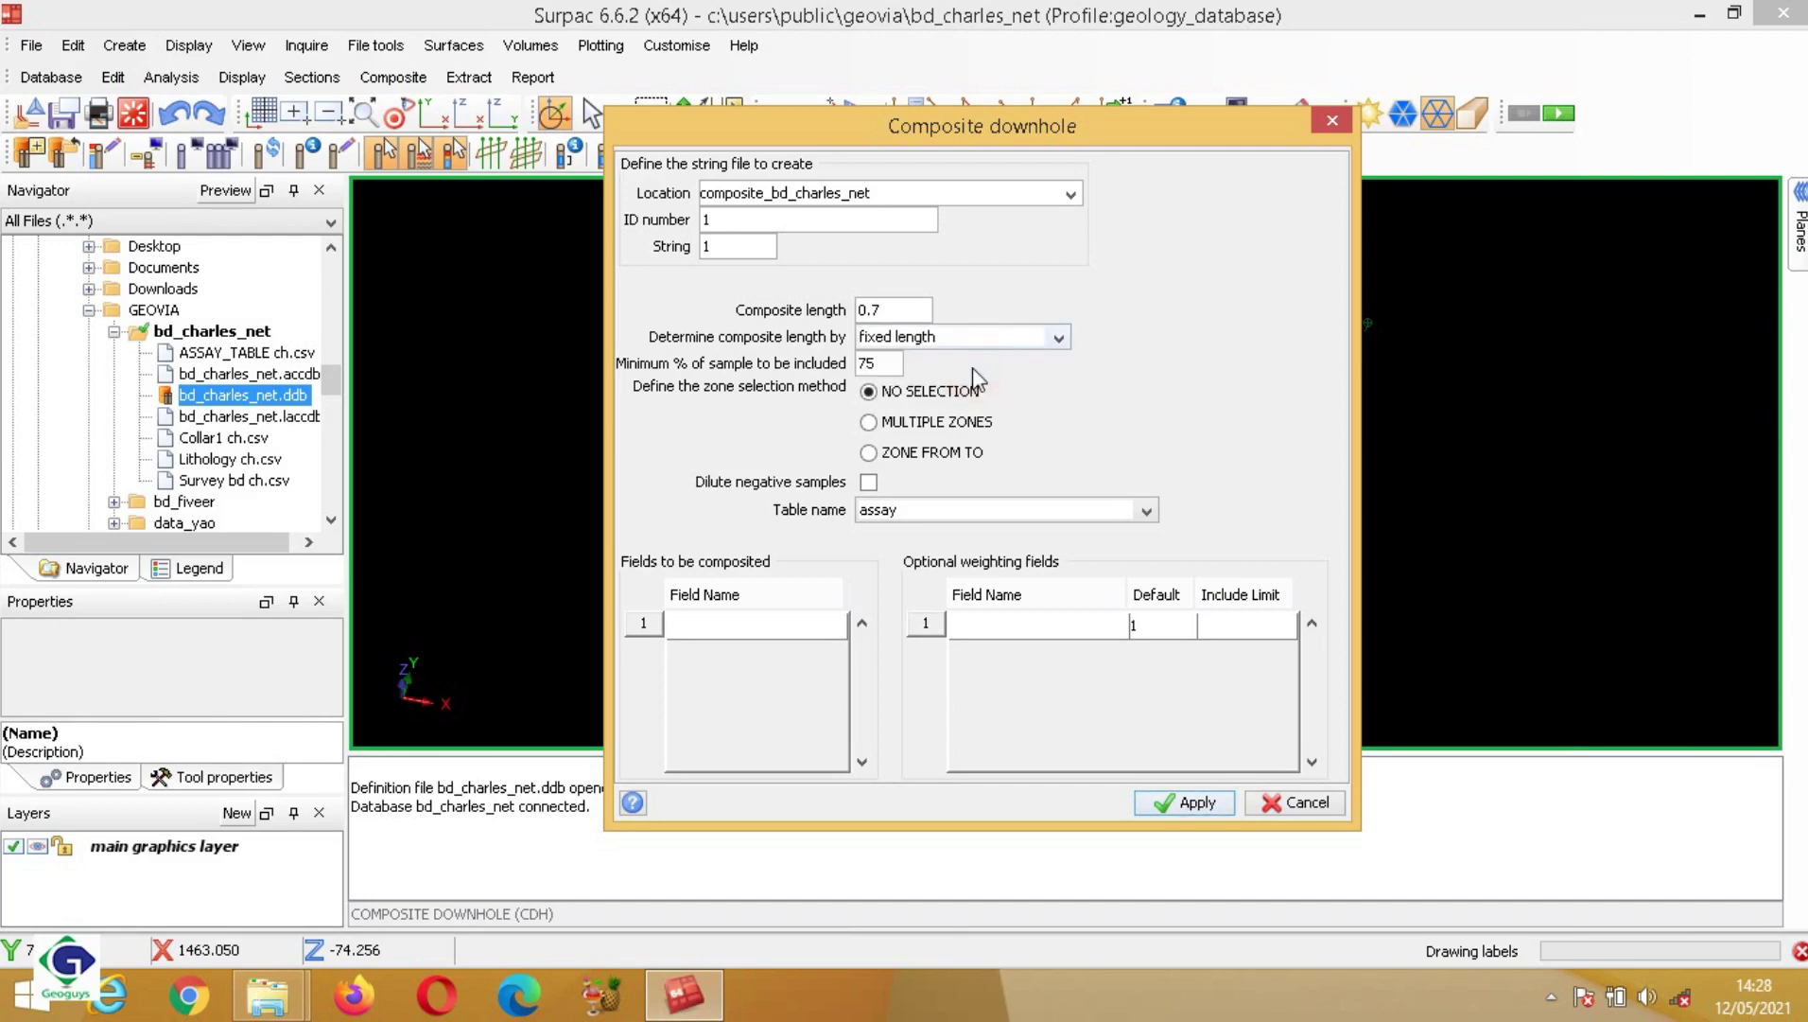
{"action": "left_click", "coordinate": [1058, 338]}
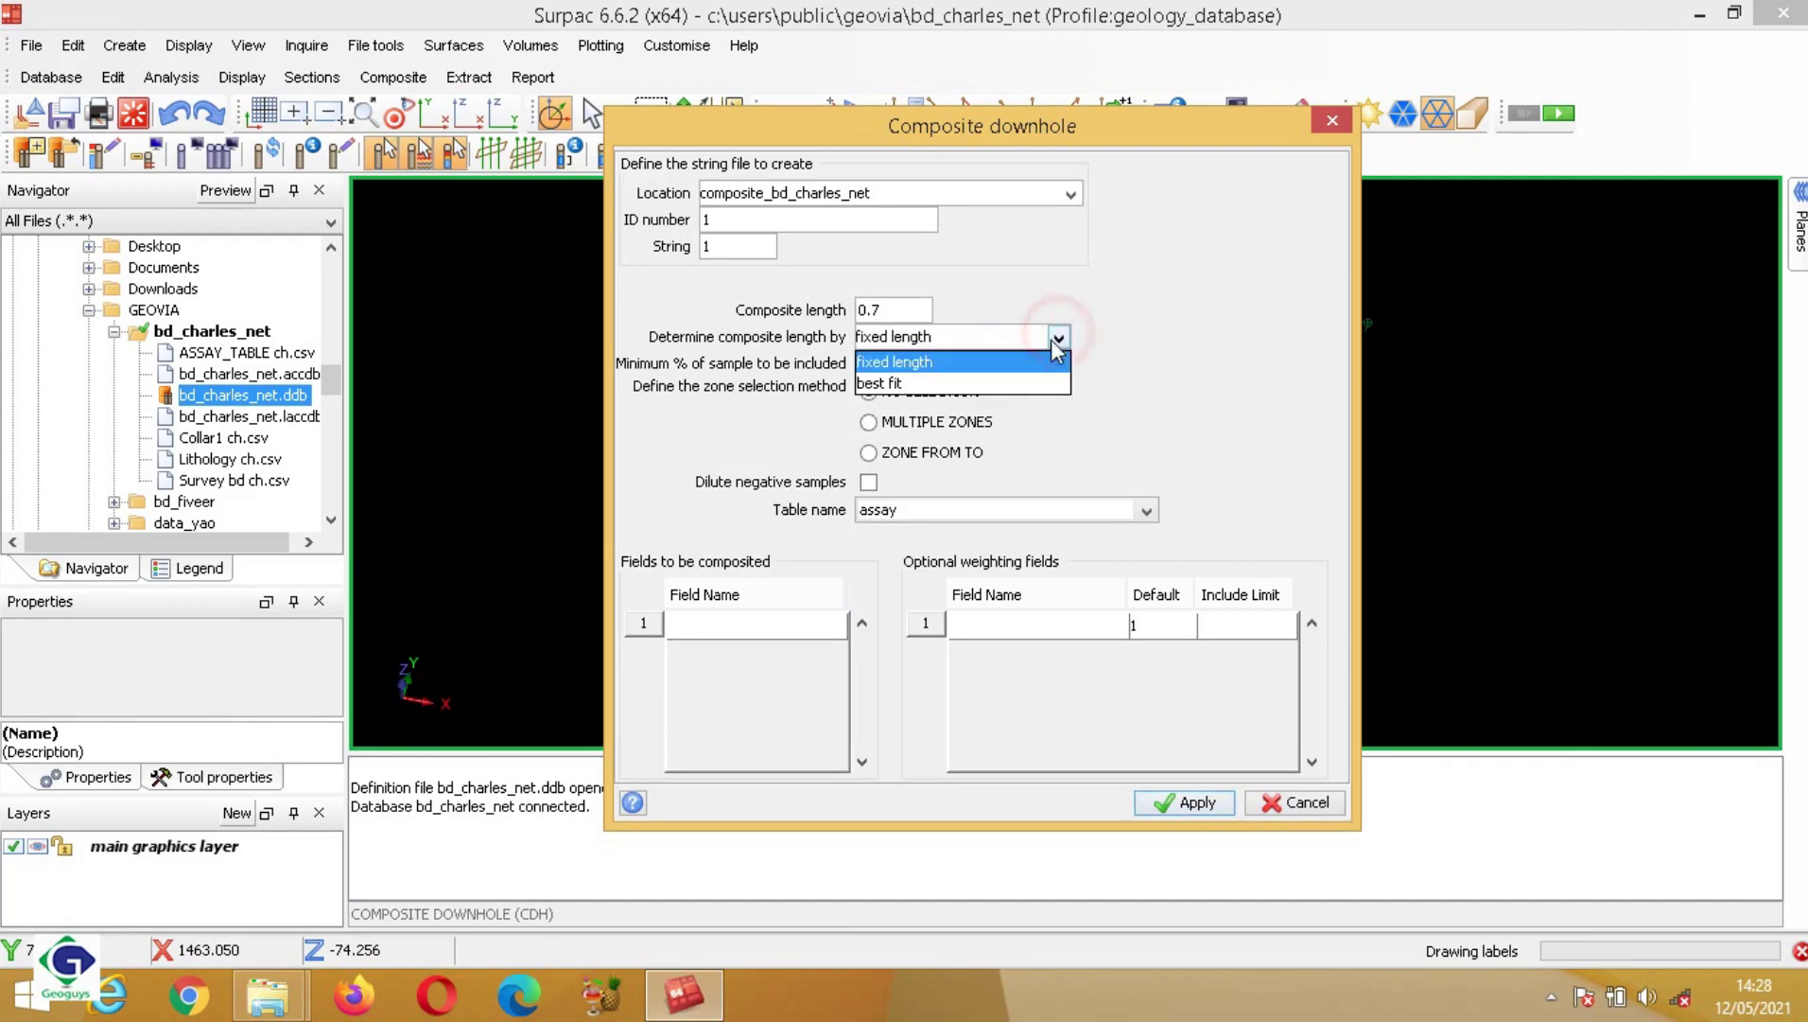
{"action": "left_click", "coordinate": [988, 377]}
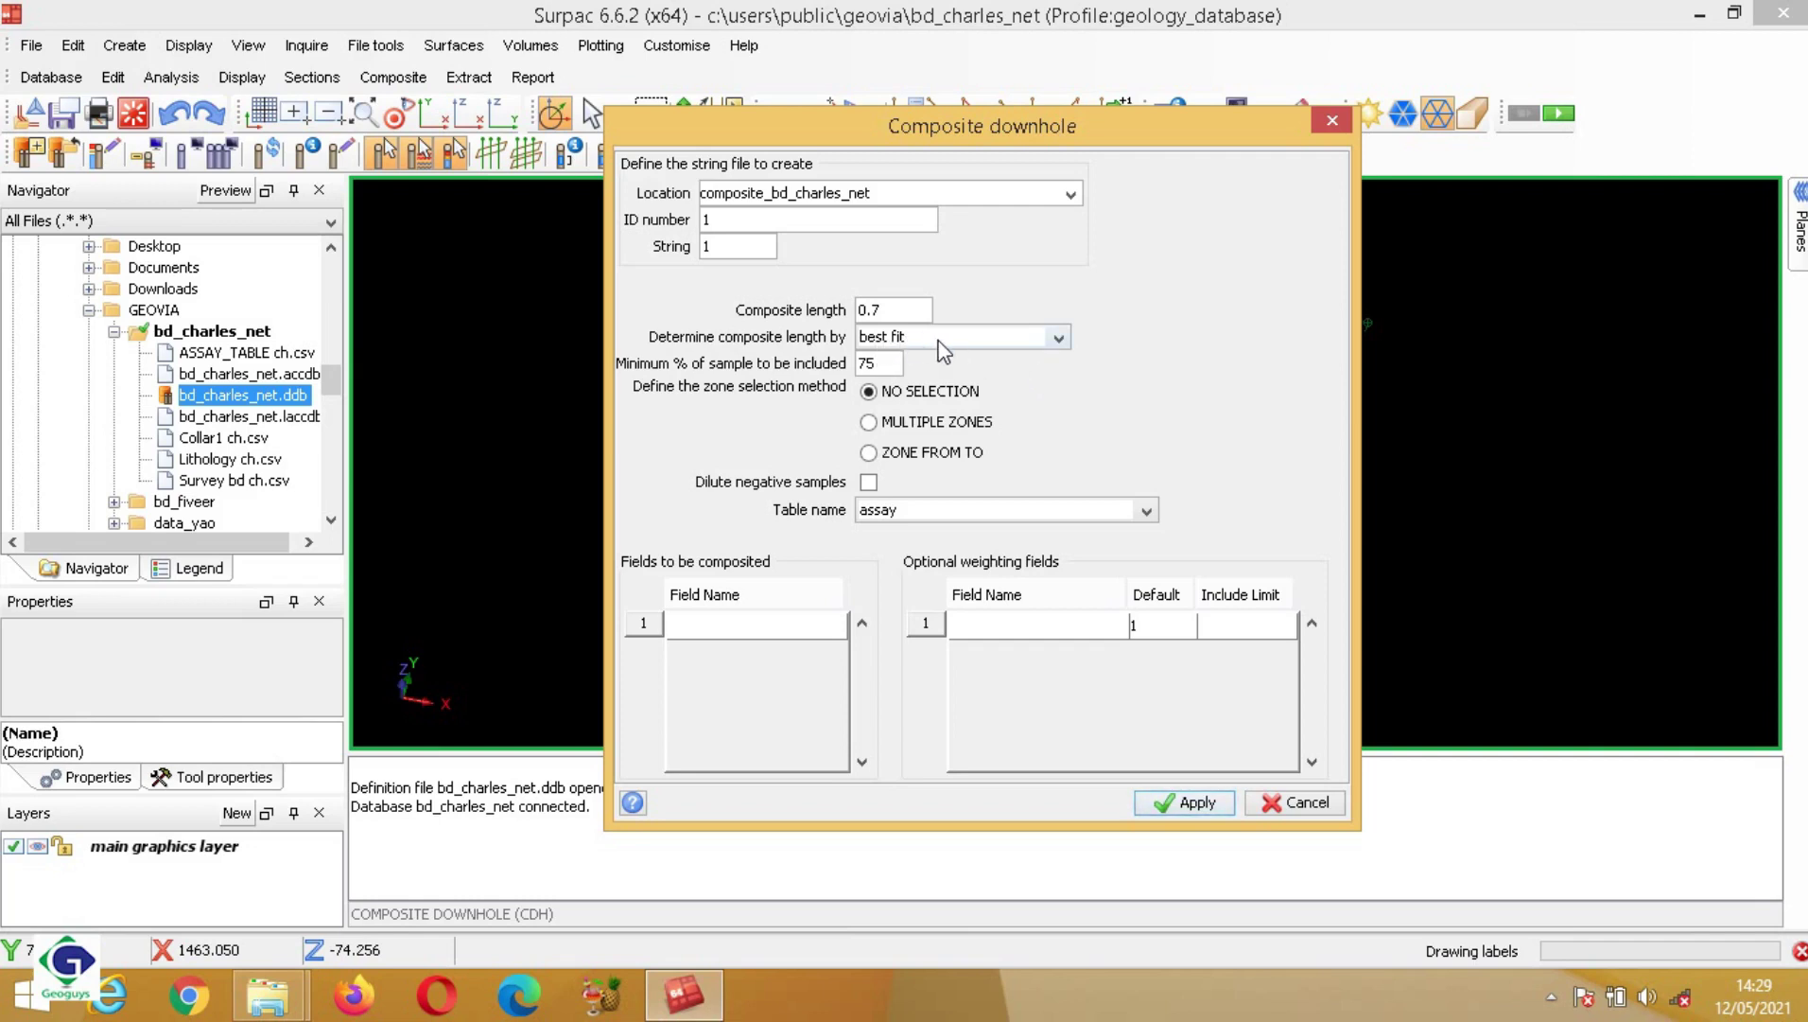
{"action": "left_click", "coordinate": [1058, 338]}
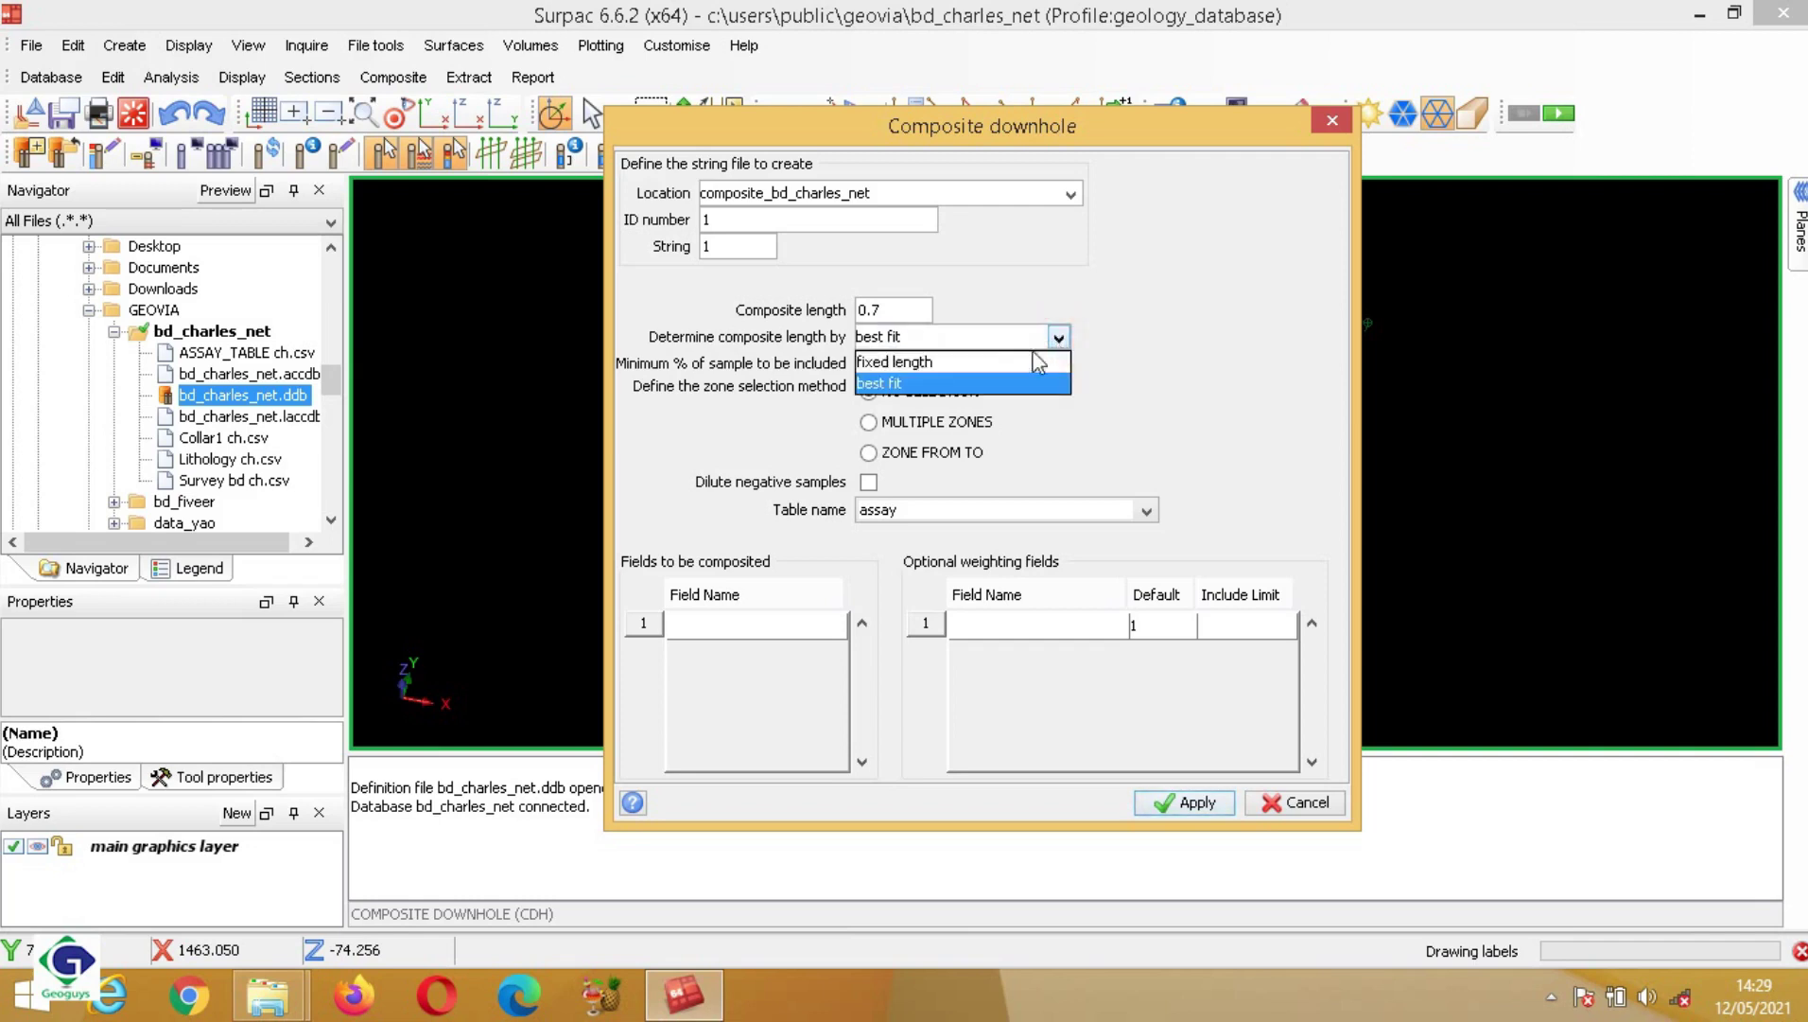
{"action": "left_click", "coordinate": [1006, 363]}
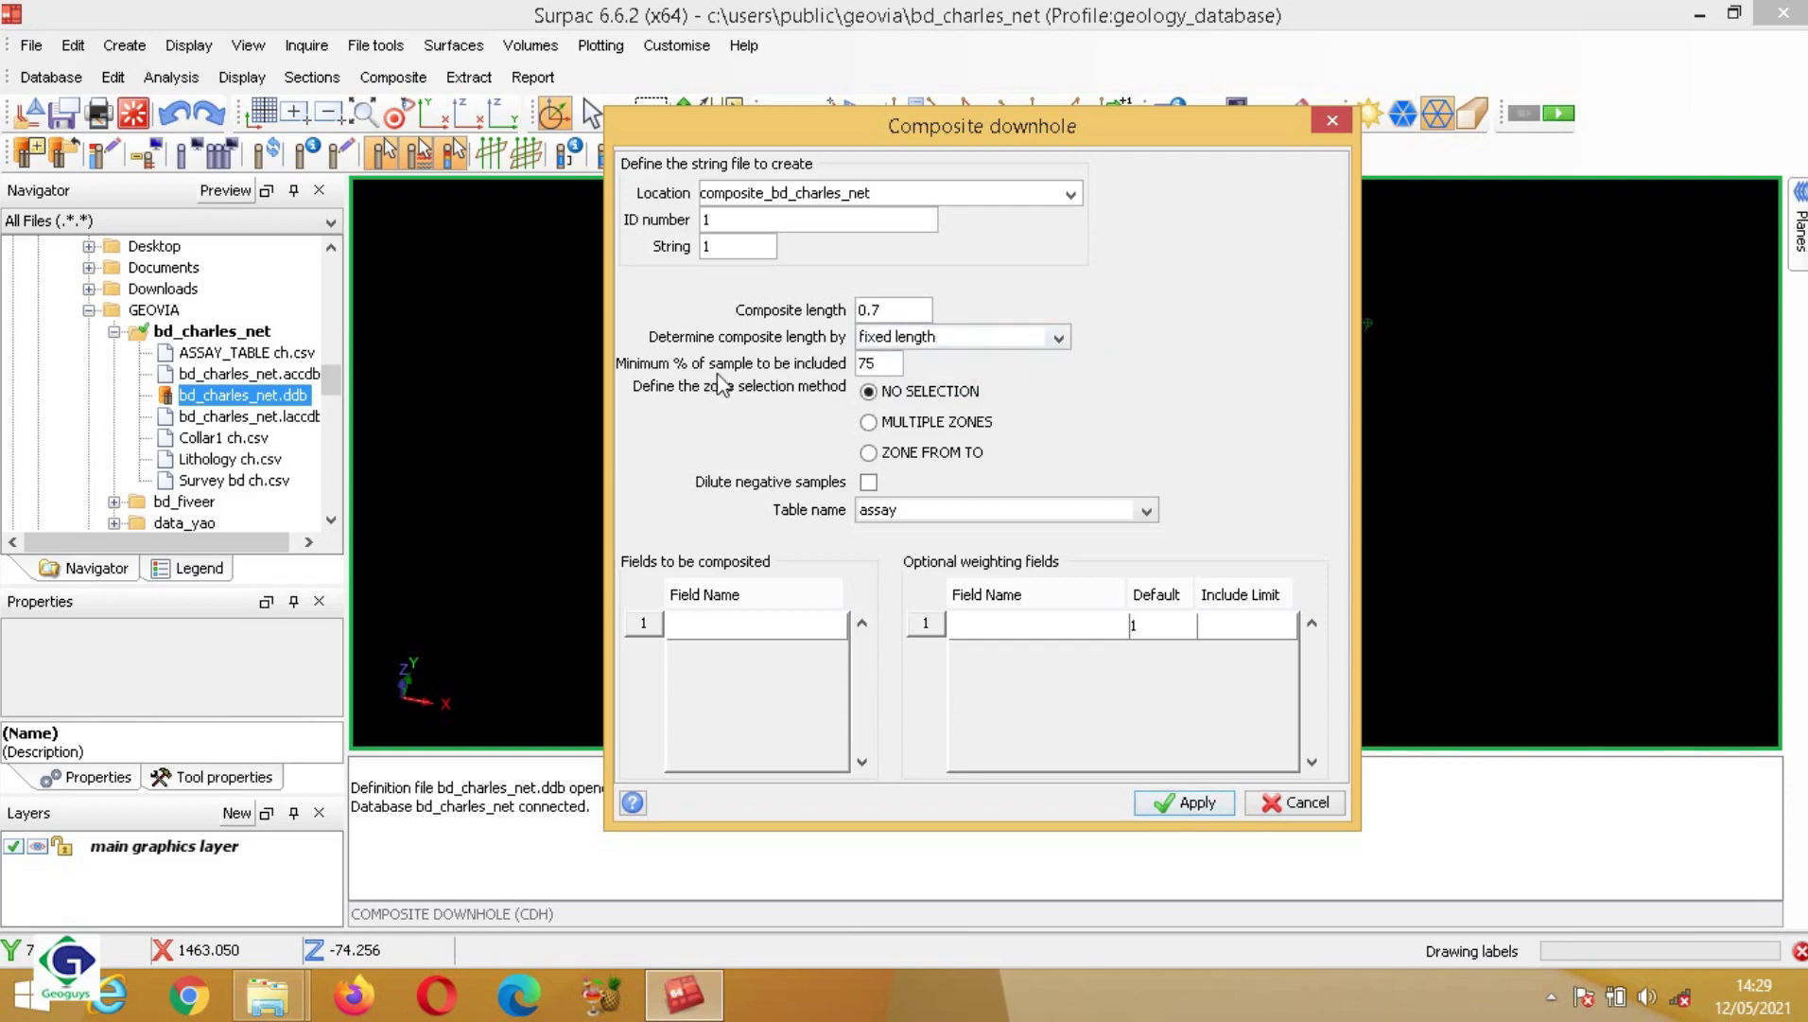
Step: Set the minimum percentage of sample to be included to 95
{"action": "double_click", "coordinate": [882, 364]}
{"action": "left_click", "coordinate": [872, 365]}
{"action": "left_click_drag", "start_coordinate": [1114, 144], "coordinate": [575, 151]}
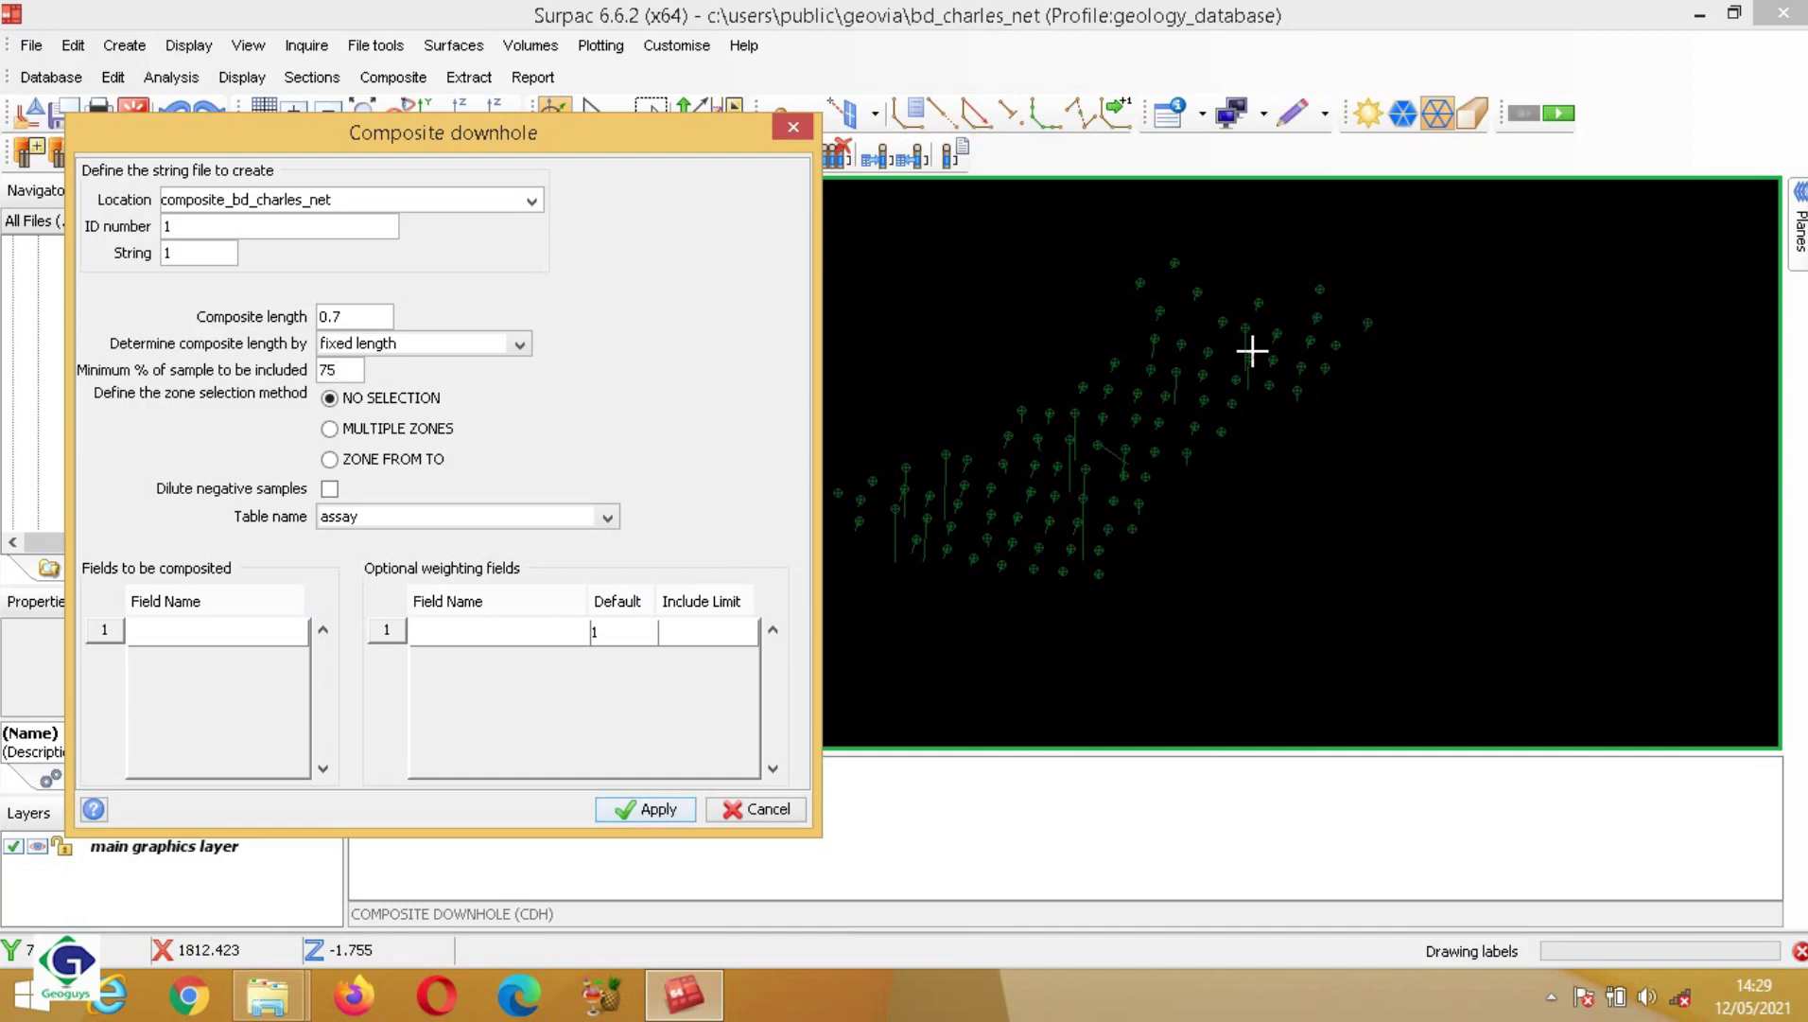
{"action": "double_click", "coordinate": [346, 369]}
{"action": "left_click", "coordinate": [336, 370]}
{"action": "left_click_drag", "start_coordinate": [469, 137], "coordinate": [769, 156]}
{"action": "double_click", "coordinate": [647, 390]}
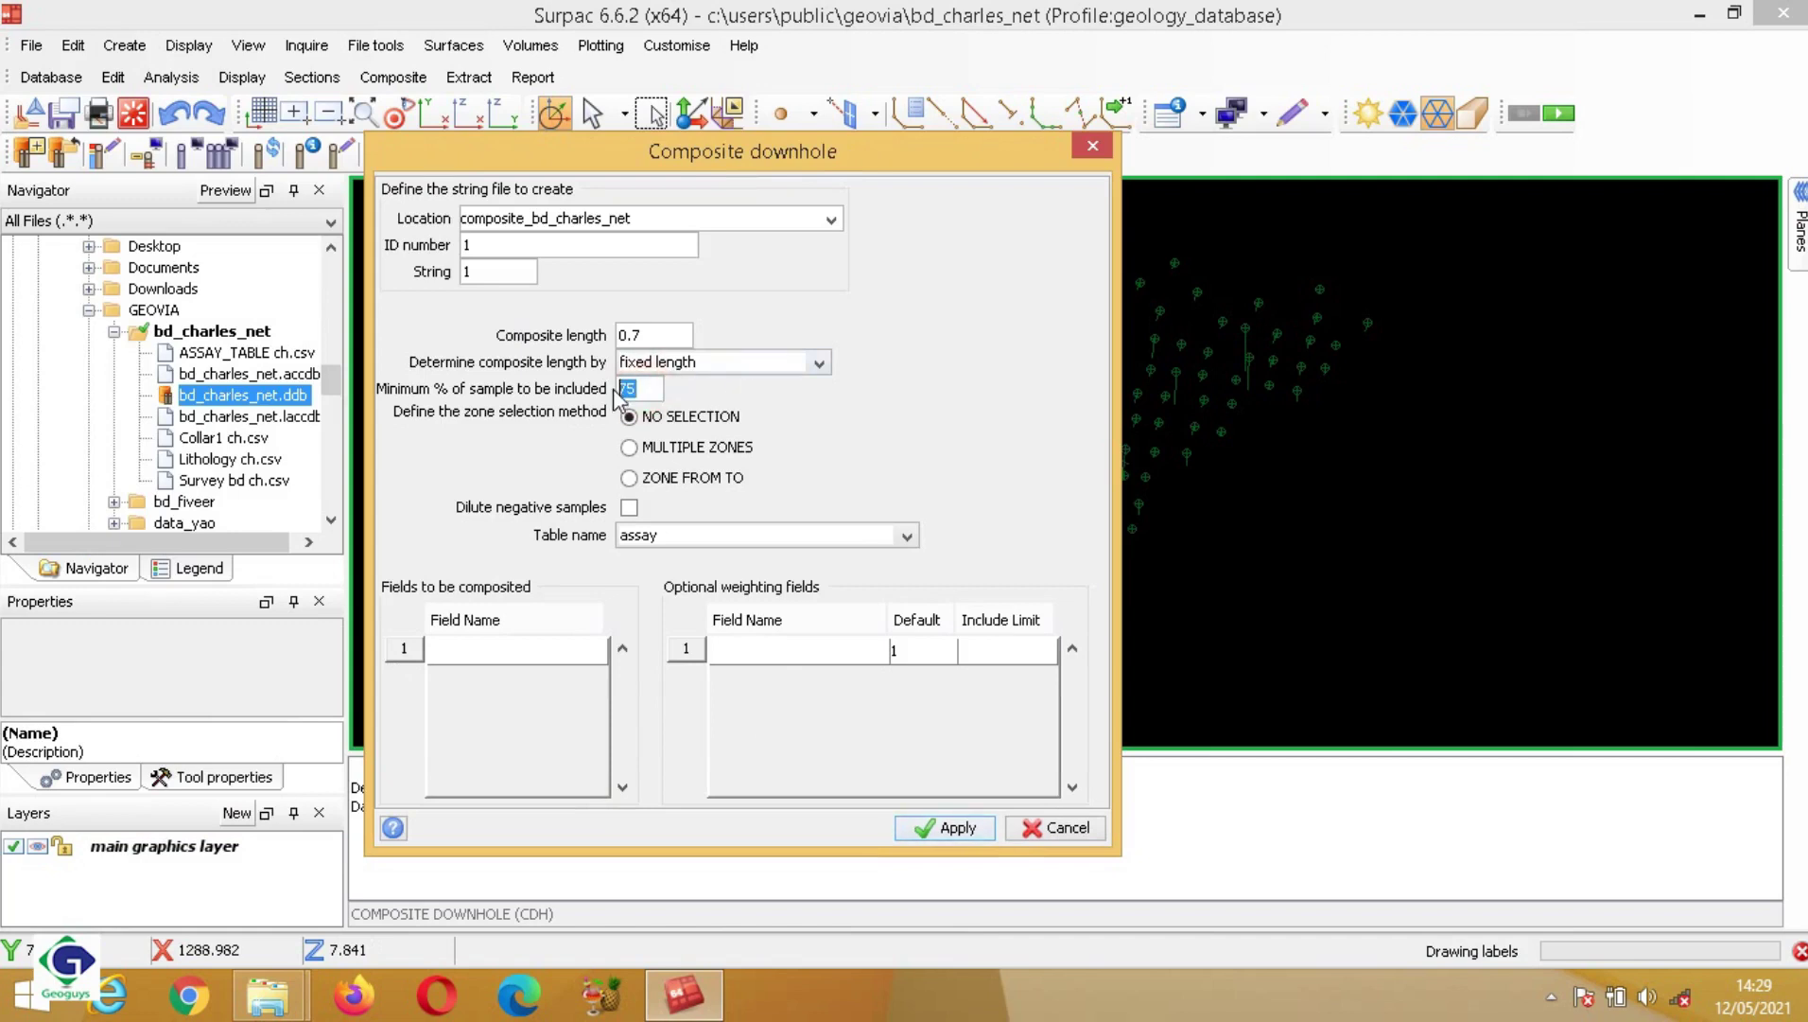
{"action": "left_click", "coordinate": [630, 390]}
{"action": "key", "text": "BackSpace"}
{"action": "type", "text": "9"}
{"action": "left_click", "coordinate": [638, 392]}
{"action": "left_click_drag", "start_coordinate": [908, 158], "coordinate": [984, 138]}
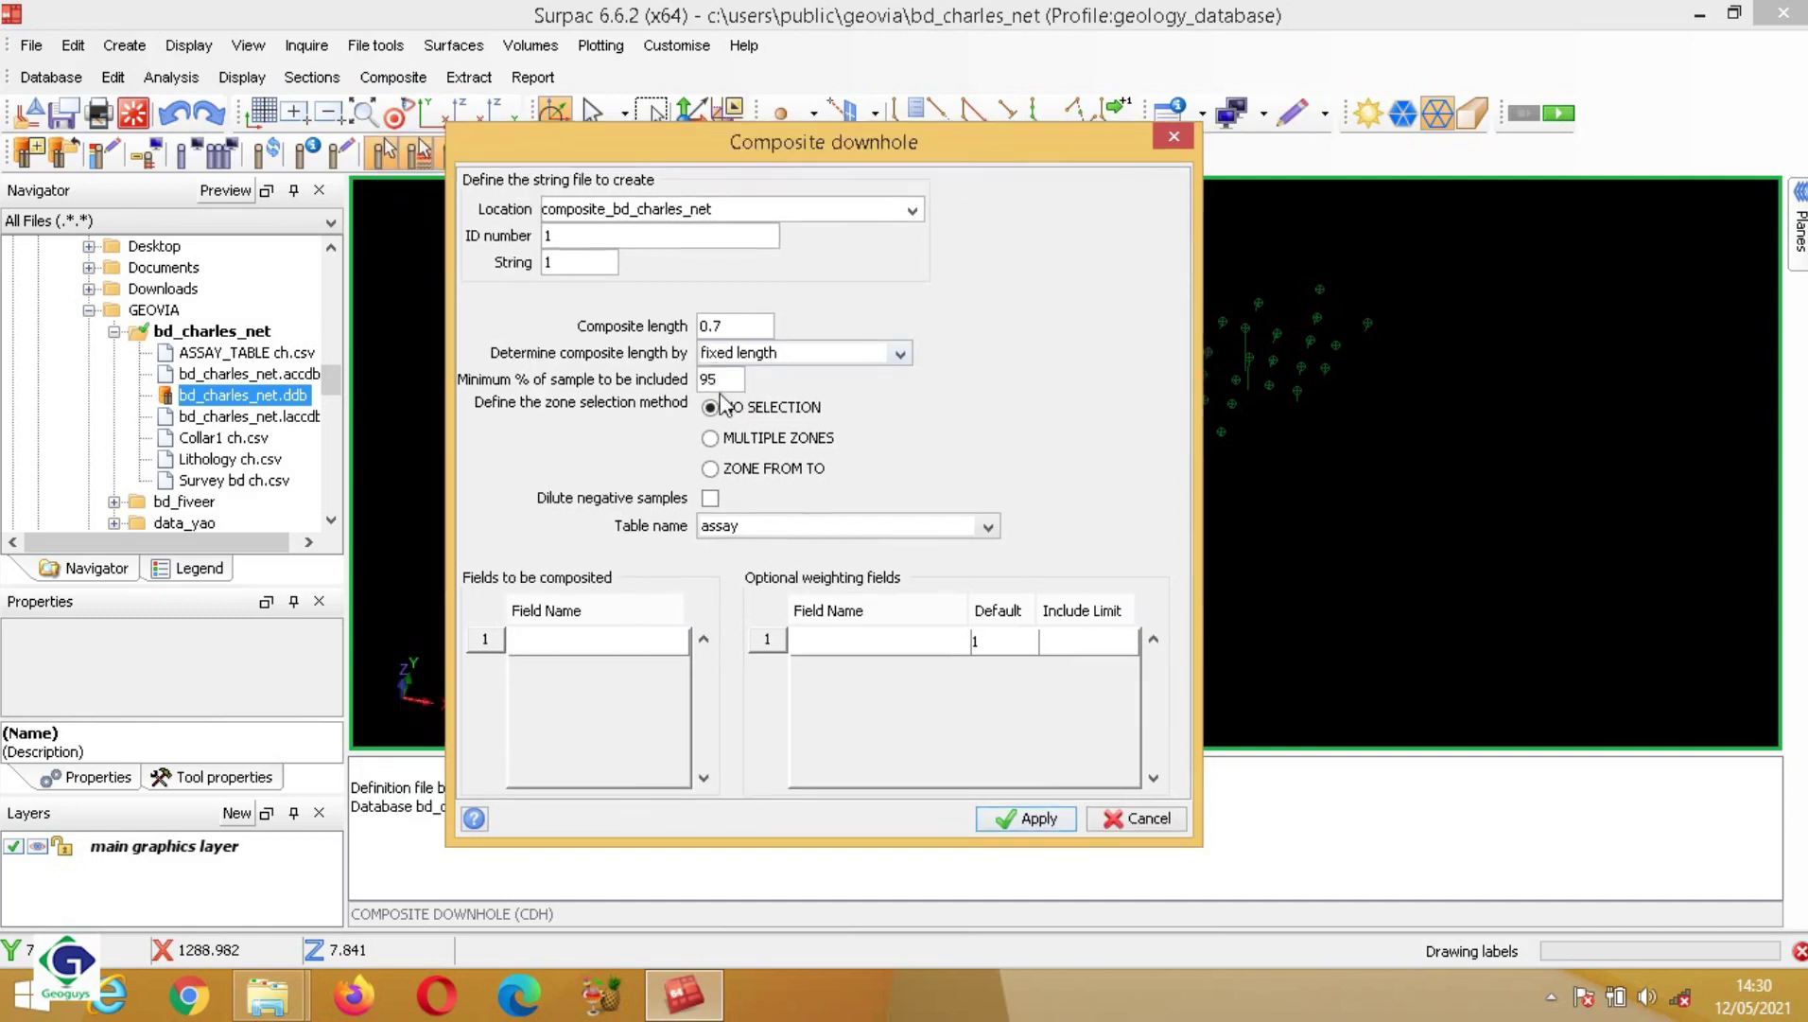
Step: Return the minimum percentage of sample to be included to 75
{"action": "left_click", "coordinate": [709, 380]}
{"action": "key", "text": "BackSpace"}
{"action": "type", "text": "7"}
Step: Choose assay as the table for the downhole composite
{"action": "left_click", "coordinate": [989, 525]}
{"action": "left_click", "coordinate": [894, 547]}
{"action": "left_click", "coordinate": [989, 526]}
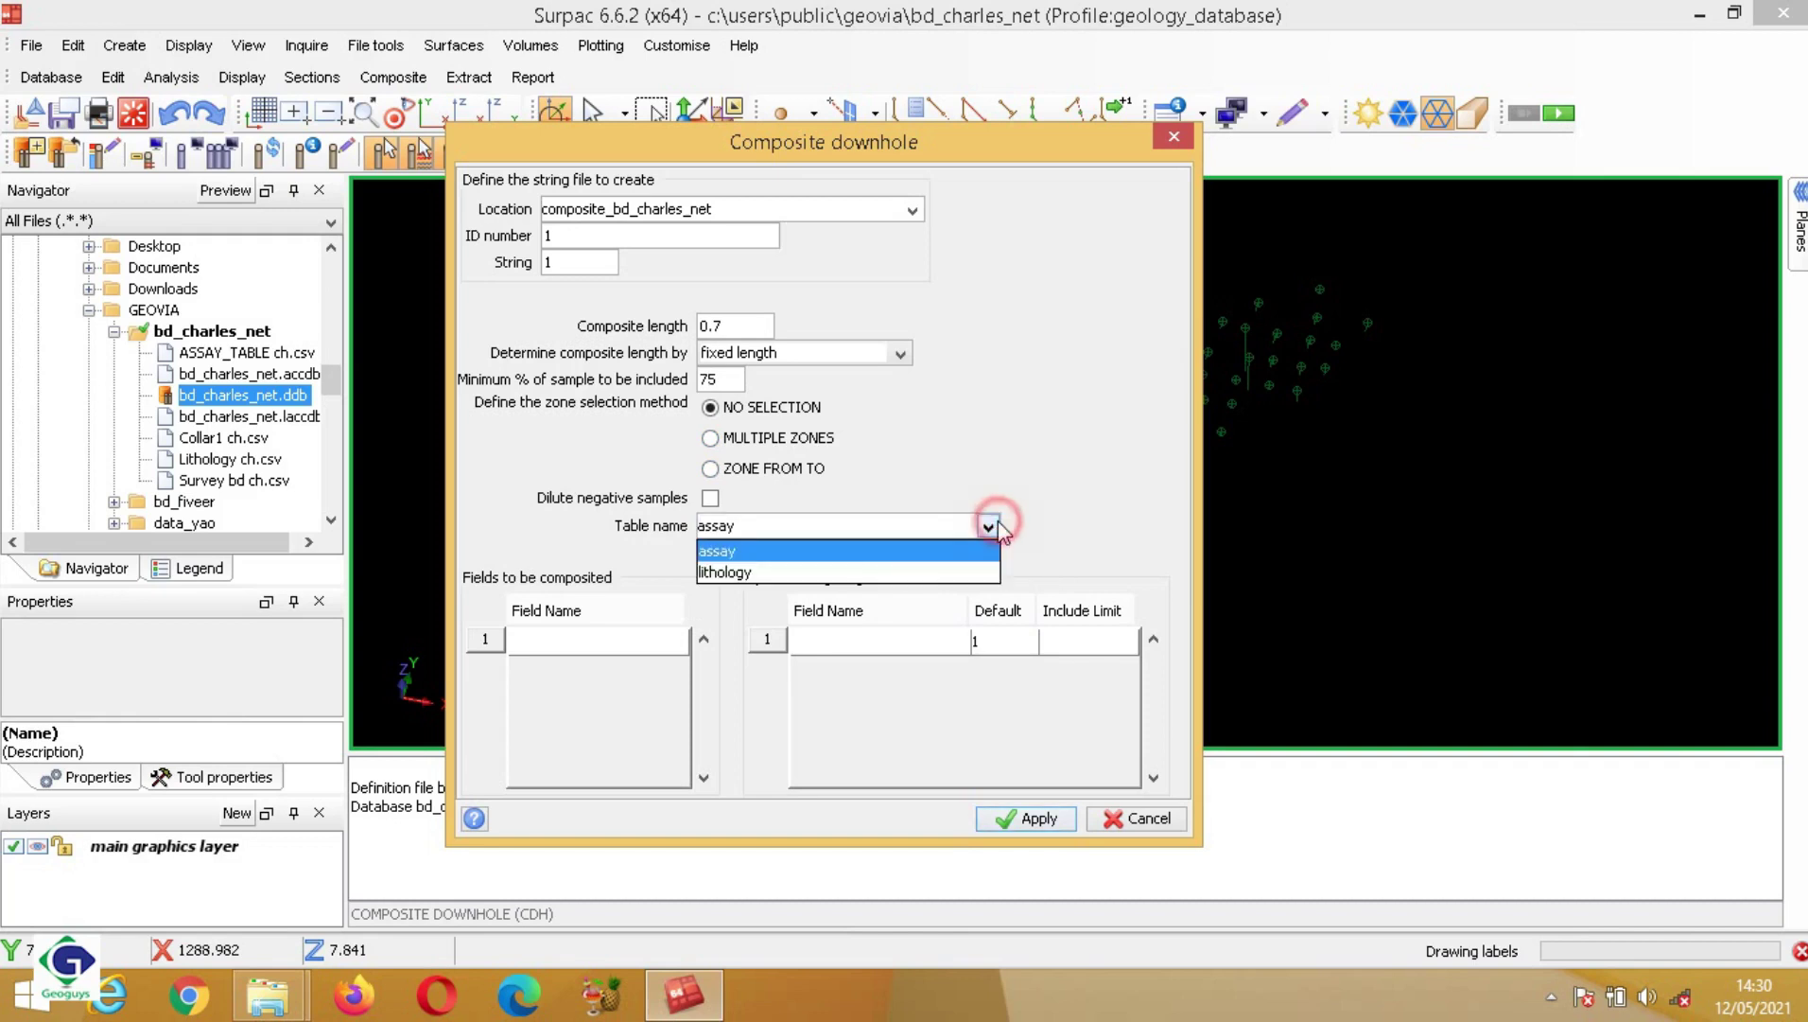
{"action": "left_click", "coordinate": [863, 552]}
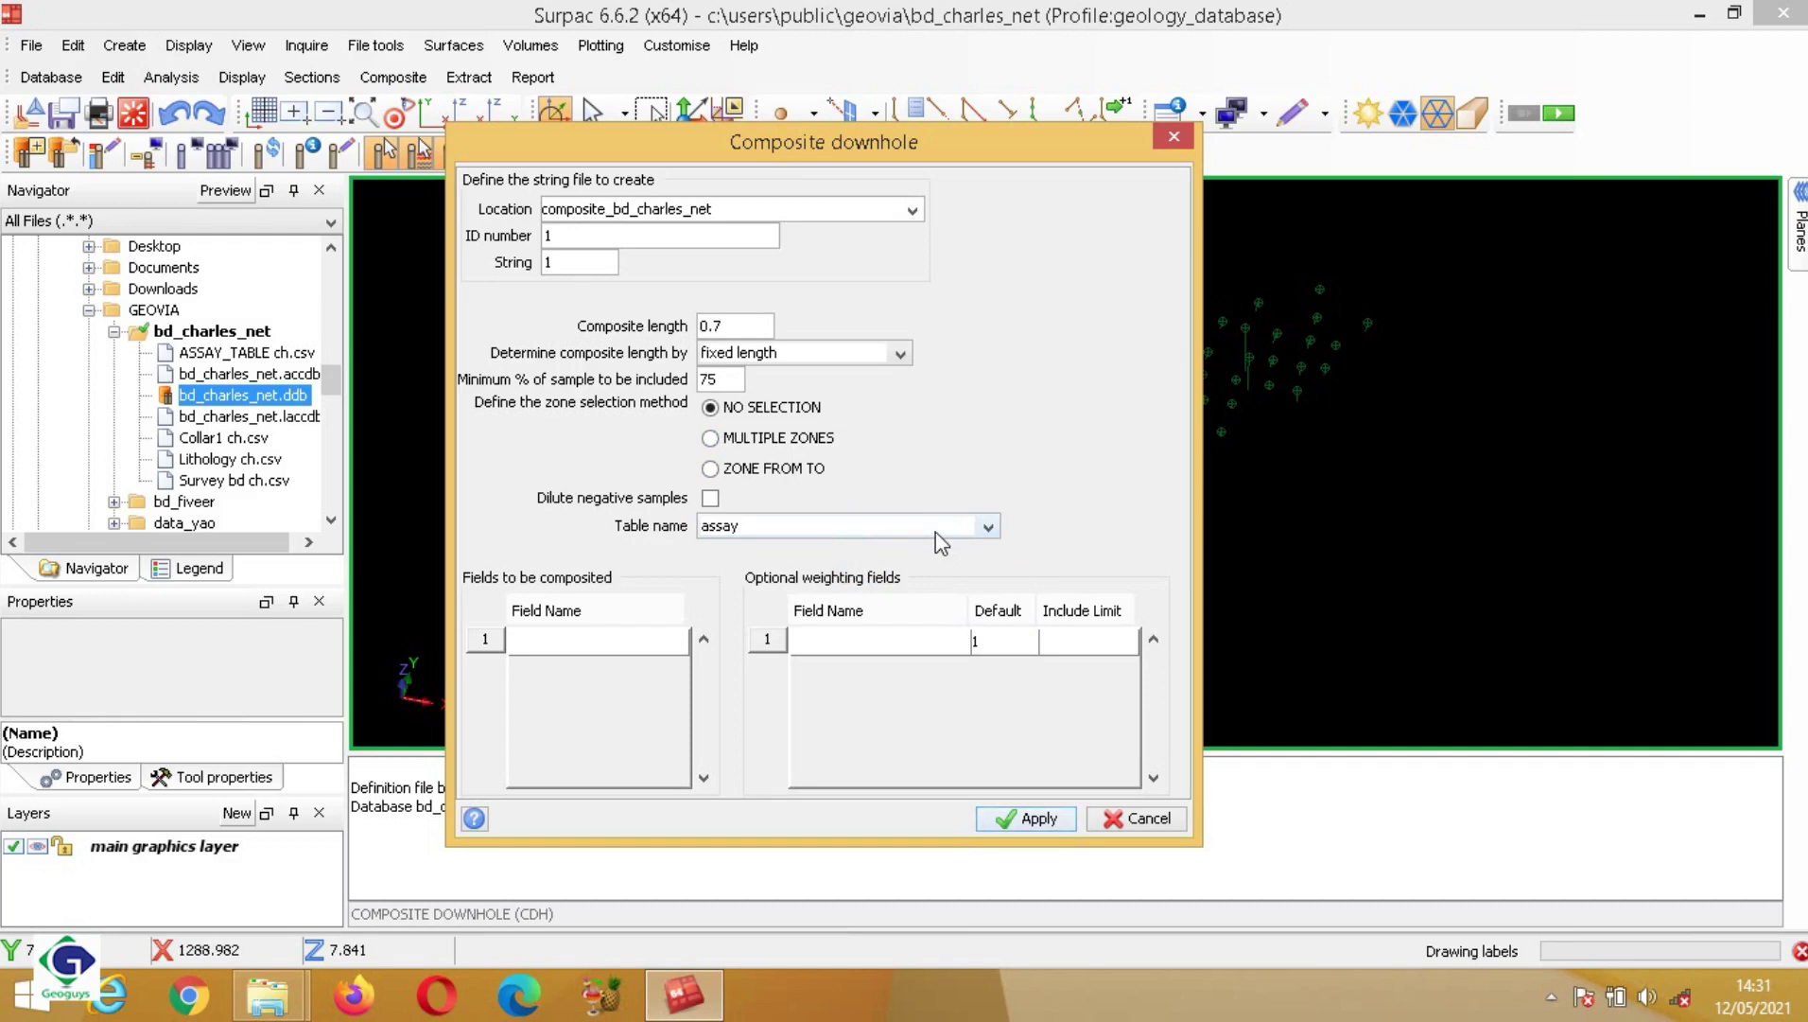
Step: Keep assay as the table, composite the au_ave_ppm field, and run the downhole composite without any collar query constraints
{"action": "left_click", "coordinate": [988, 526]}
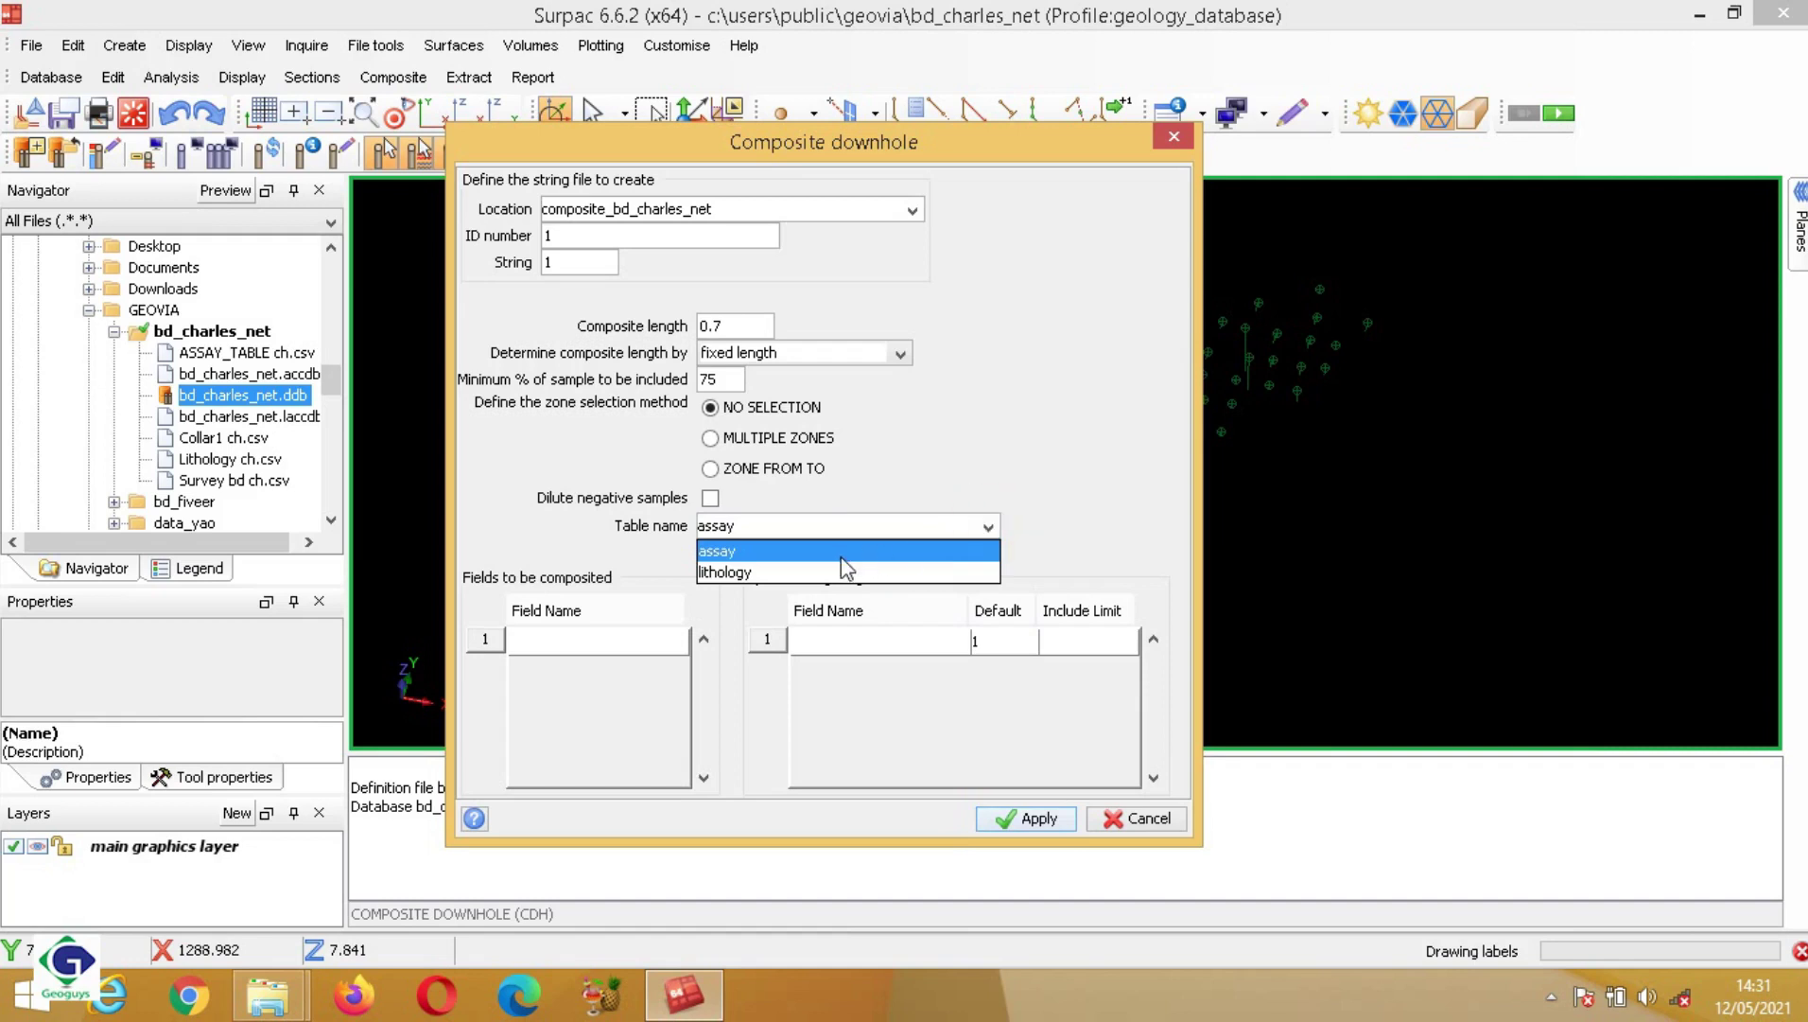
{"action": "left_click", "coordinate": [814, 554]}
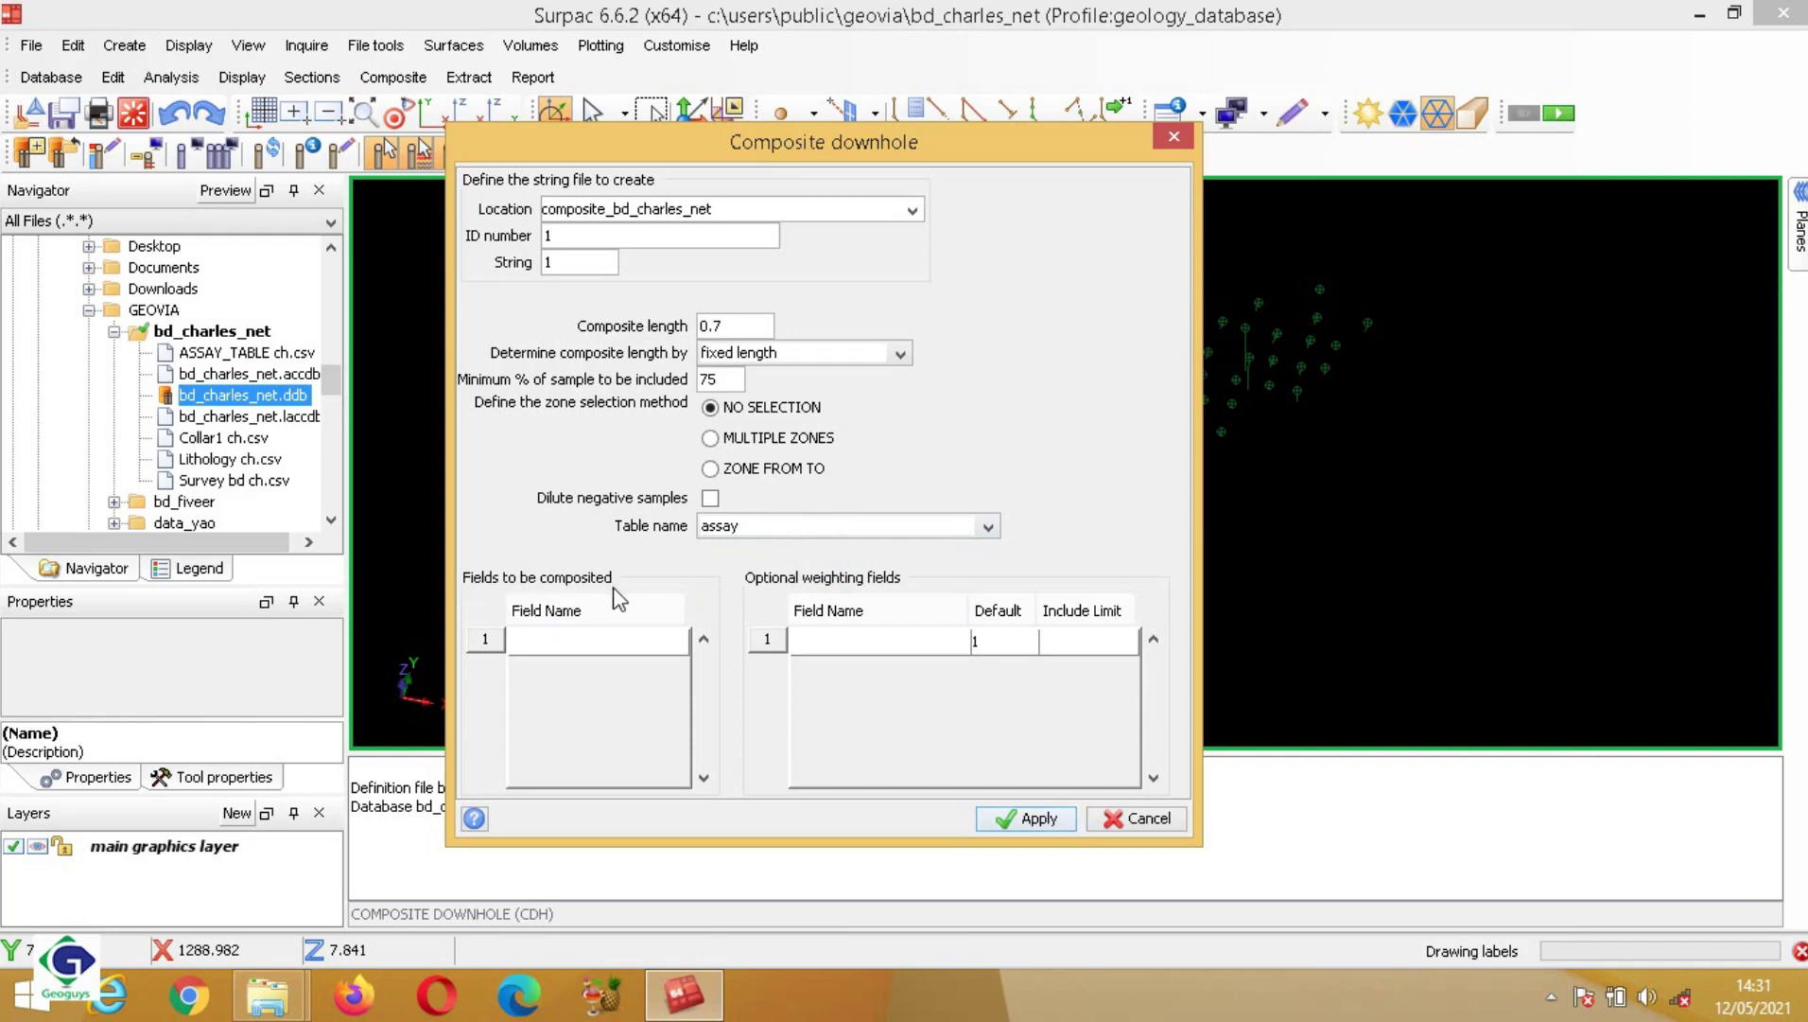
{"action": "left_click", "coordinate": [605, 639]}
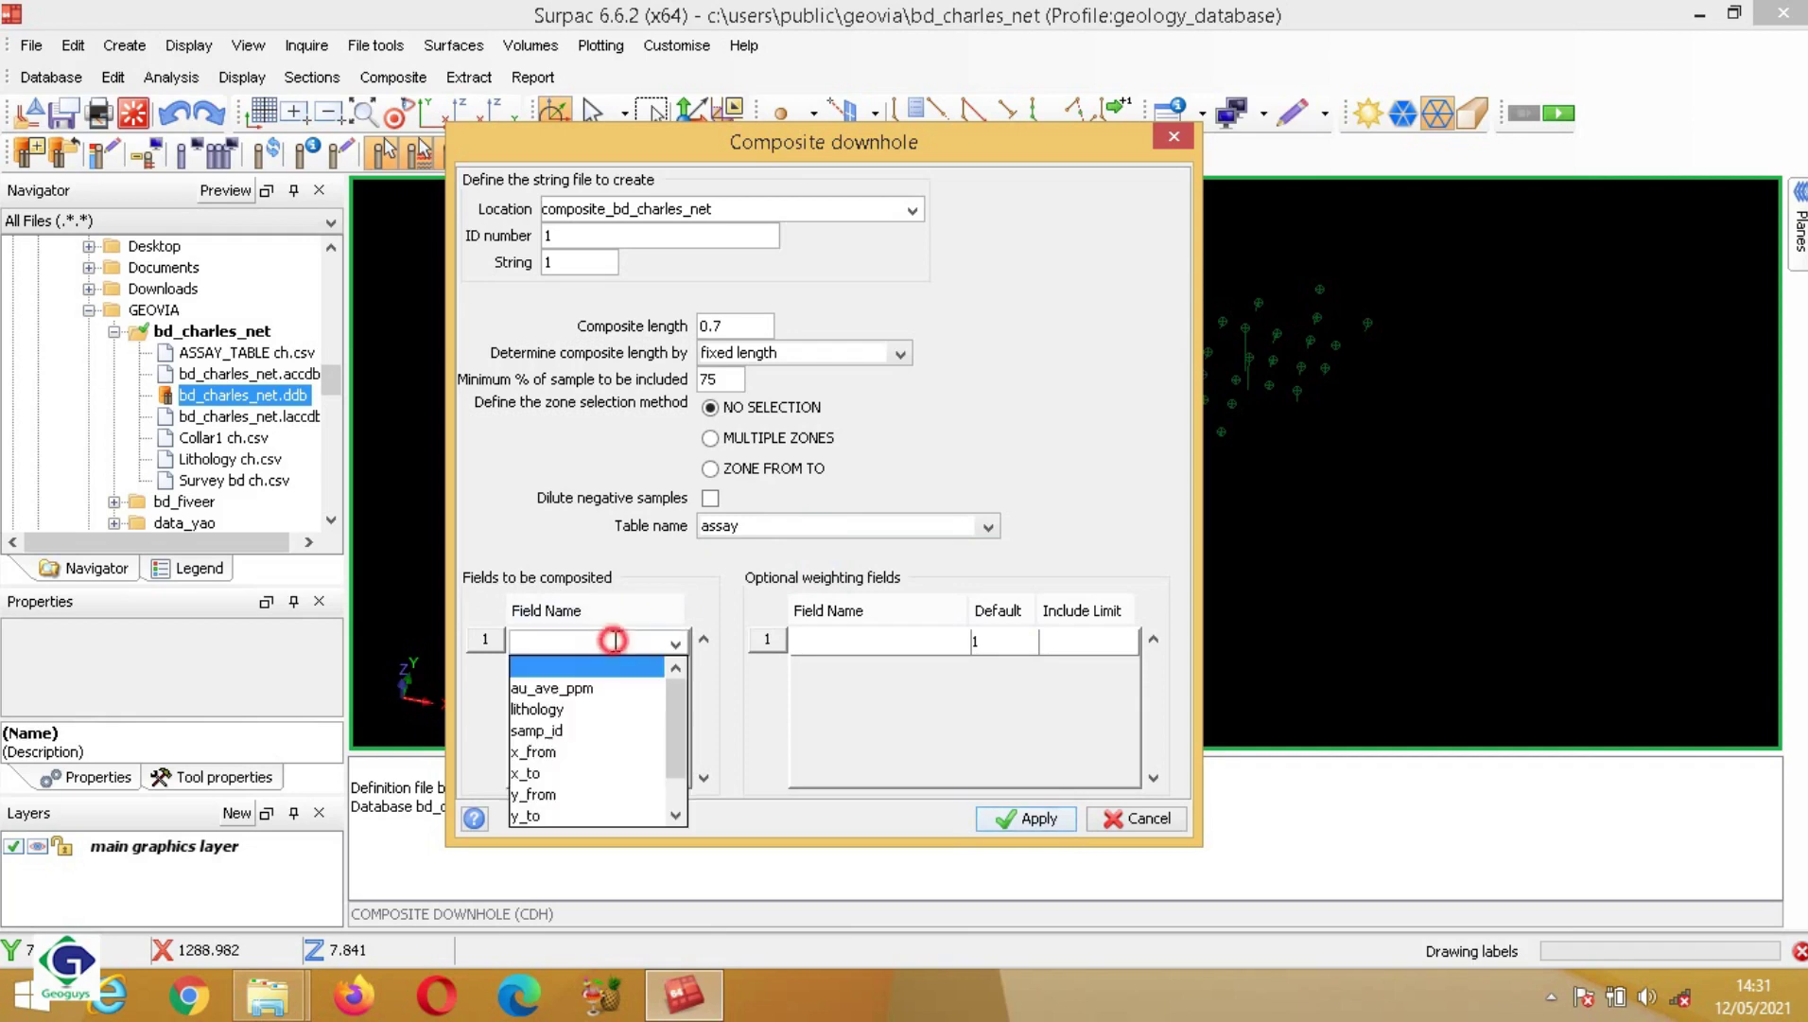
{"action": "left_click", "coordinate": [599, 690]}
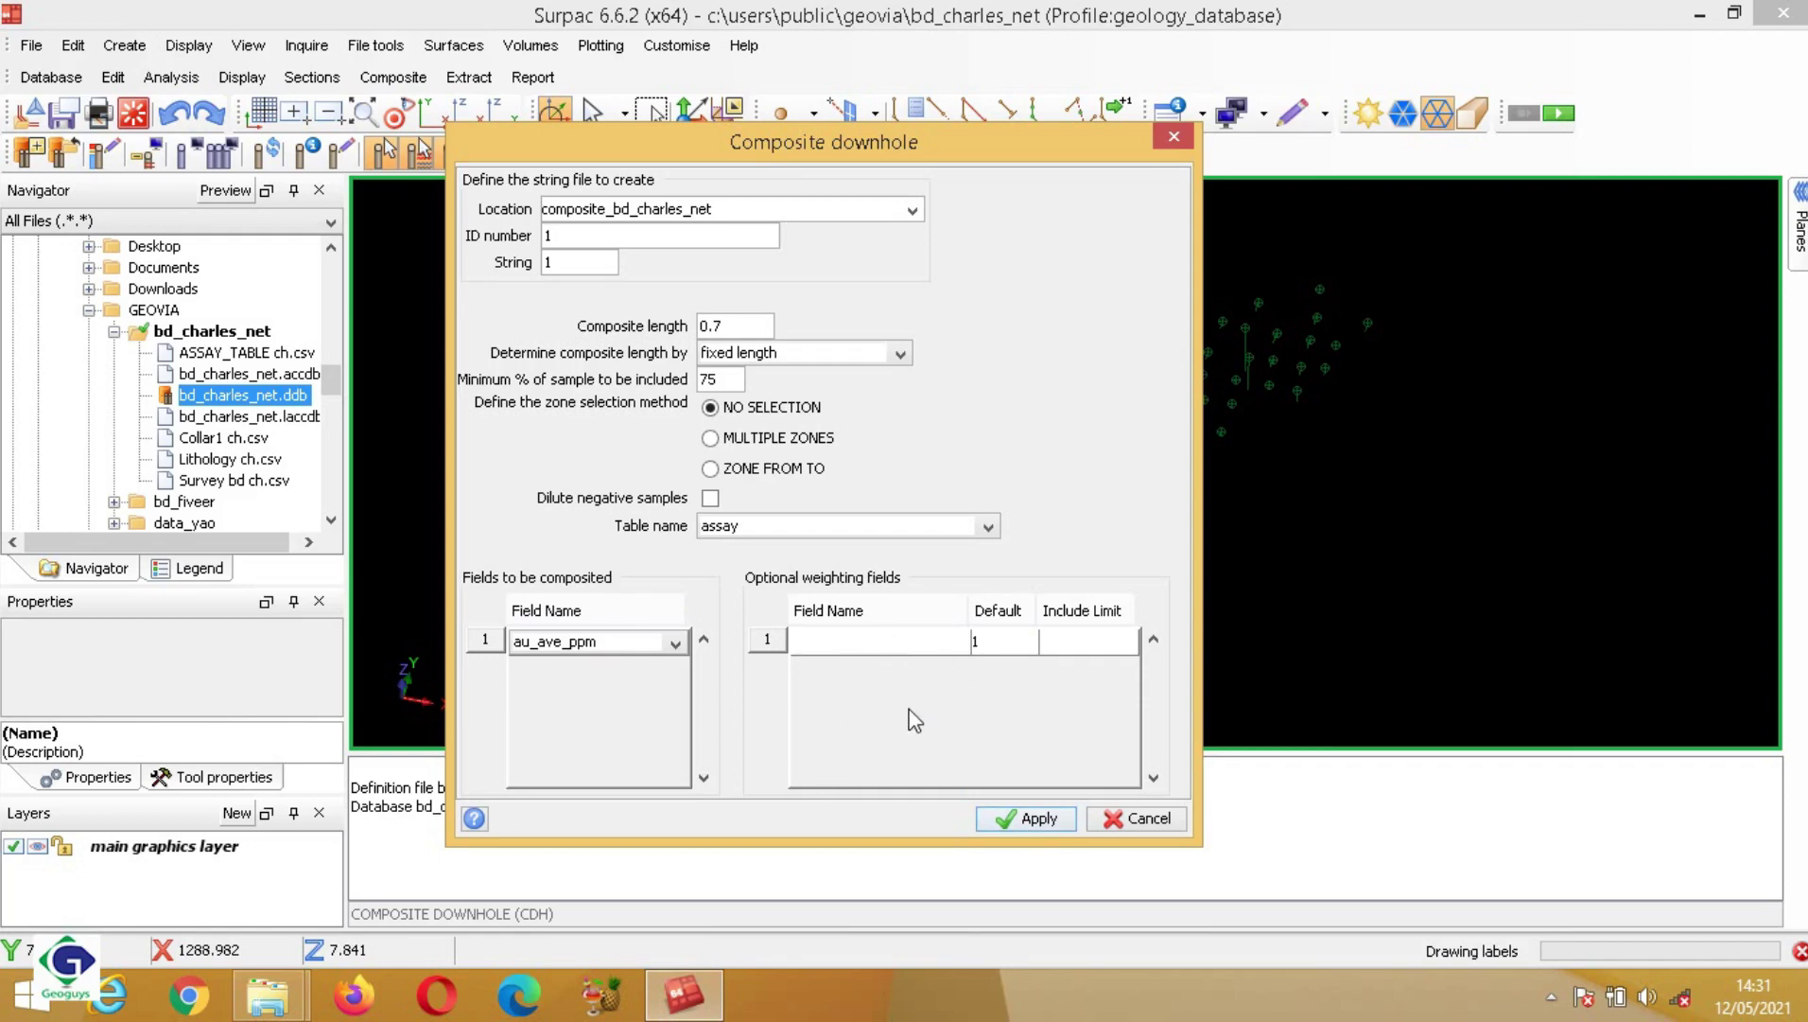
{"action": "left_click", "coordinate": [1017, 819]}
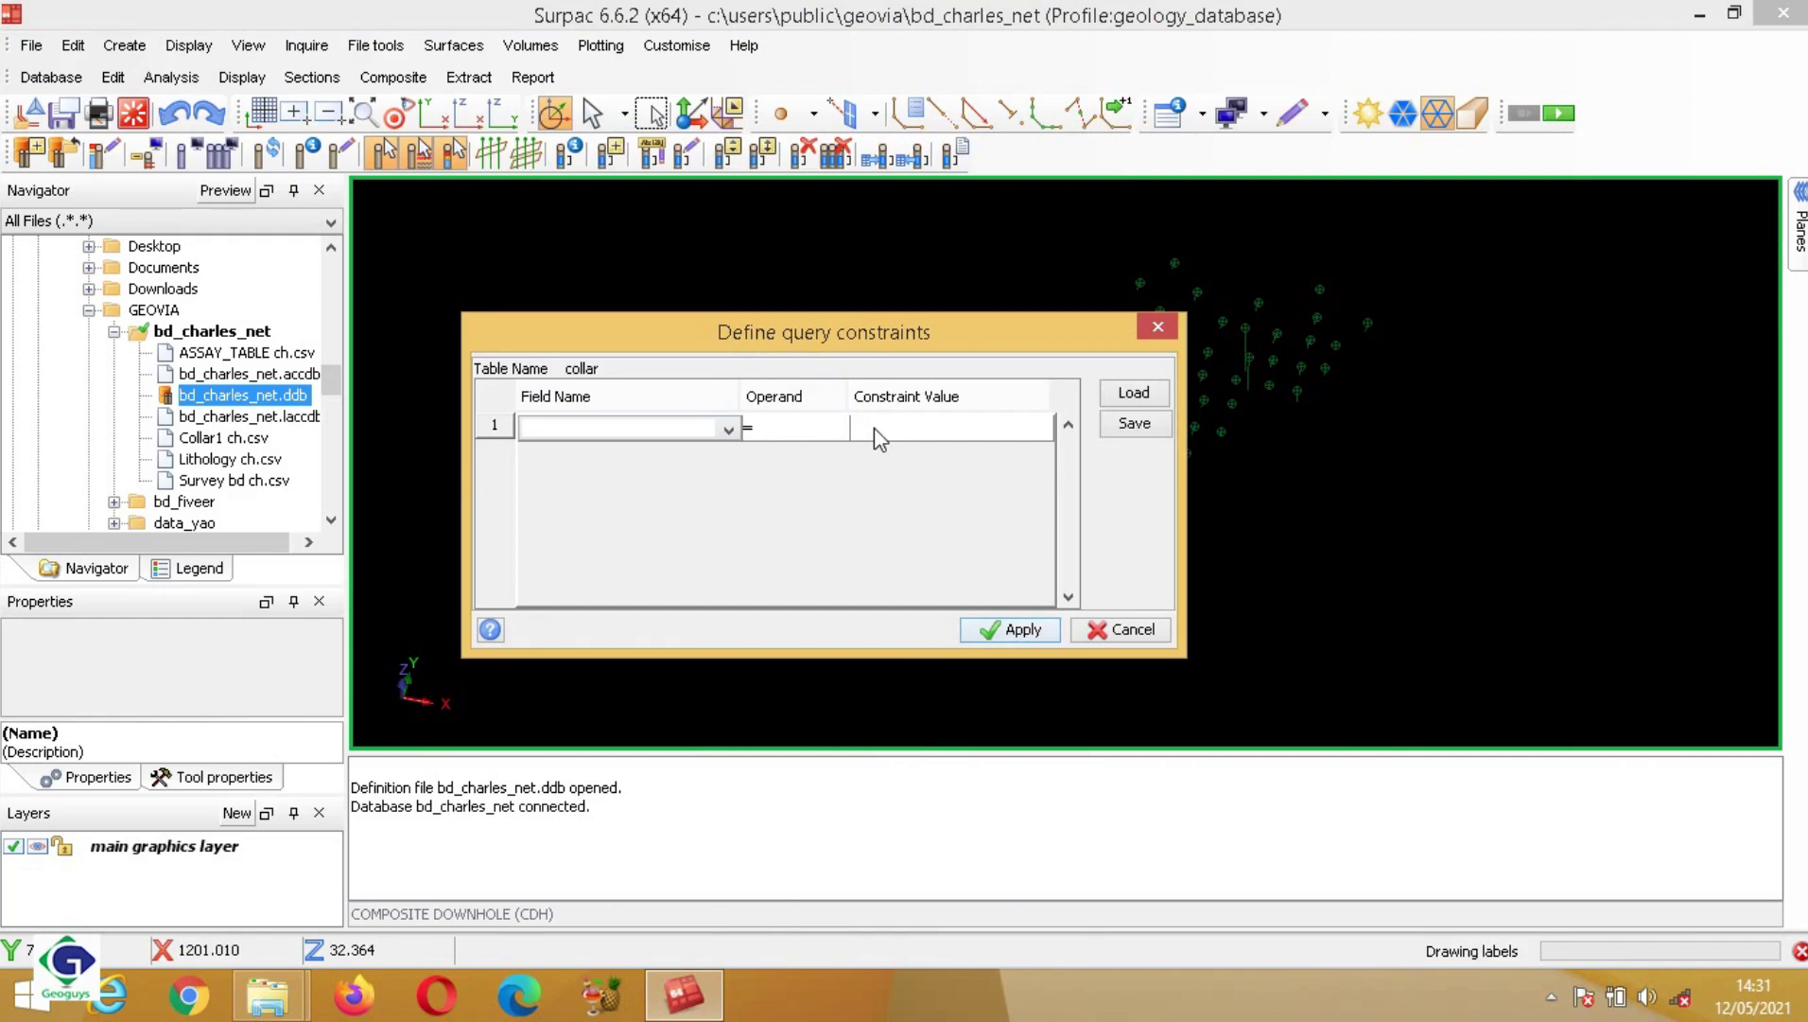
{"action": "left_click", "coordinate": [1021, 630]}
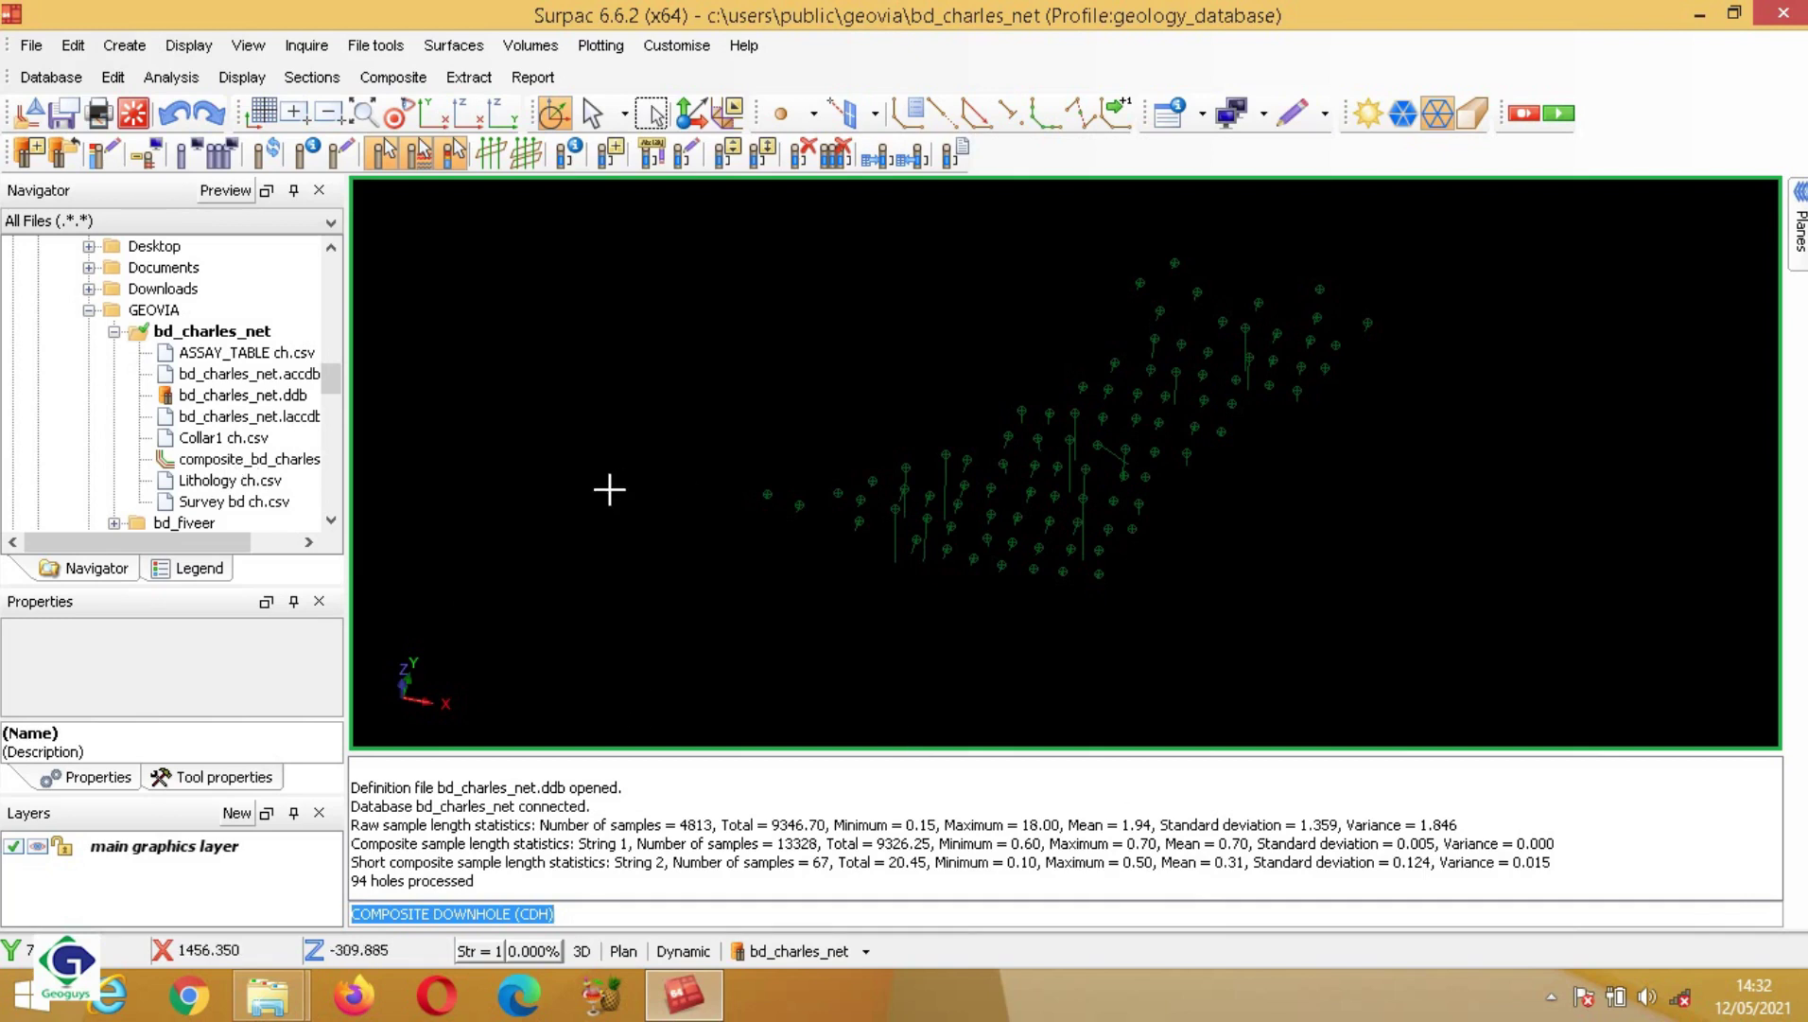
Step: Open the composite_bd_charles_net1.str string file in the graphics view and look over its strings in 3D
{"action": "left_click", "coordinate": [290, 459]}
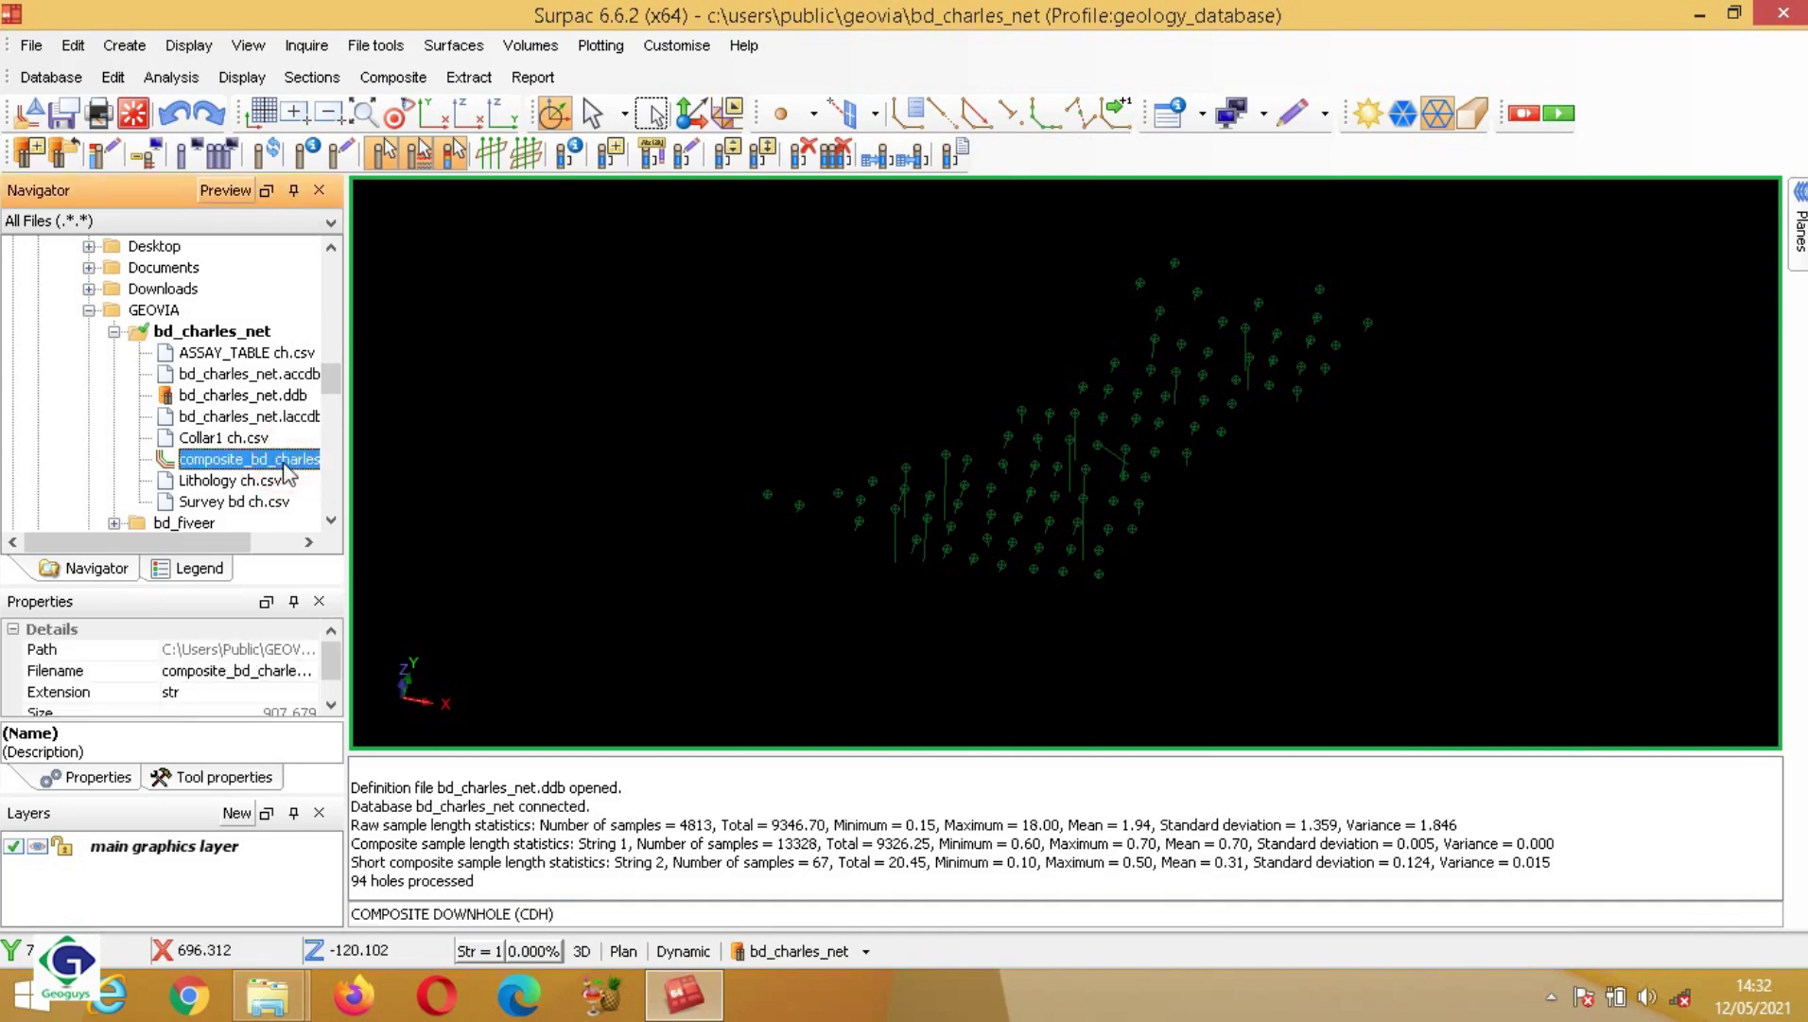
{"action": "mouse_move", "coordinate": [286, 473]}
{"action": "left_mouse_down"}
{"action": "mouse_move", "coordinate": [836, 445]}
{"action": "mouse_move", "coordinate": [1103, 409]}
{"action": "left_mouse_up"}
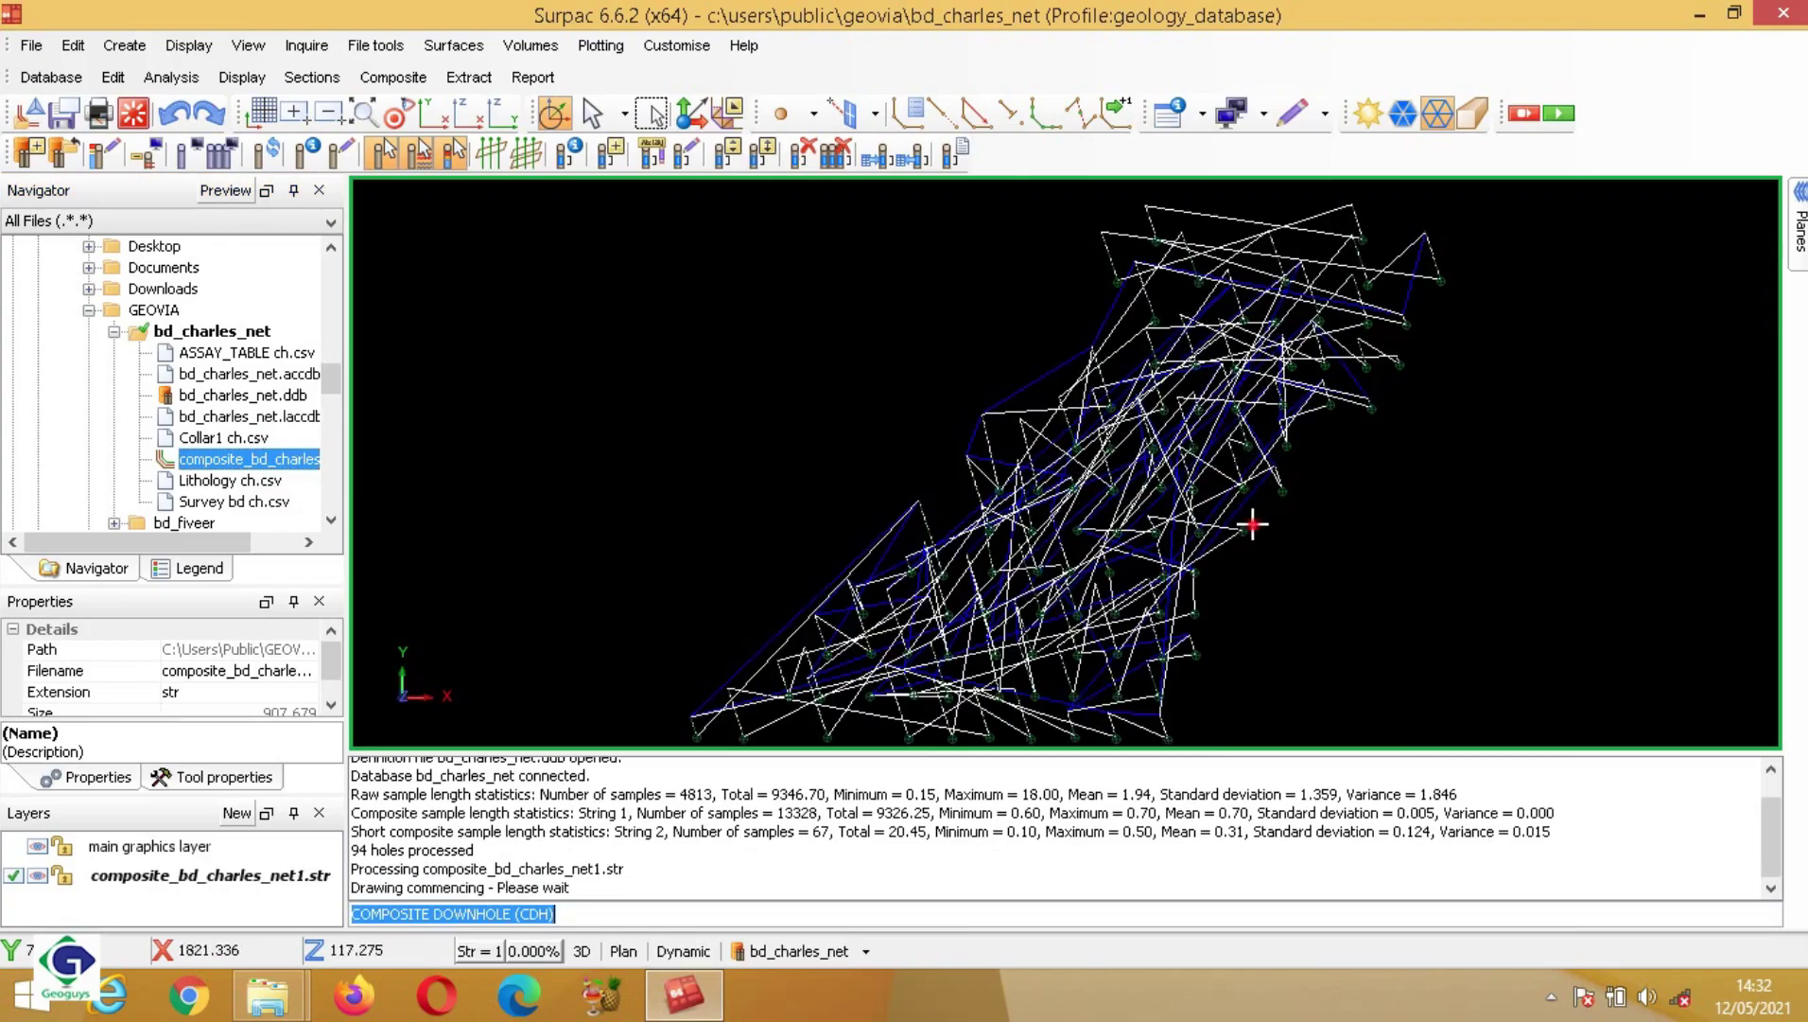
{"action": "right_click_drag", "start_coordinate": [1258, 520], "coordinate": [1145, 488]}
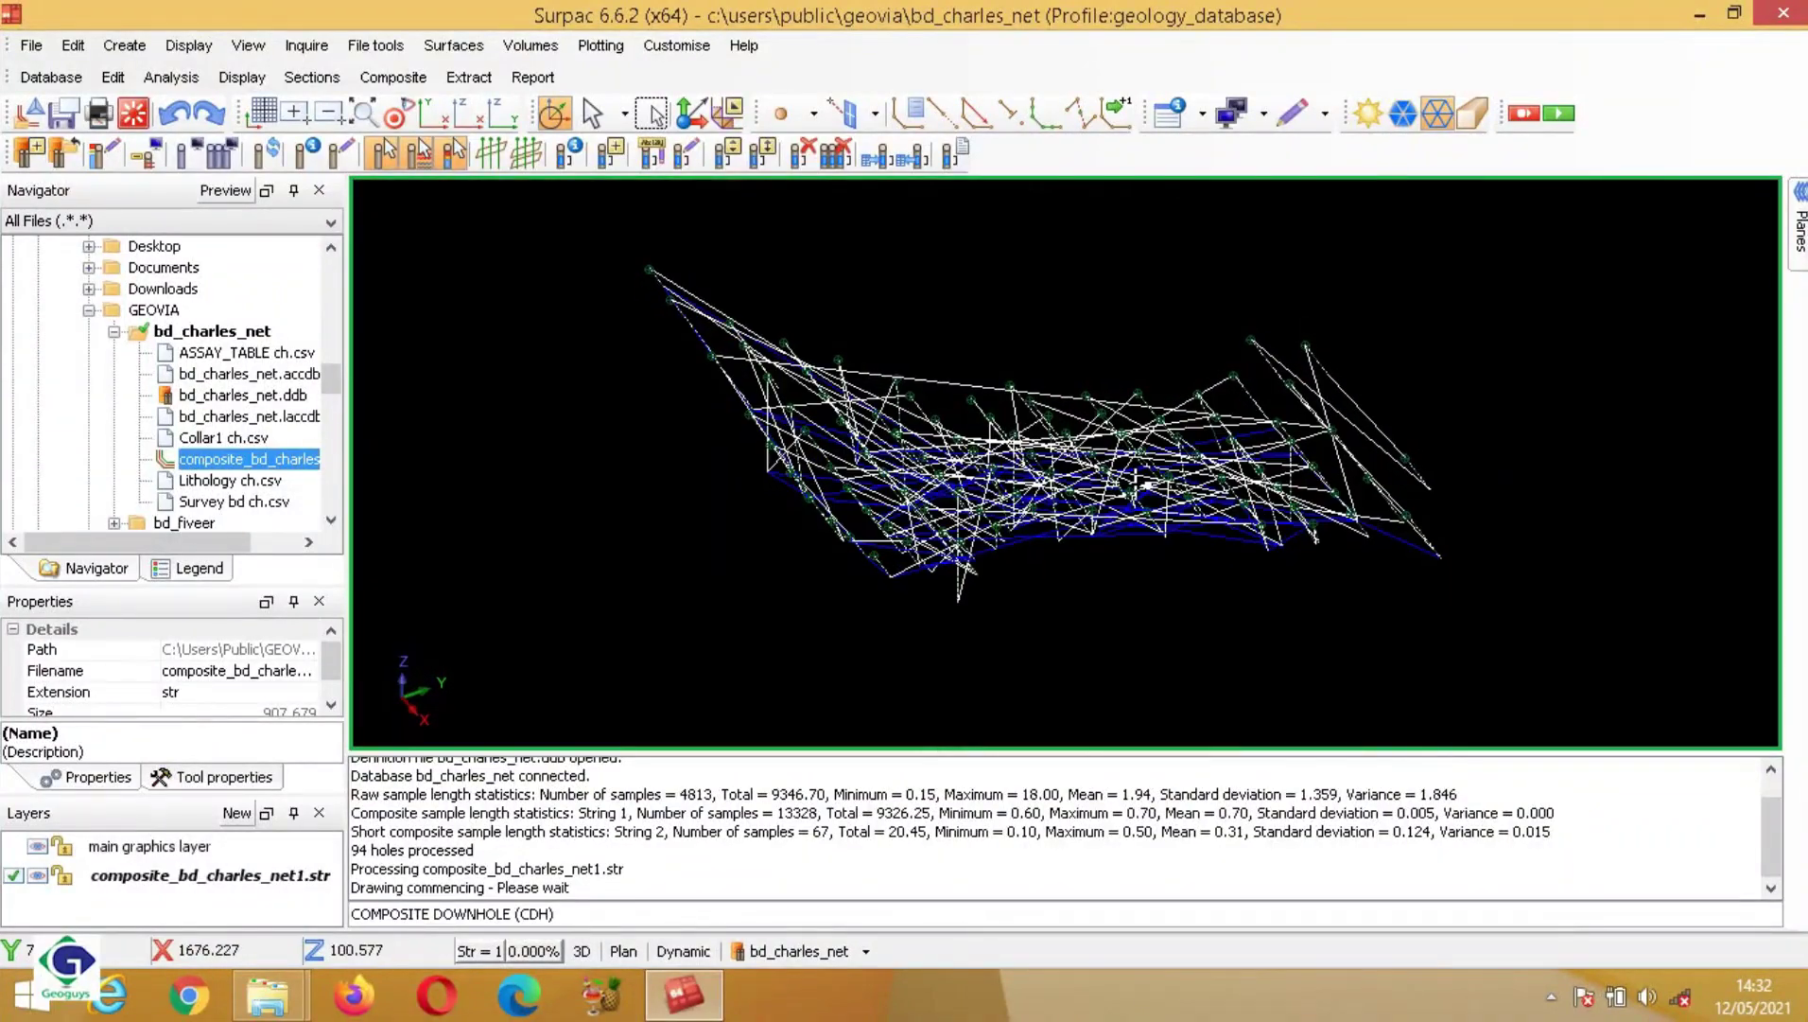
{"action": "scroll", "coordinate": [1298, 483], "scroll_direction": "up", "scroll_amount": 5}
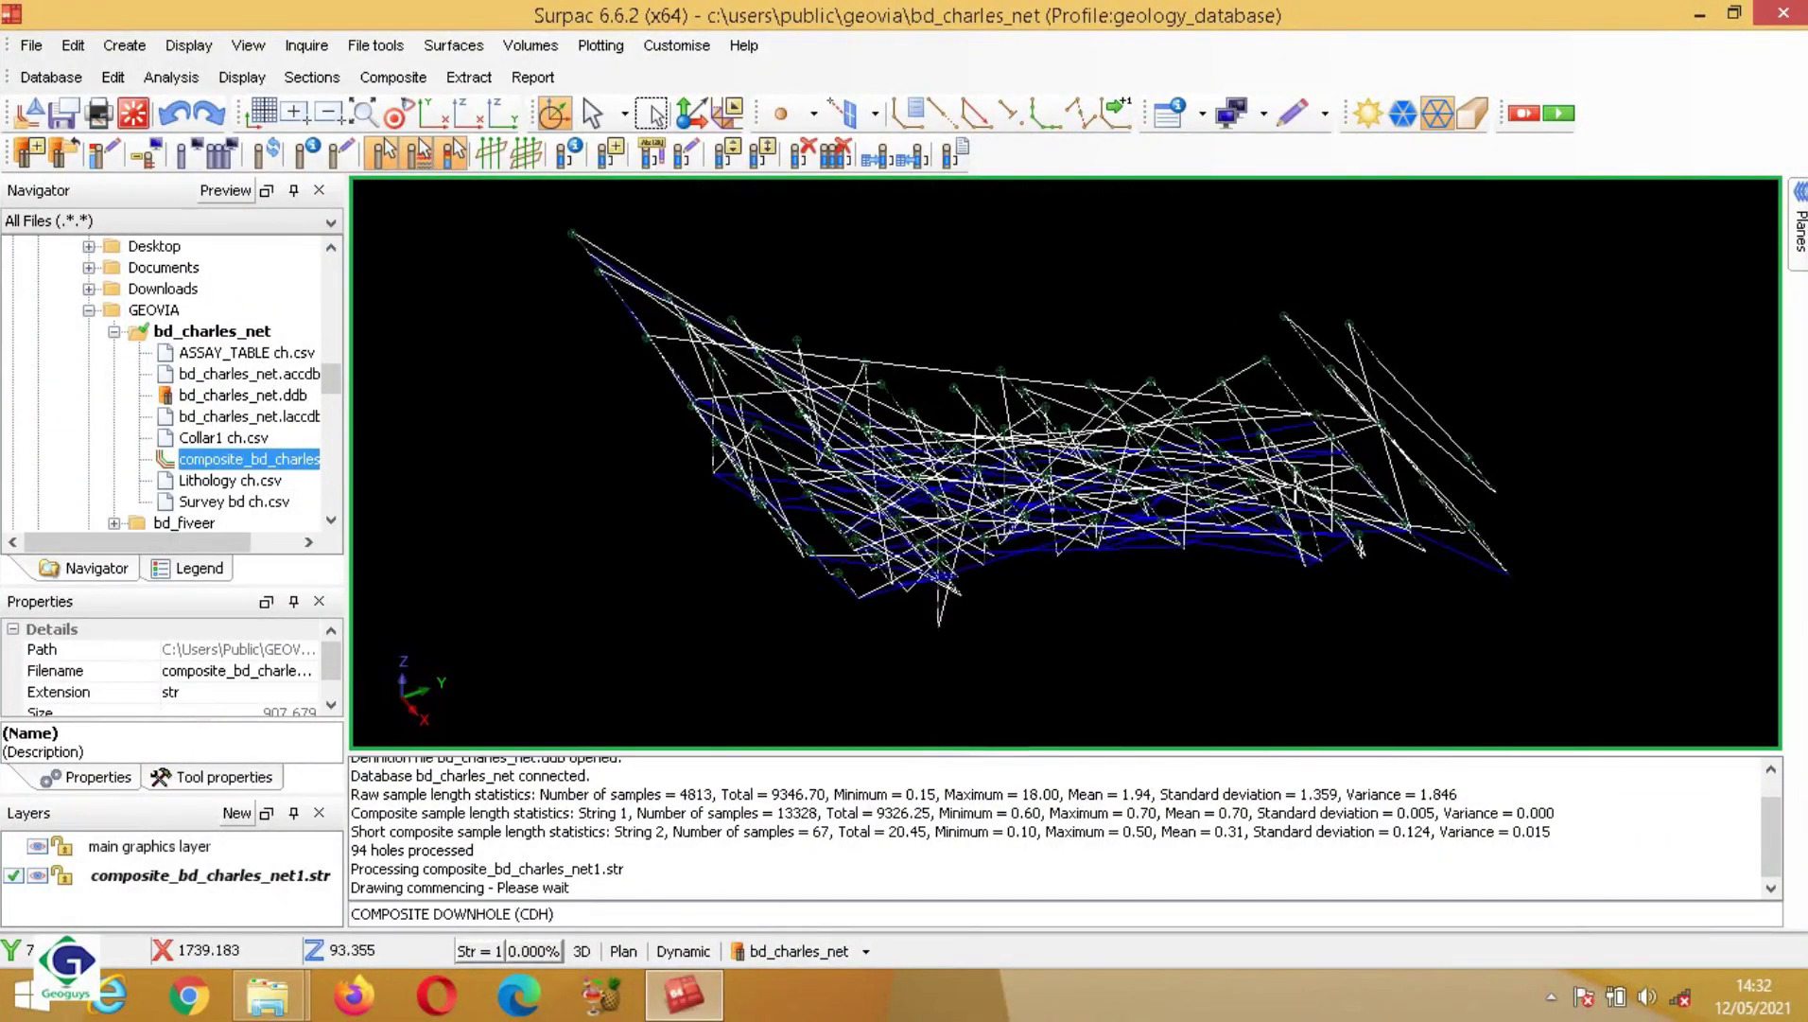
{"action": "scroll", "coordinate": [1303, 414], "scroll_direction": "up", "scroll_amount": 3}
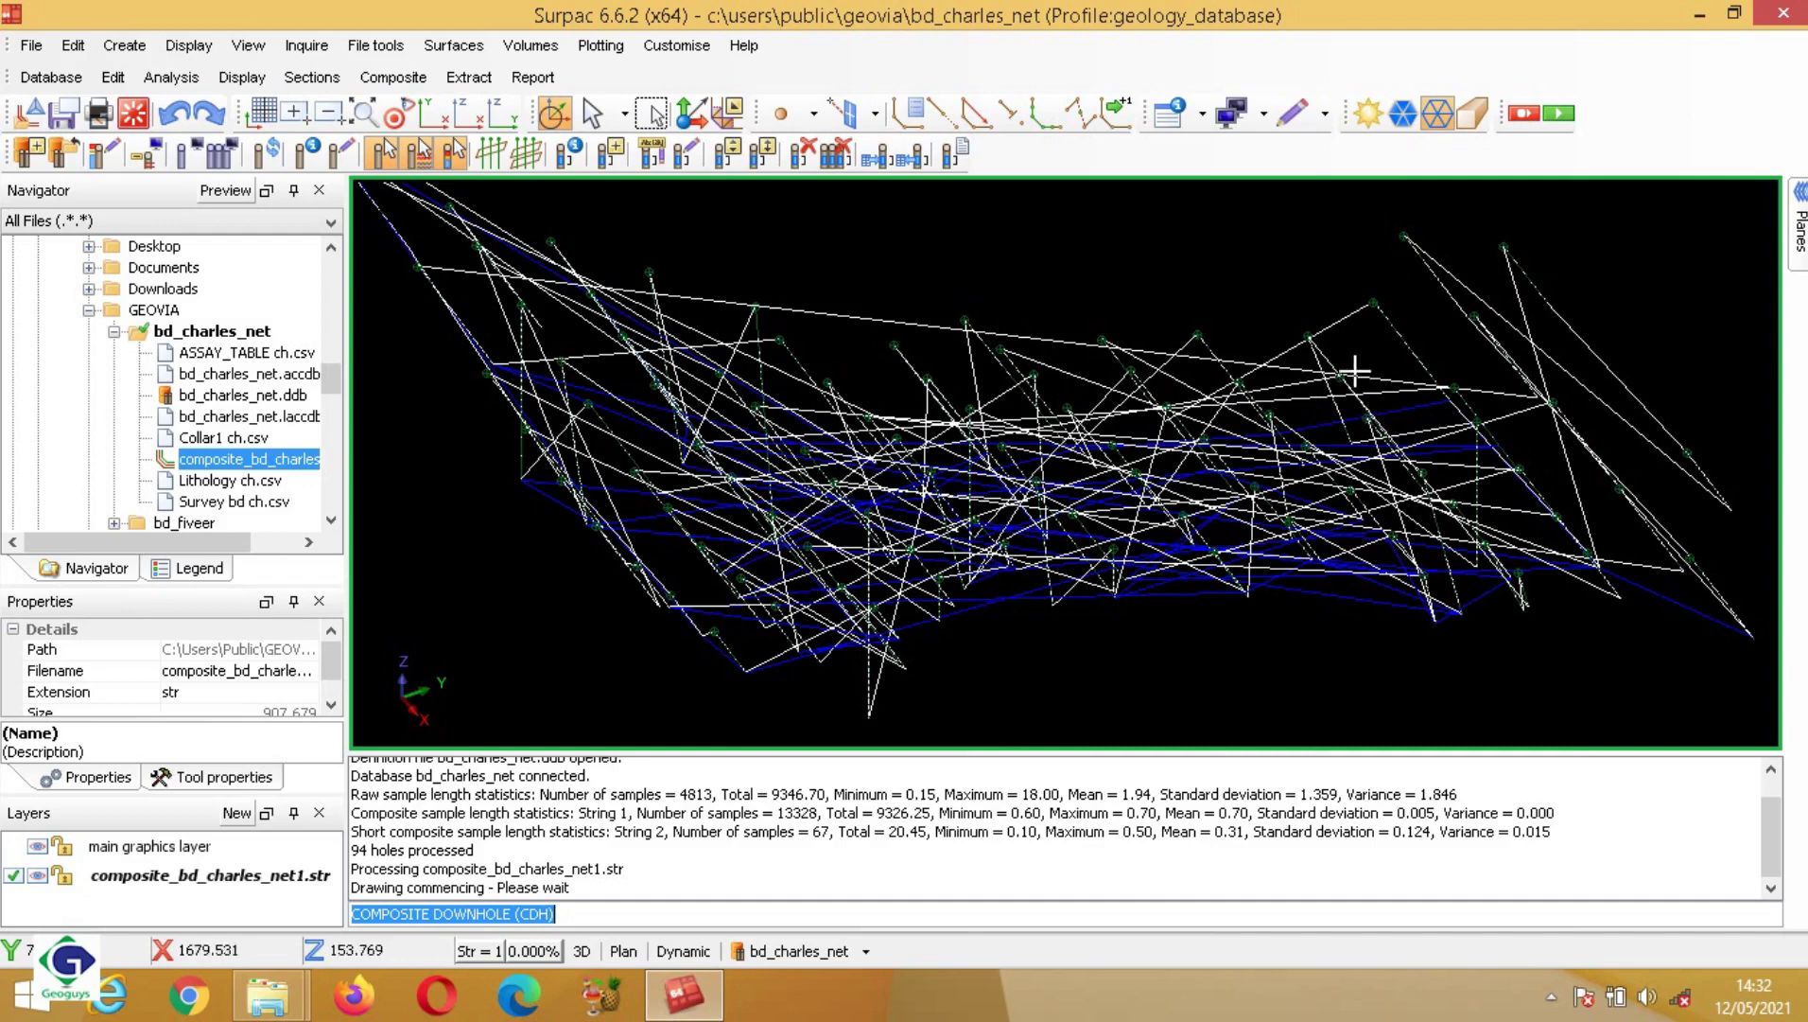
Step: Query the segment properties of the white and blue composite strings, clearing the message log before and after
{"action": "right_click", "coordinate": [1454, 802]}
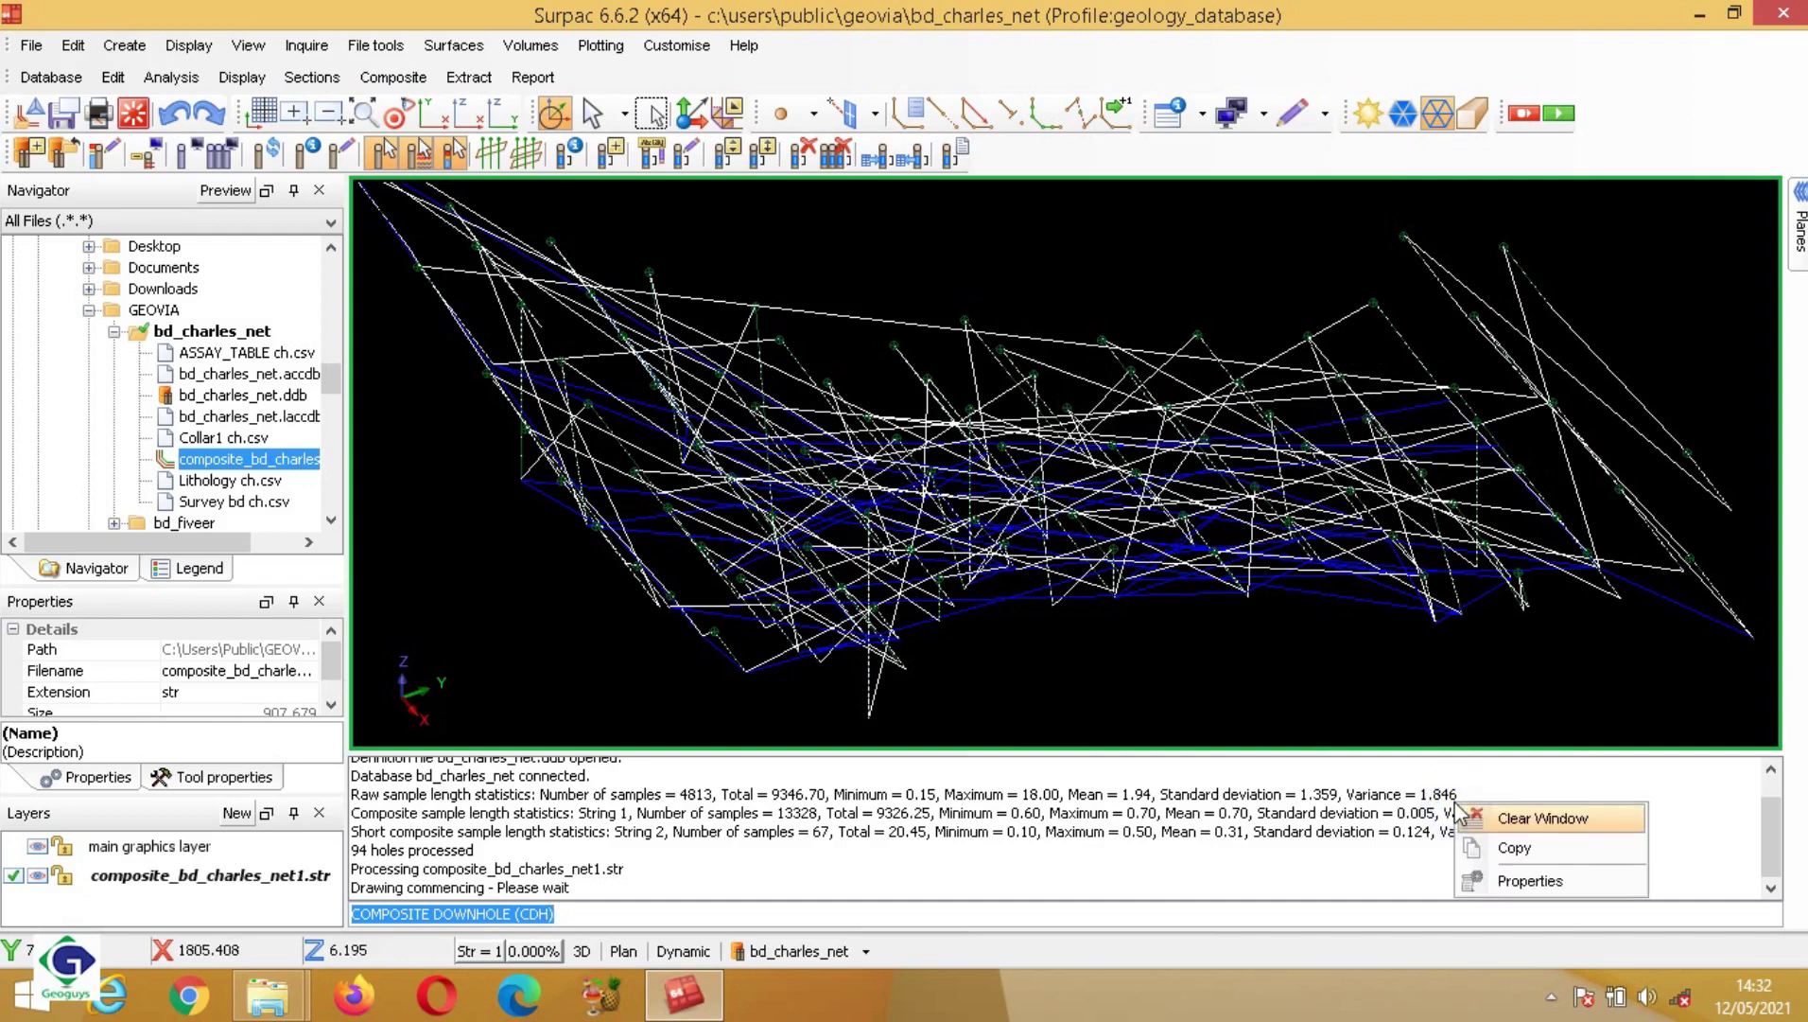
{"action": "left_click", "coordinate": [1519, 823]}
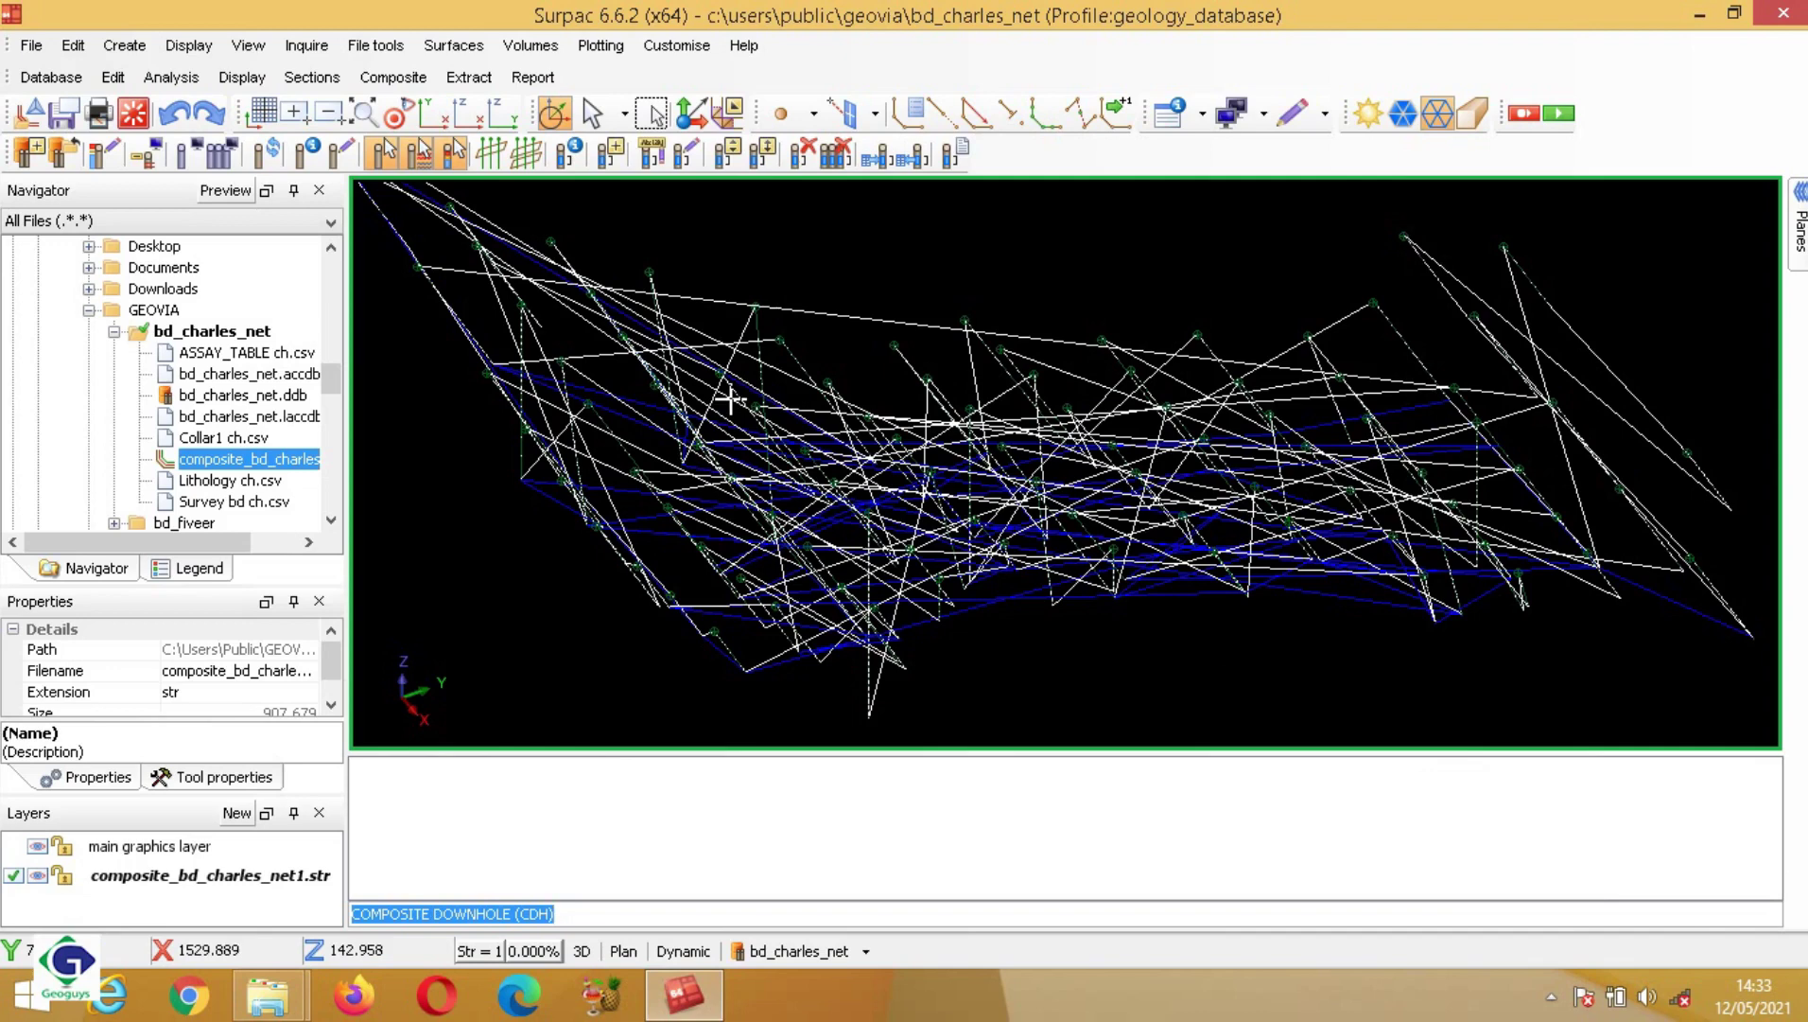
{"action": "left_click", "coordinate": [1194, 115]}
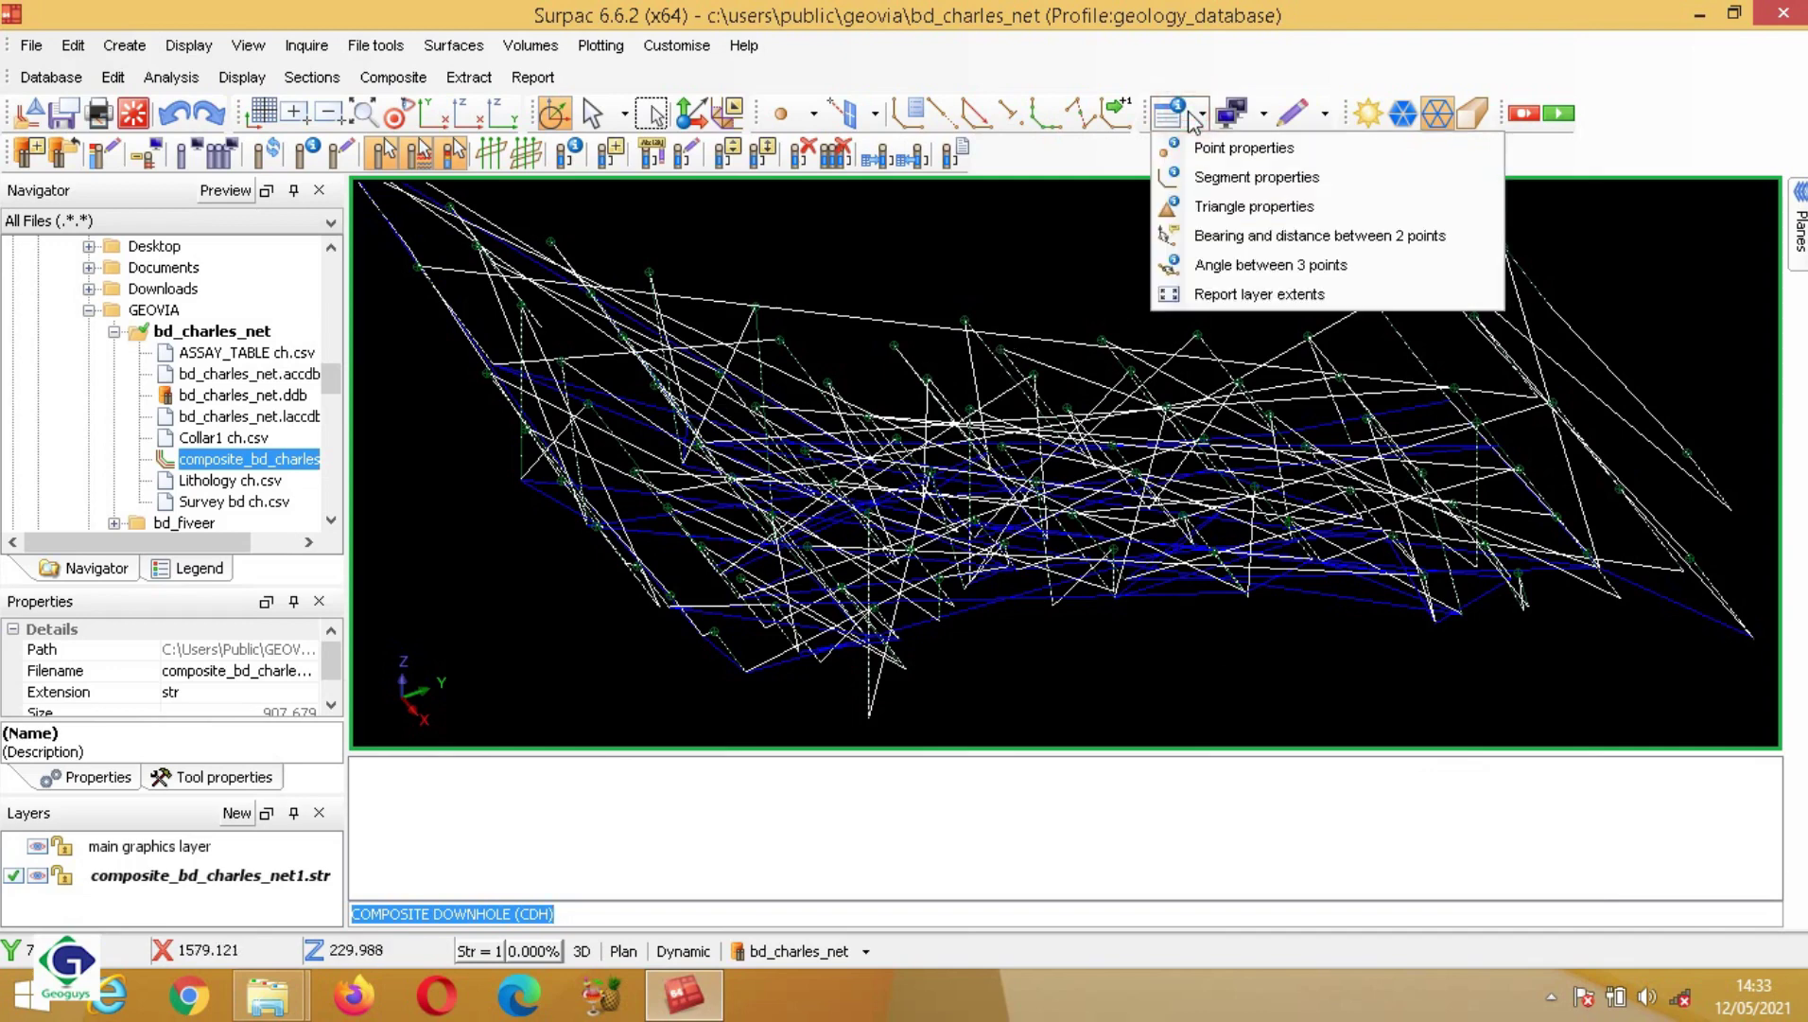
{"action": "left_click", "coordinate": [1243, 178]}
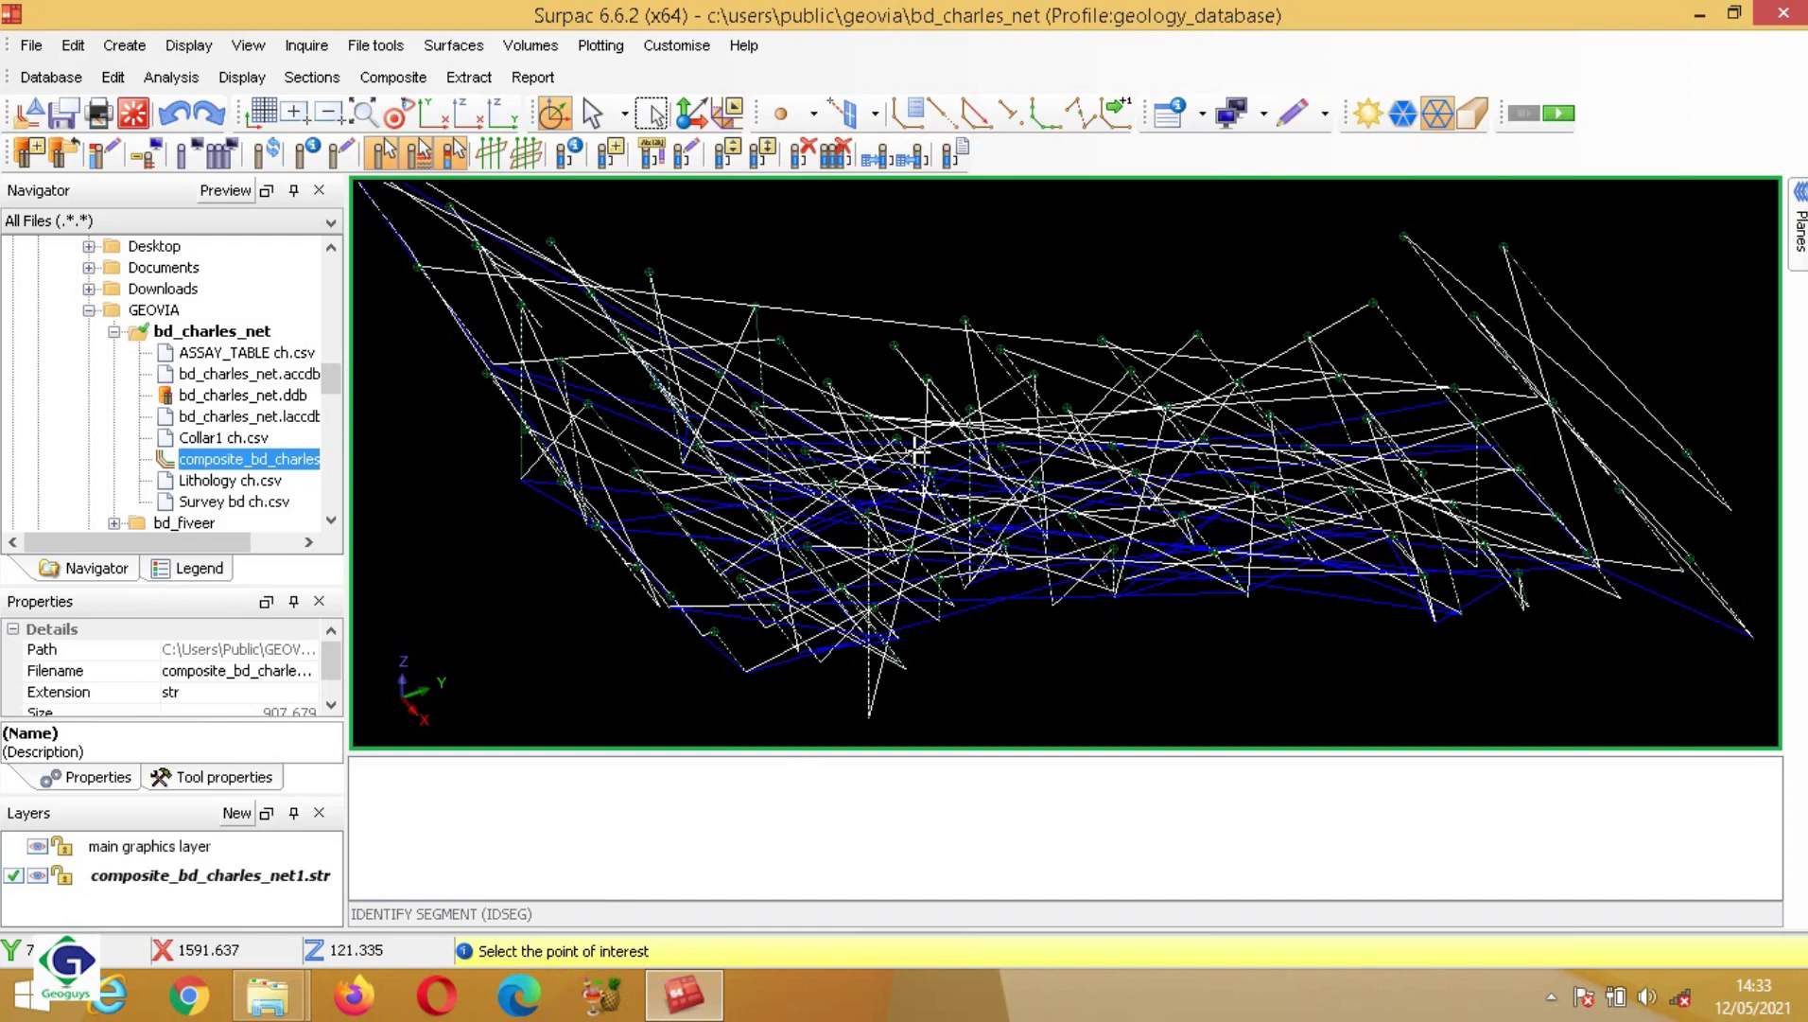
{"action": "left_click", "coordinate": [881, 320]}
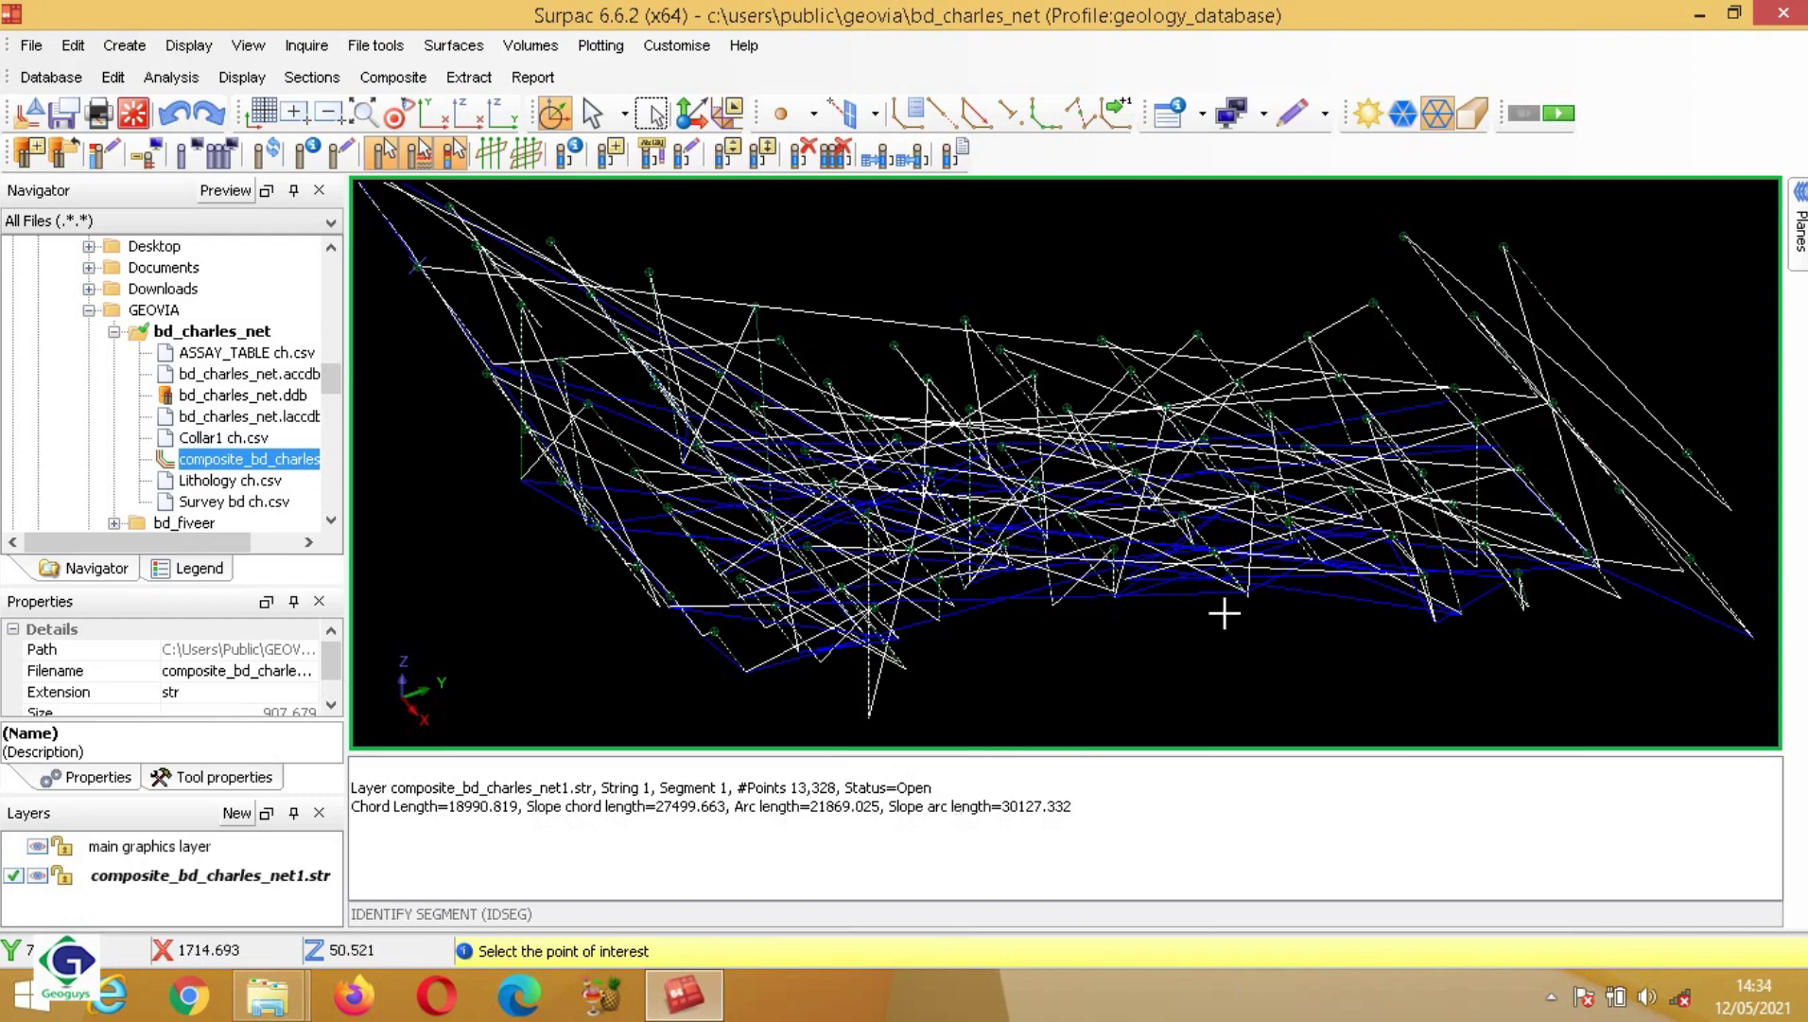
{"action": "left_click", "coordinate": [1652, 592]}
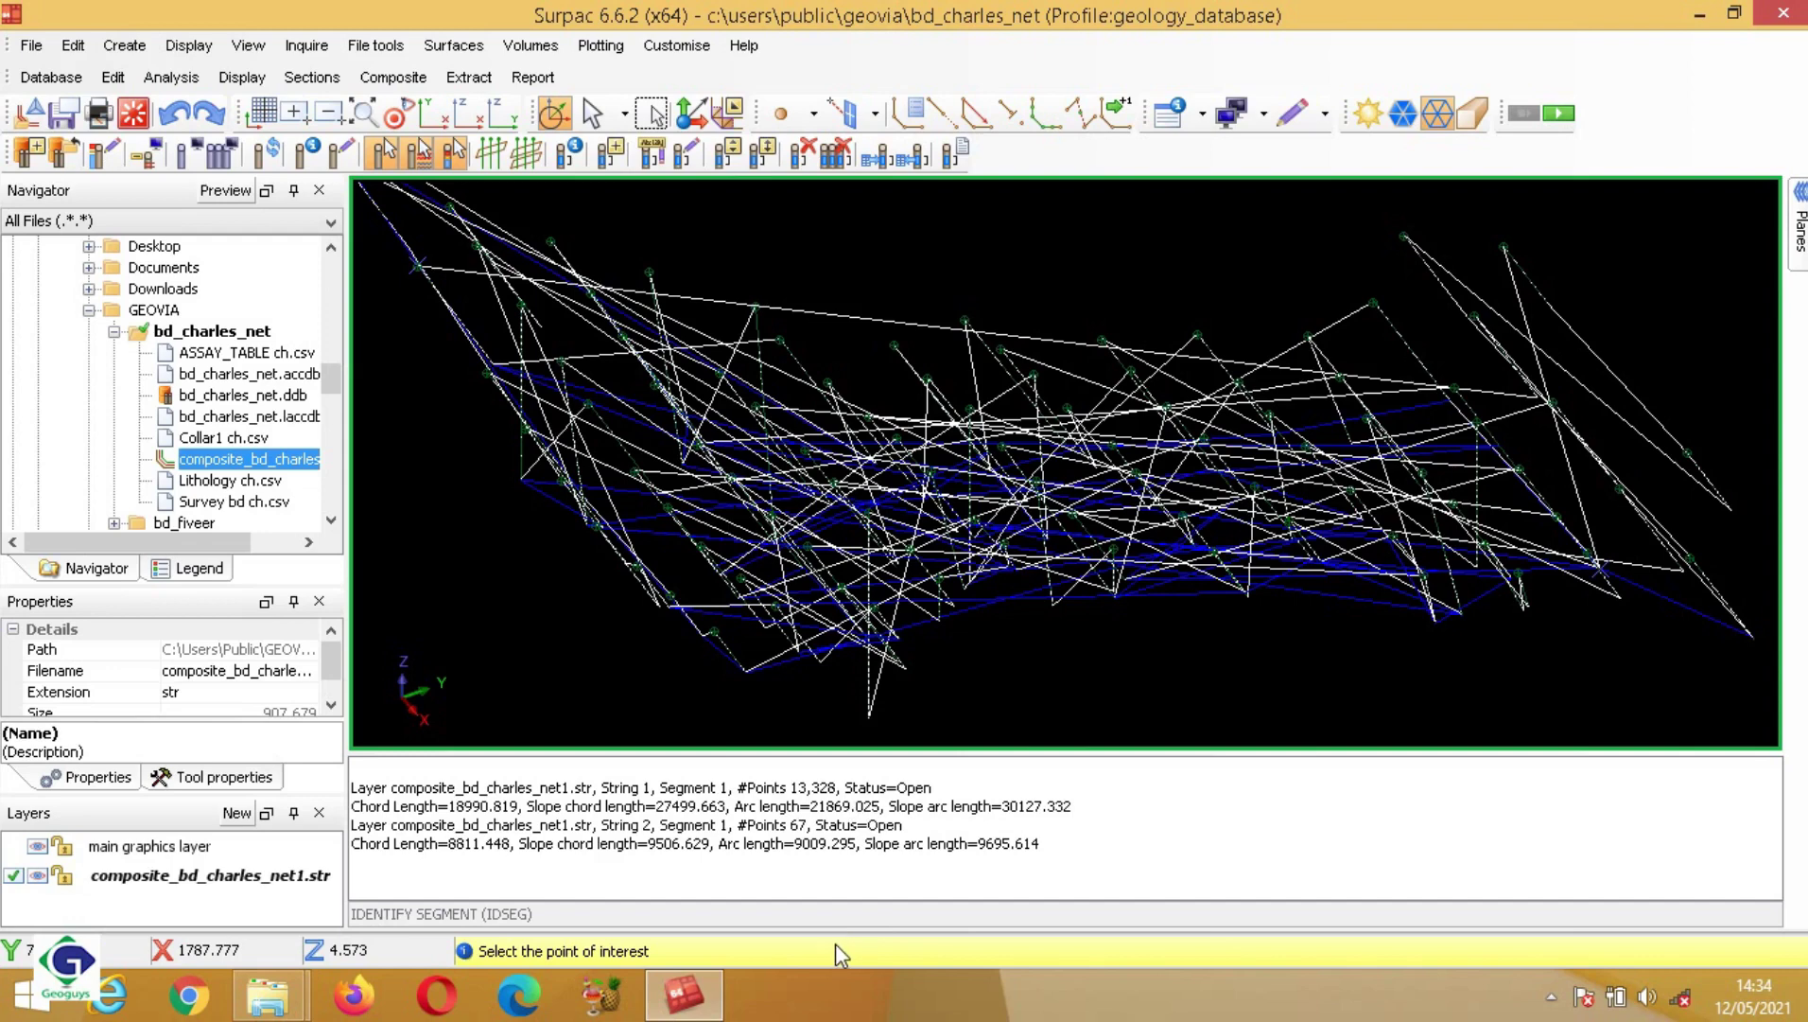
{"action": "key", "text": "Escape"}
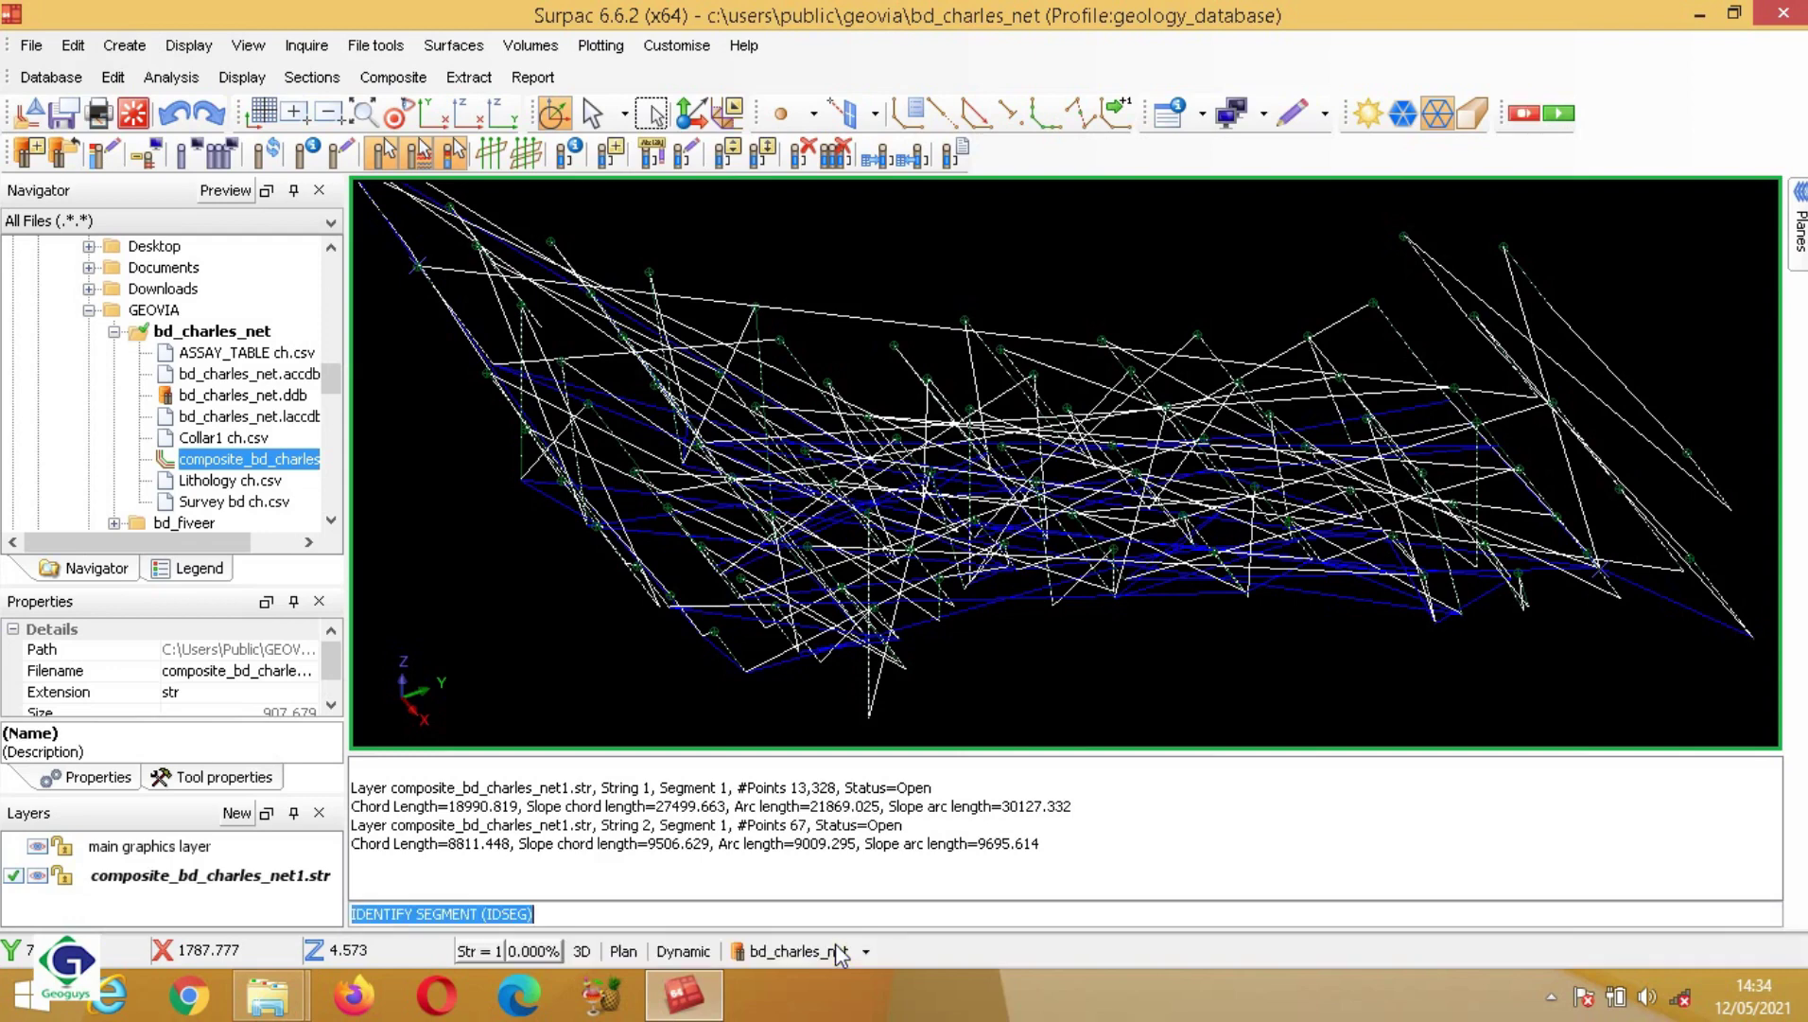
{"action": "right_click", "coordinate": [1127, 810]}
{"action": "left_click", "coordinate": [1190, 829]}
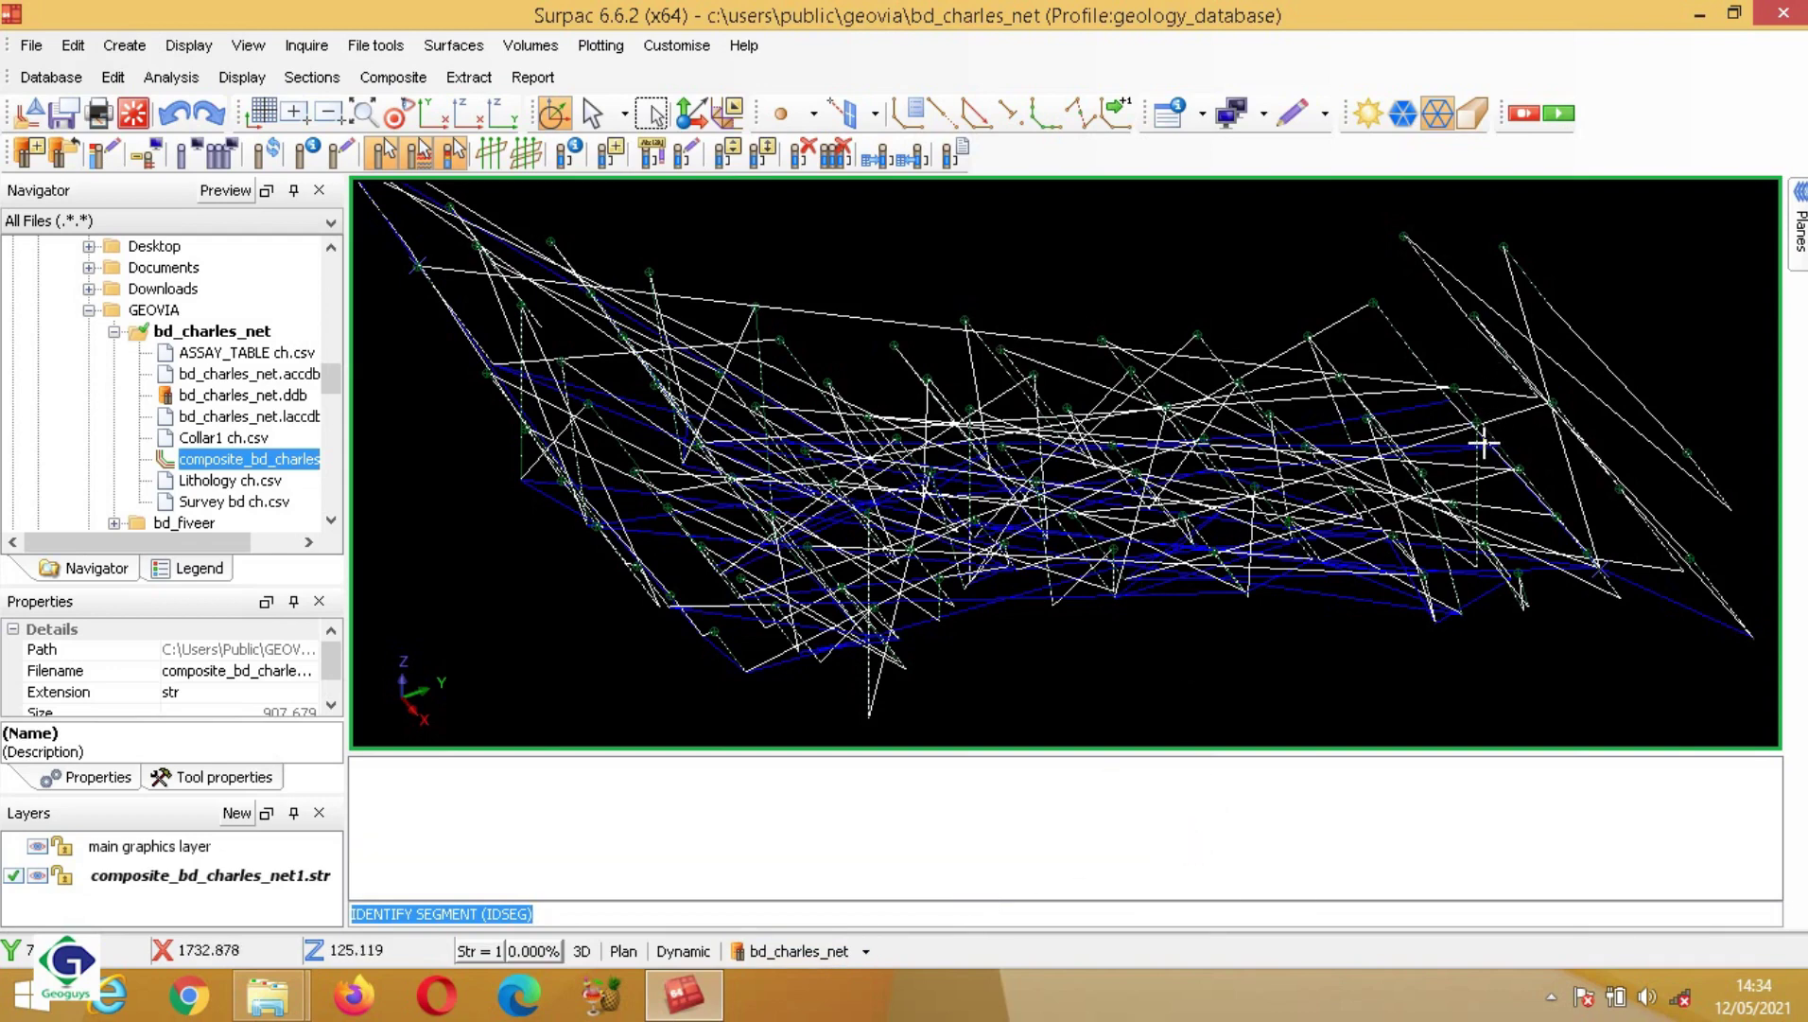
Step: Make the Display and hide tool set available in the workspace
{"action": "left_click_drag", "start_coordinate": [1481, 447], "coordinate": [1633, 425]}
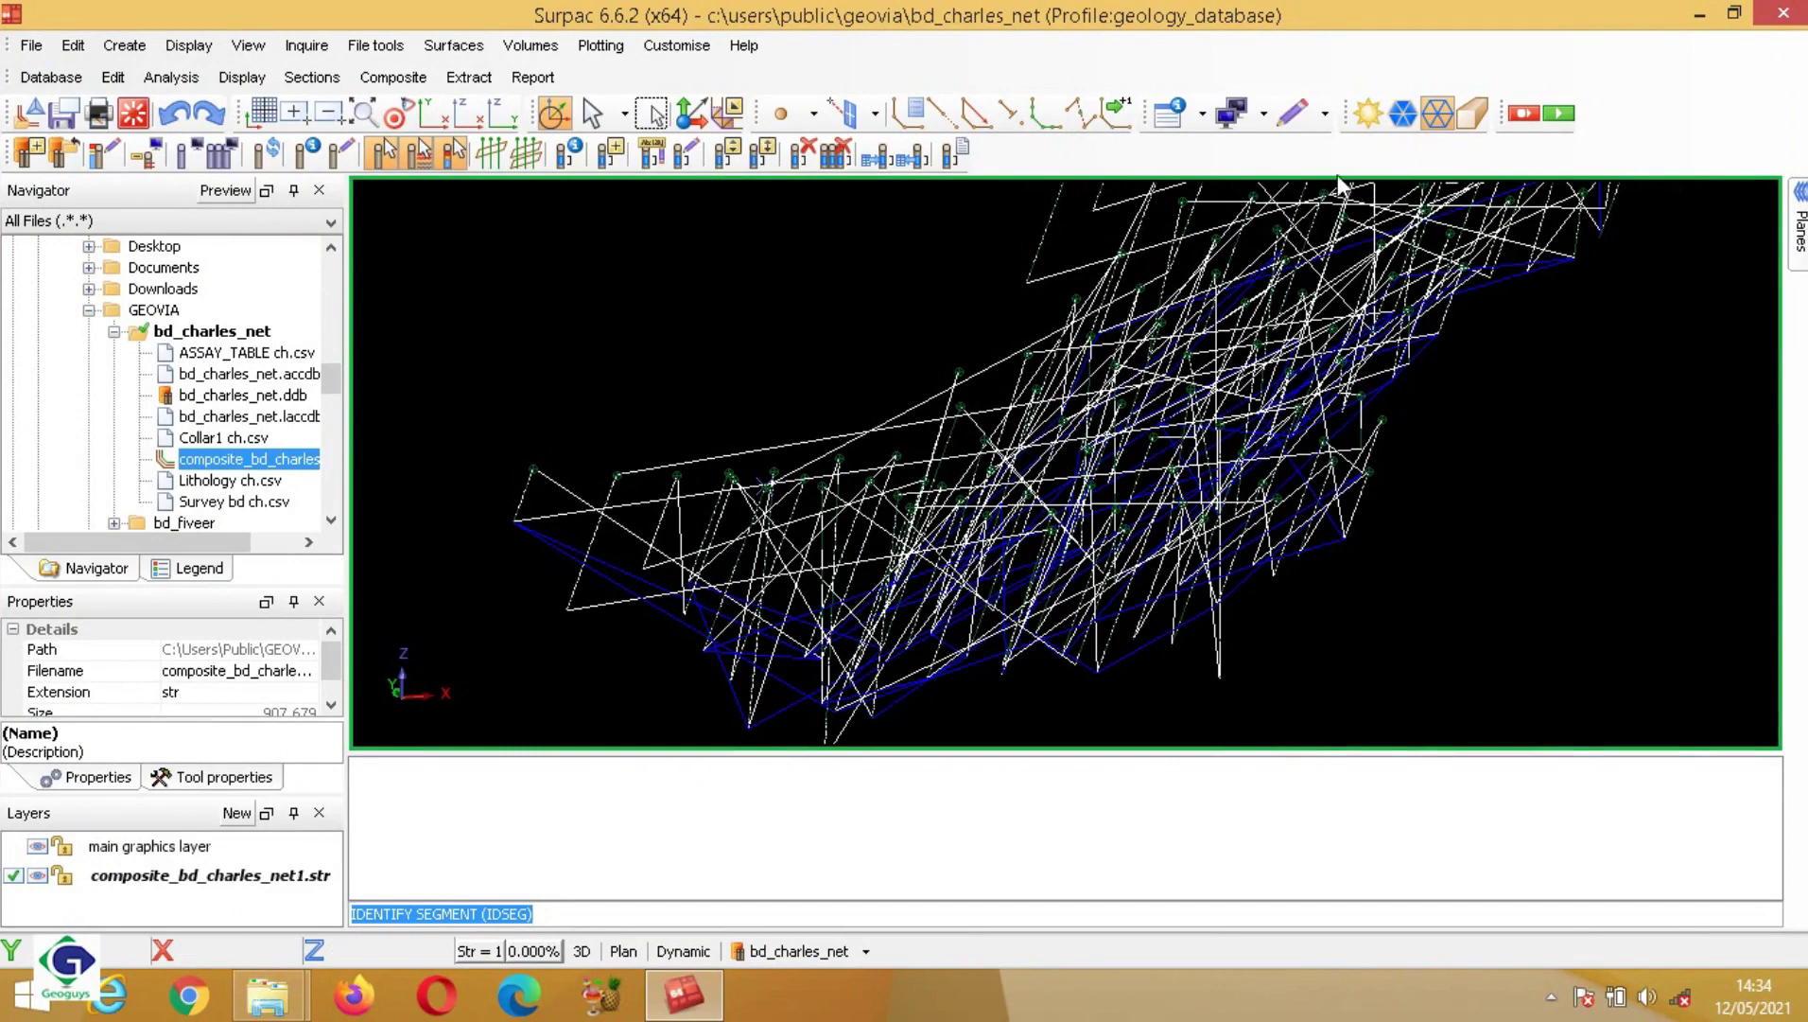
{"action": "right_click", "coordinate": [1265, 146]}
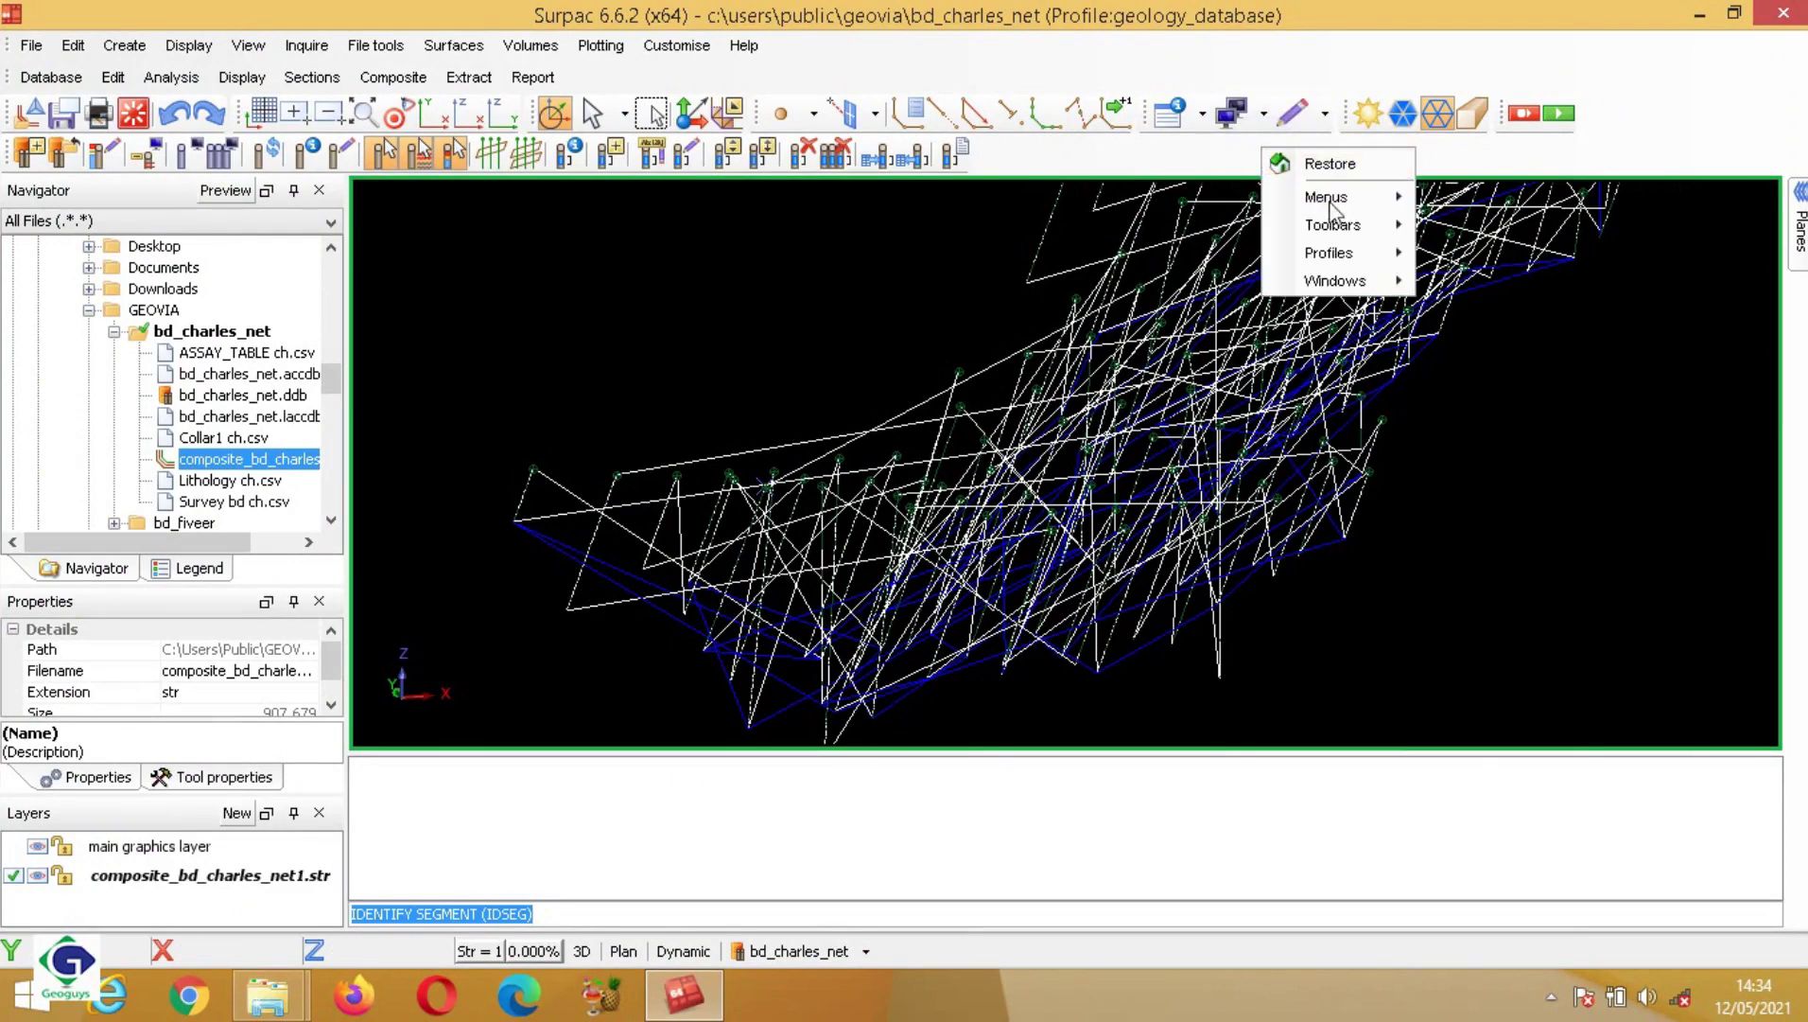
{"action": "mouse_move", "coordinate": [1343, 232]}
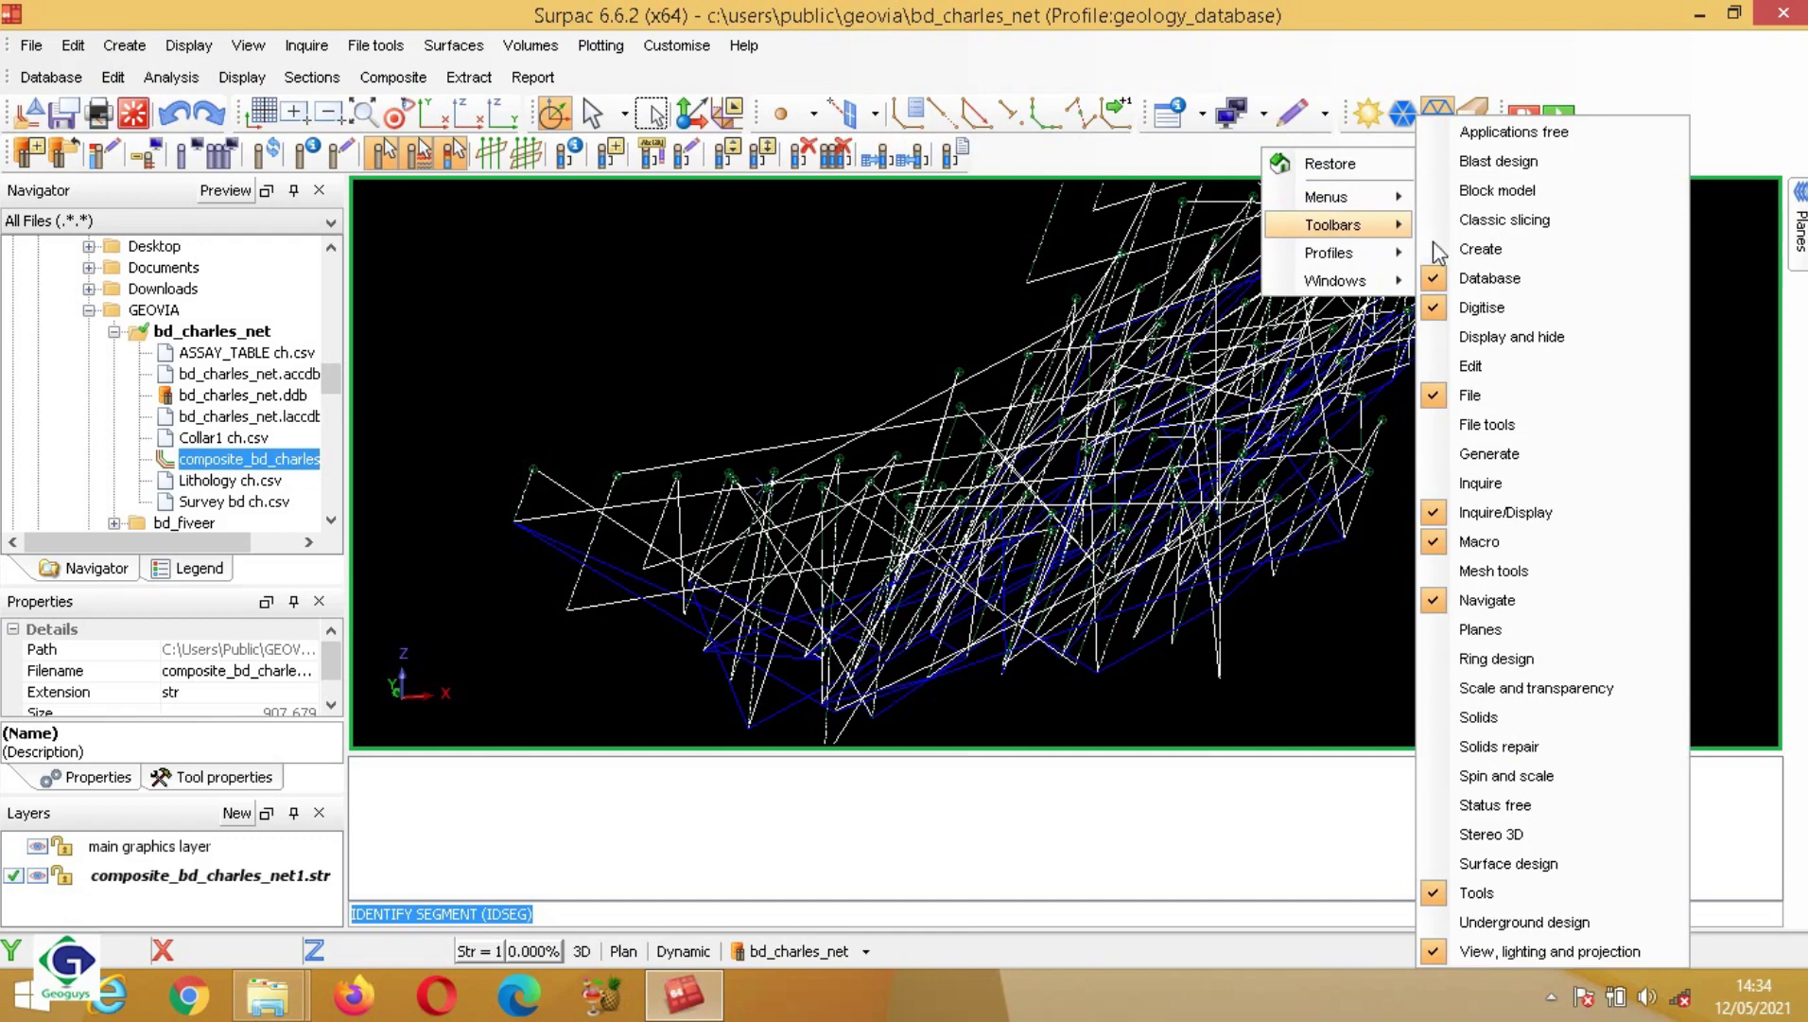
{"action": "left_click", "coordinate": [1493, 343]}
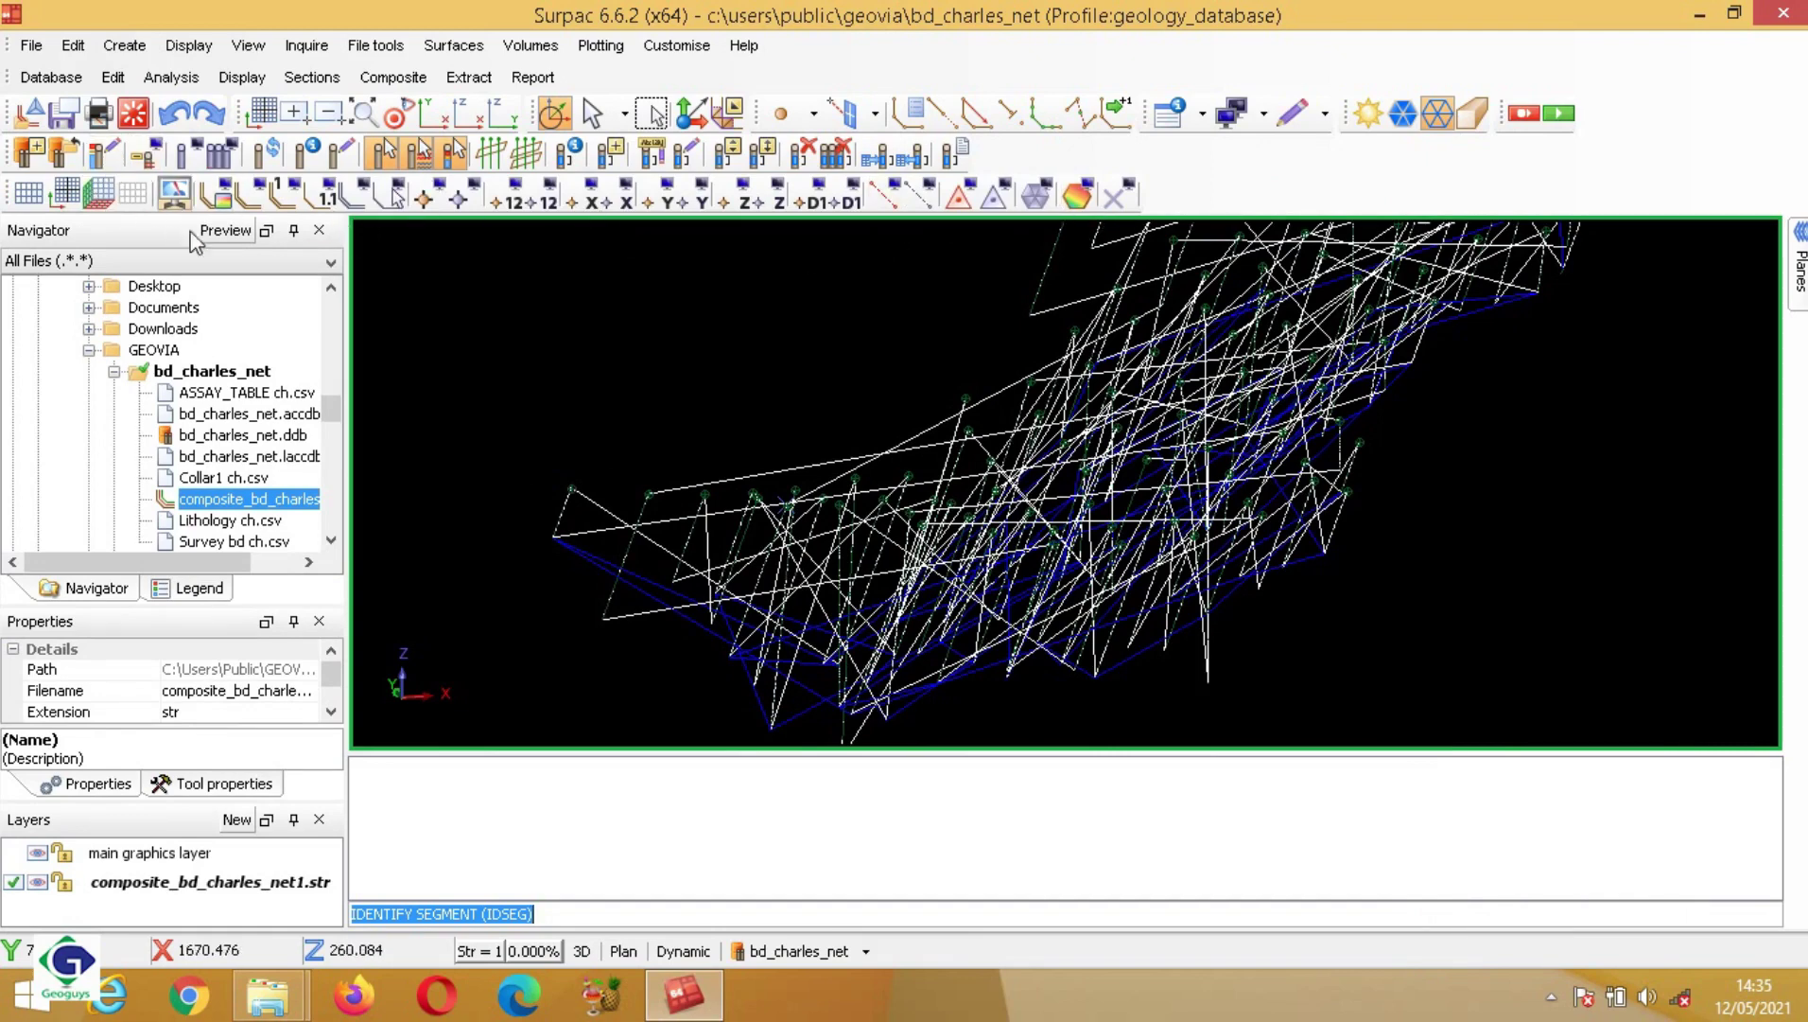
Step: Erase the display of all strings in the composite_bd_charles_net1.str layer, leaving the ranges blank
{"action": "left_click", "coordinate": [357, 199]}
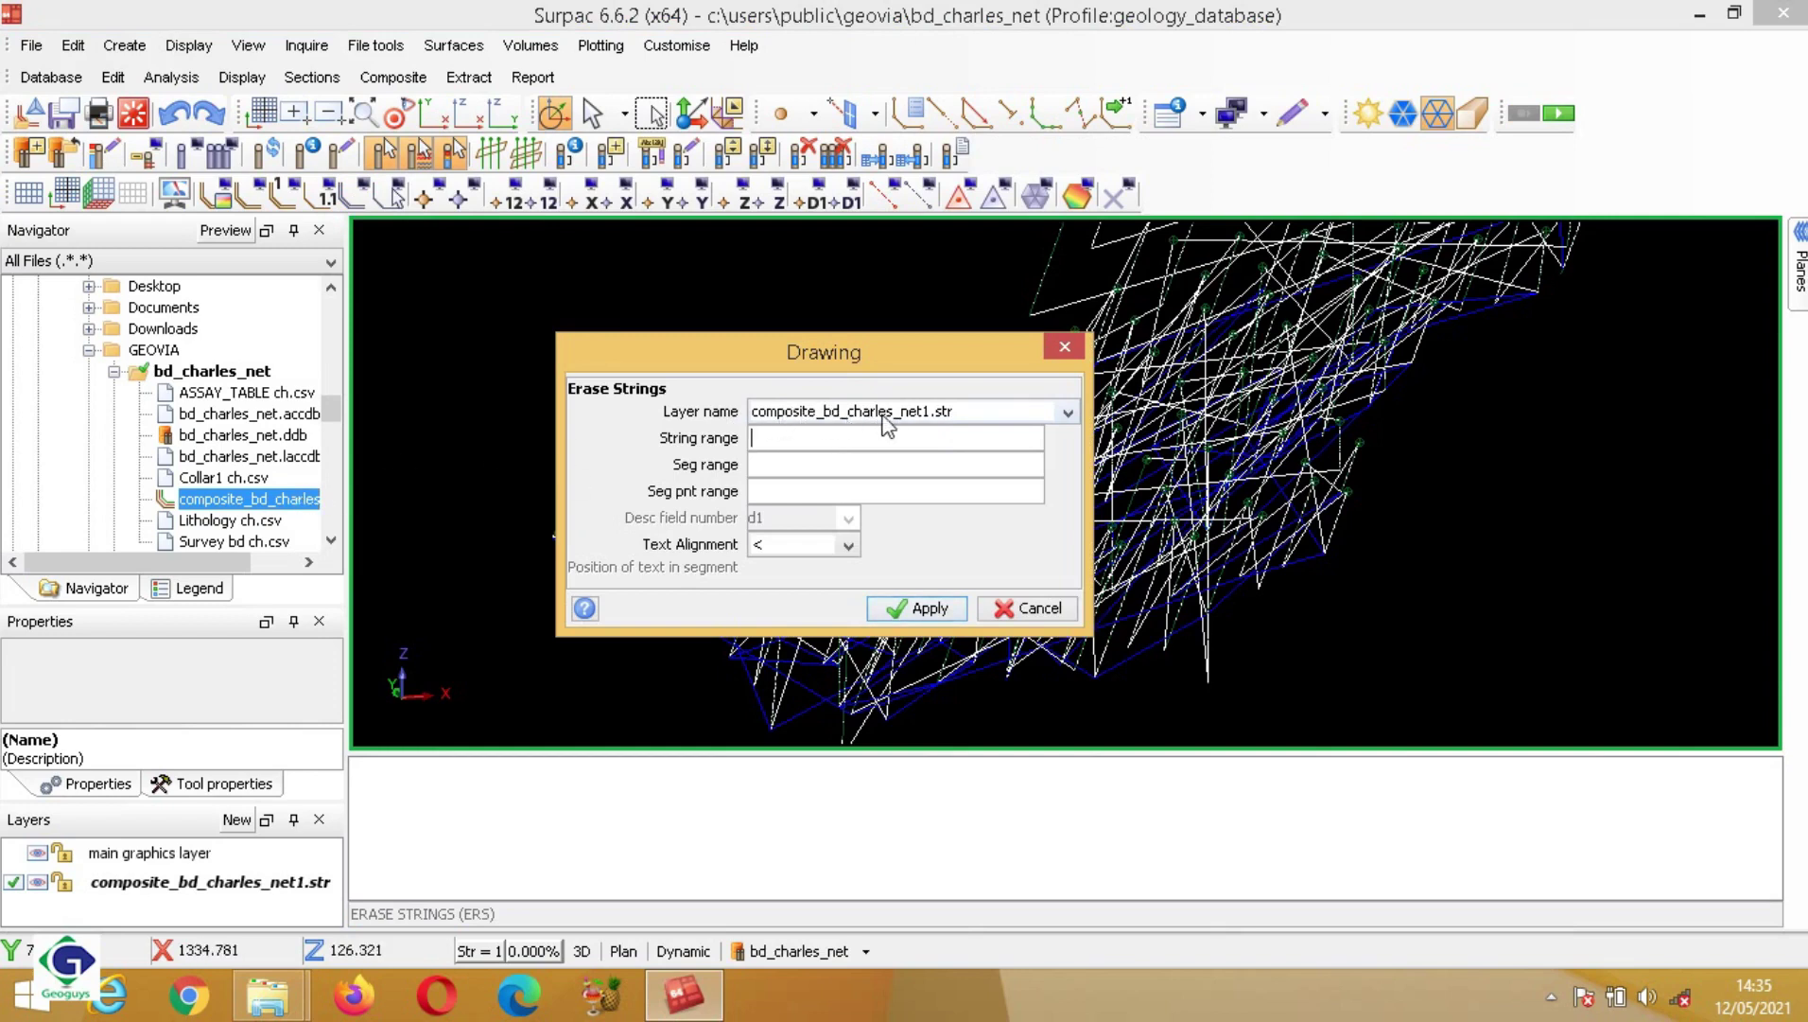
{"action": "left_click", "coordinate": [1067, 412]}
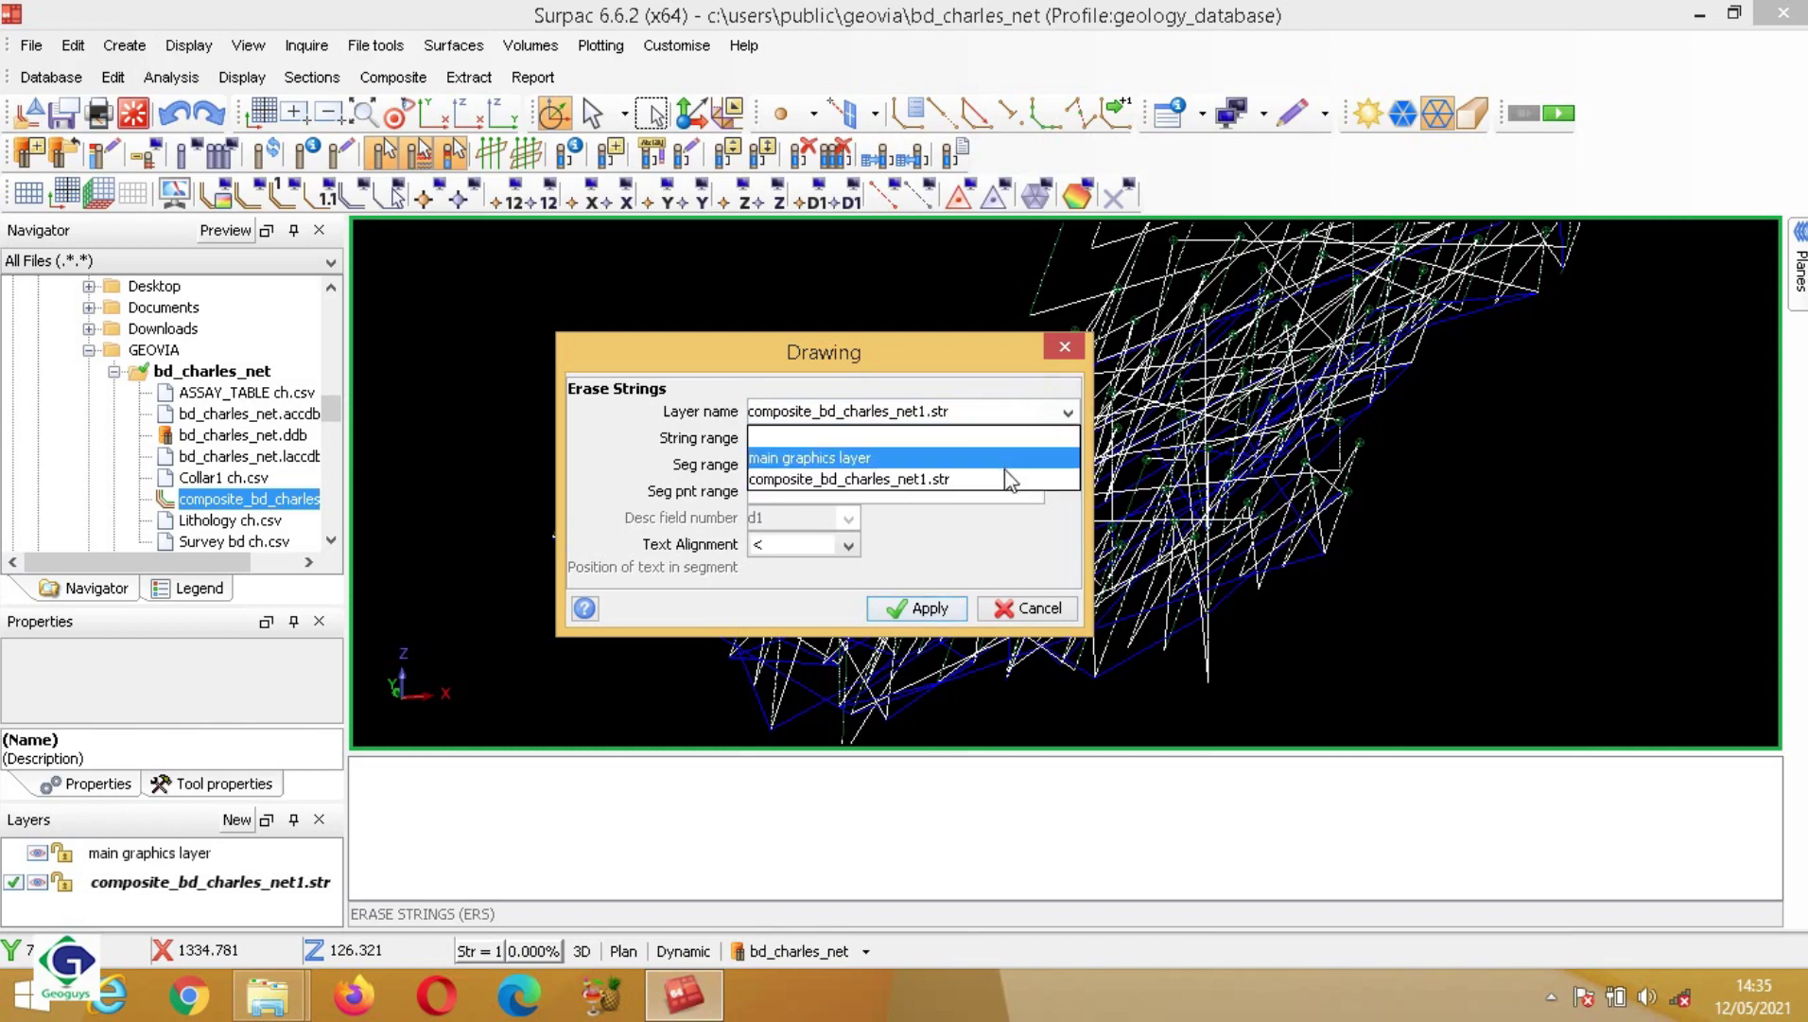
{"action": "left_click", "coordinate": [917, 395]}
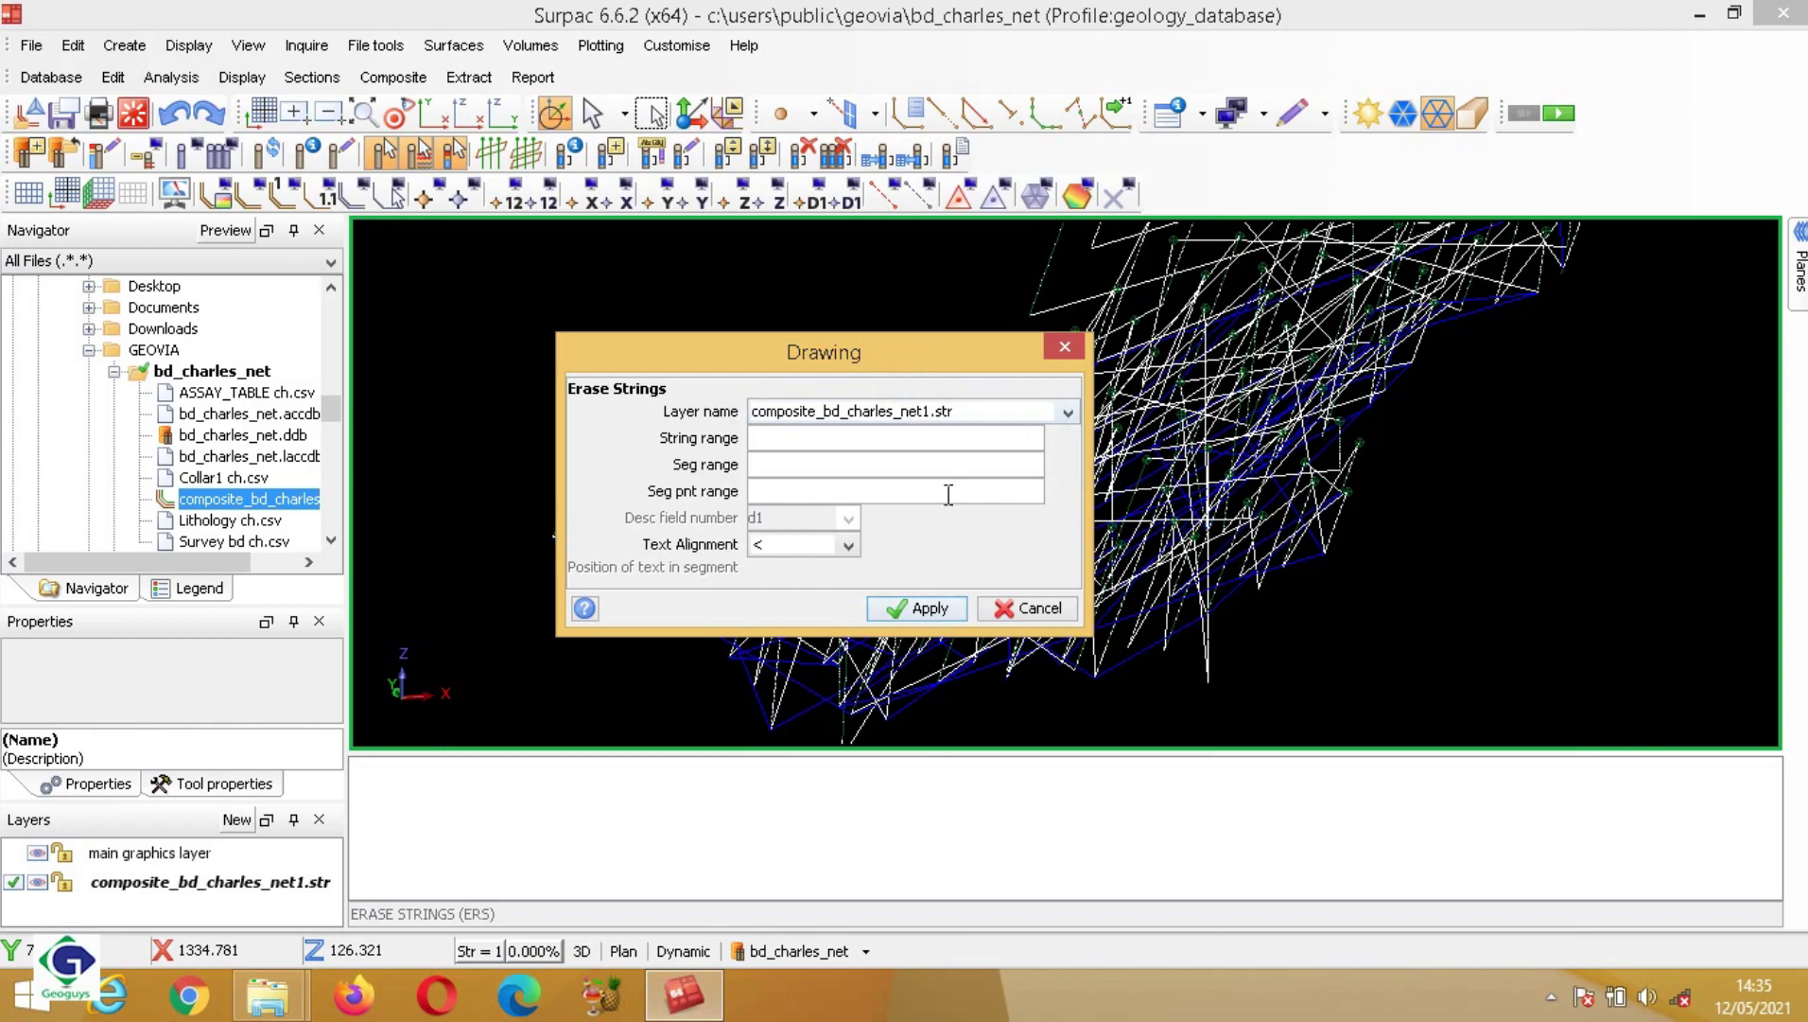
{"action": "left_click", "coordinate": [929, 610]}
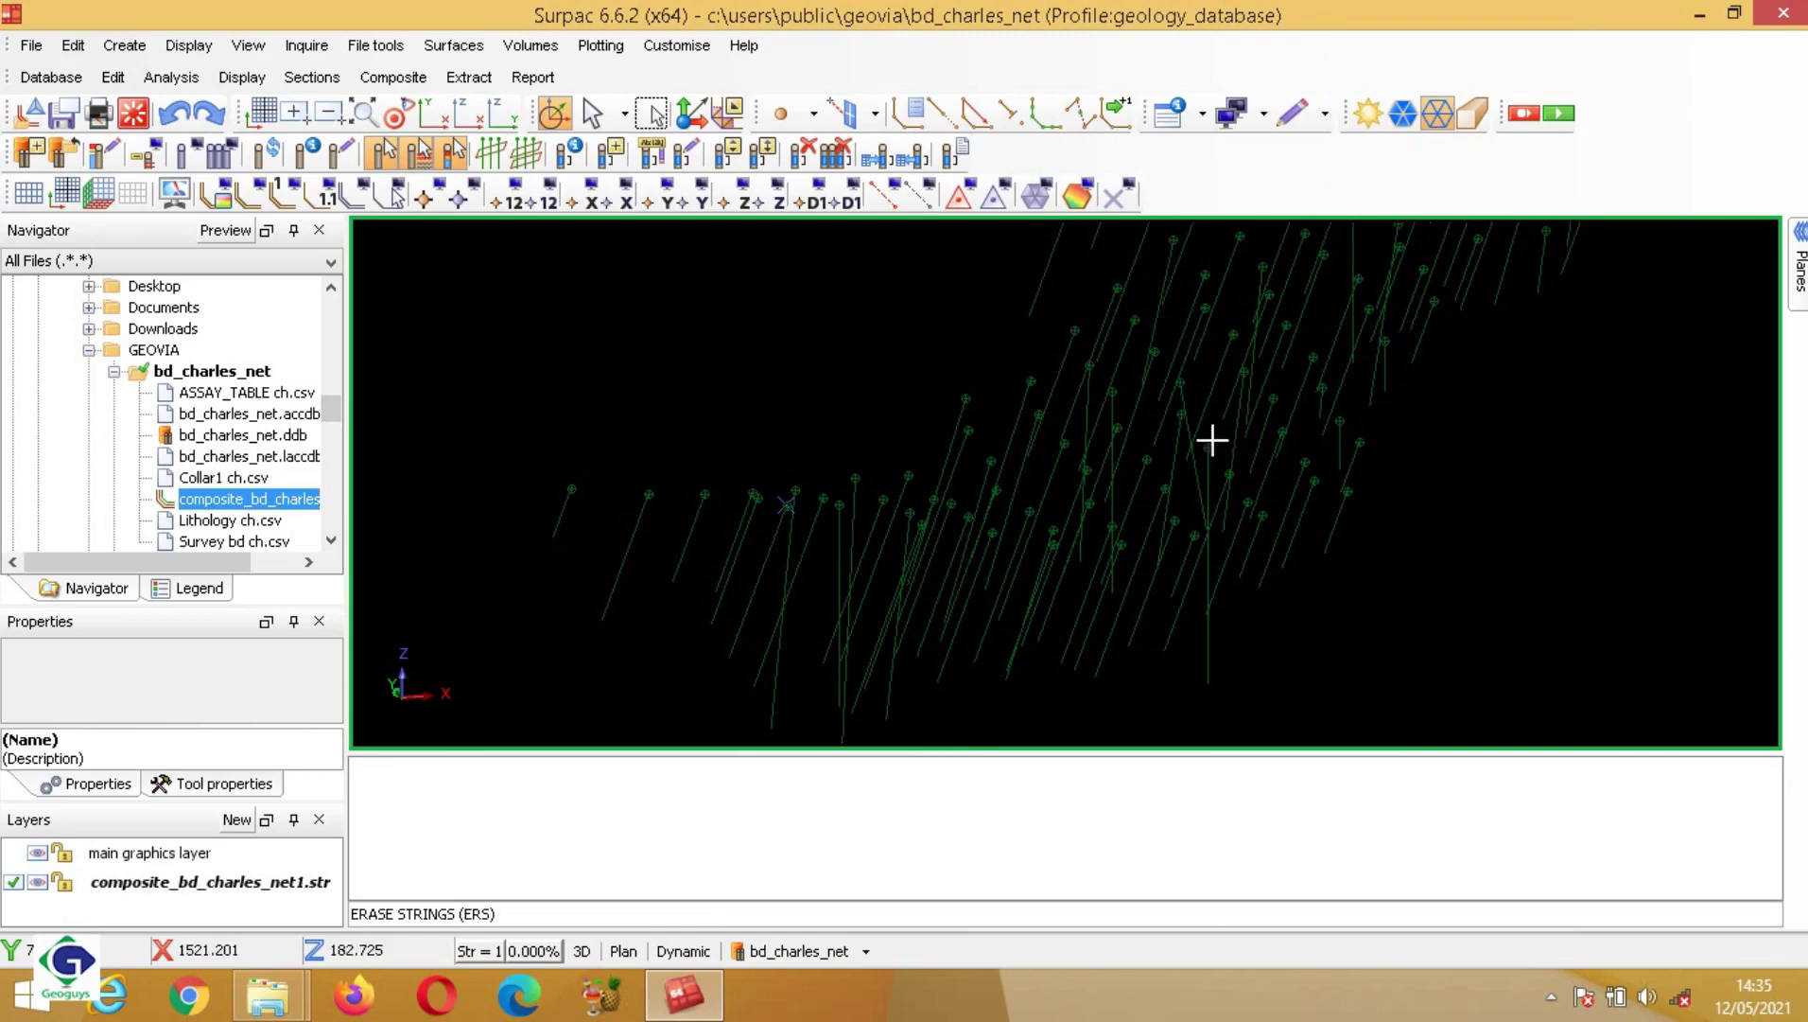
Step: Draw markers at all points of the composite_bd_charles_net1.str layer, leaving the string, segment and point ranges blank
{"action": "mouse_move", "coordinate": [1251, 501]}
{"action": "middle_mouse_down"}
{"action": "mouse_move", "coordinate": [1200, 493]}
{"action": "mouse_move", "coordinate": [1251, 496]}
{"action": "mouse_move", "coordinate": [1216, 496]}
{"action": "middle_mouse_up"}
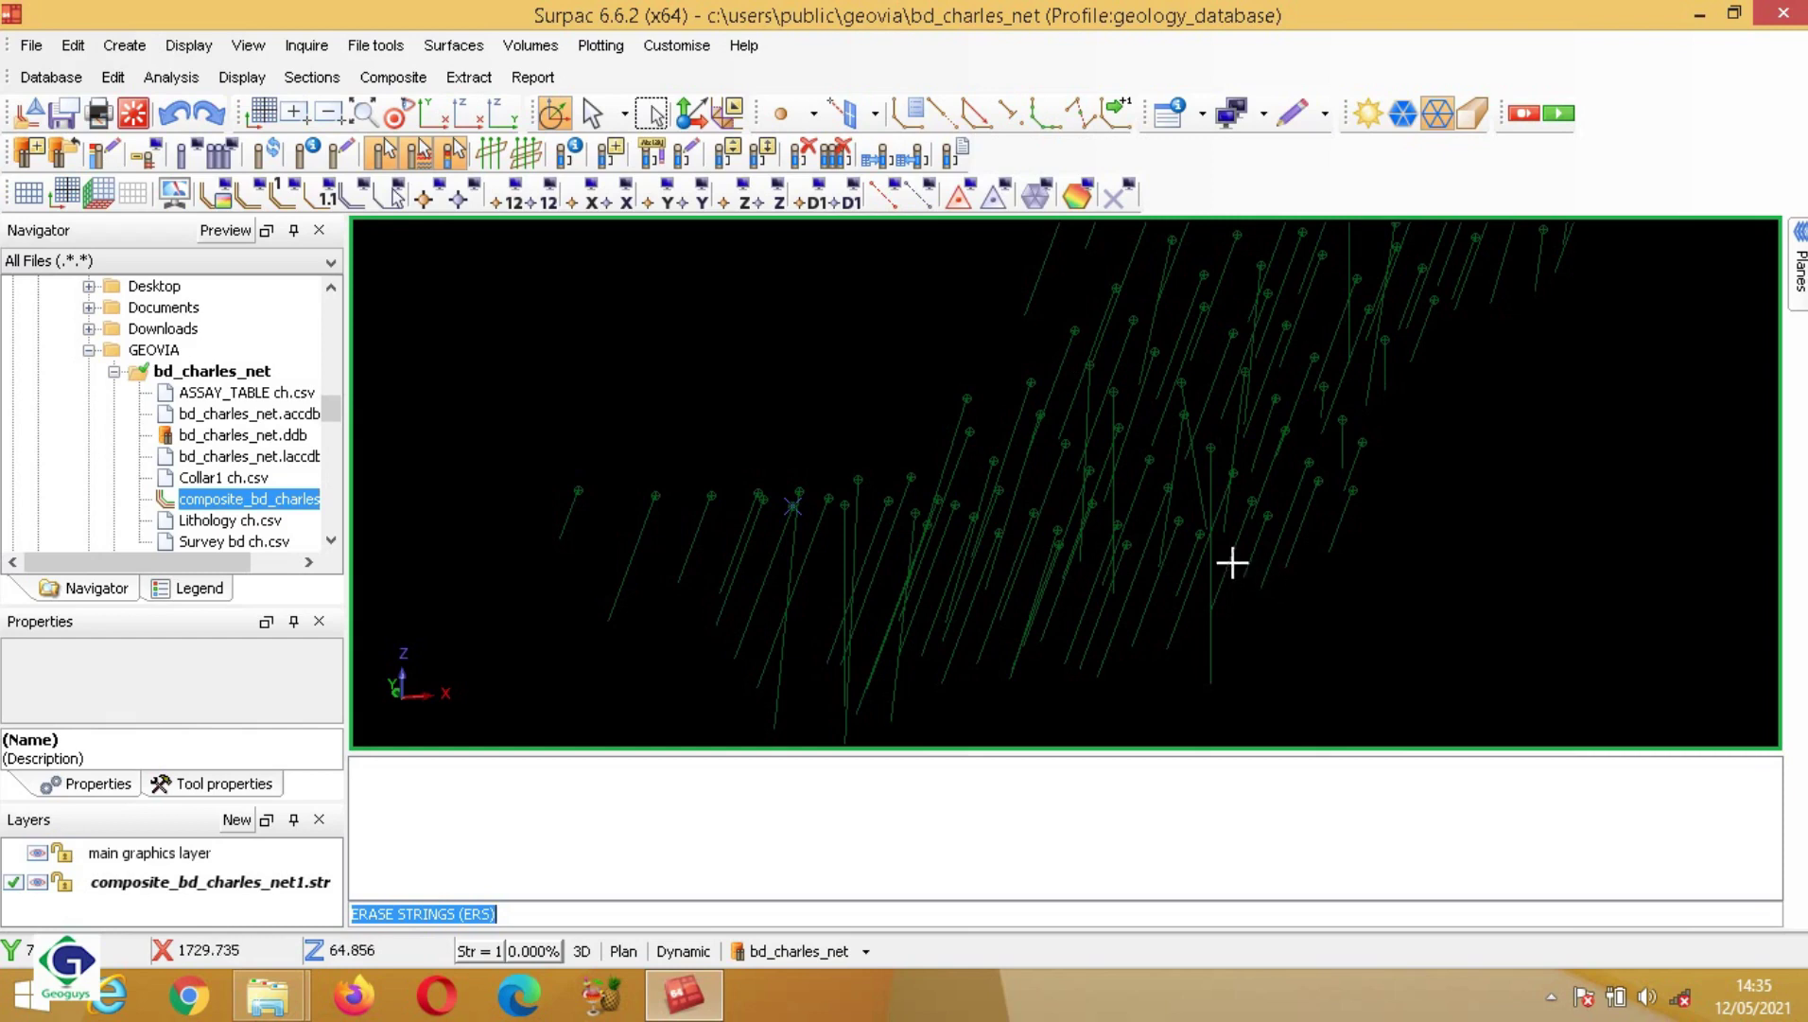
{"action": "left_click", "coordinate": [430, 199]}
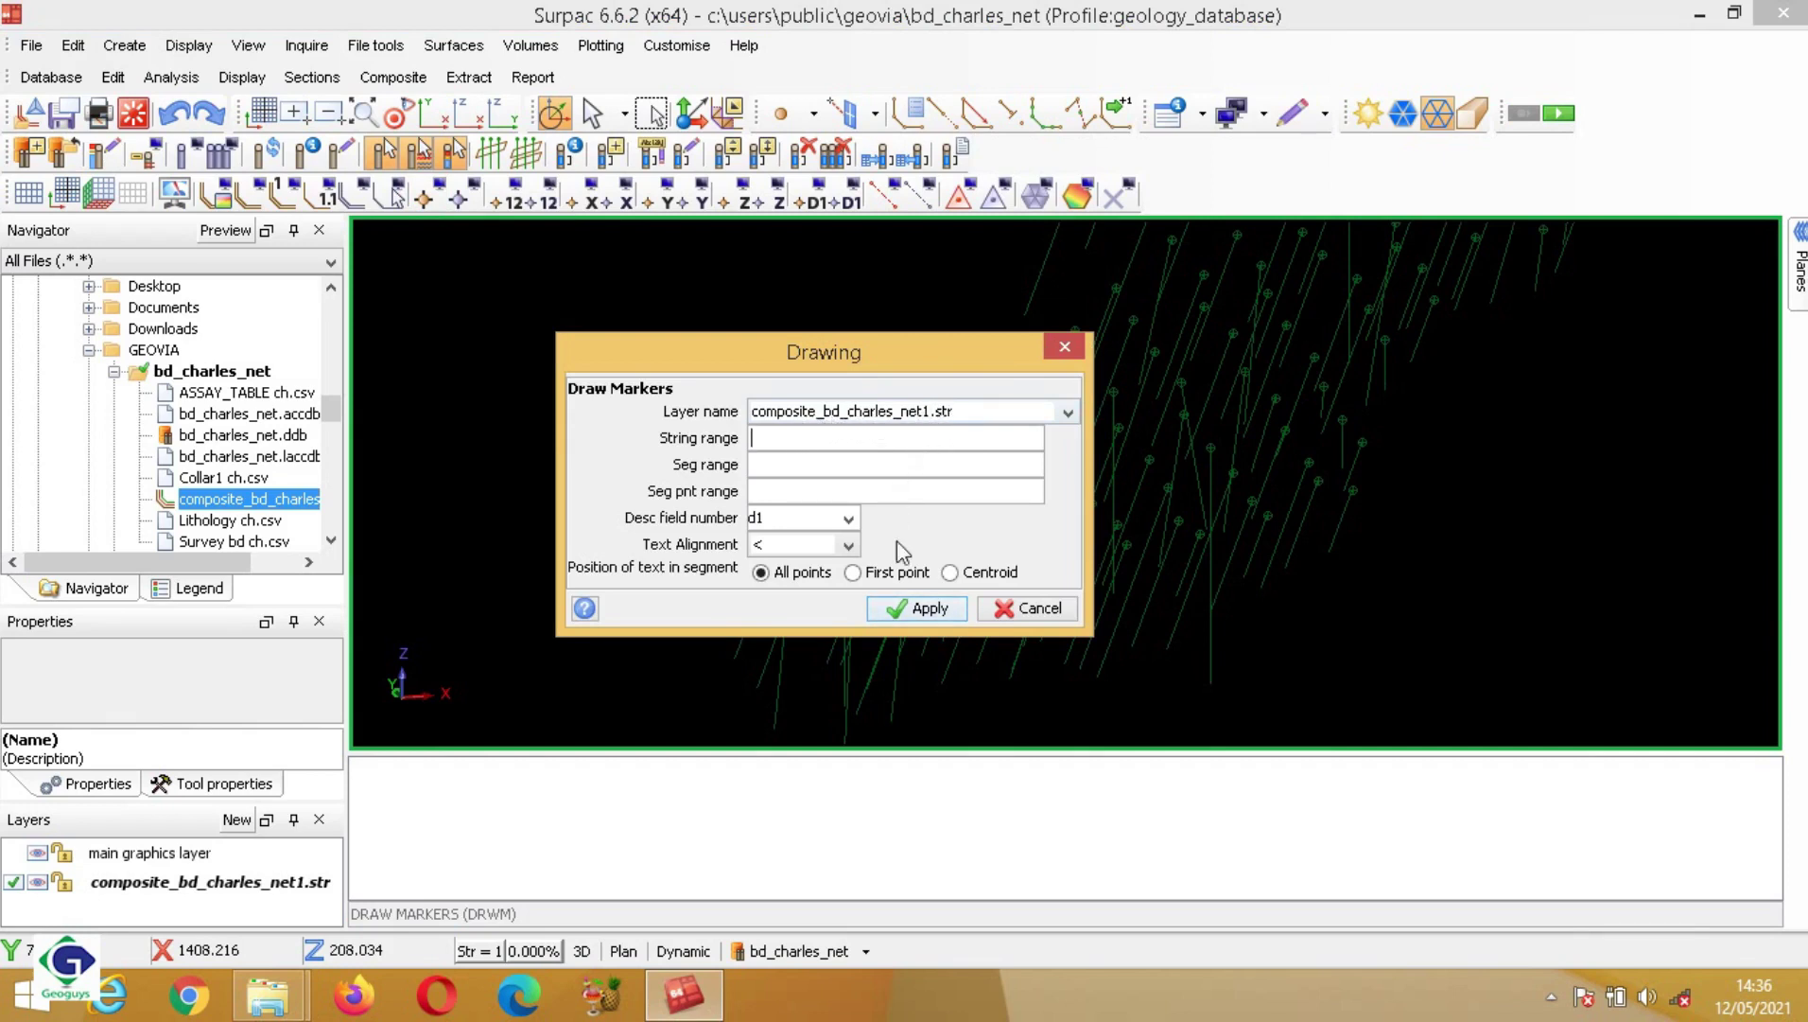
{"action": "left_click", "coordinate": [919, 609]}
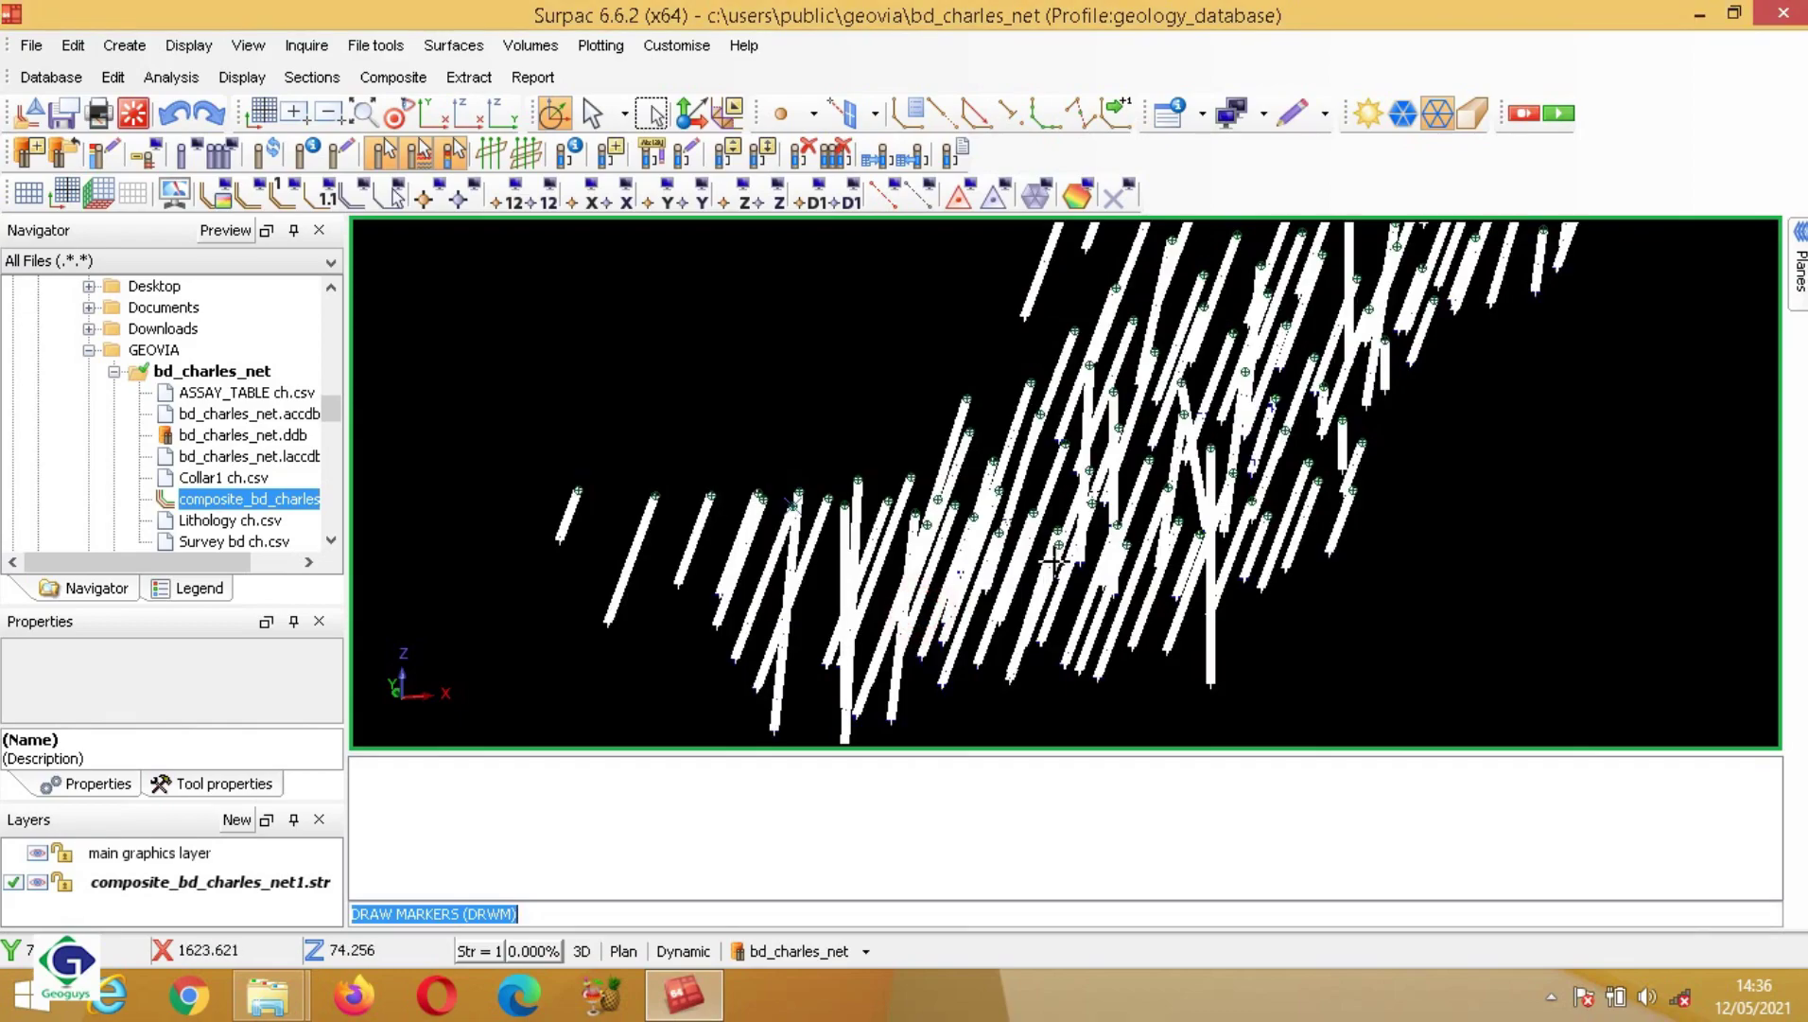
Step: Examine the spacing of the composite point markers along the drillholes from several angles and at close range
{"action": "left_click_drag", "start_coordinate": [1173, 567], "coordinate": [1074, 567]}
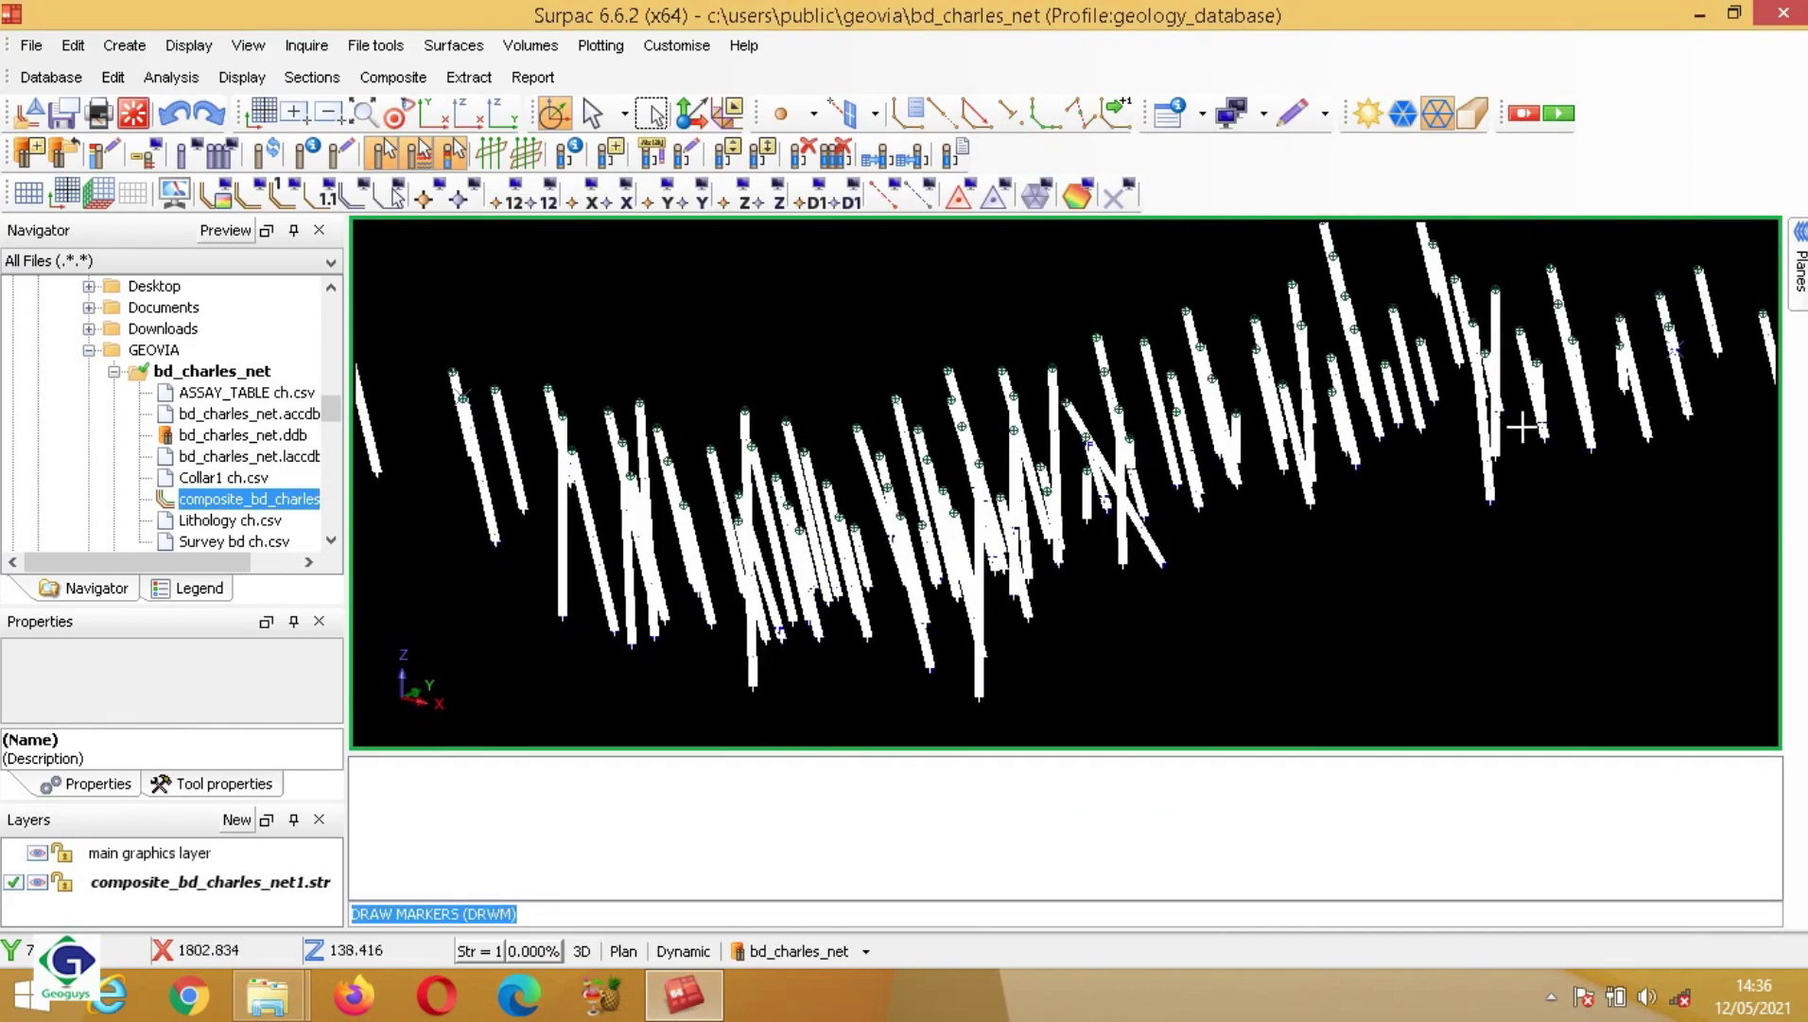
{"action": "left_click_drag", "start_coordinate": [1527, 429], "coordinate": [1314, 452]}
{"action": "mouse_move", "coordinate": [1123, 508]}
{"action": "left_mouse_down"}
{"action": "mouse_move", "coordinate": [1221, 494]}
{"action": "mouse_move", "coordinate": [1151, 487]}
{"action": "mouse_move", "coordinate": [1164, 518]}
{"action": "left_mouse_up"}
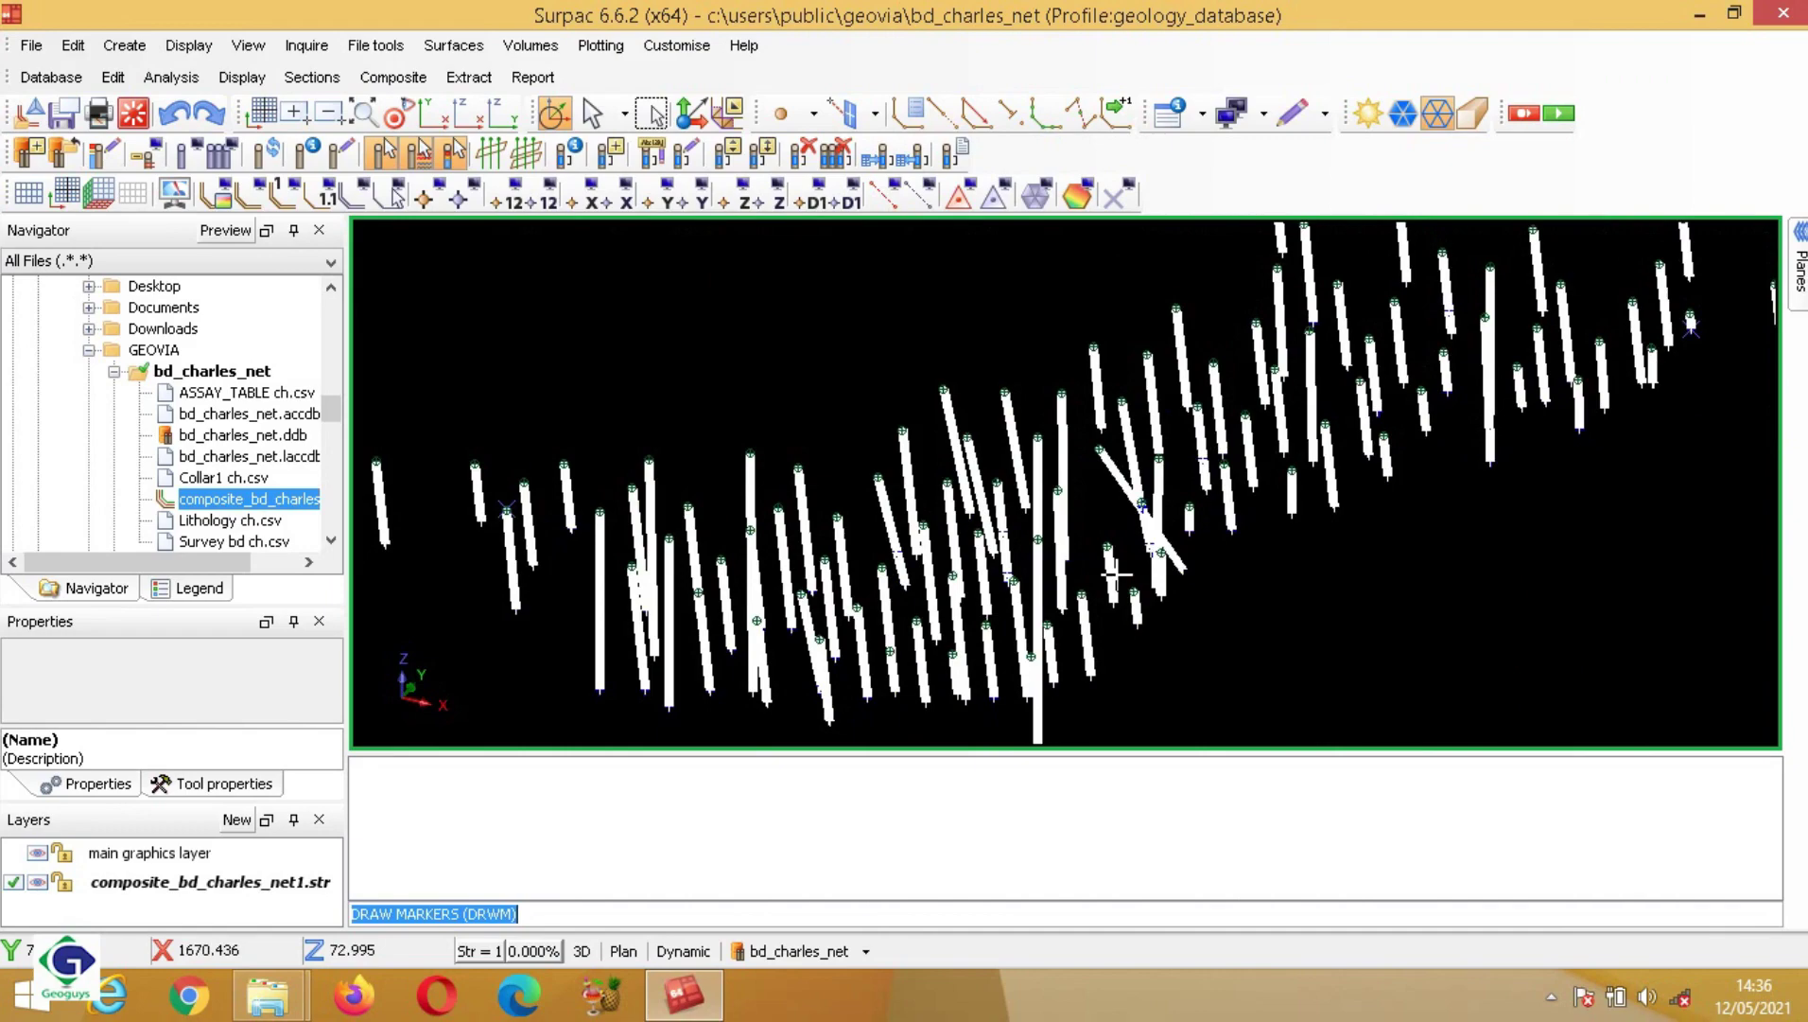
{"action": "left_click_drag", "start_coordinate": [1045, 634], "coordinate": [1036, 617]}
{"action": "right_click_drag", "start_coordinate": [1035, 618], "coordinate": [918, 298]}
{"action": "right_click_drag", "start_coordinate": [1026, 511], "coordinate": [974, 231]}
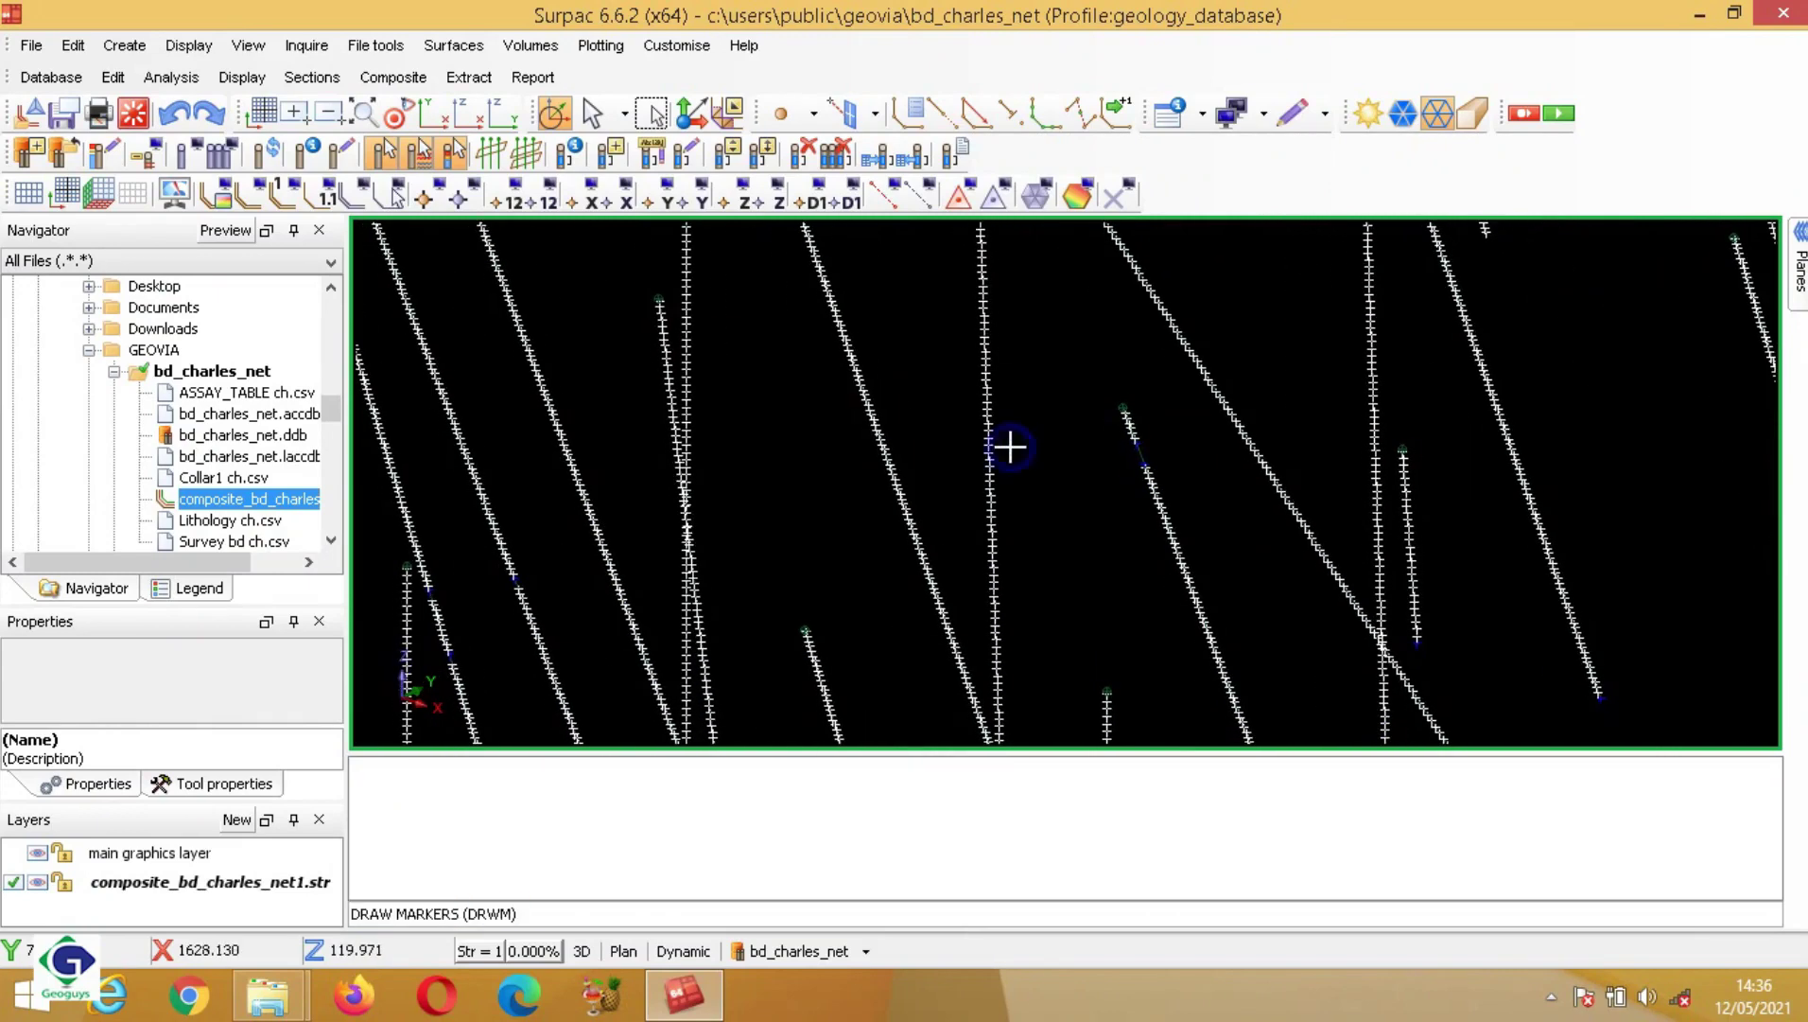
{"action": "right_click_drag", "start_coordinate": [1009, 444], "coordinate": [991, 333]}
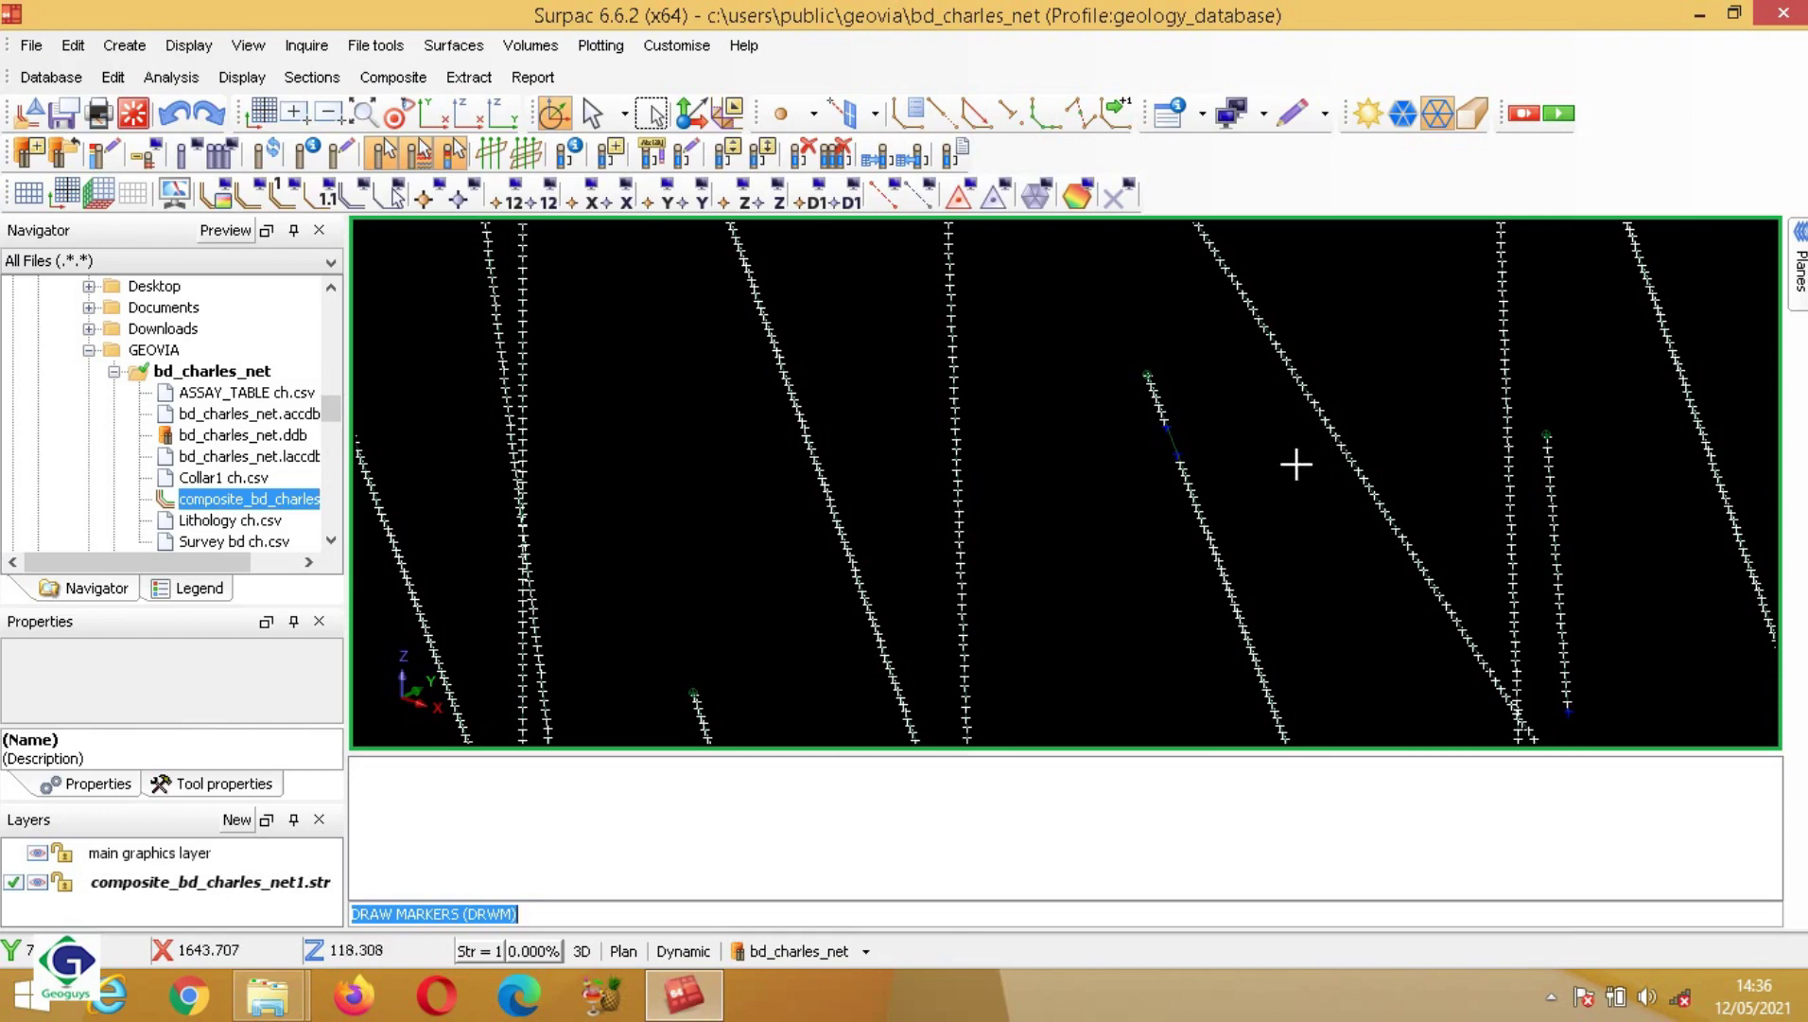
{"action": "right_click_drag", "start_coordinate": [1013, 412], "coordinate": [785, 641]}
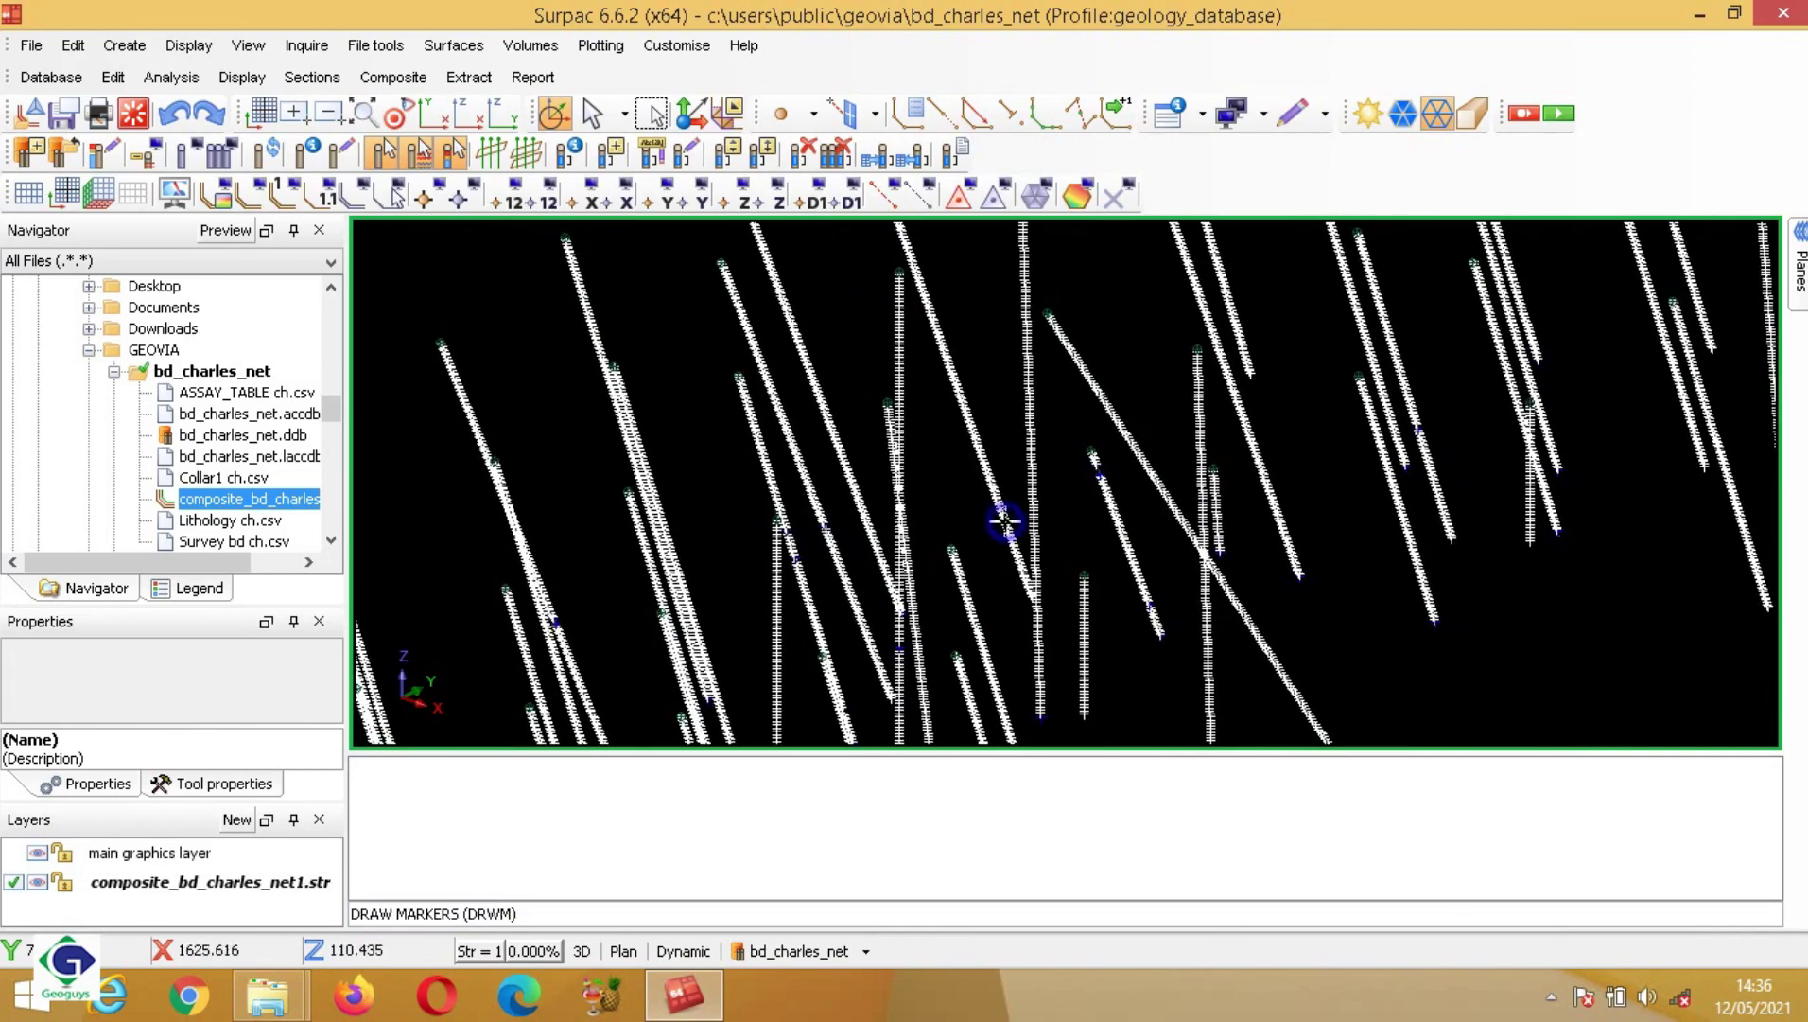
Step: Draw the d1 description field at all points of the composite_bd_charles_net1.str layer, leaving the string, segment and point ranges blank
{"action": "right_click_drag", "start_coordinate": [1001, 518], "coordinate": [931, 568]}
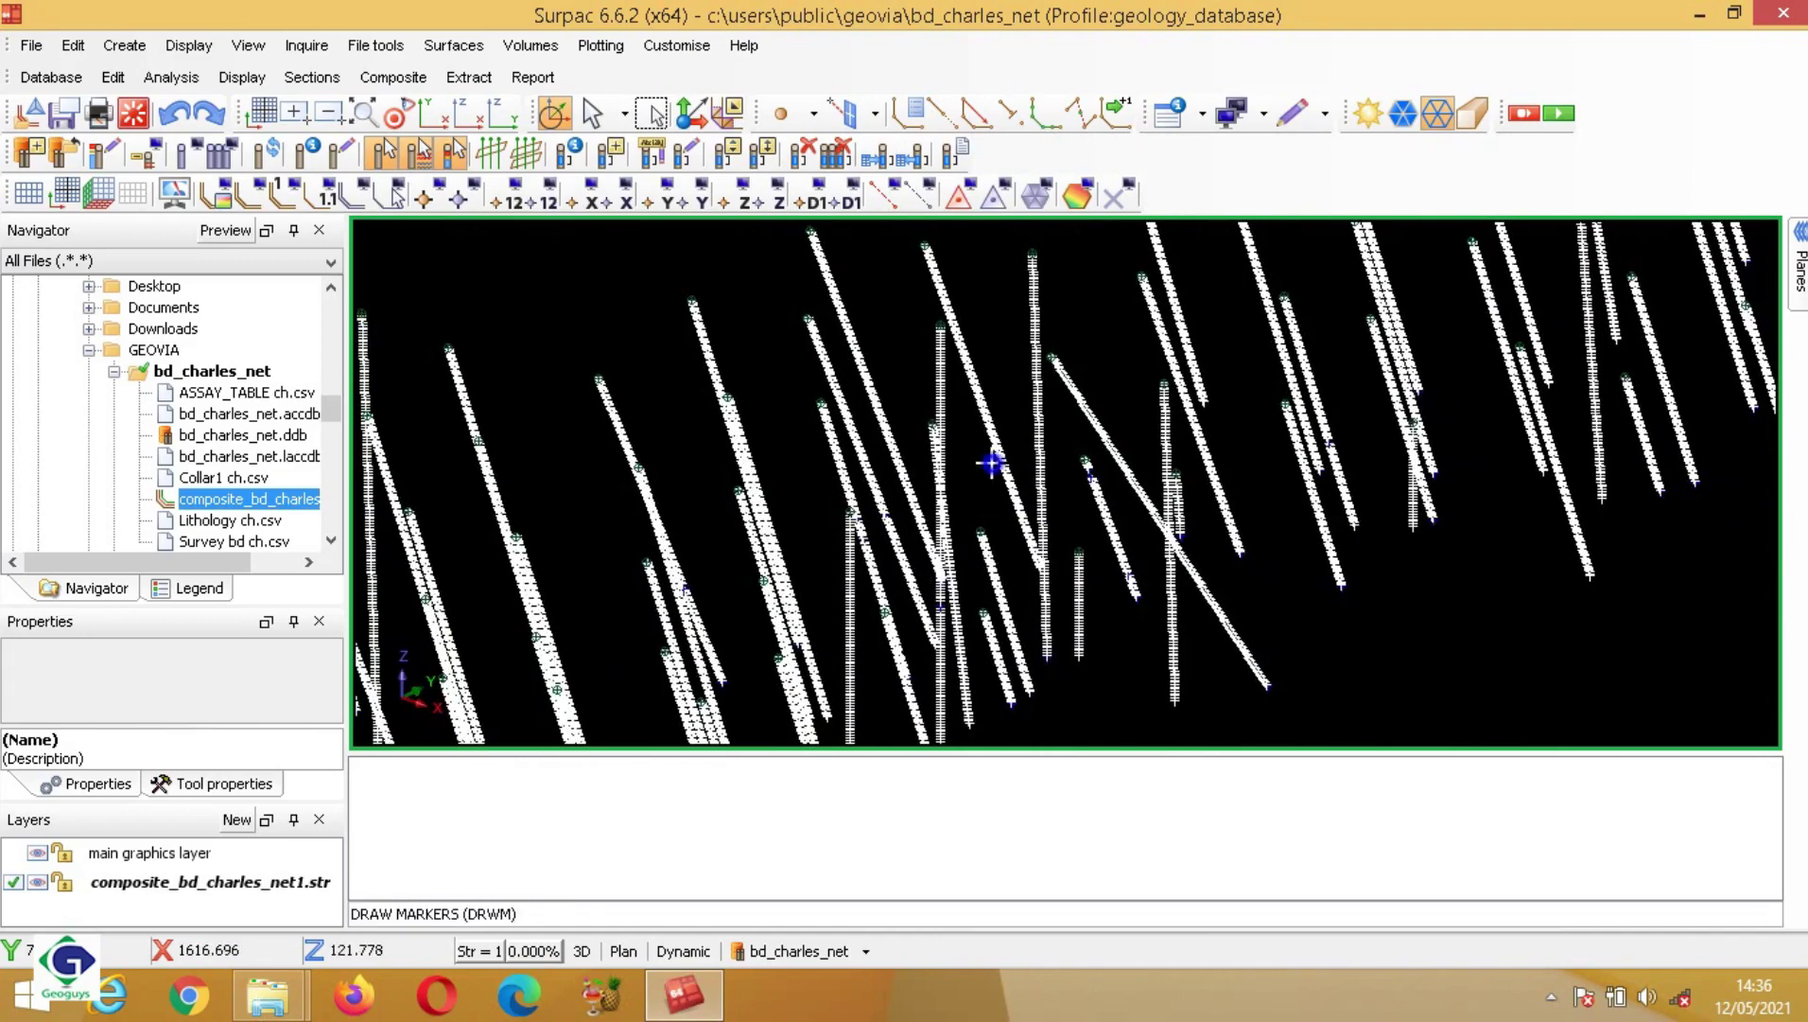
{"action": "right_click_drag", "start_coordinate": [990, 461], "coordinate": [860, 591]}
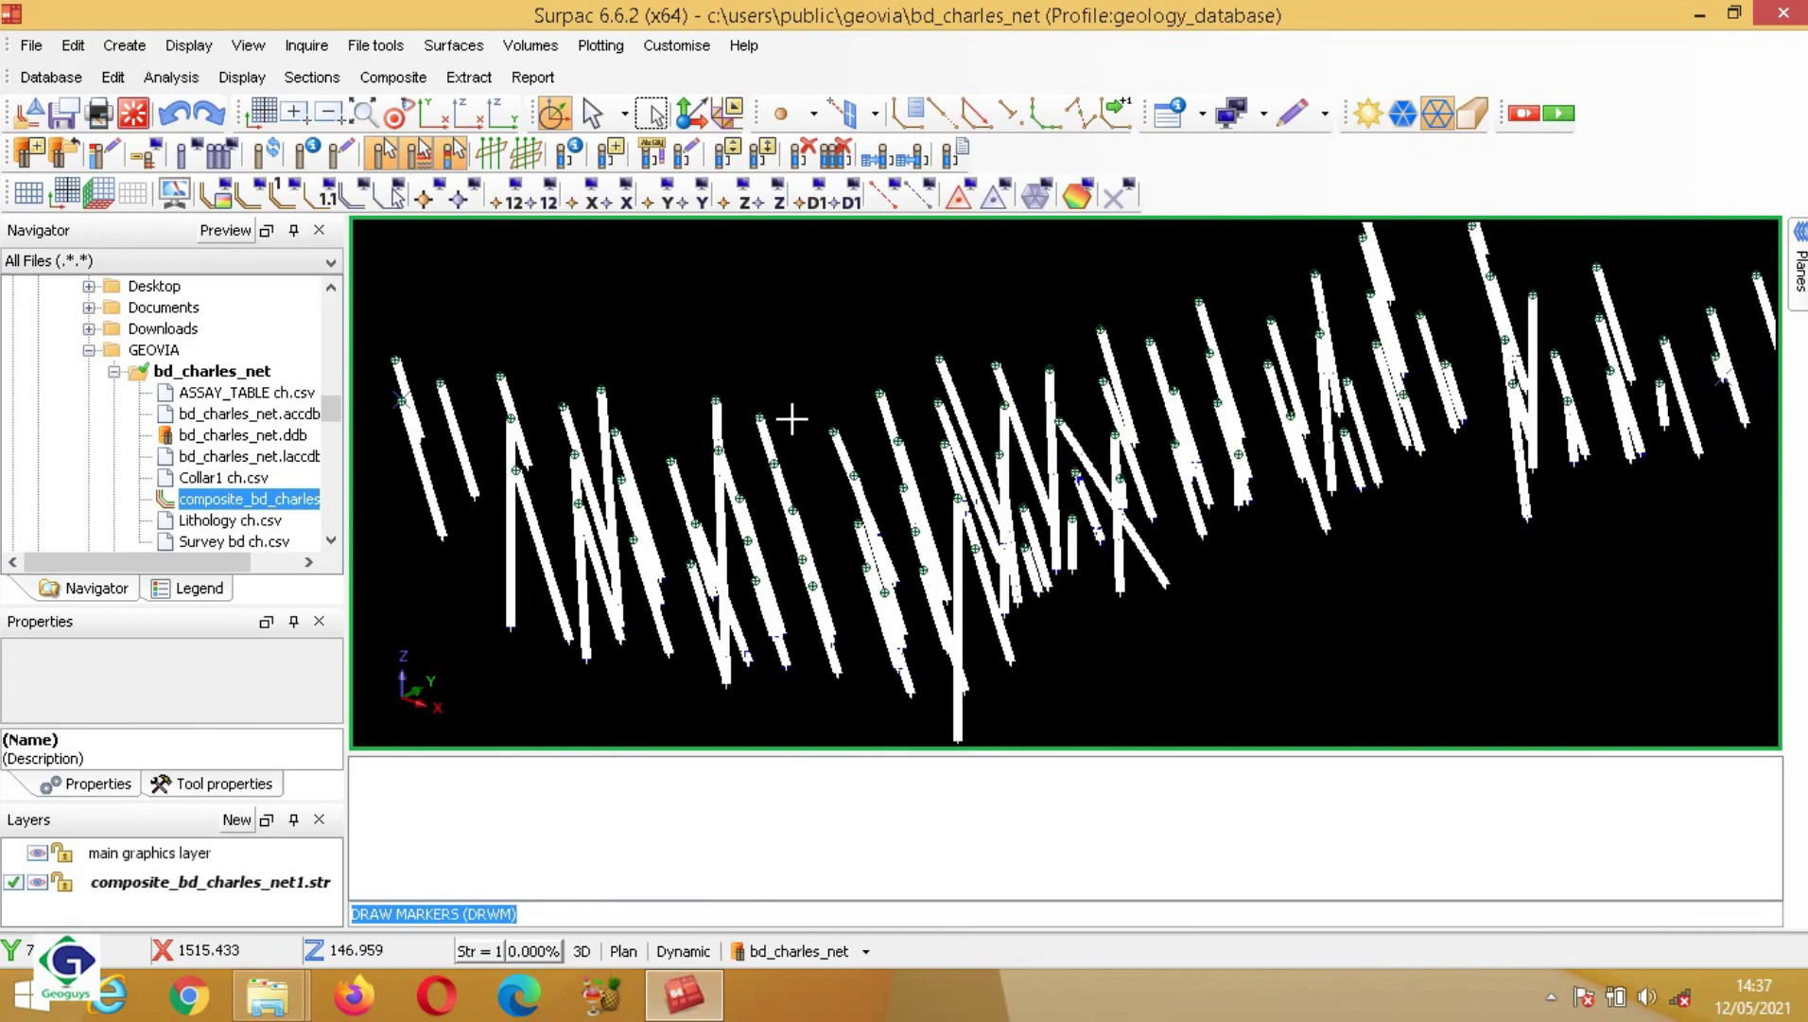
{"action": "left_click", "coordinate": [1345, 395]}
{"action": "scroll", "coordinate": [1345, 395], "scroll_direction": "down", "scroll_amount": 3}
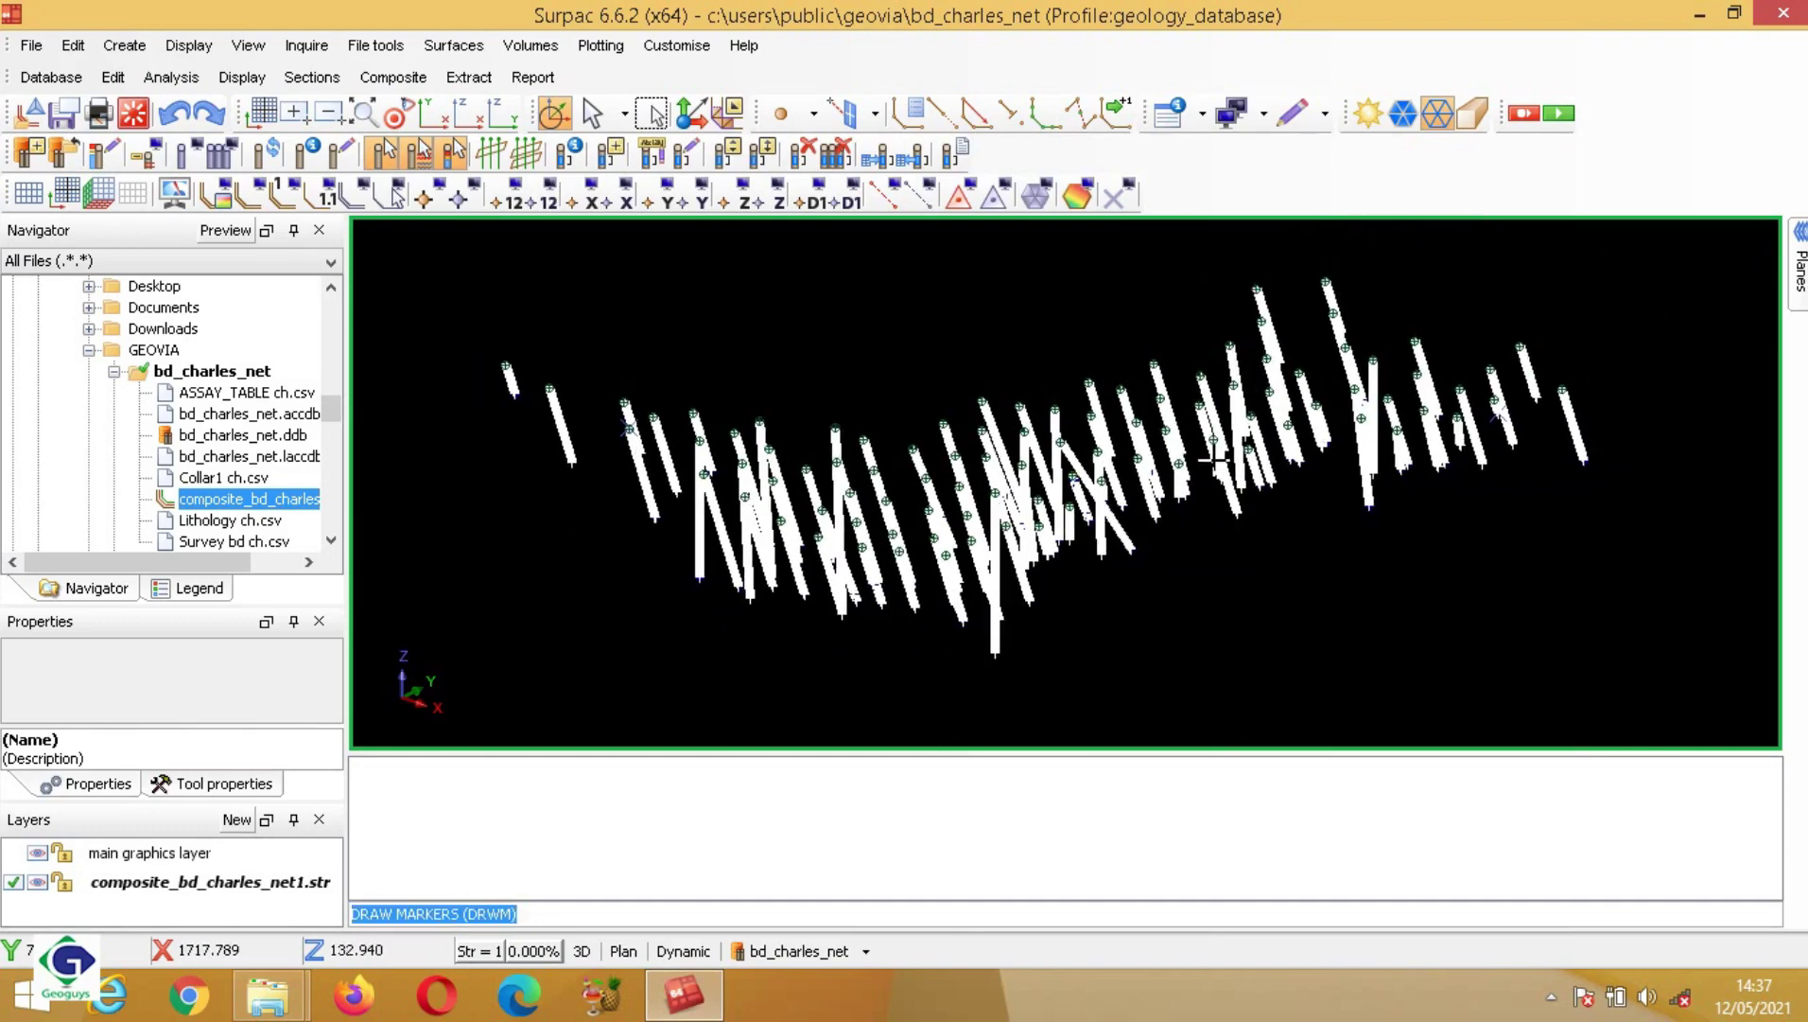
{"action": "mouse_move", "coordinate": [1215, 458]}
{"action": "left_mouse_down"}
{"action": "mouse_move", "coordinate": [1139, 469]}
{"action": "mouse_move", "coordinate": [1173, 450]}
{"action": "left_mouse_up"}
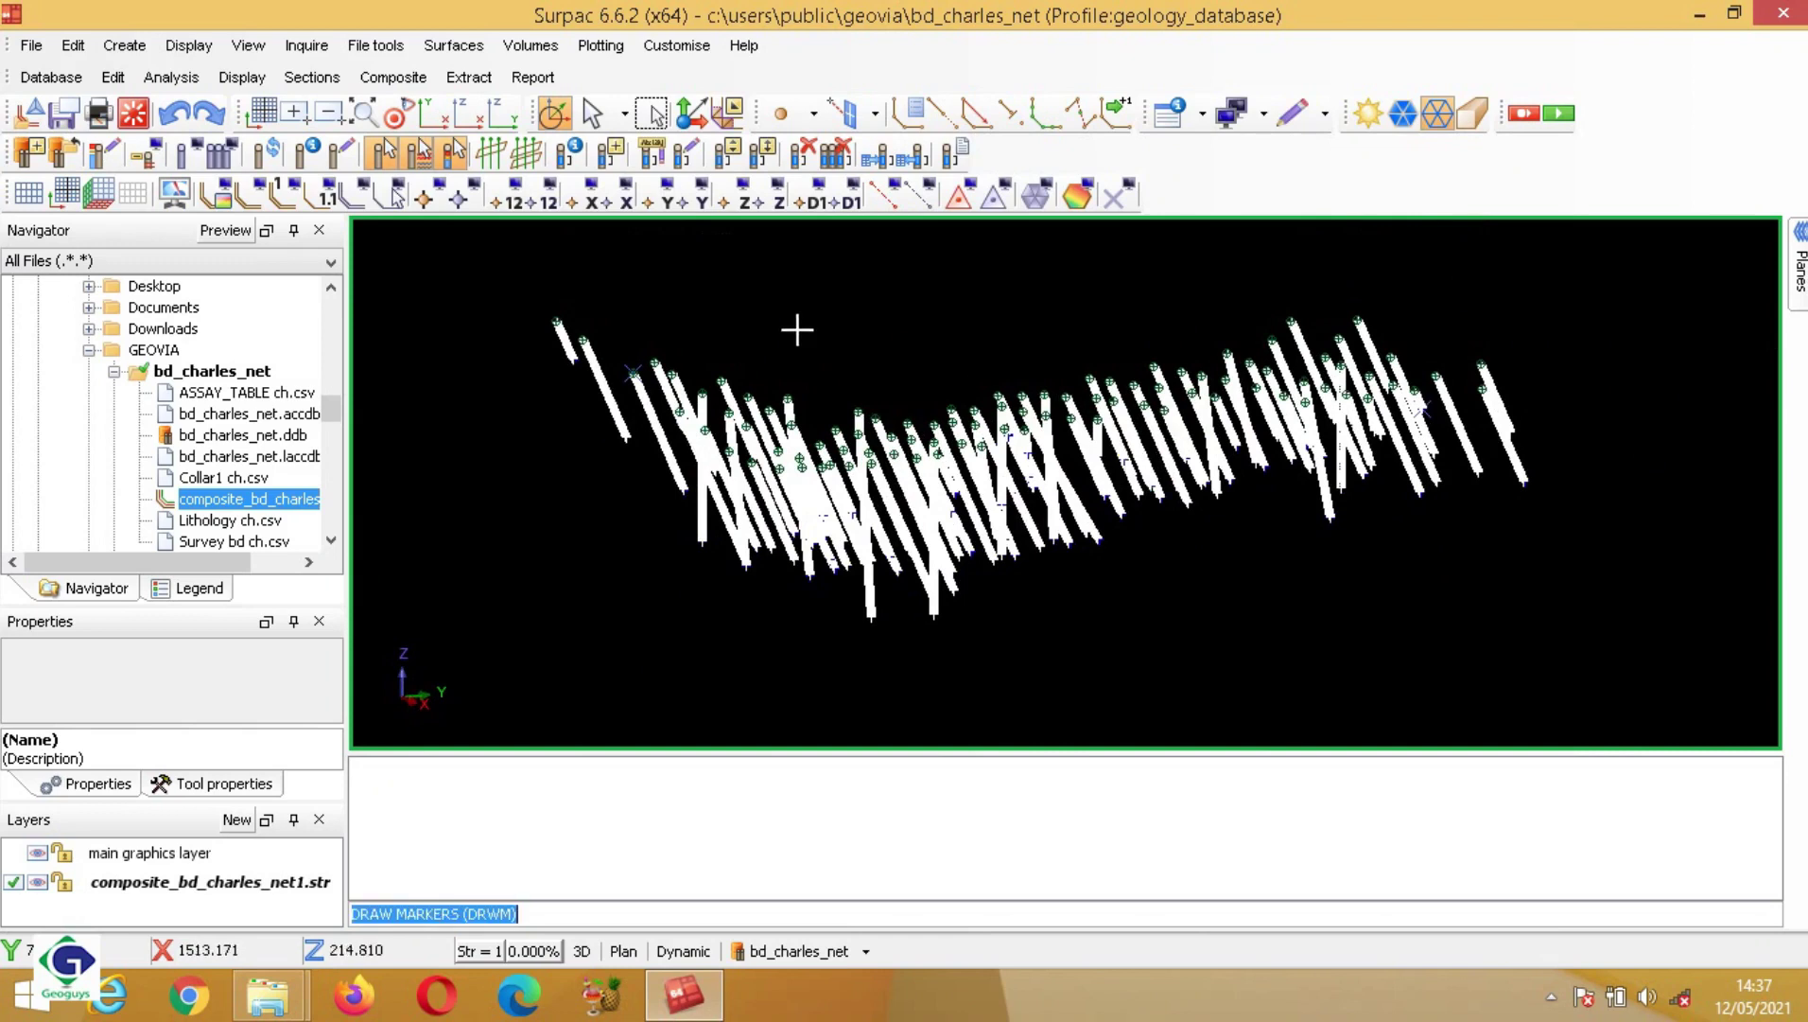
{"action": "left_click", "coordinate": [815, 202]}
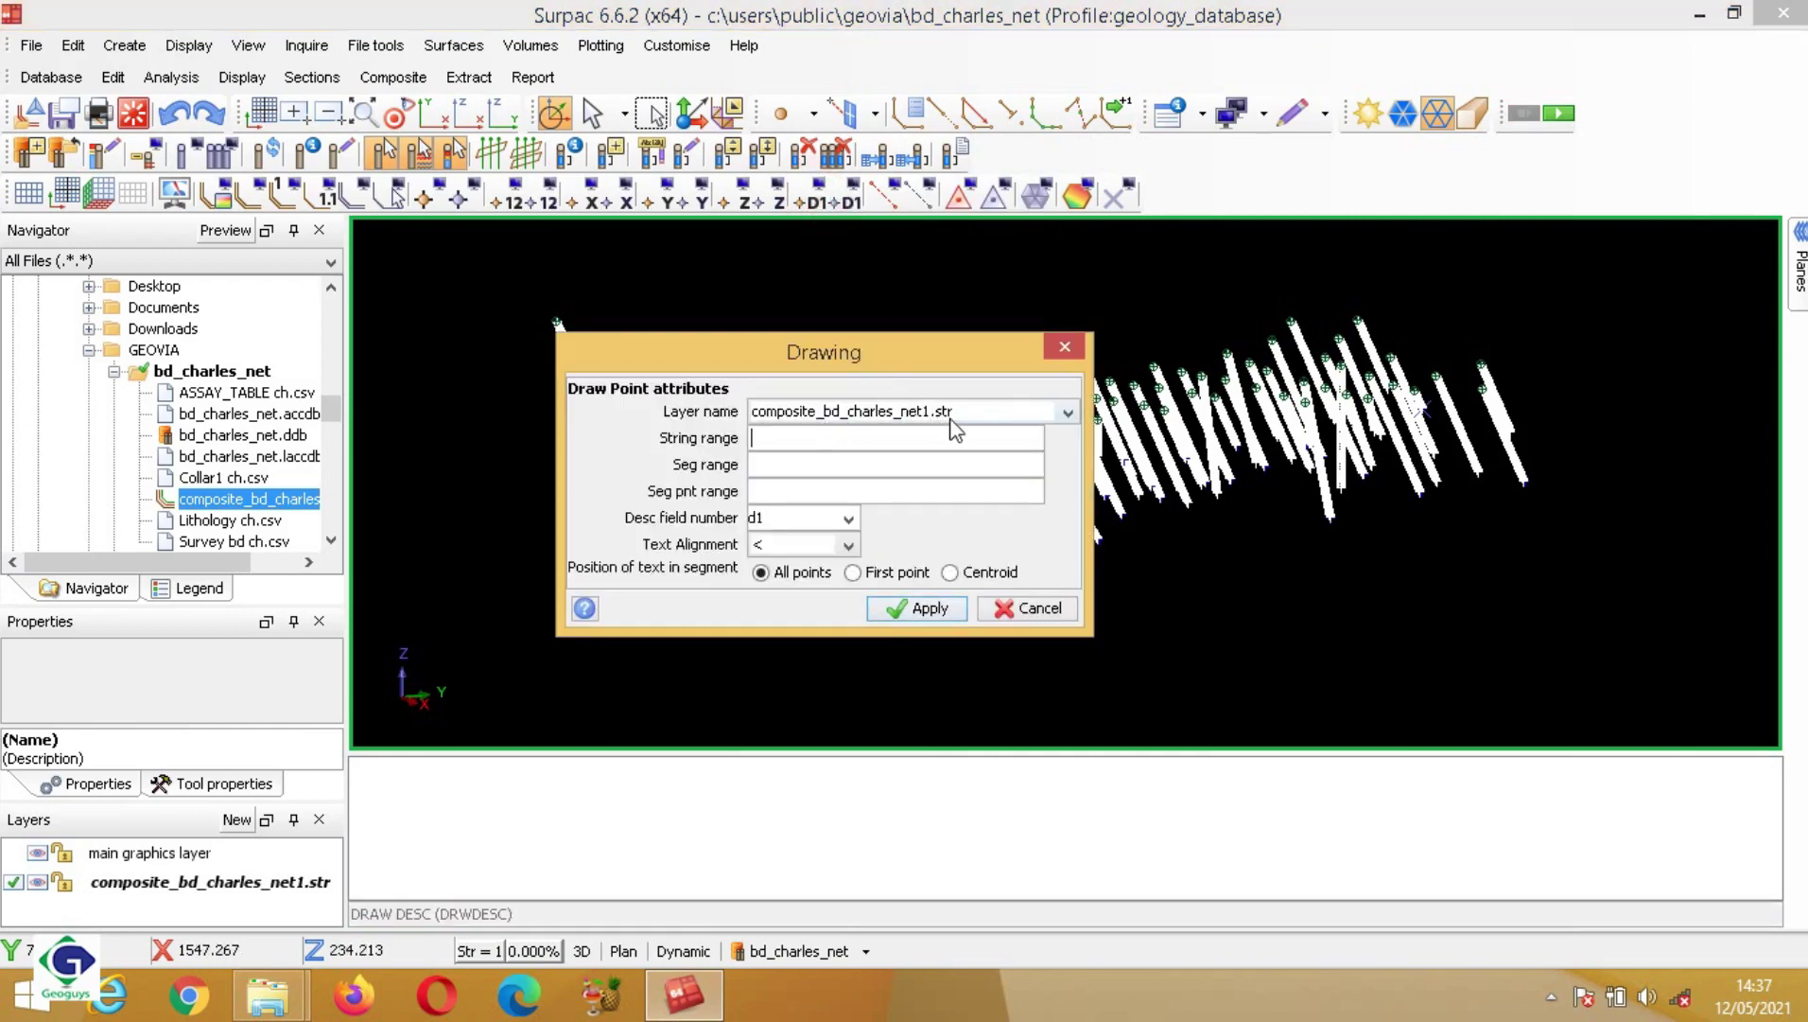
{"action": "left_click", "coordinate": [918, 610]}
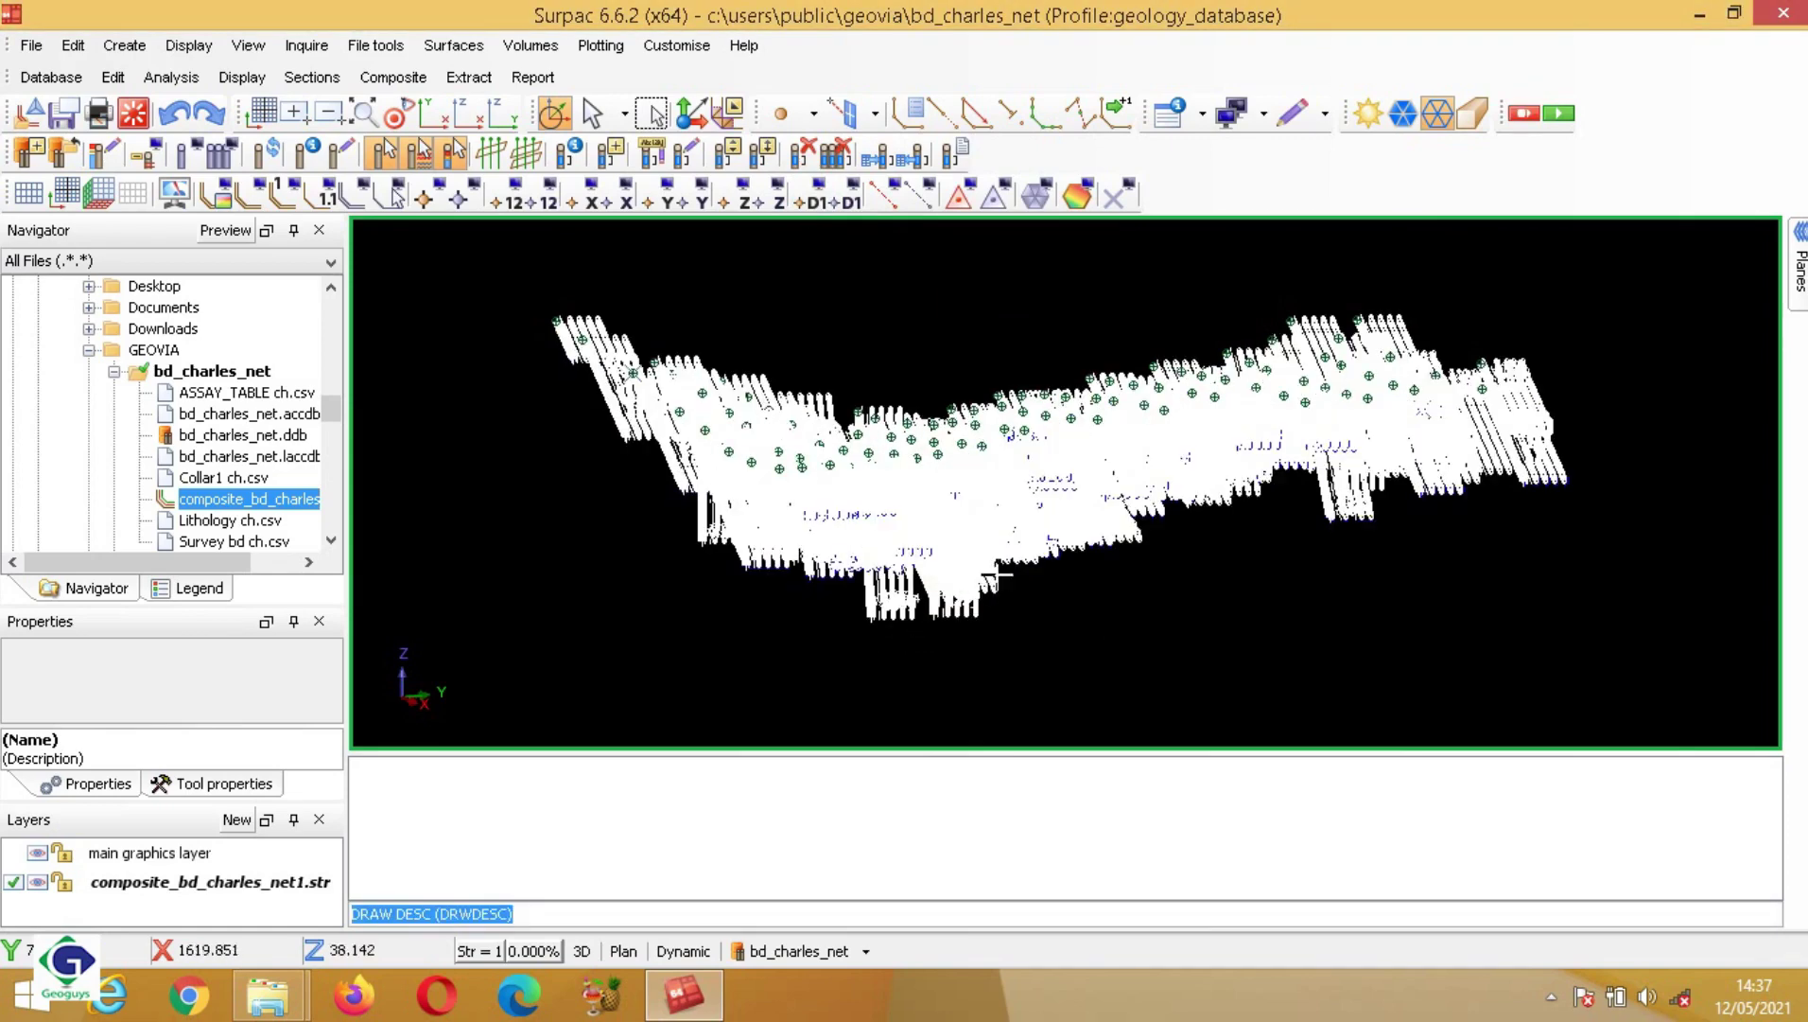
Step: Examine the d1 grade values labelled at the composite points along individual drillholes at close range
{"action": "scroll", "coordinate": [985, 550], "scroll_direction": "up", "scroll_amount": 2}
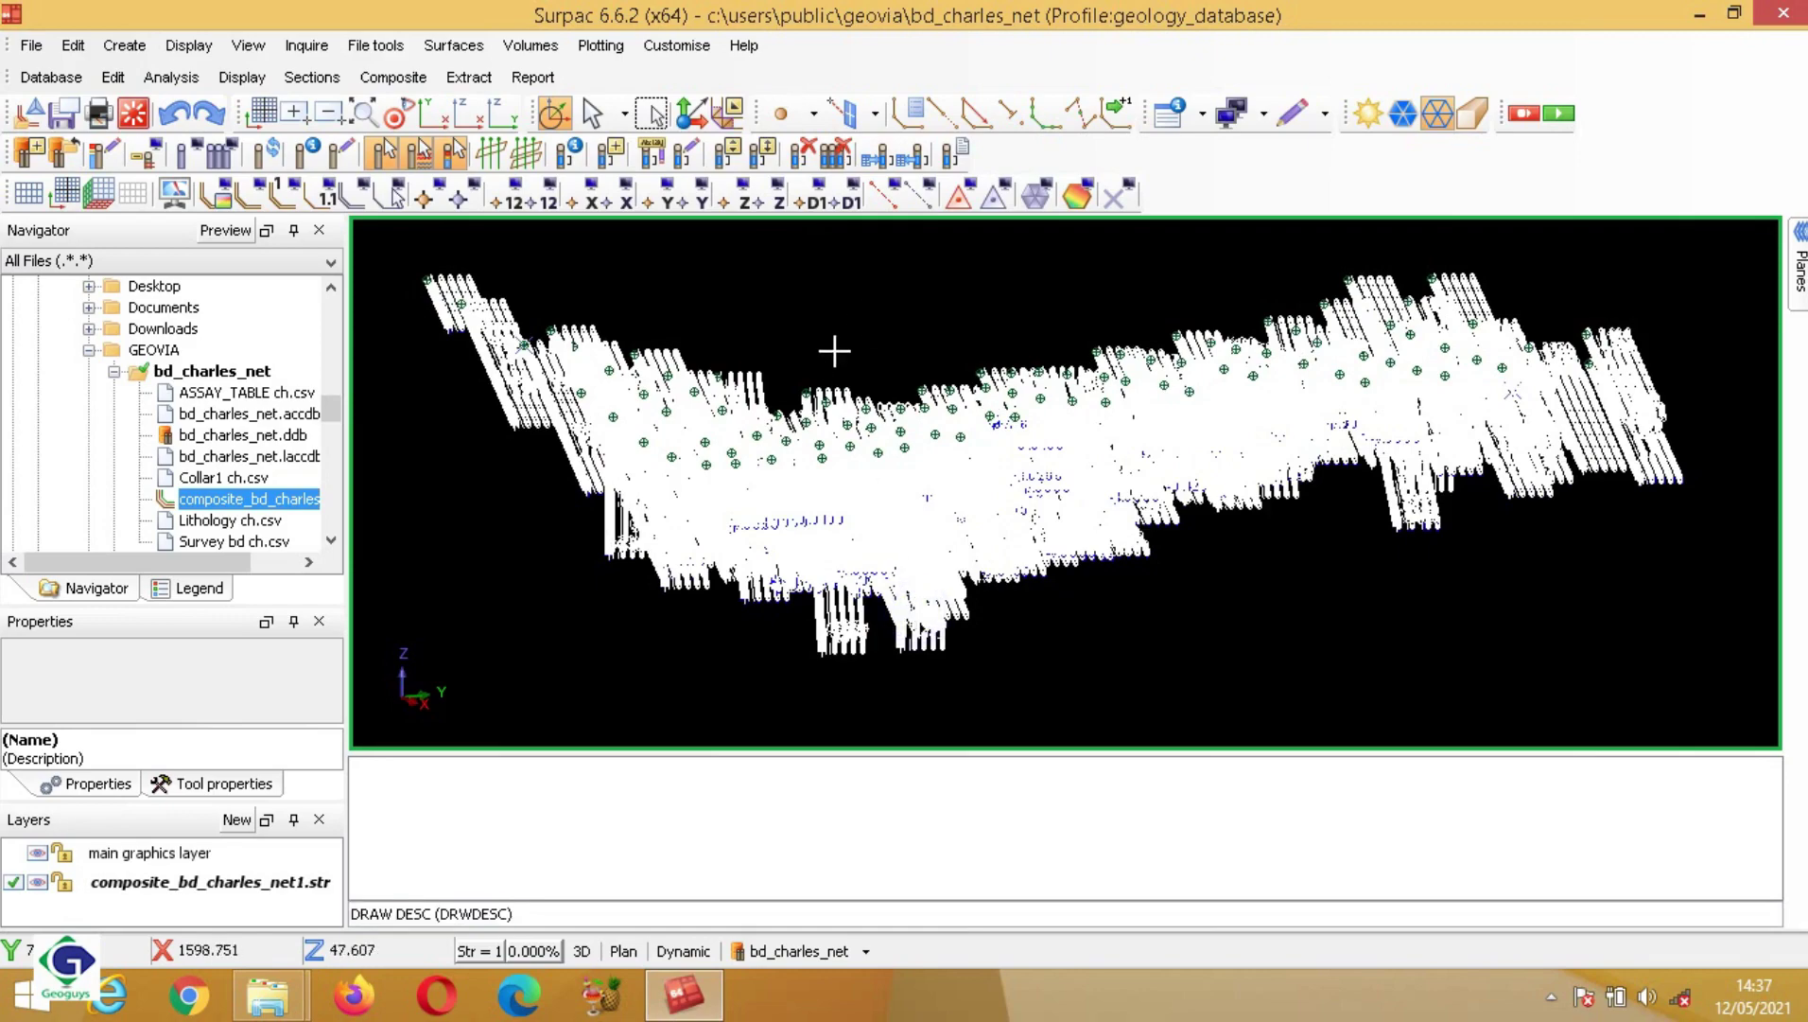
{"action": "scroll", "coordinate": [835, 350], "scroll_direction": "up", "scroll_amount": 3}
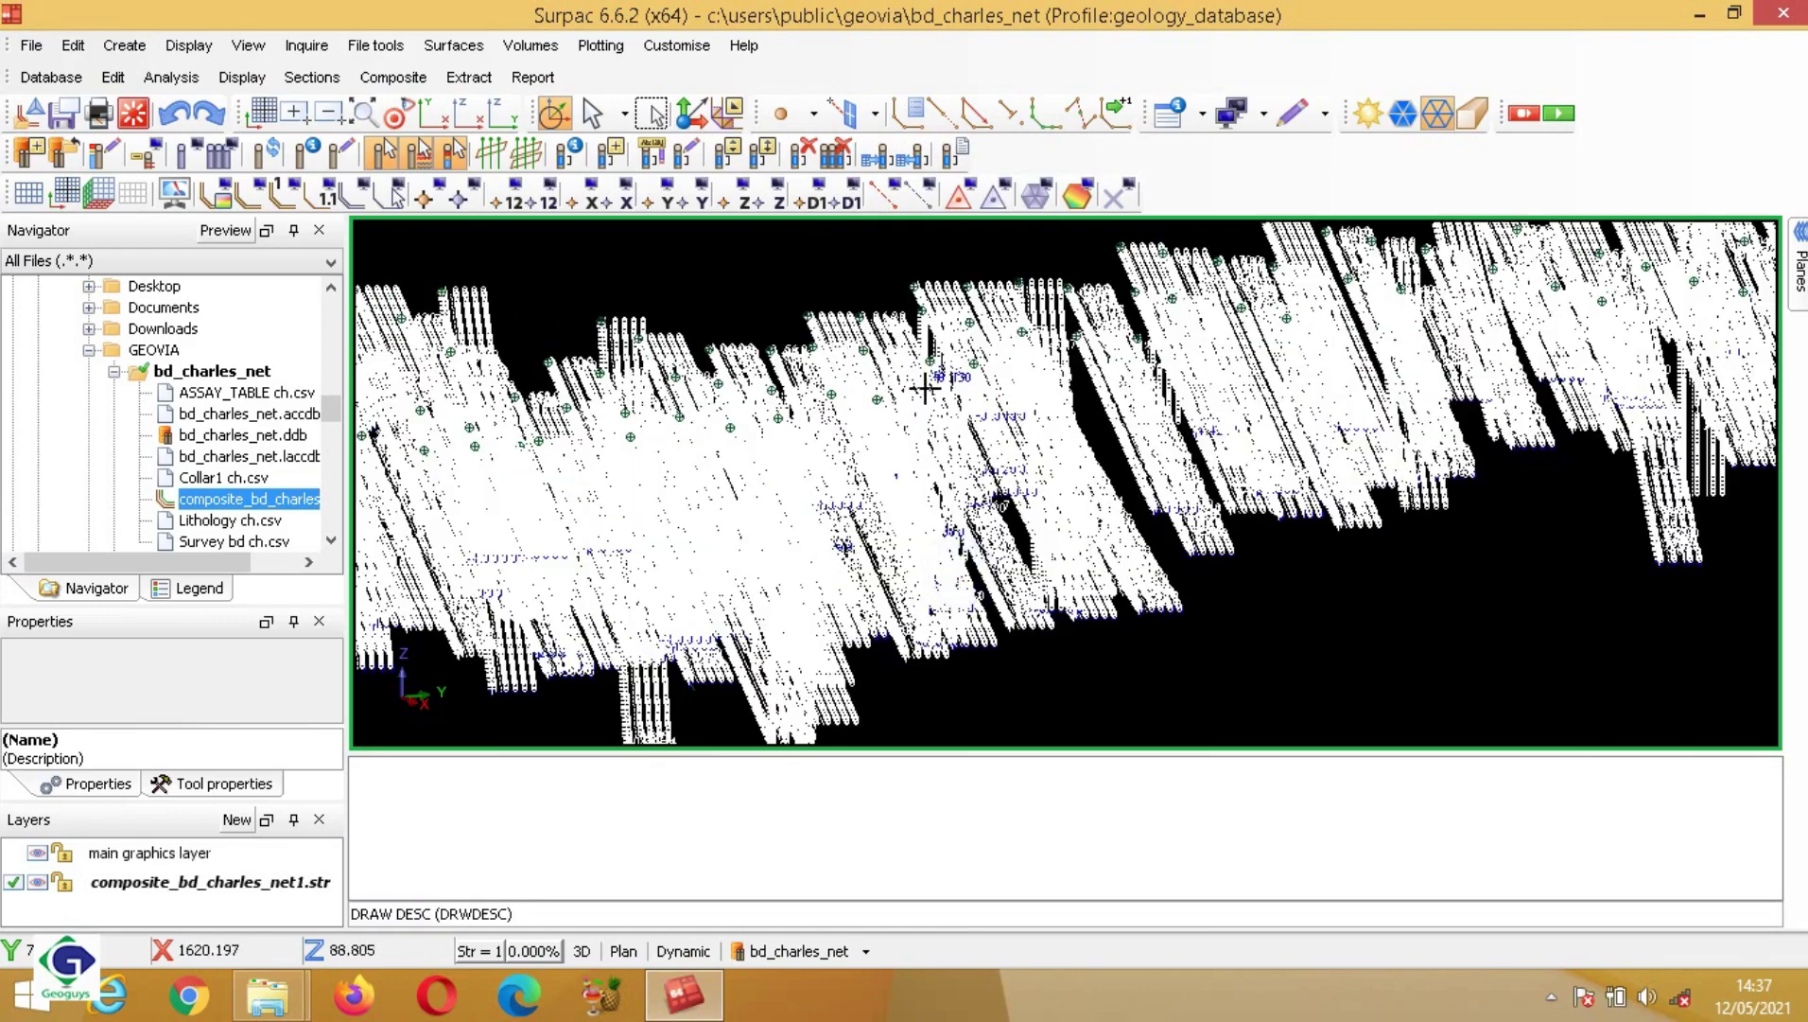
{"action": "scroll", "coordinate": [960, 567], "scroll_direction": "up", "scroll_amount": 2}
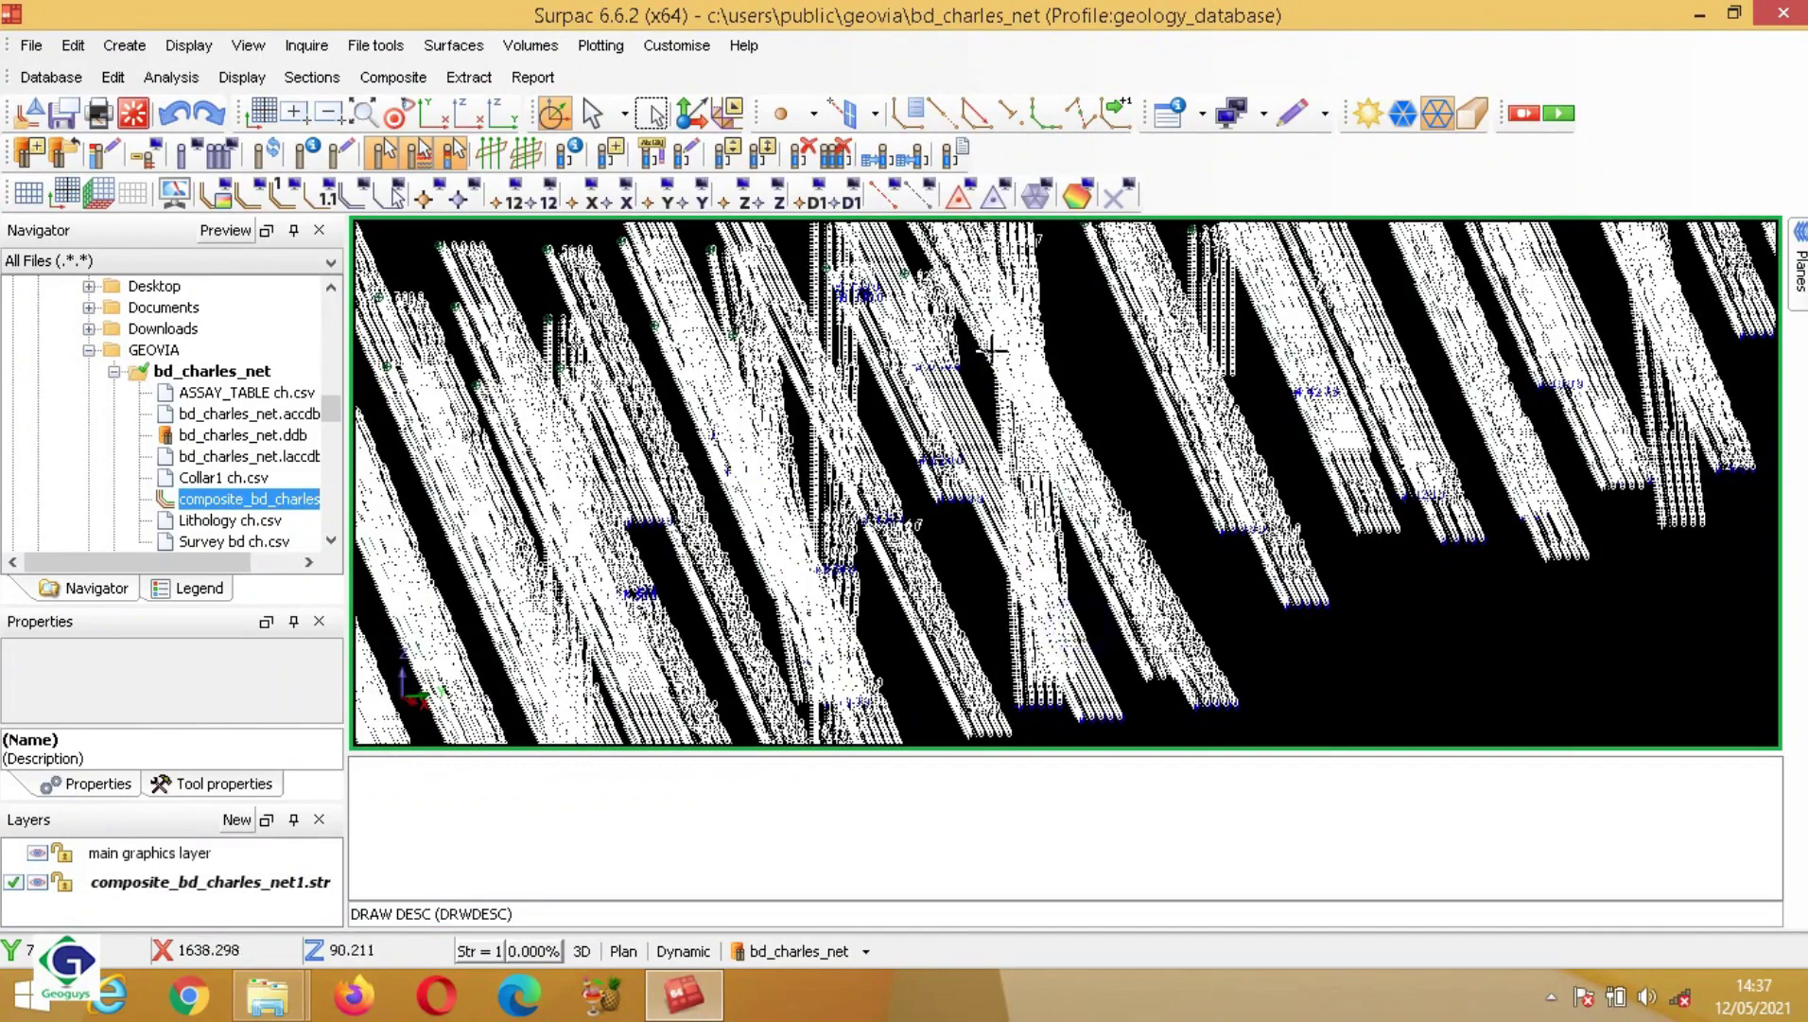
{"action": "scroll", "coordinate": [1076, 626], "scroll_direction": "up", "scroll_amount": 3}
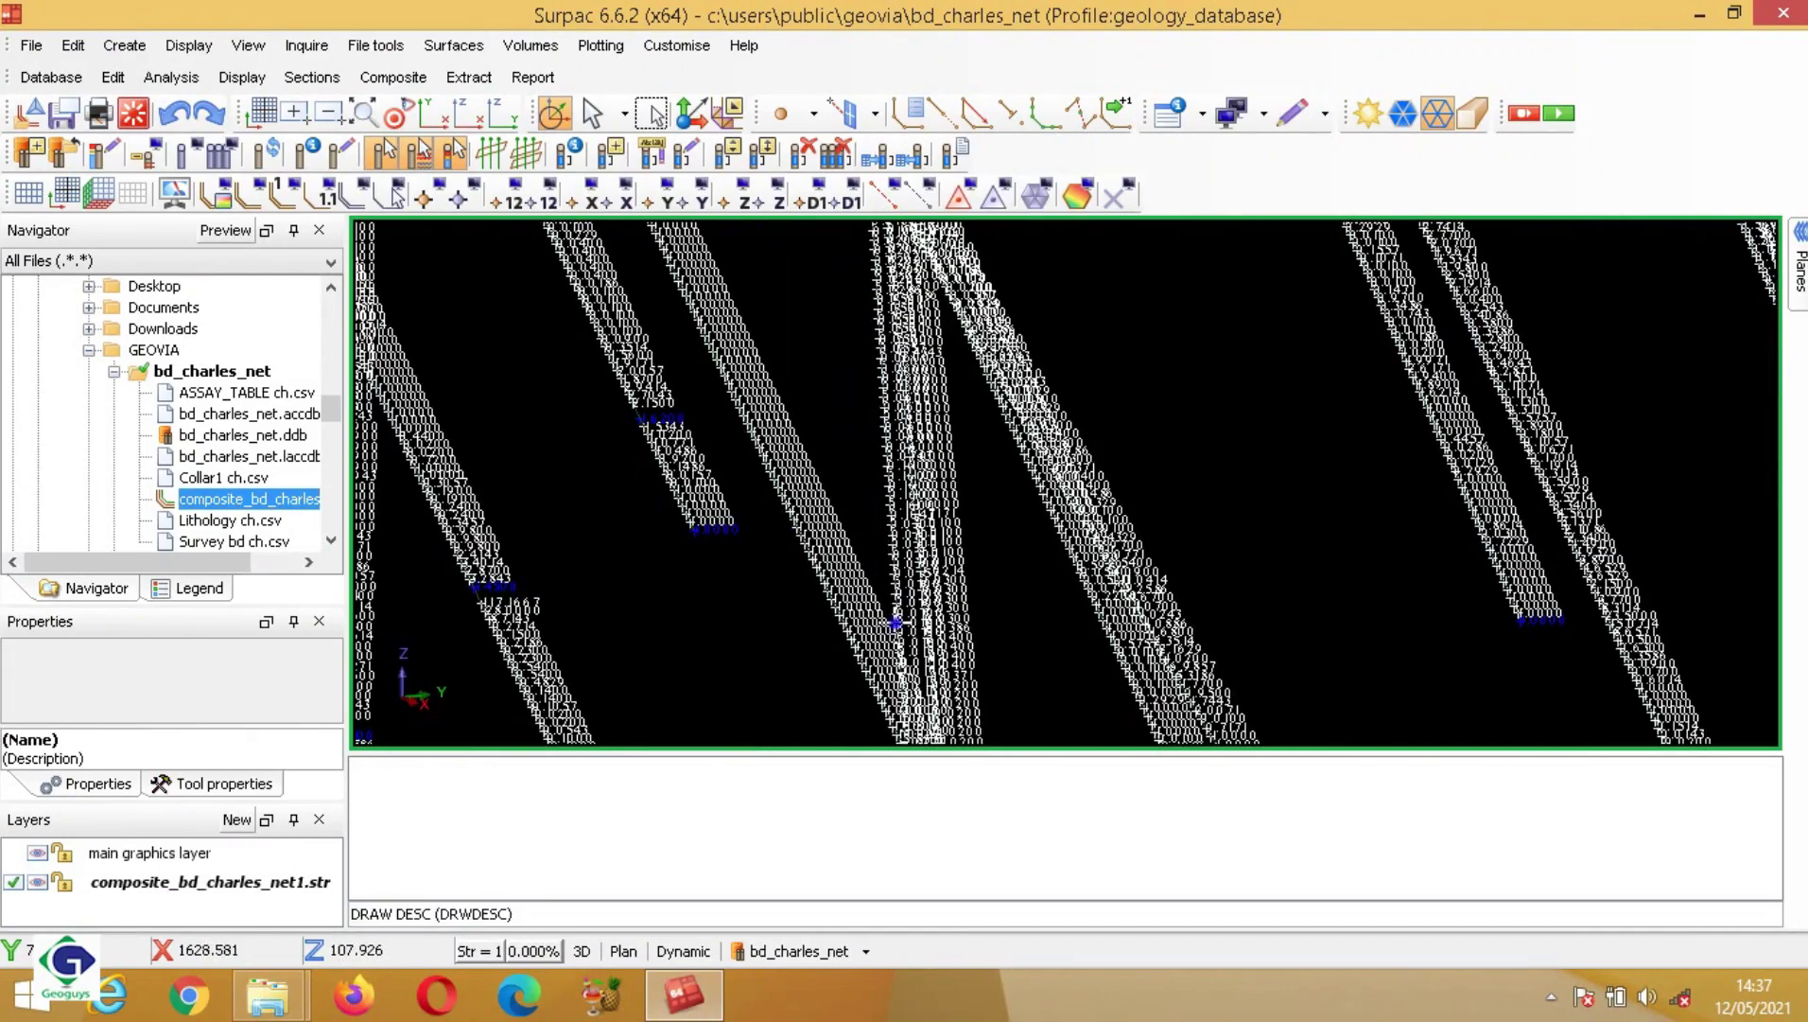
{"action": "scroll", "coordinate": [887, 582], "scroll_direction": "up", "scroll_amount": 2}
{"action": "scroll", "coordinate": [856, 372], "scroll_direction": "up", "scroll_amount": 4}
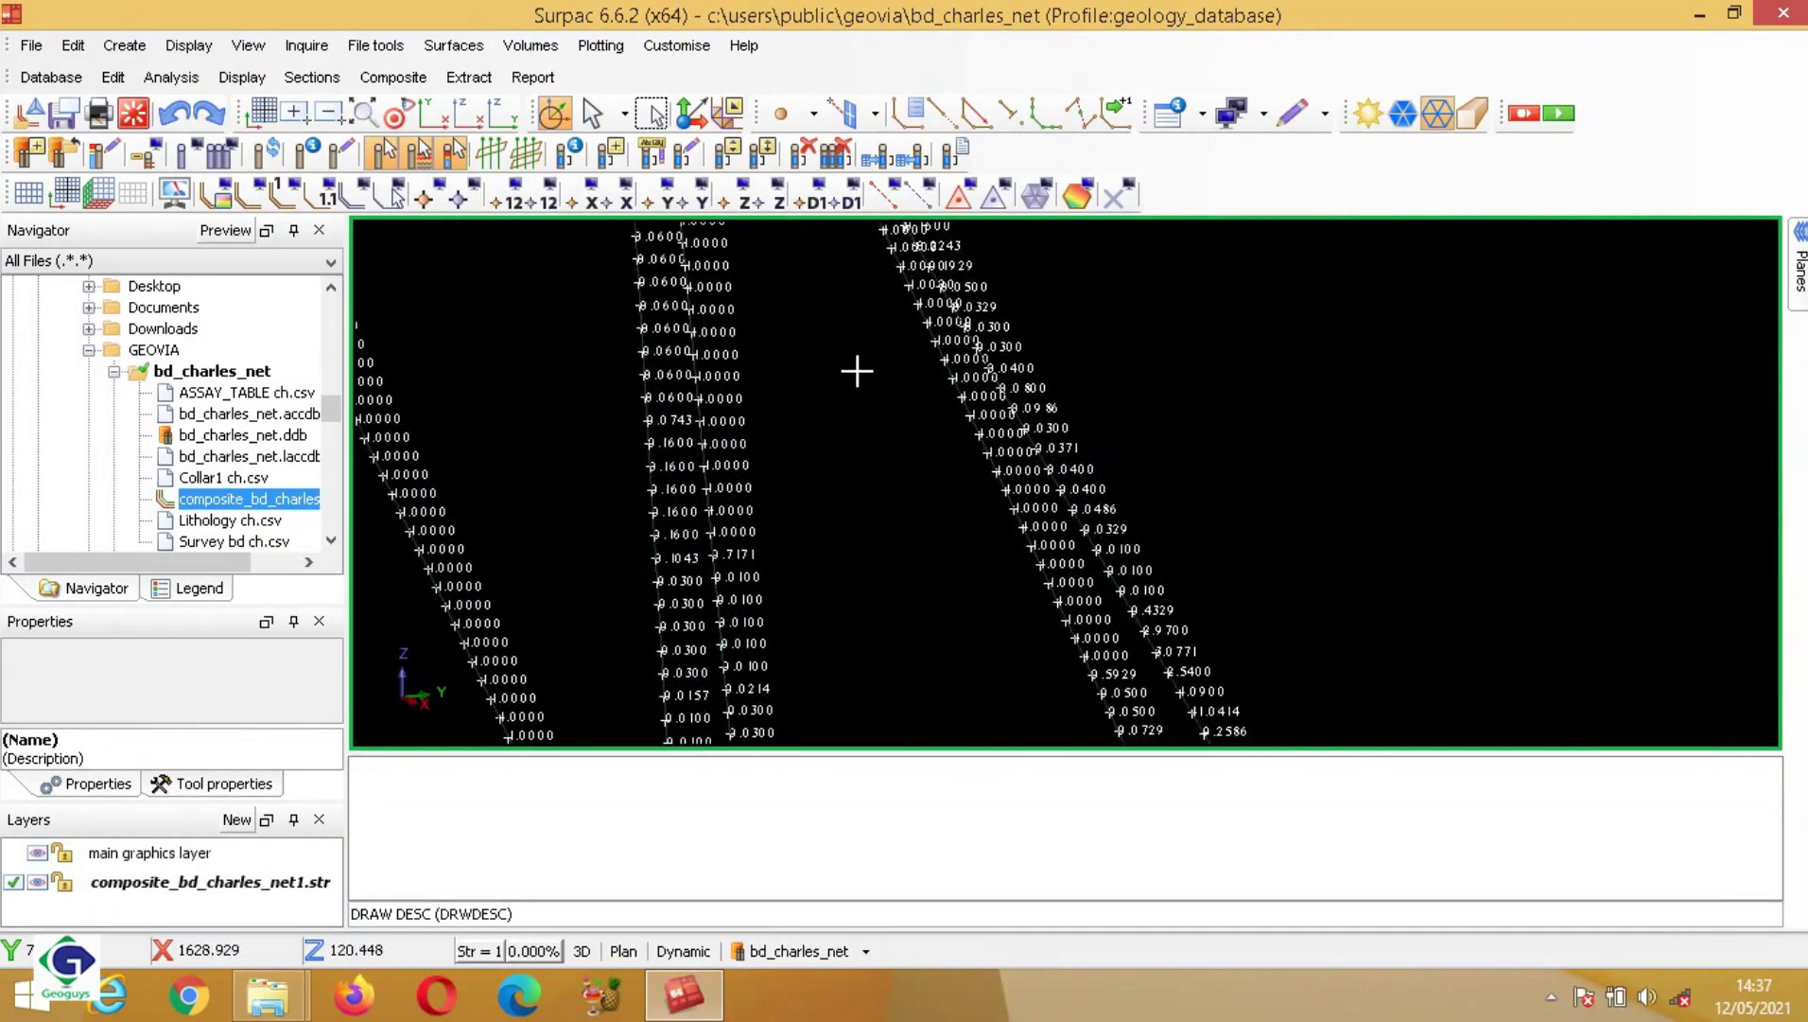
{"action": "scroll", "coordinate": [836, 279], "scroll_direction": "up", "scroll_amount": 1}
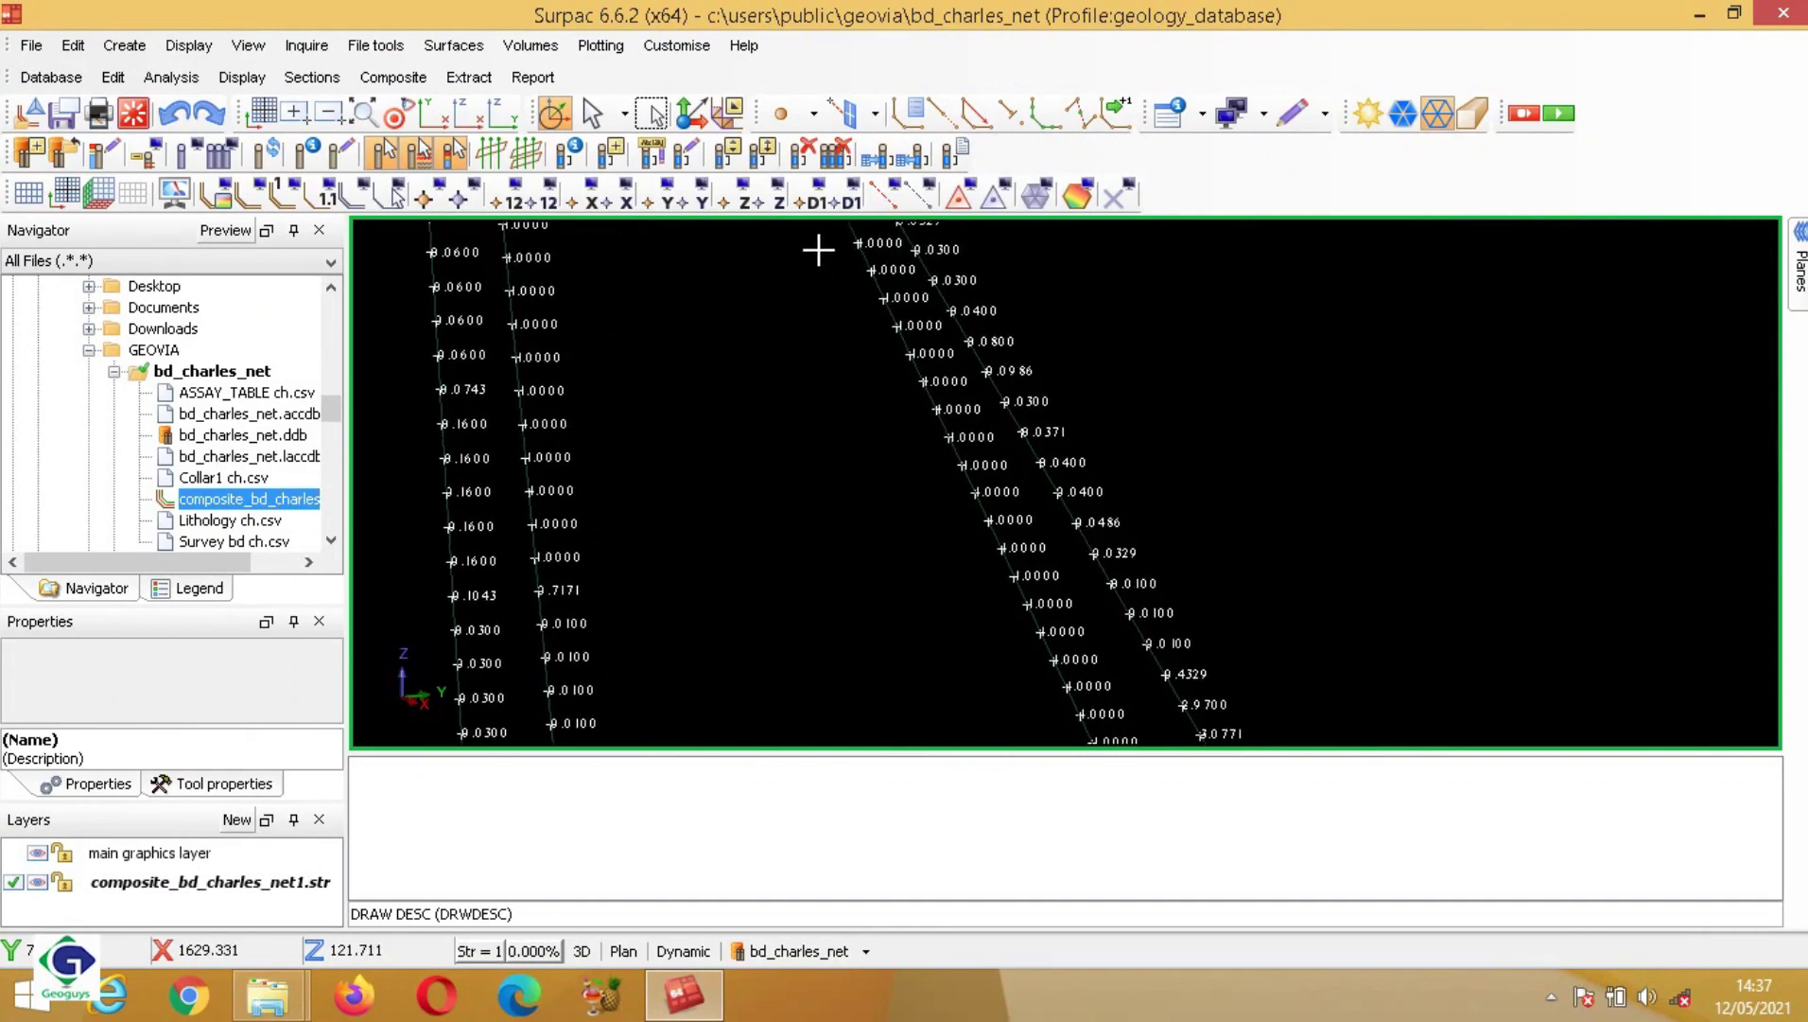
{"action": "scroll", "coordinate": [822, 403], "scroll_direction": "up", "scroll_amount": 1}
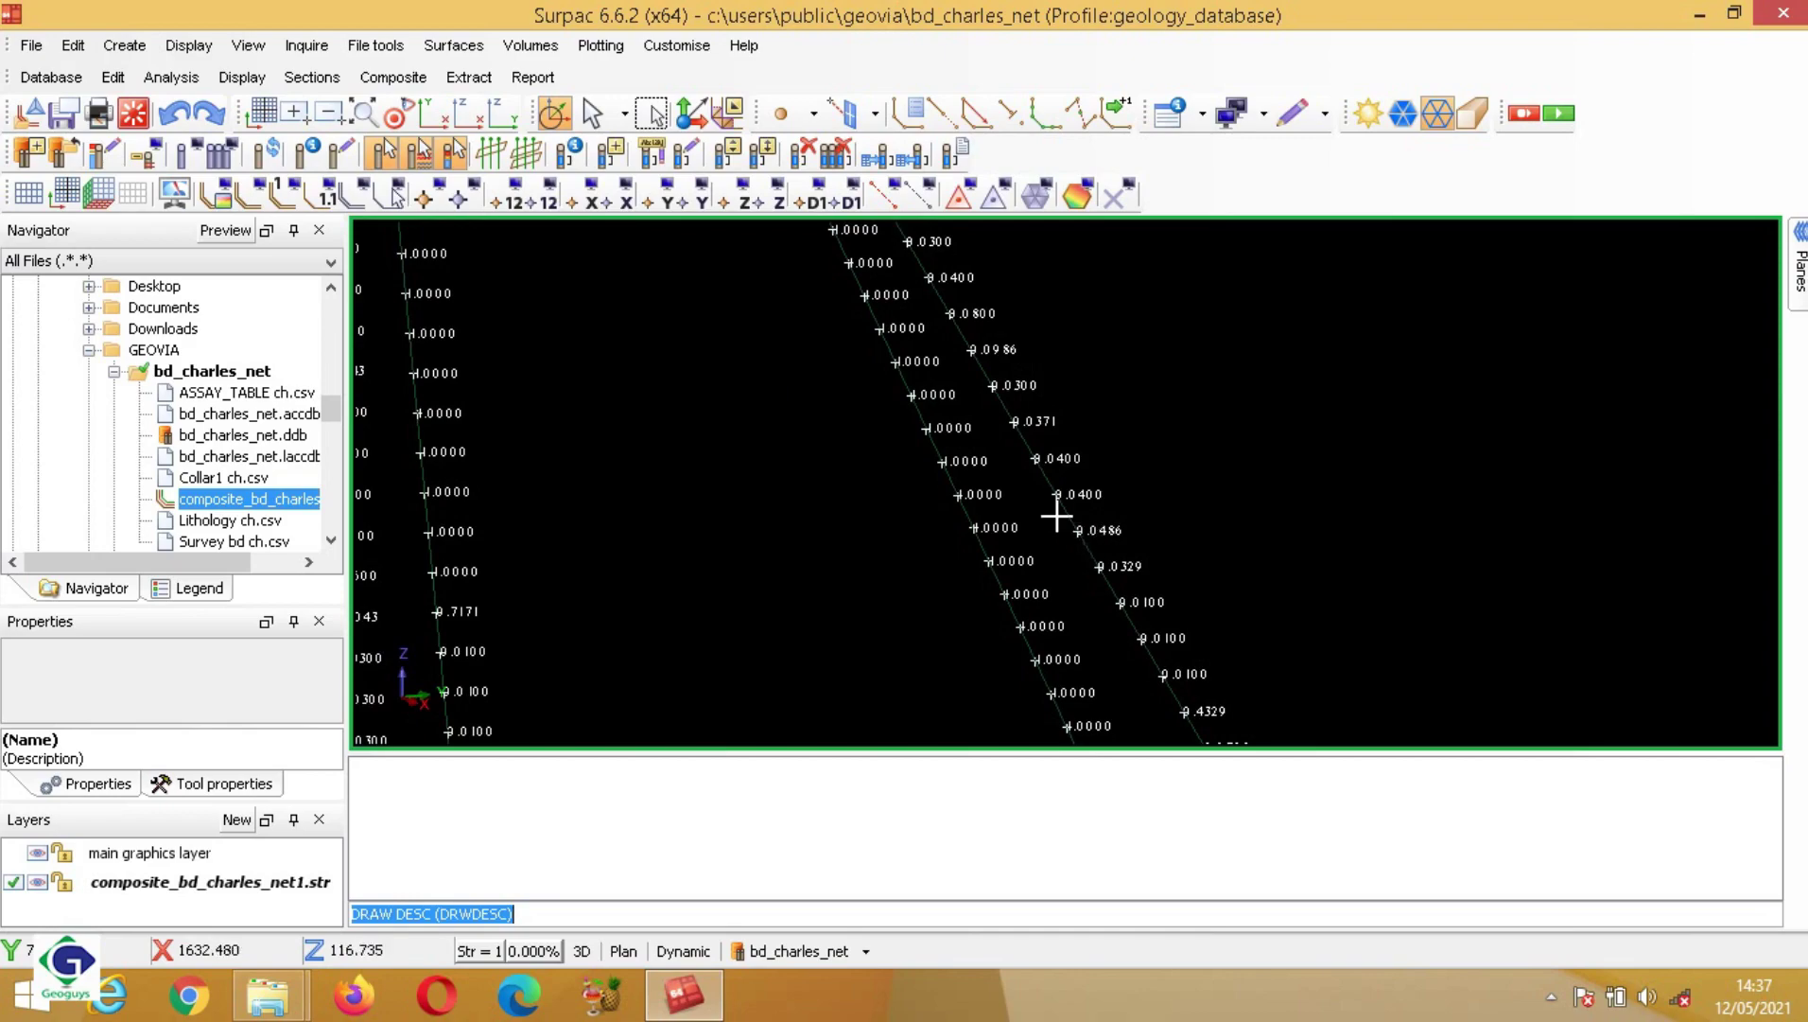
Step: Examine the labelled drillholes across the whole deposit from the side, obliquely and from above
{"action": "left_click", "coordinate": [1088, 352]}
{"action": "scroll", "coordinate": [1088, 351], "scroll_direction": "down", "scroll_amount": 6}
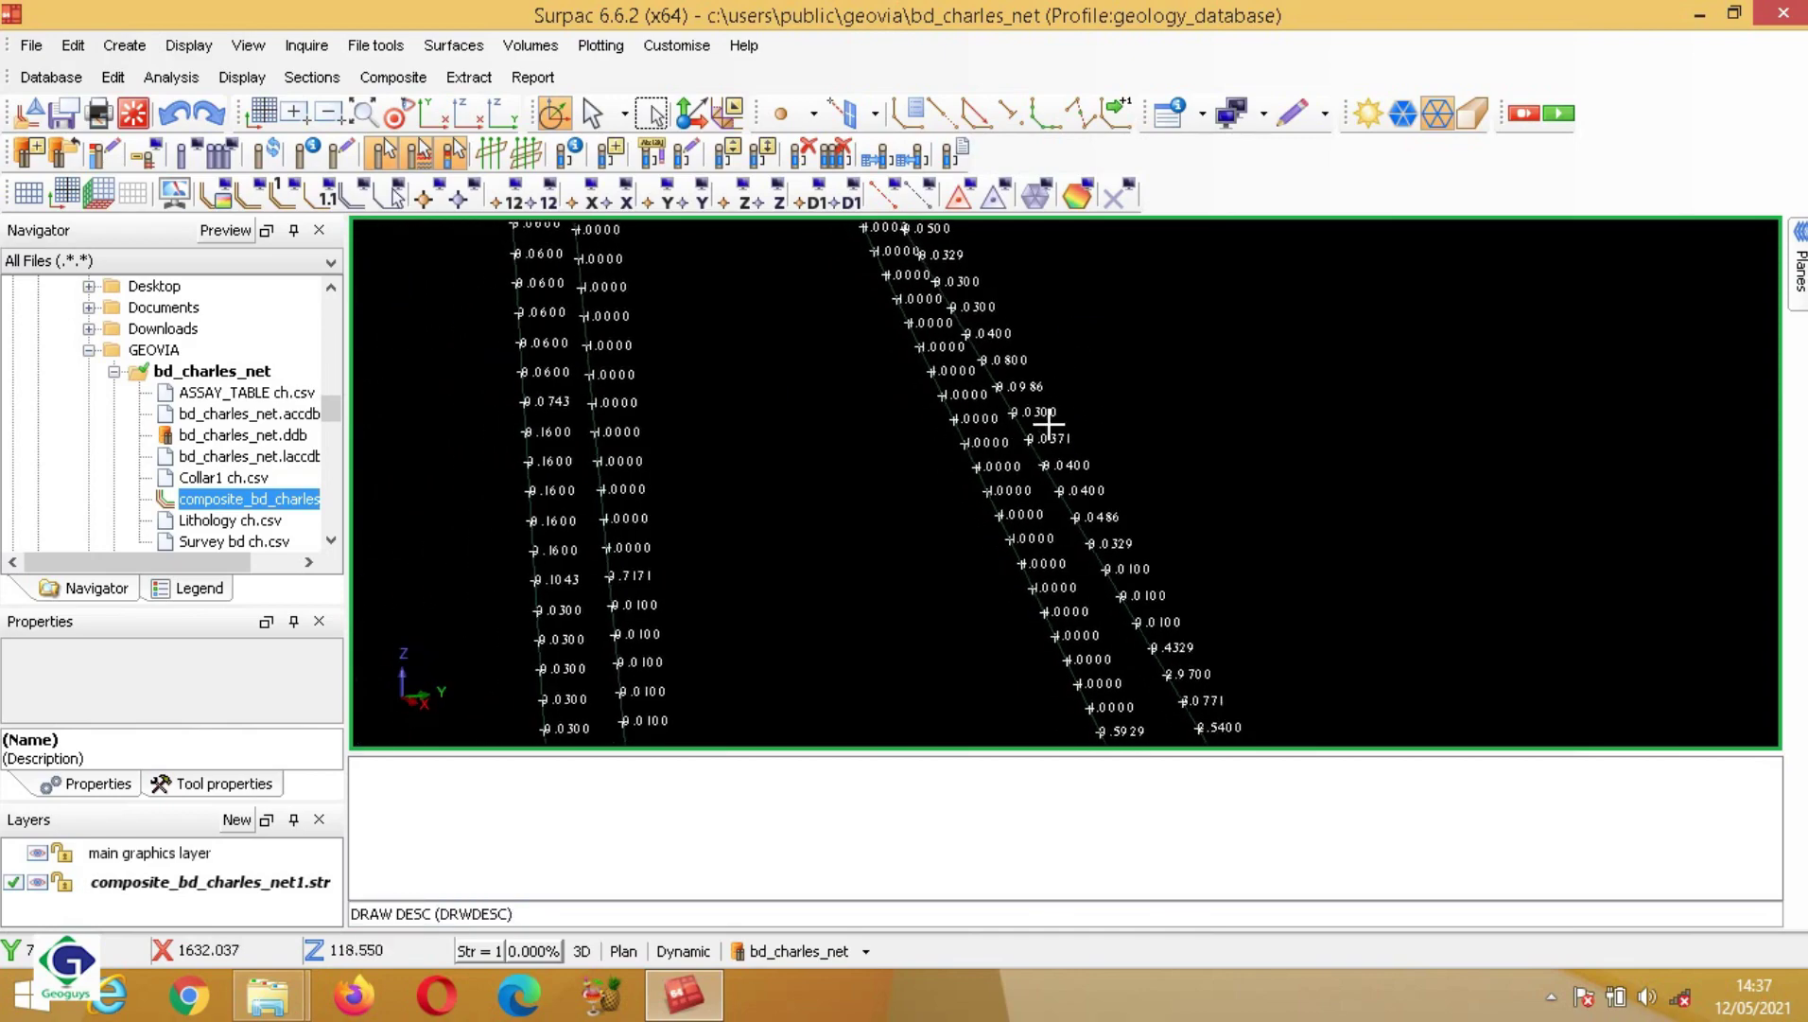
{"action": "scroll", "coordinate": [1060, 541], "scroll_direction": "down", "scroll_amount": 4}
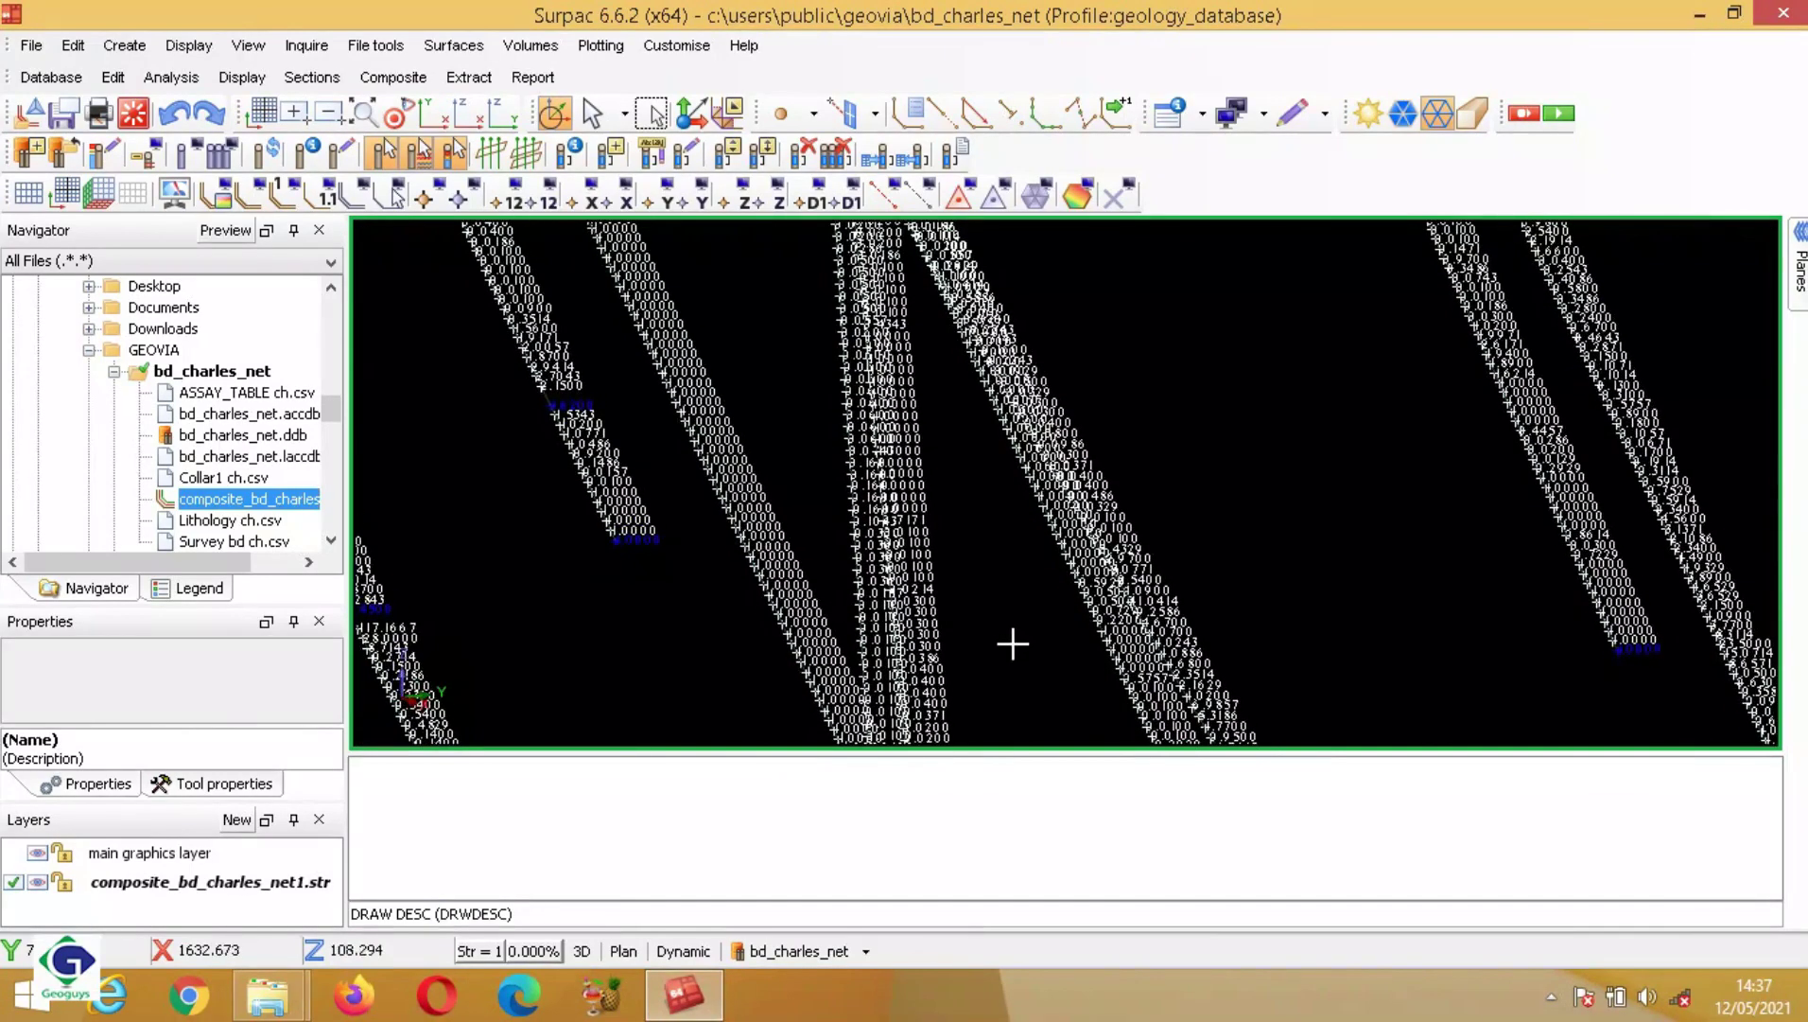
{"action": "scroll", "coordinate": [990, 505], "scroll_direction": "down", "scroll_amount": 5}
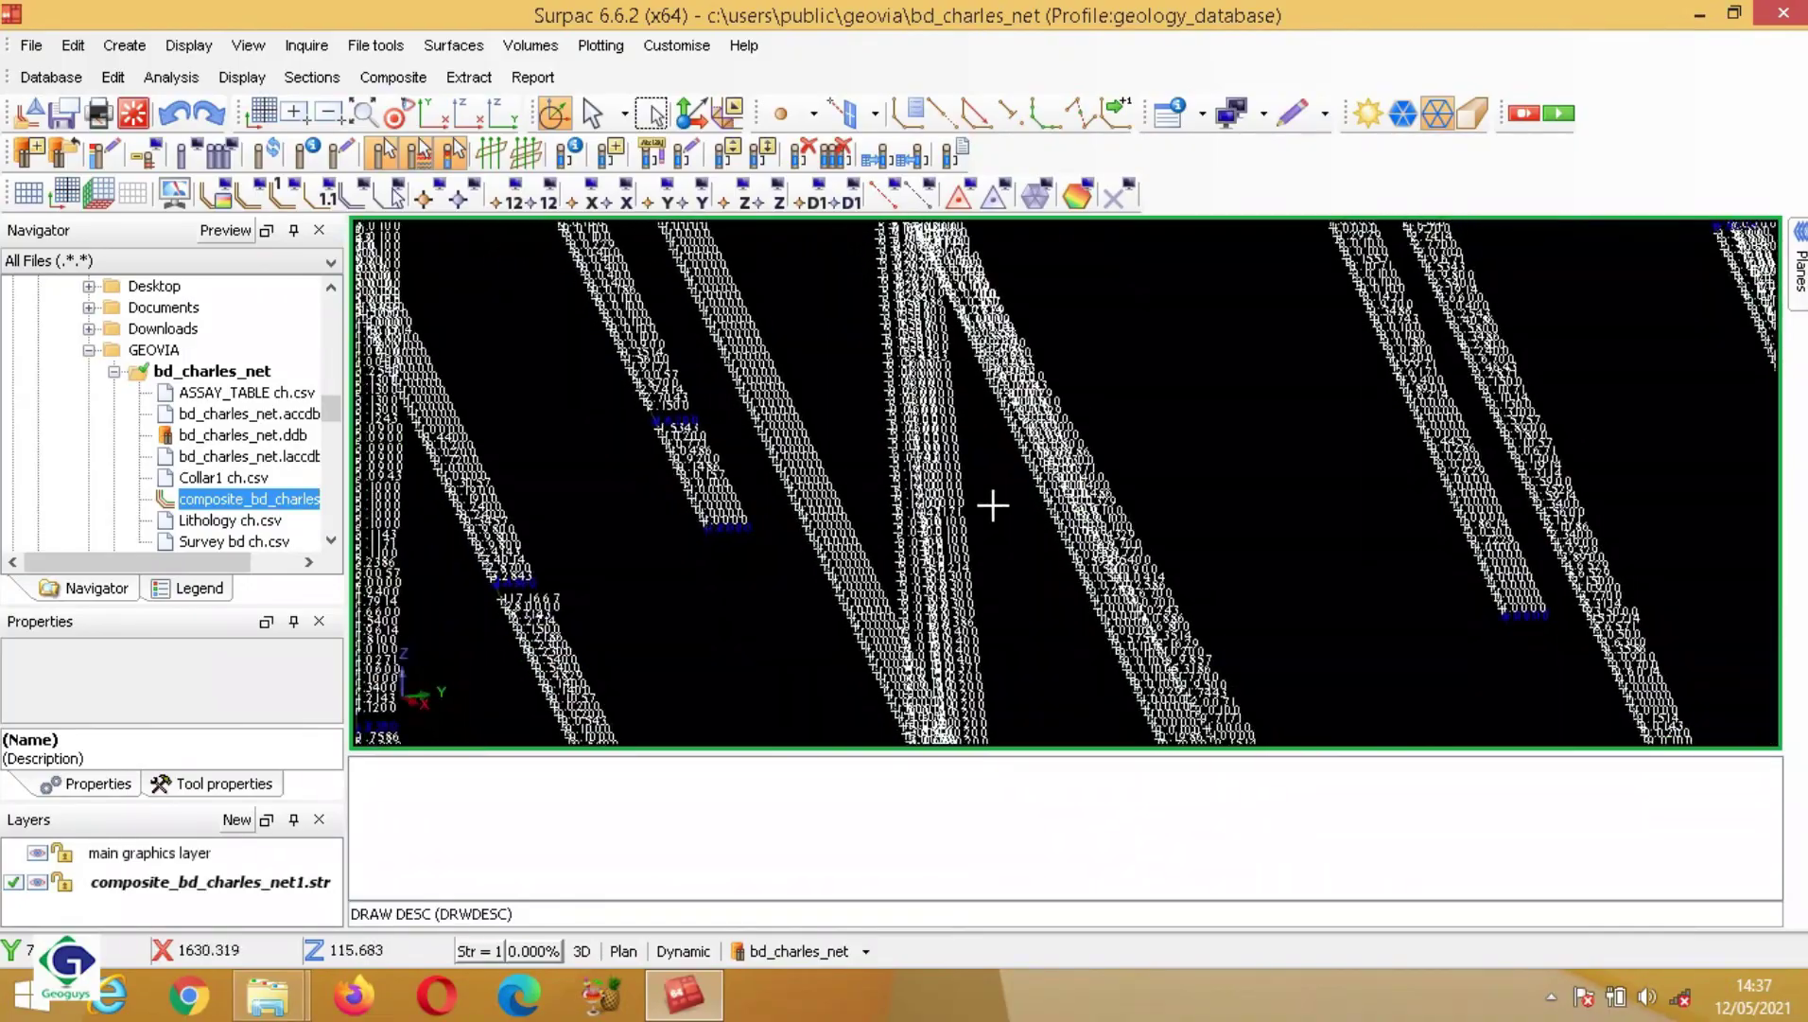
{"action": "scroll", "coordinate": [792, 573], "scroll_direction": "down", "scroll_amount": 3}
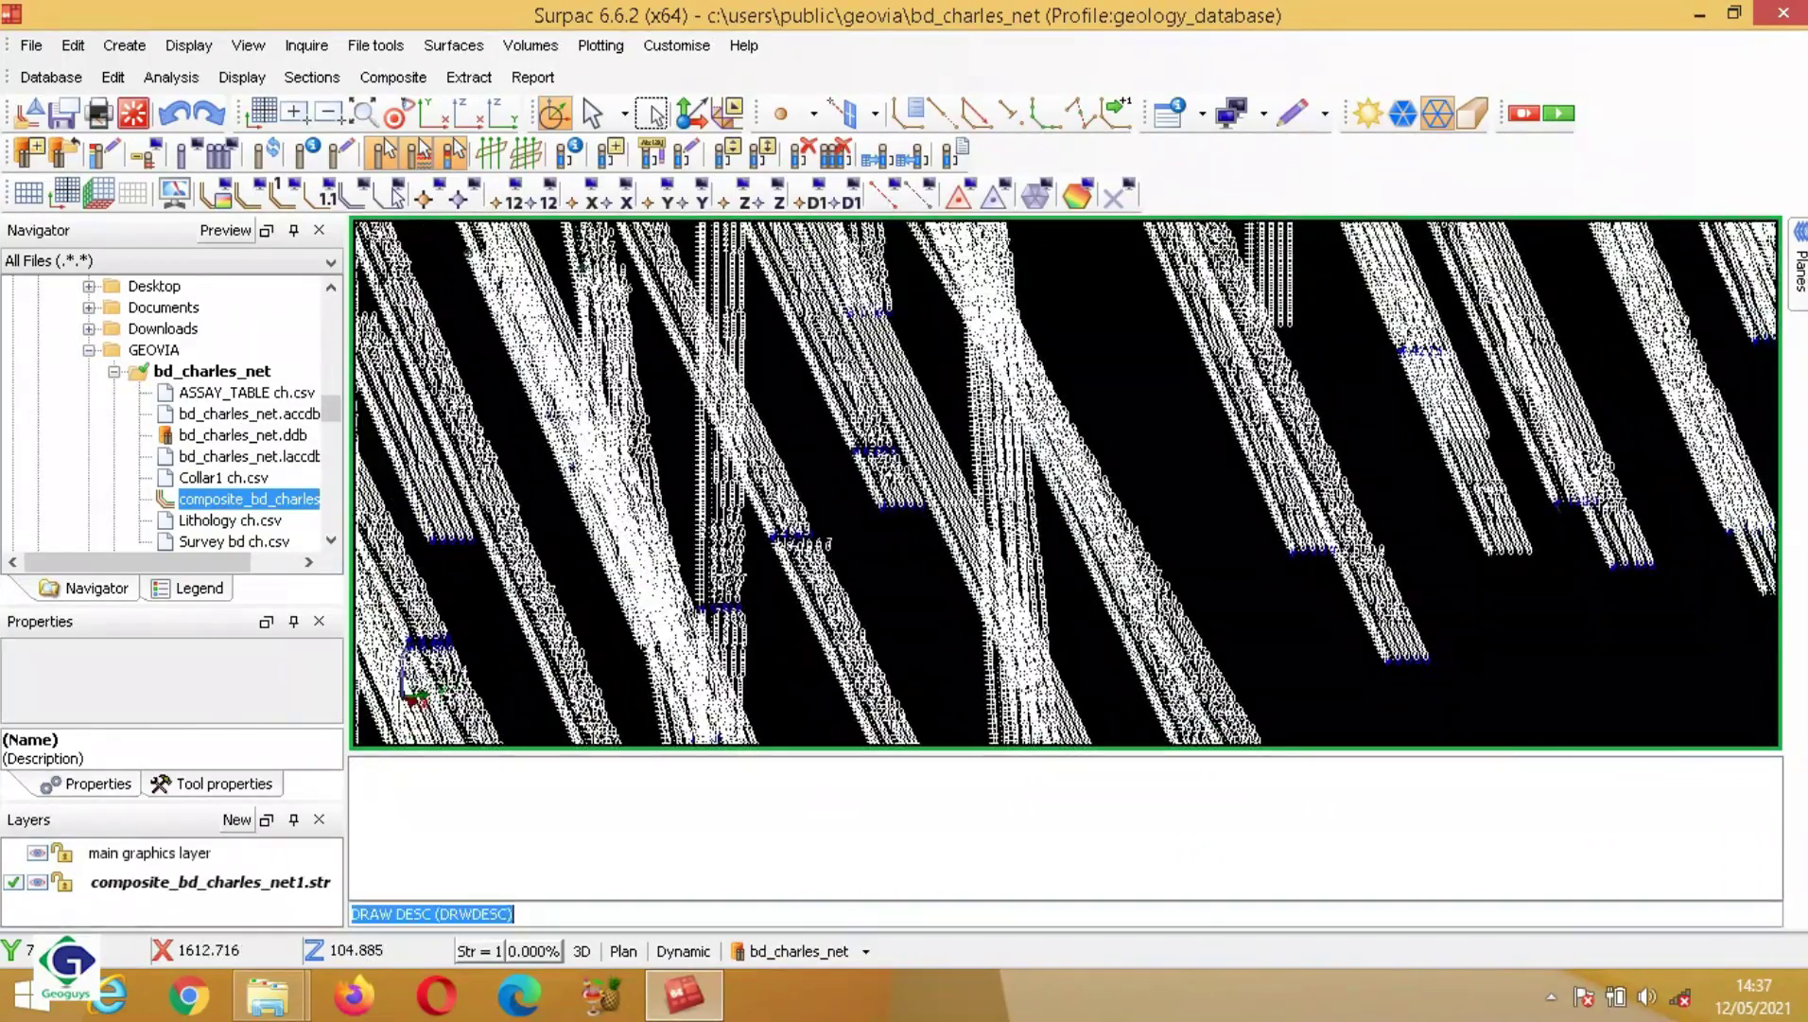
{"action": "scroll", "coordinate": [1240, 452], "scroll_direction": "down", "scroll_amount": 4}
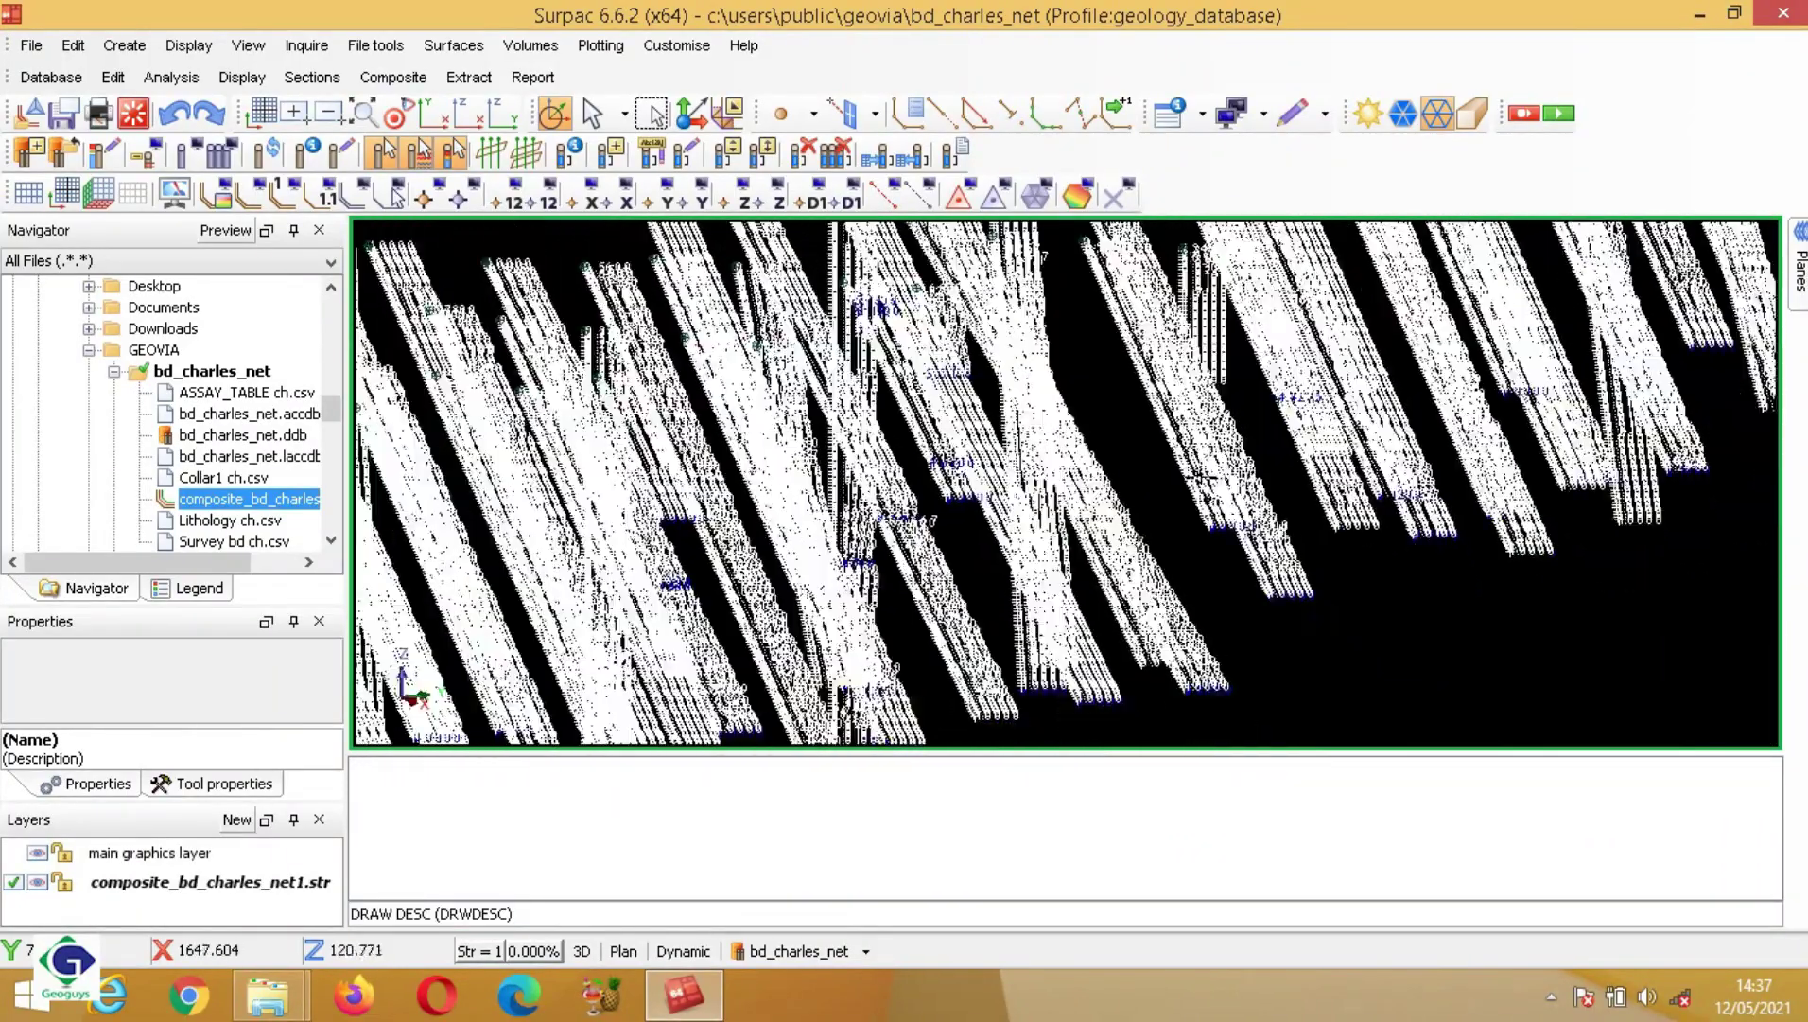
{"action": "right_click_drag", "start_coordinate": [1088, 571], "coordinate": [1036, 587]}
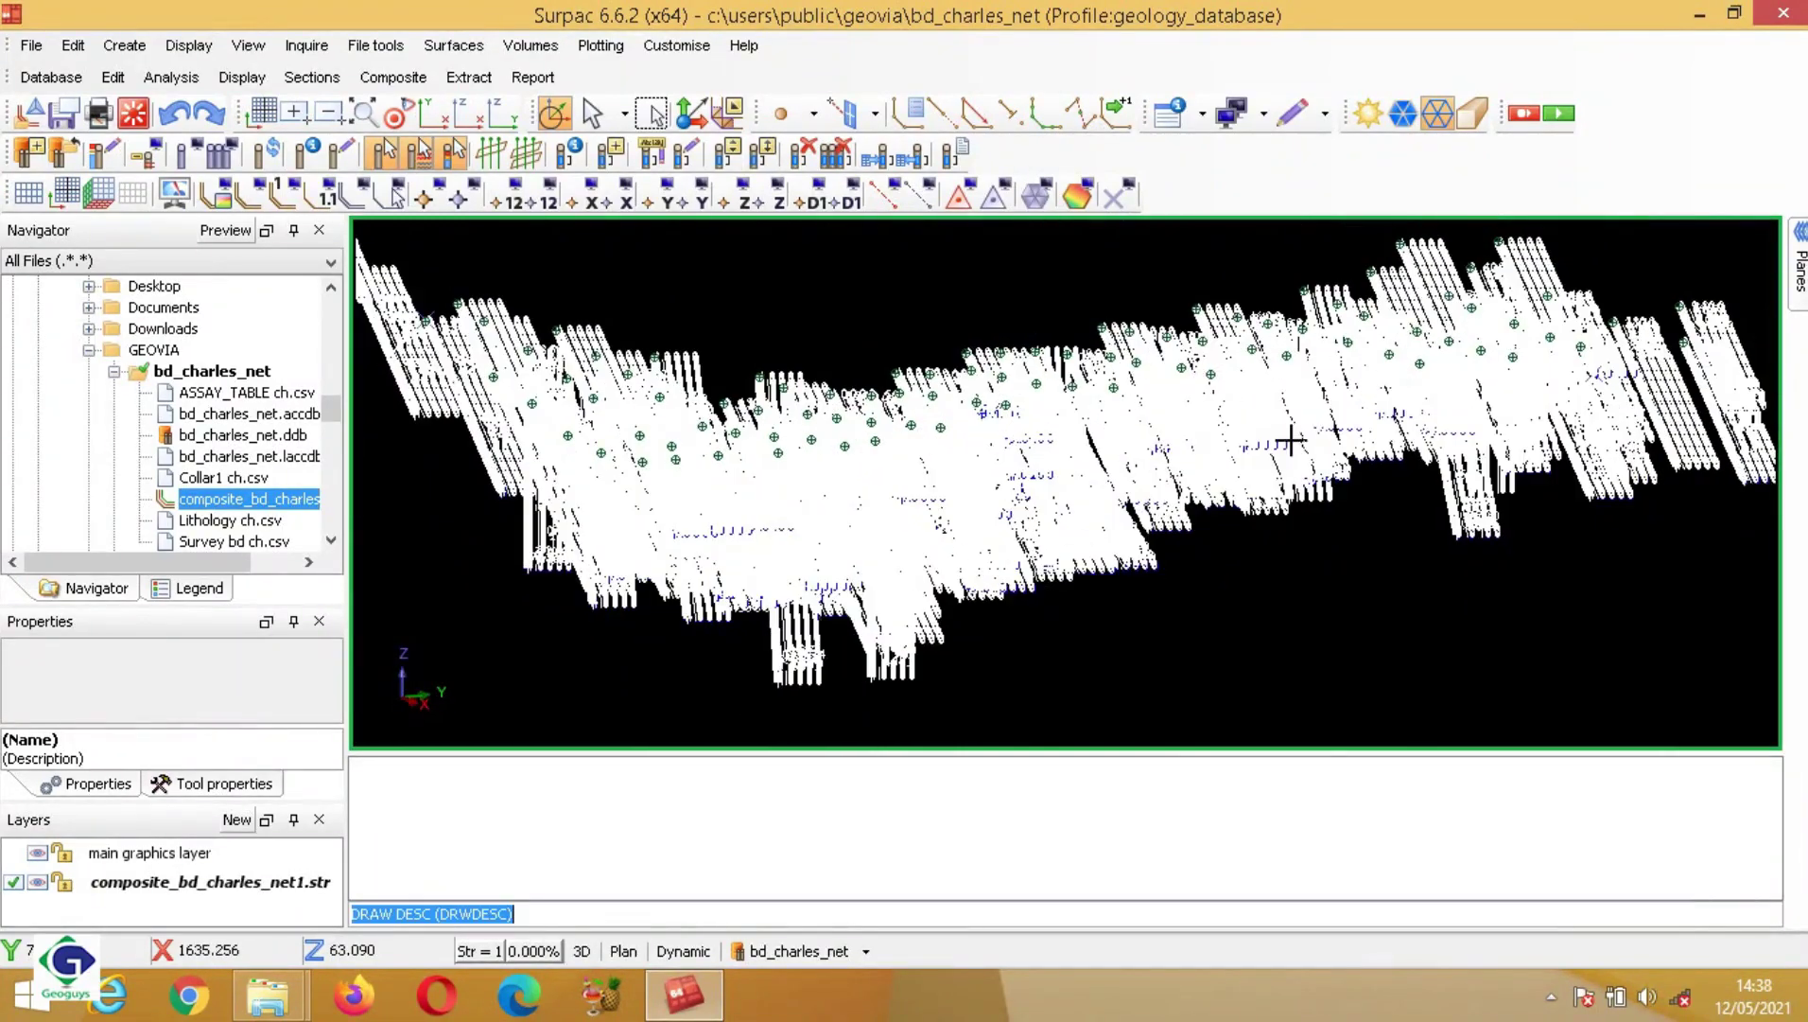
{"action": "mouse_move", "coordinate": [1507, 387]}
{"action": "right_mouse_down"}
{"action": "mouse_move", "coordinate": [1380, 440]}
{"action": "mouse_move", "coordinate": [1393, 400]}
{"action": "mouse_move", "coordinate": [1450, 382]}
{"action": "mouse_move", "coordinate": [1438, 362]}
{"action": "mouse_move", "coordinate": [1437, 402]}
{"action": "mouse_move", "coordinate": [1406, 406]}
{"action": "right_mouse_up"}
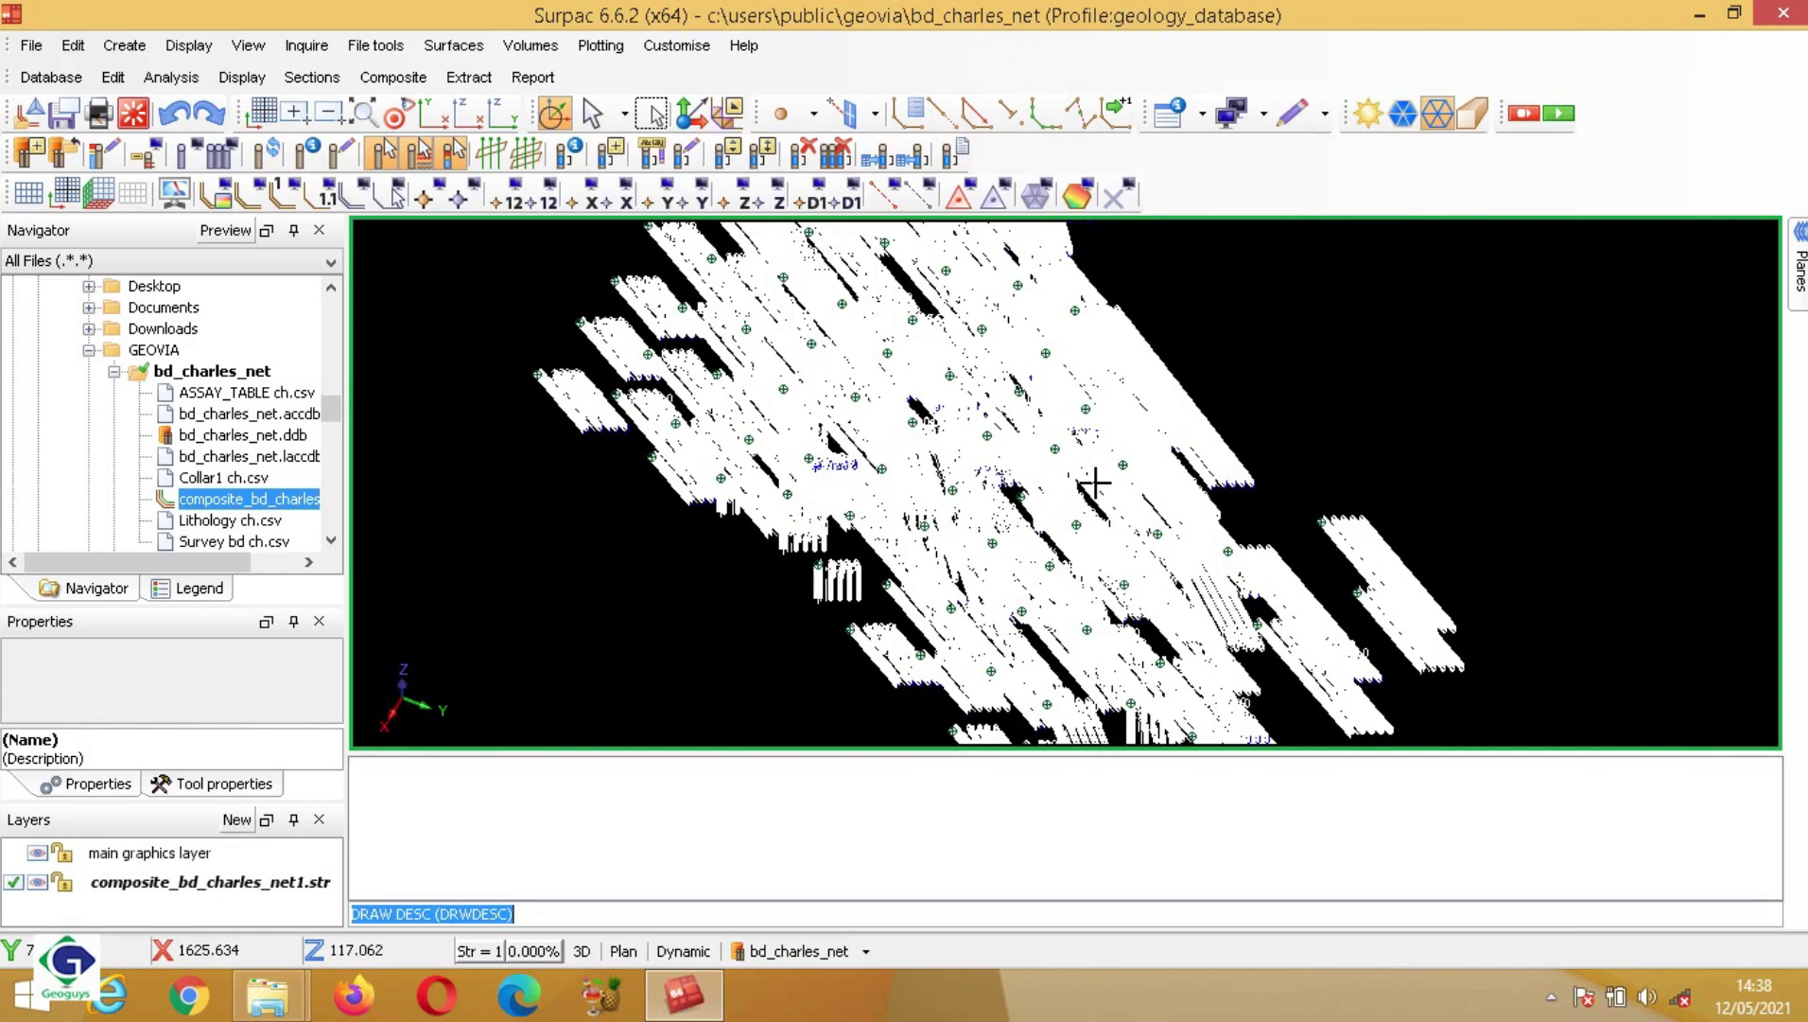
{"action": "left_click_drag", "start_coordinate": [1151, 595], "coordinate": [1166, 497]}
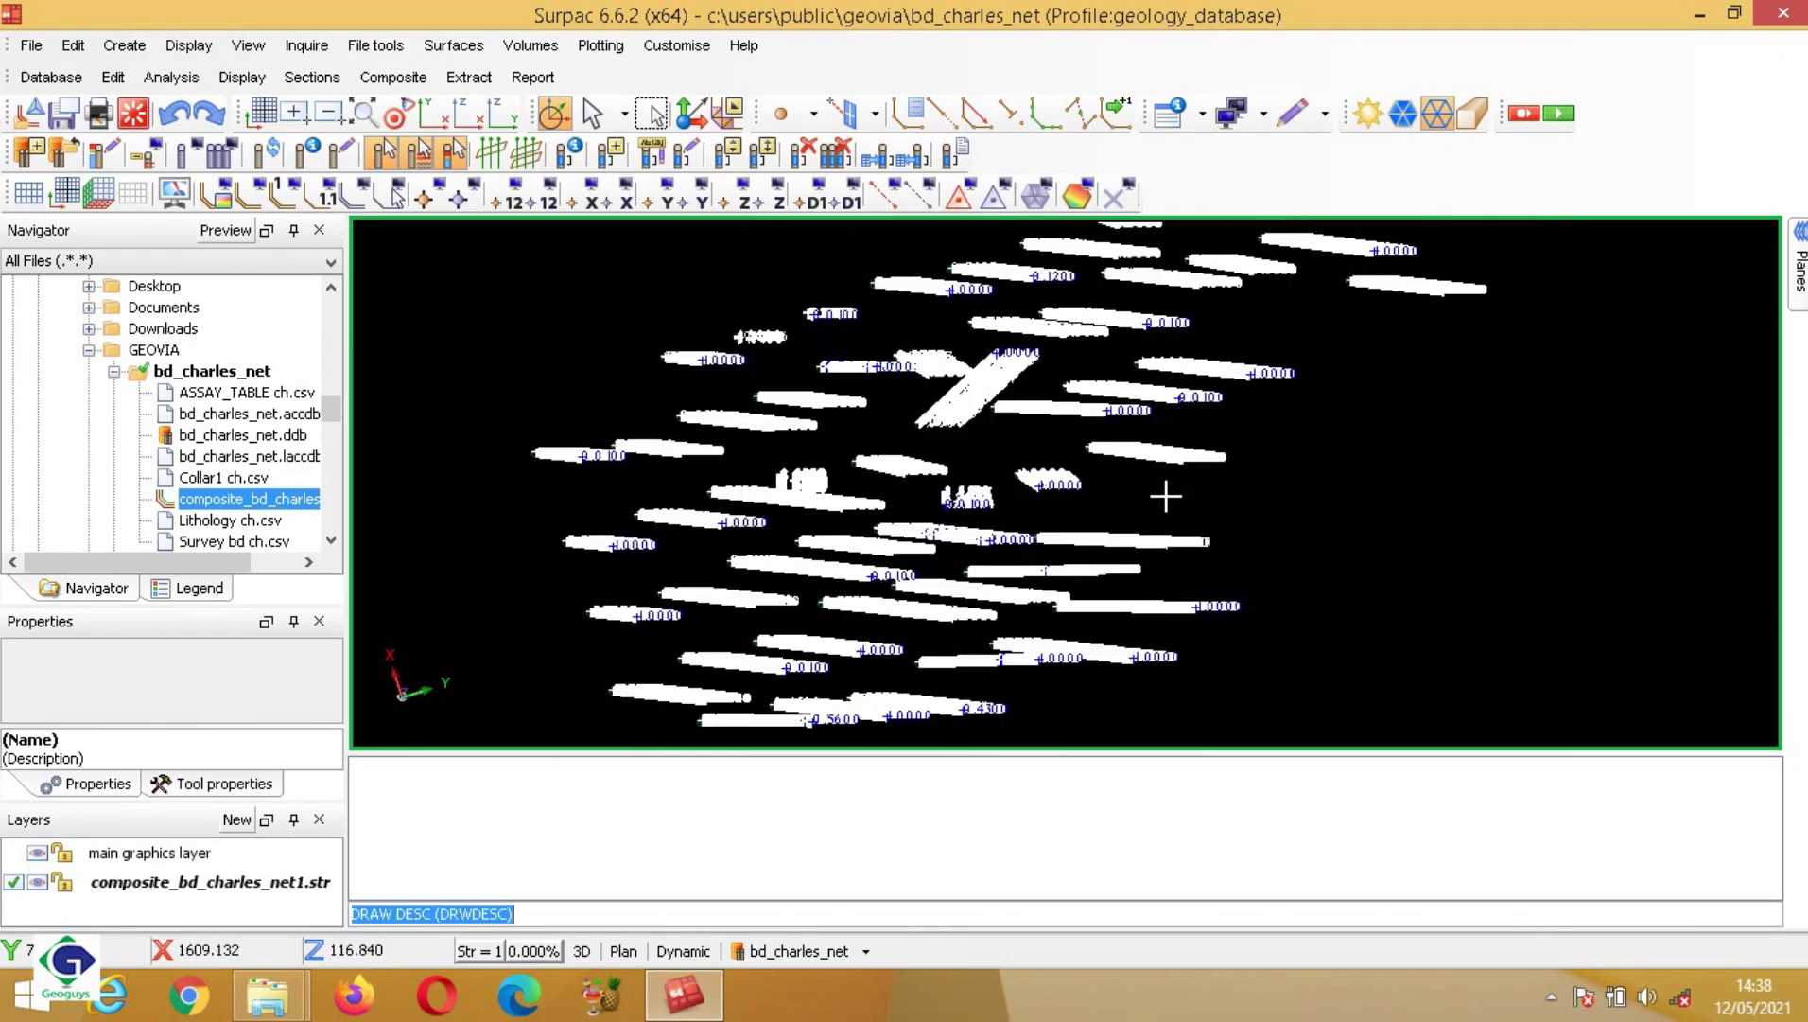
Step: Open composite_bd_charles_net1.str as text in Notepad and examine the coordinates and grade in the first composite record
{"action": "right_click", "coordinate": [253, 498]}
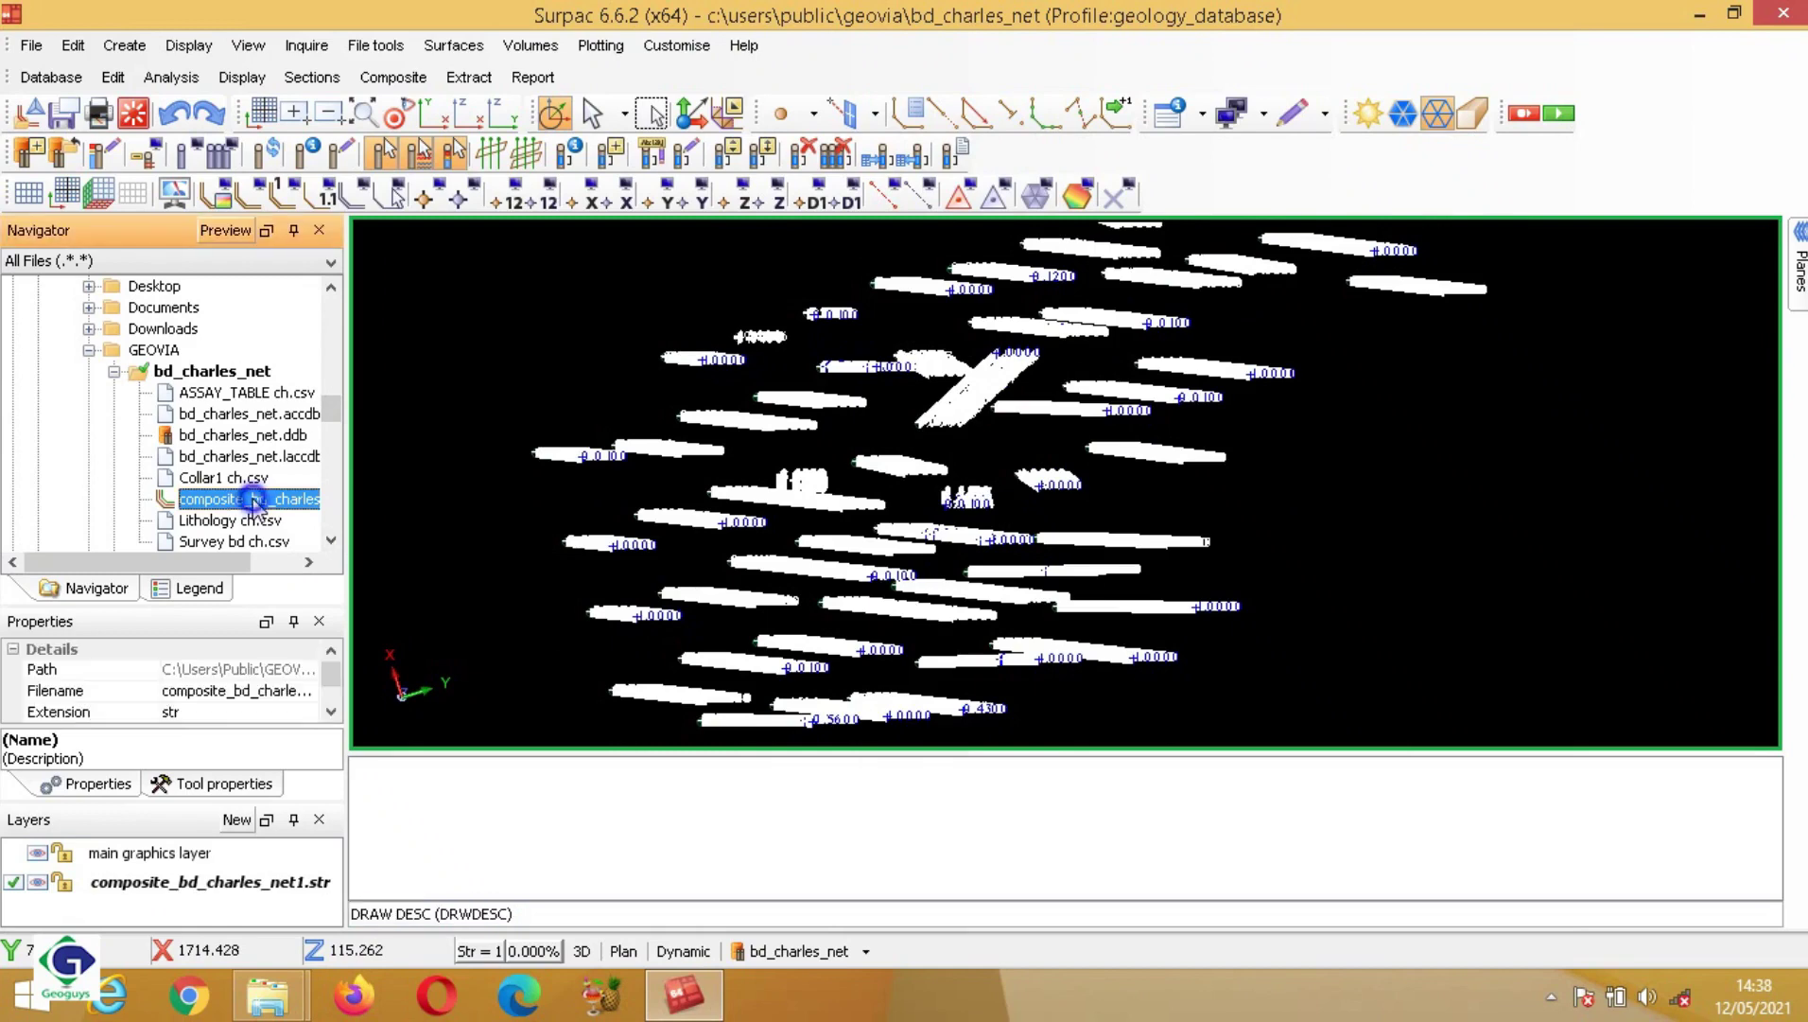
{"action": "left_click", "coordinate": [310, 416]}
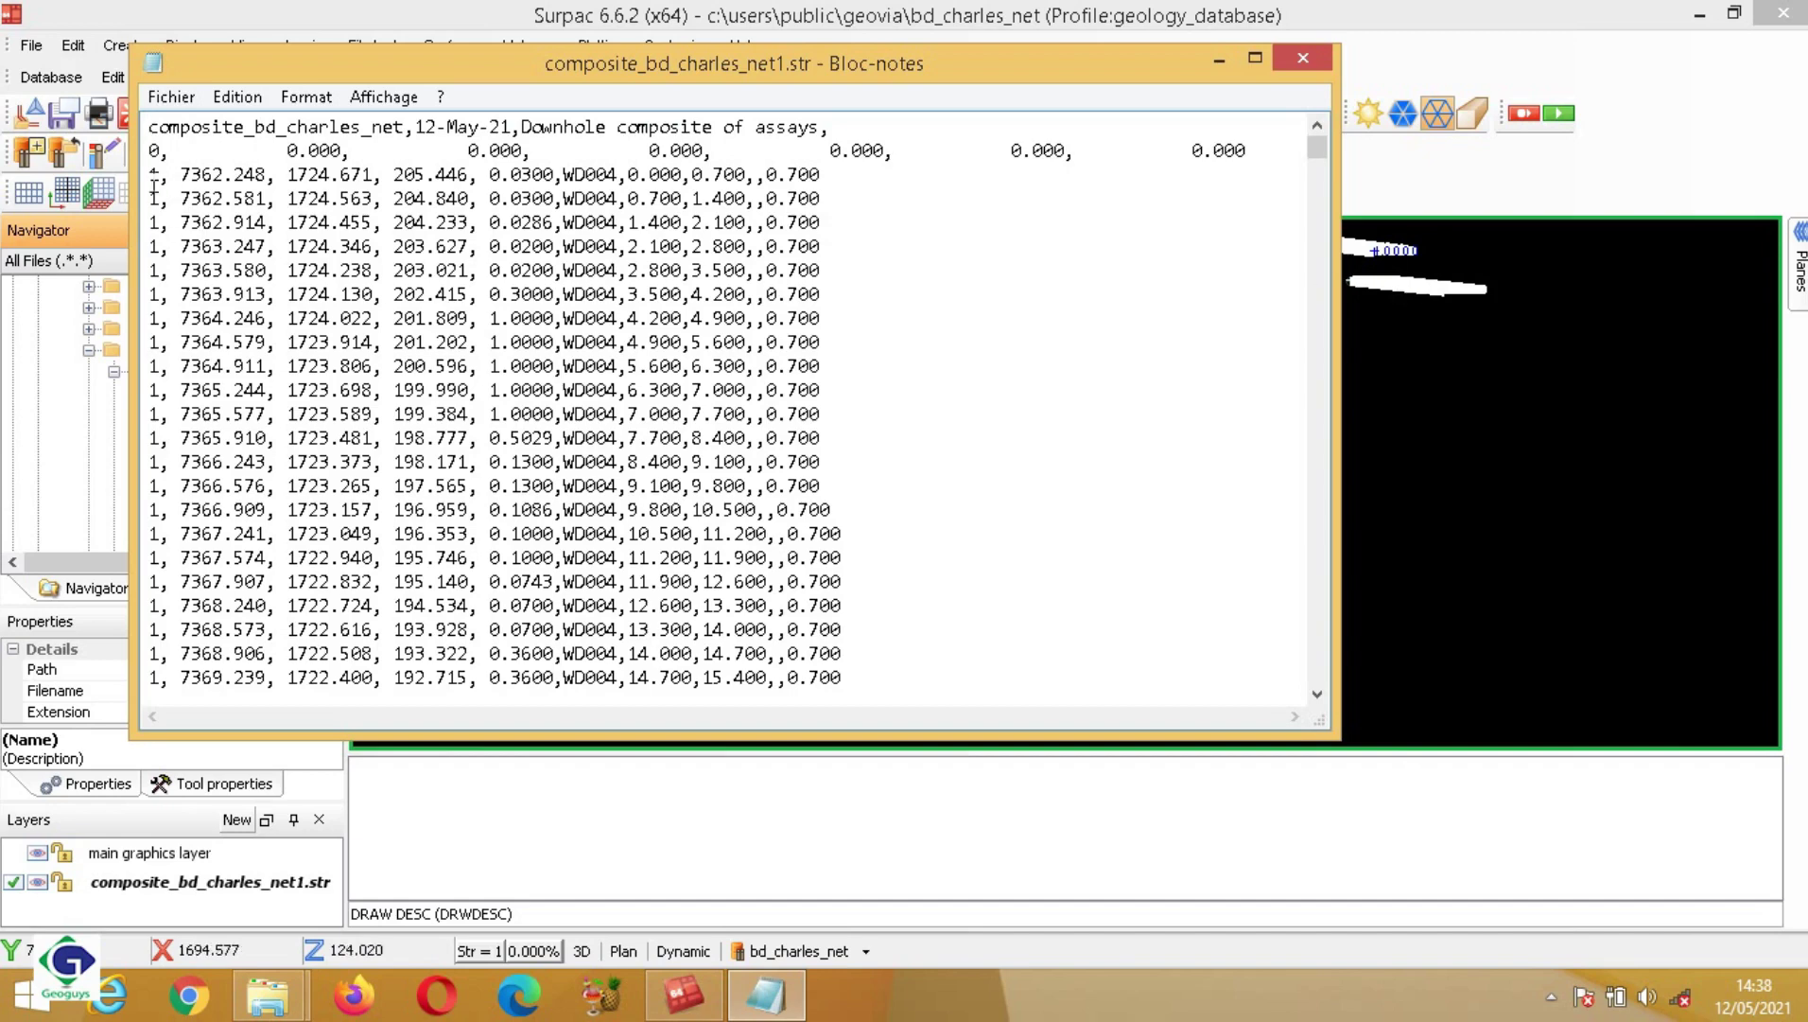
{"action": "left_click_drag", "start_coordinate": [182, 174], "coordinate": [269, 177]}
{"action": "left_click", "coordinate": [219, 137]}
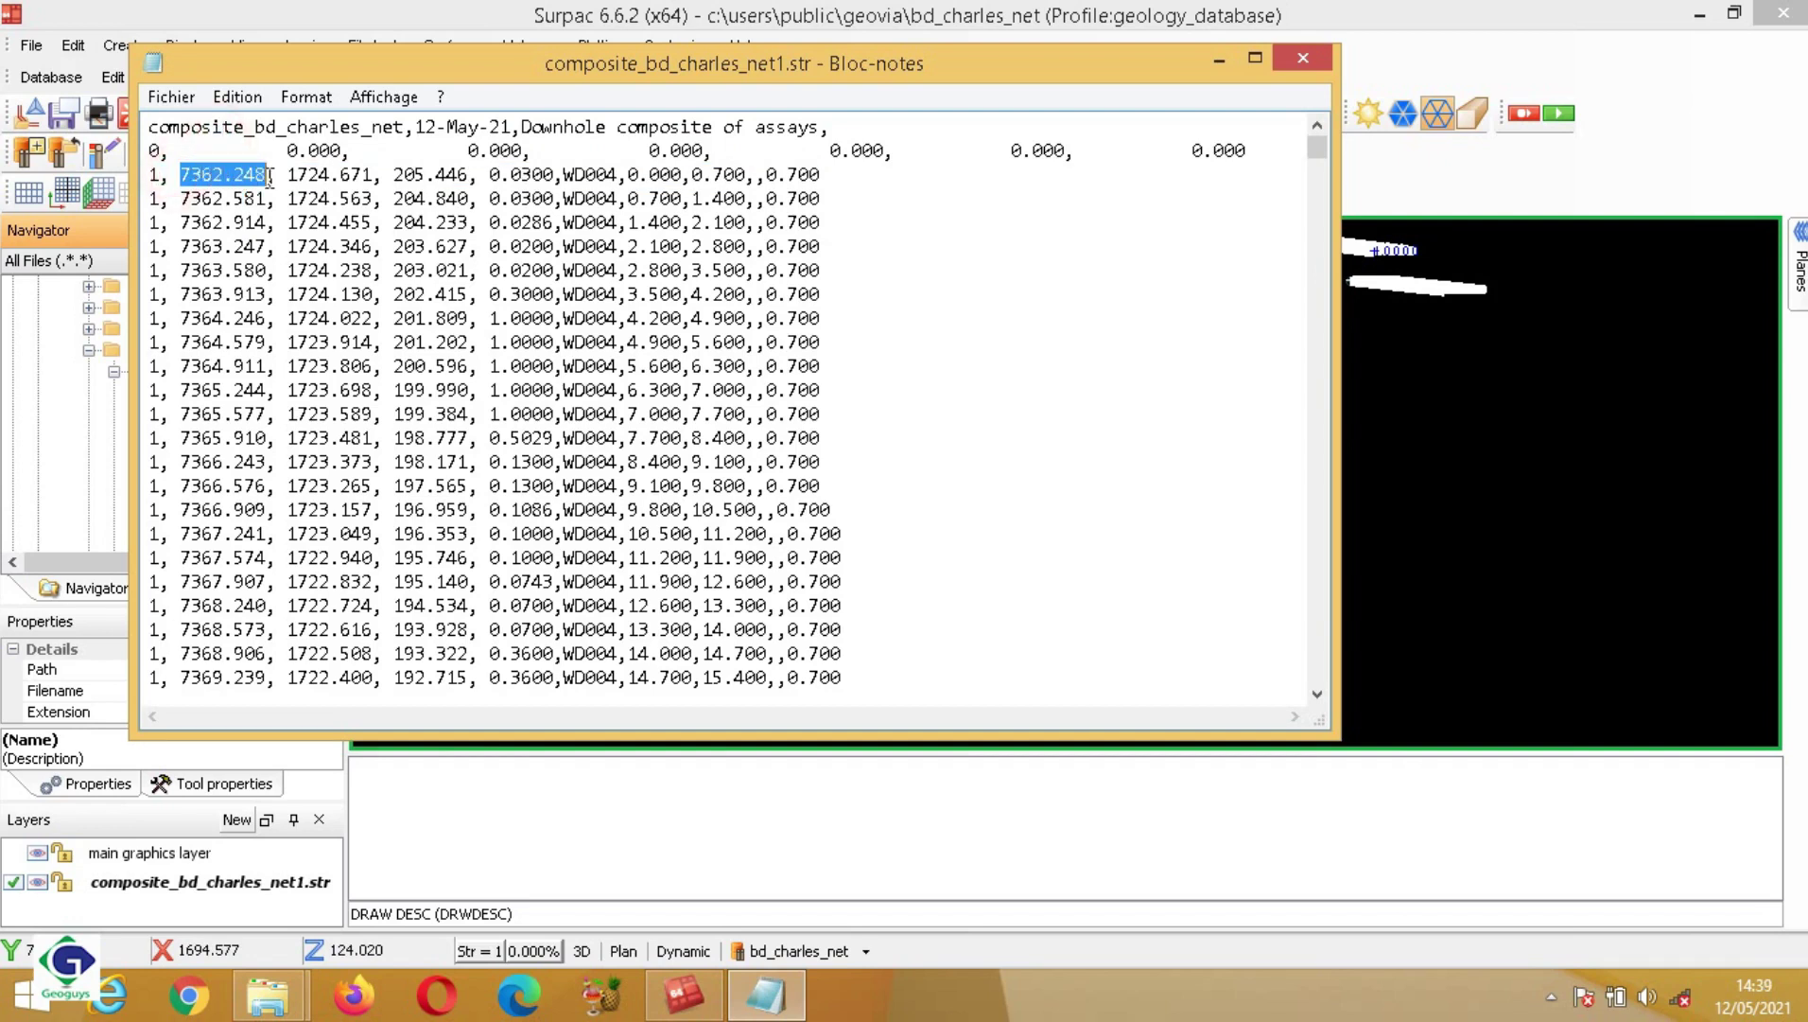
{"action": "left_click", "coordinate": [288, 175]}
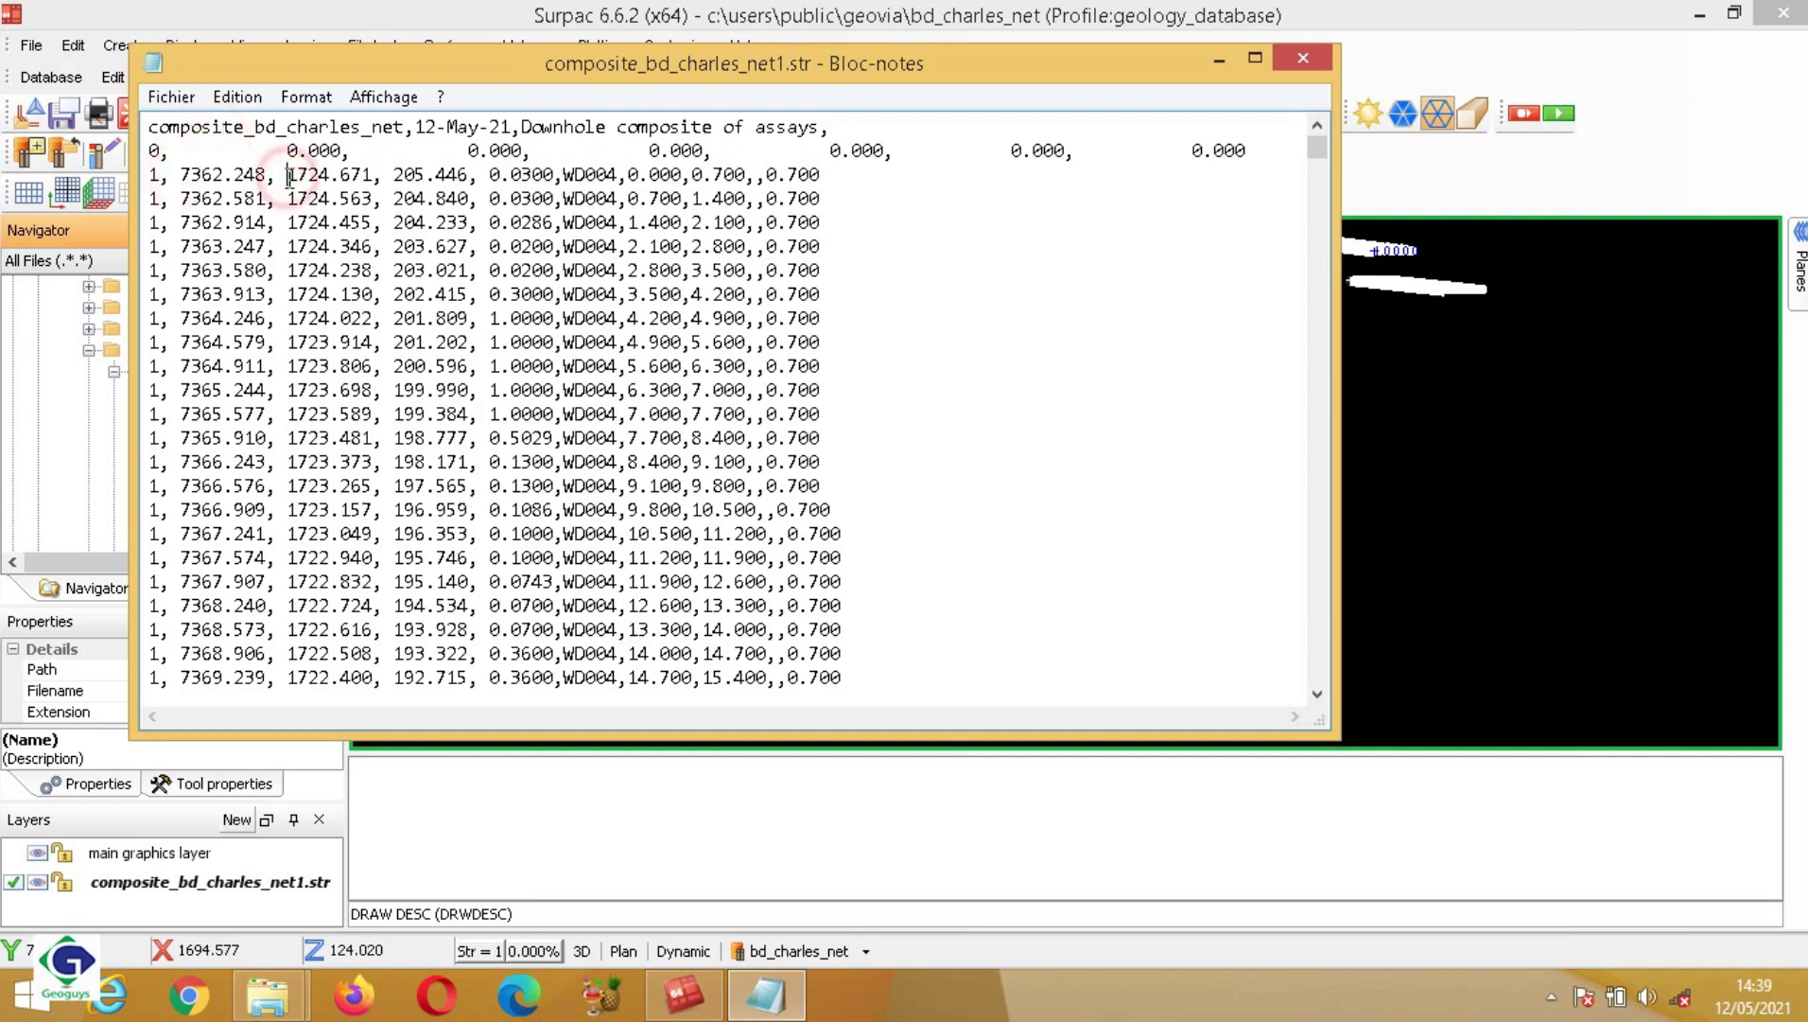
{"action": "left_click_drag", "start_coordinate": [286, 175], "coordinate": [556, 175]}
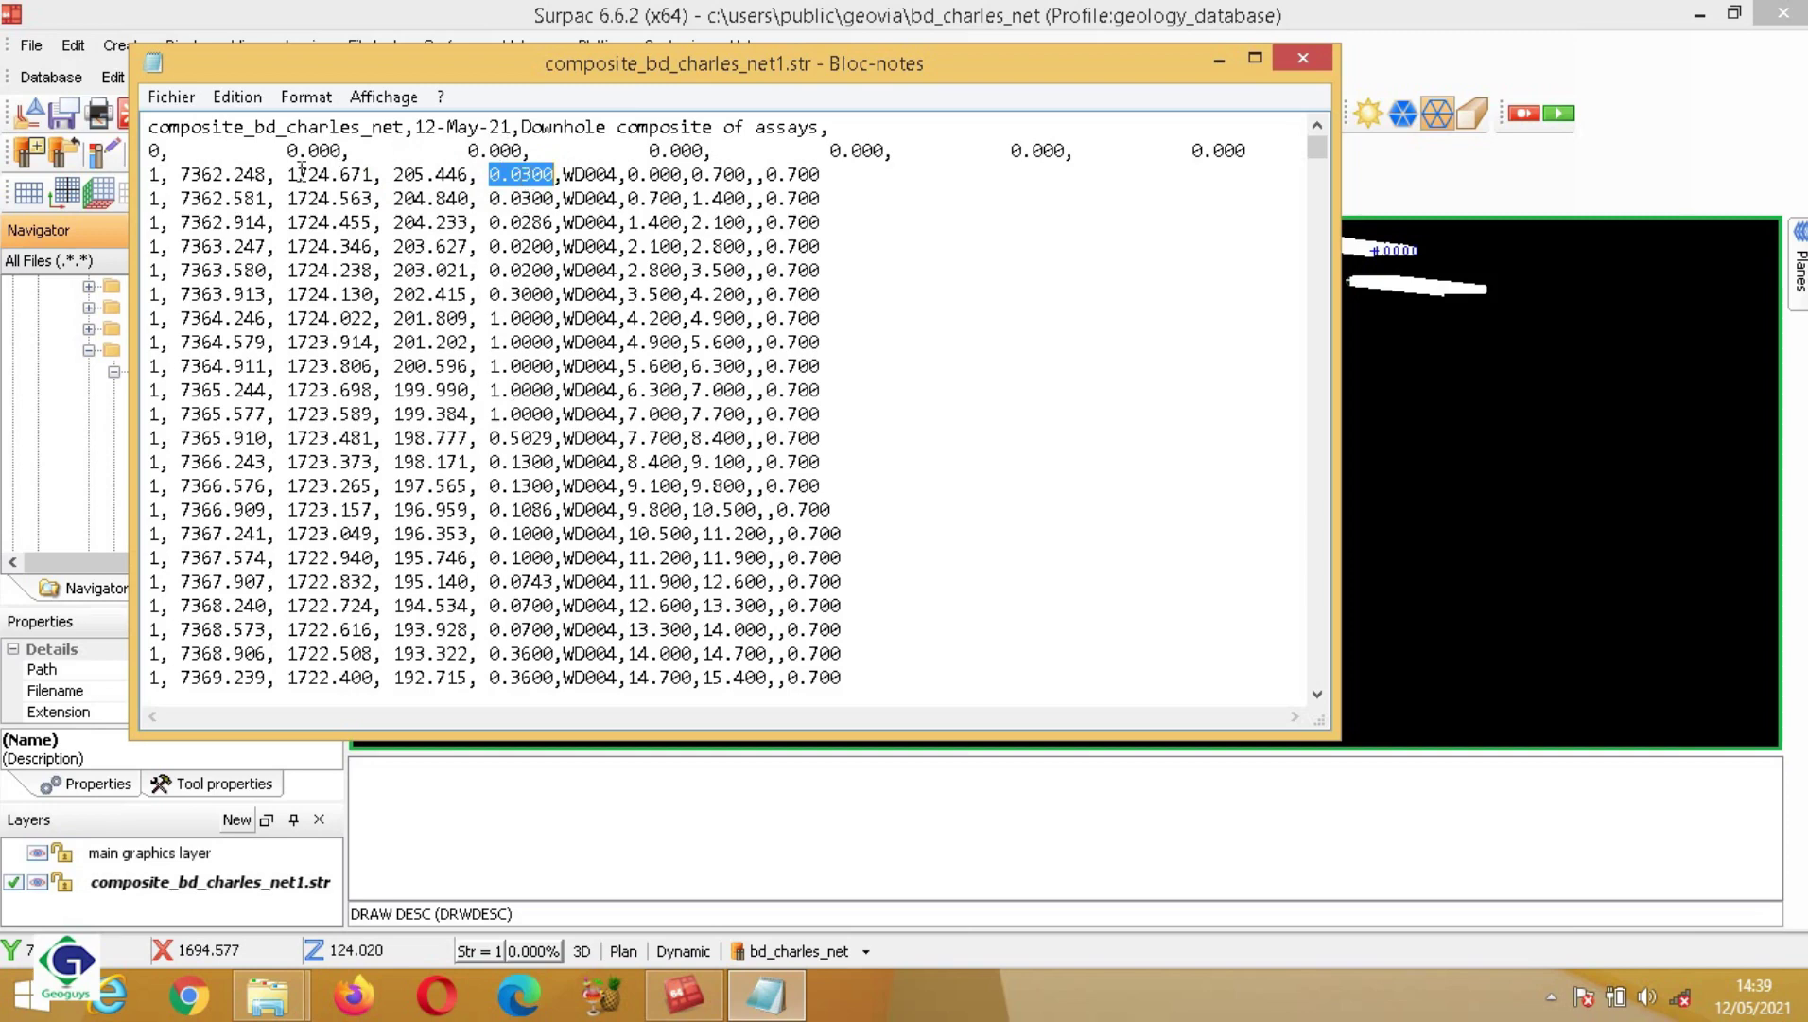
{"action": "left_click_drag", "start_coordinate": [146, 178], "coordinate": [842, 174]}
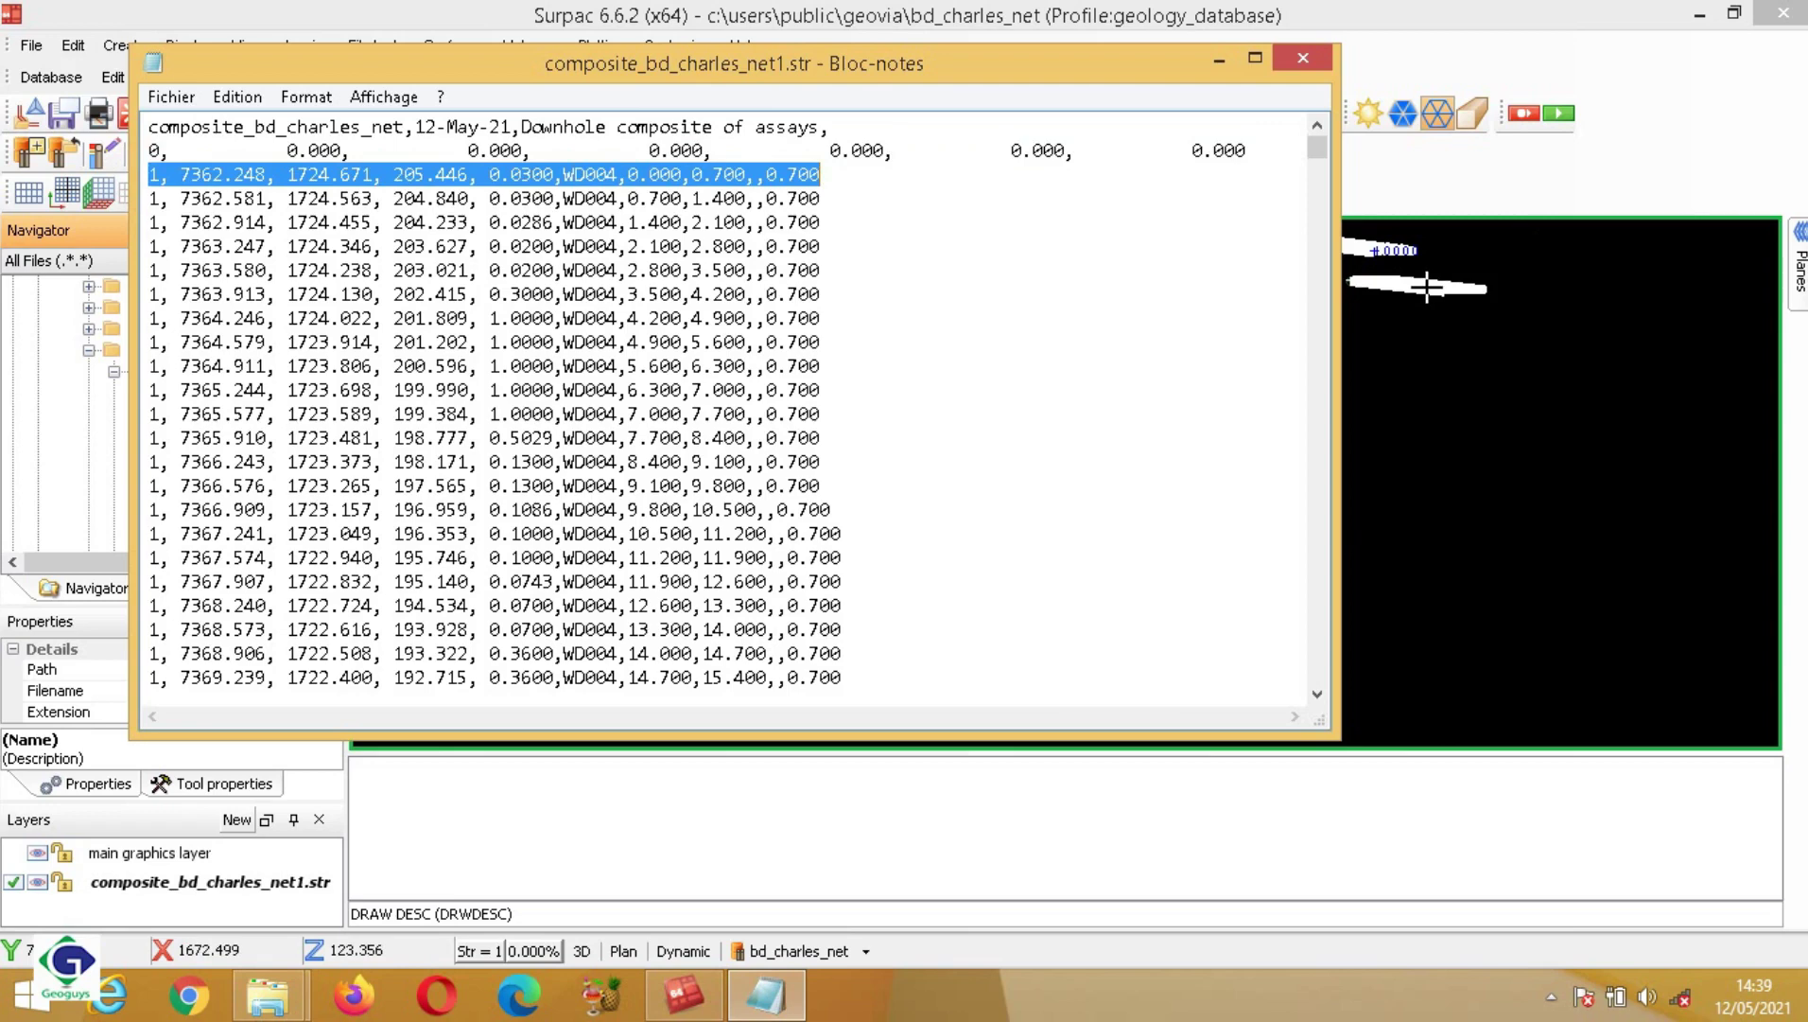
{"action": "left_click", "coordinate": [1035, 321]}
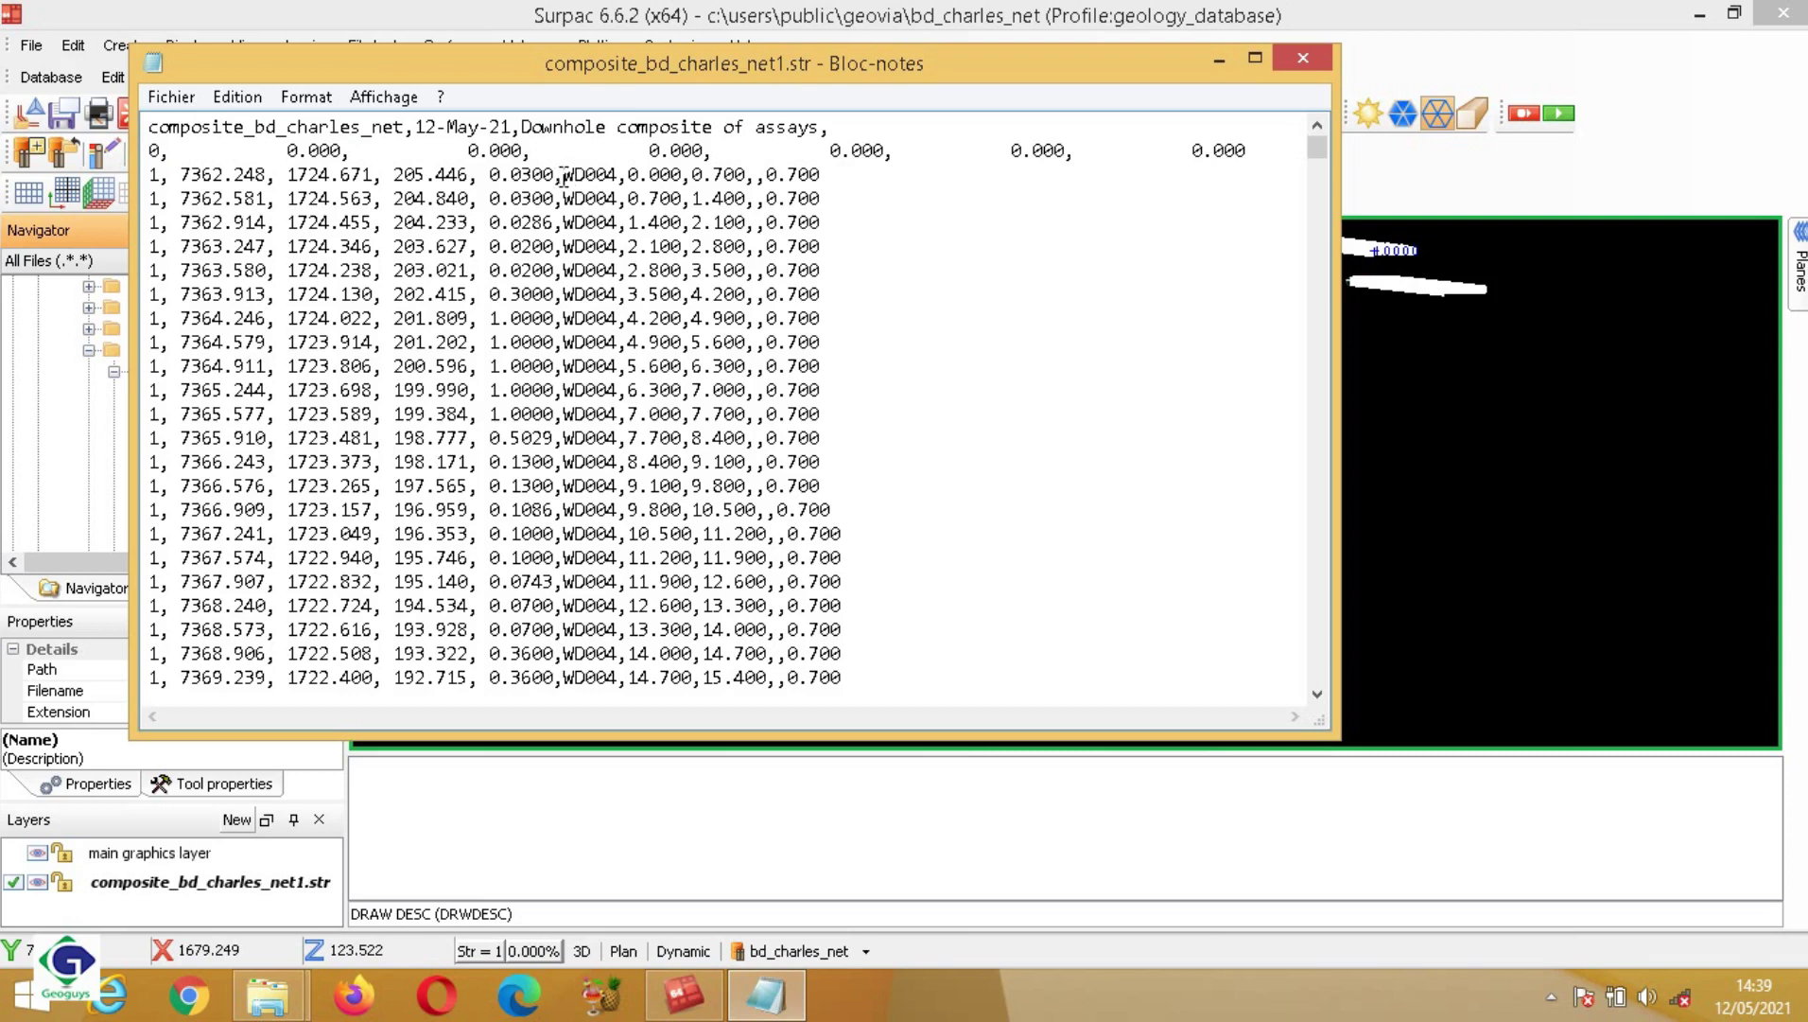
Step: Examine the hole ID, from and to depths, and composite length fields in the first record
{"action": "left_click_drag", "start_coordinate": [564, 174], "coordinate": [618, 179]}
{"action": "left_click", "coordinate": [649, 177]}
{"action": "left_click_drag", "start_coordinate": [626, 175], "coordinate": [749, 177]}
{"action": "left_click_drag", "start_coordinate": [628, 176], "coordinate": [825, 179]}
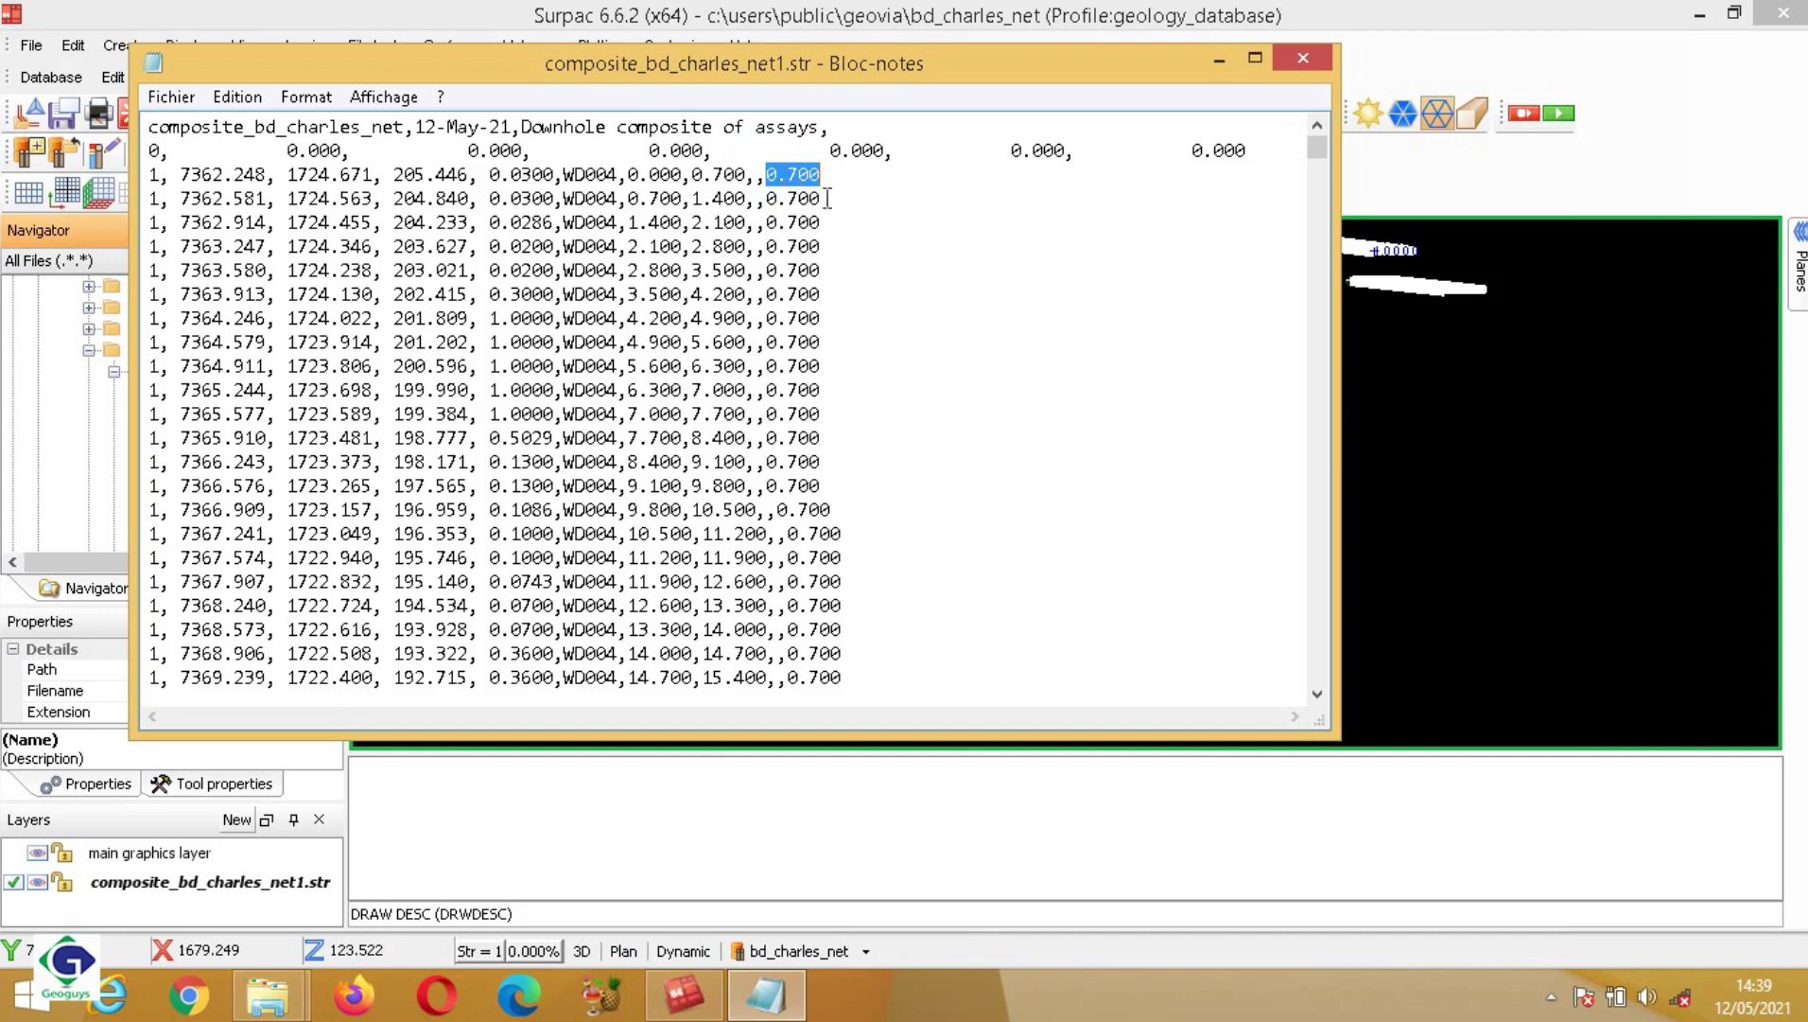
{"action": "left_click", "coordinate": [827, 198]}
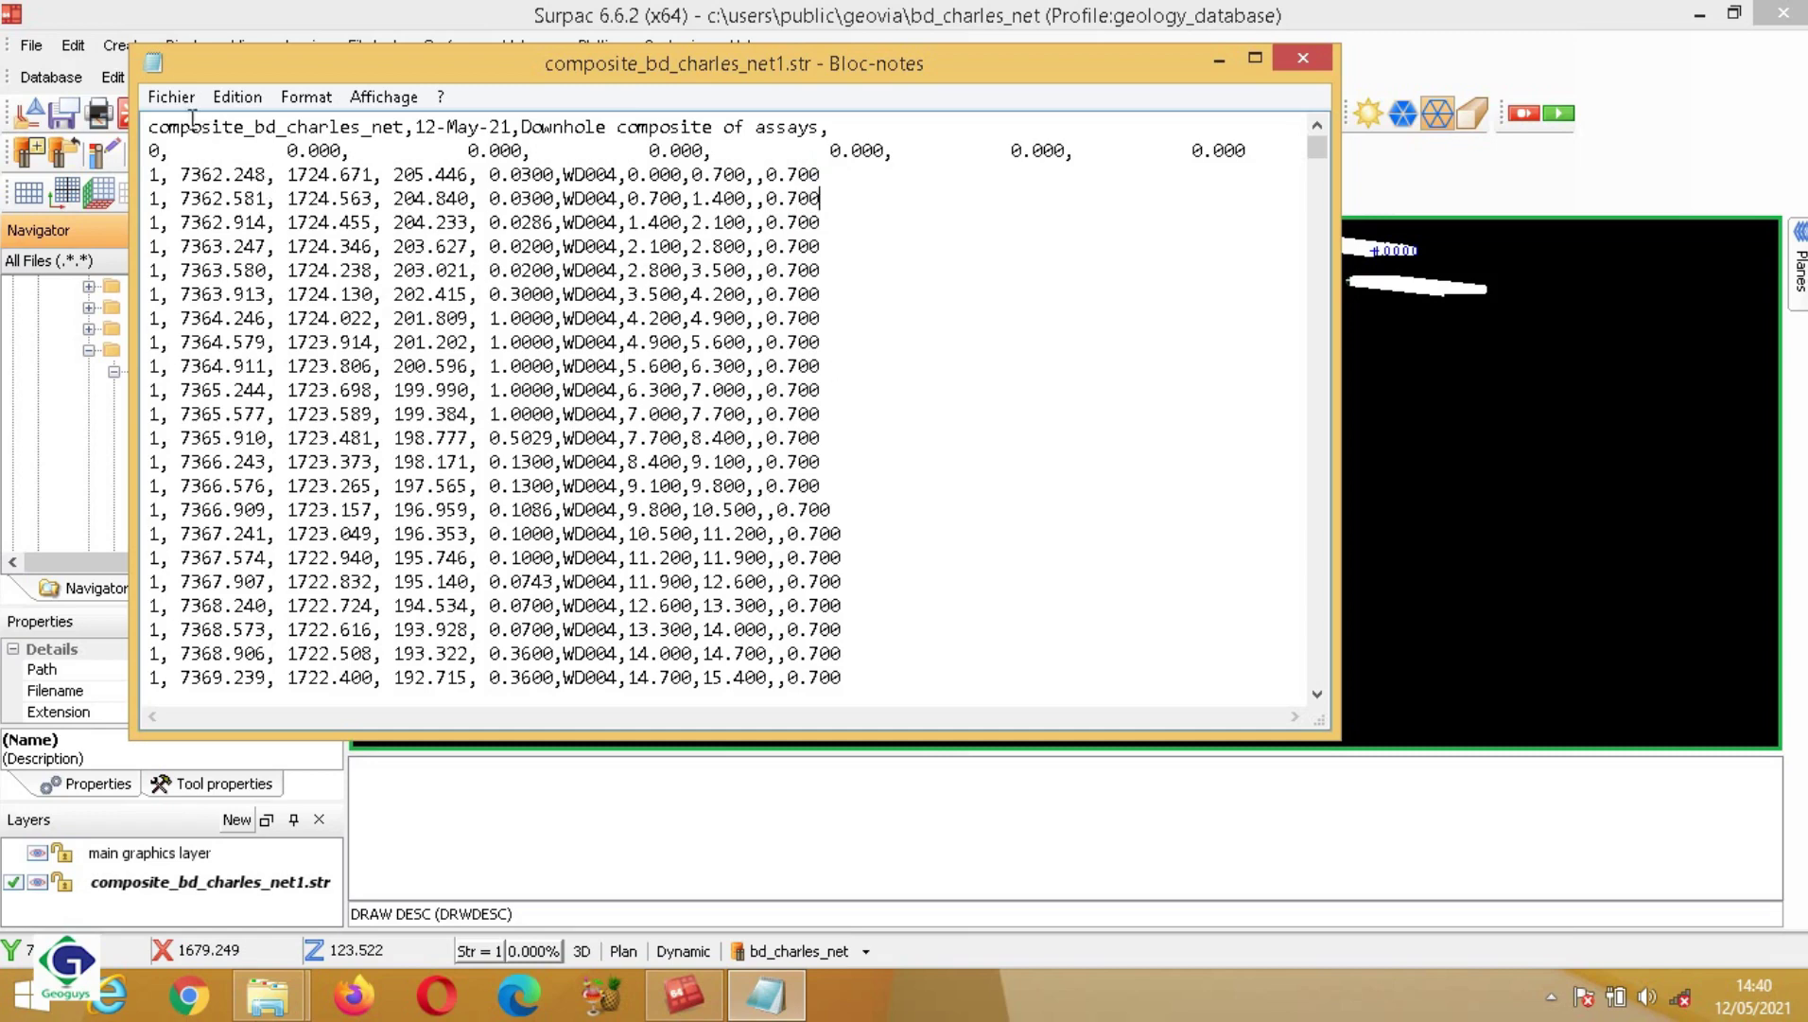
Step: Save a copy of the composite text file to the Desktop (Bureau) as fichier_comp.csv
{"action": "left_click", "coordinate": [171, 97]}
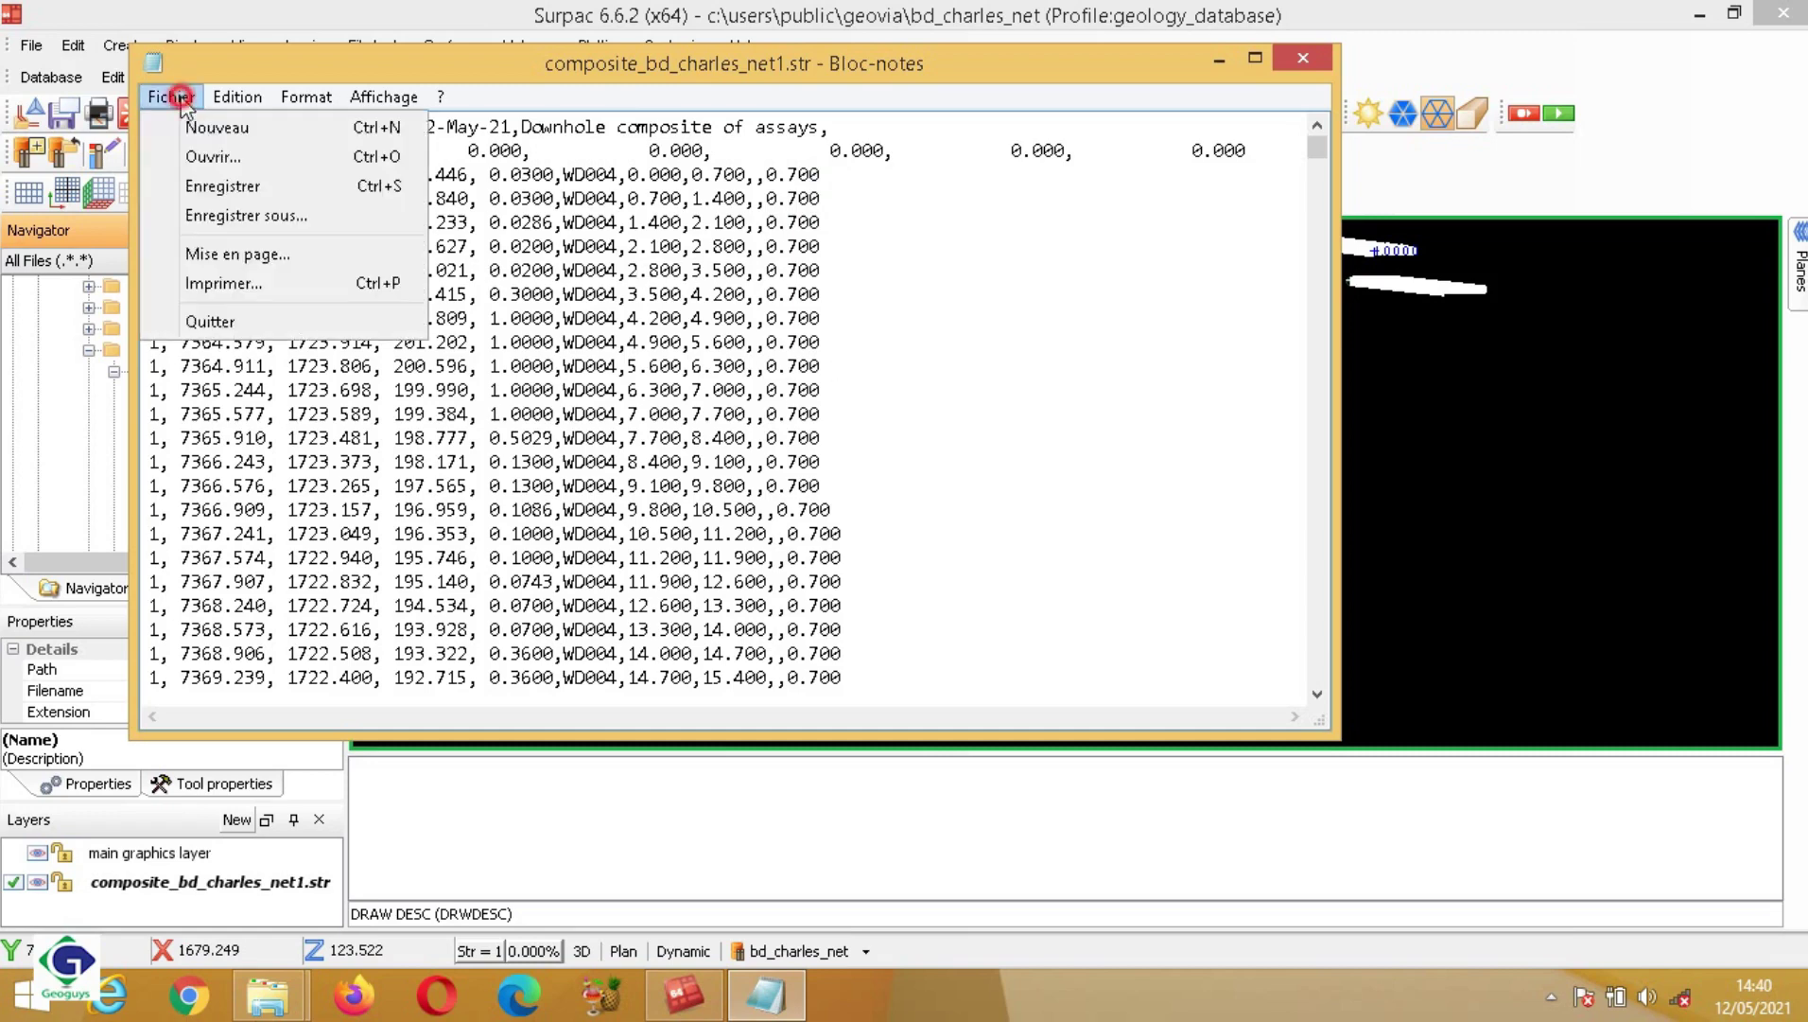
{"action": "left_click", "coordinate": [235, 215]}
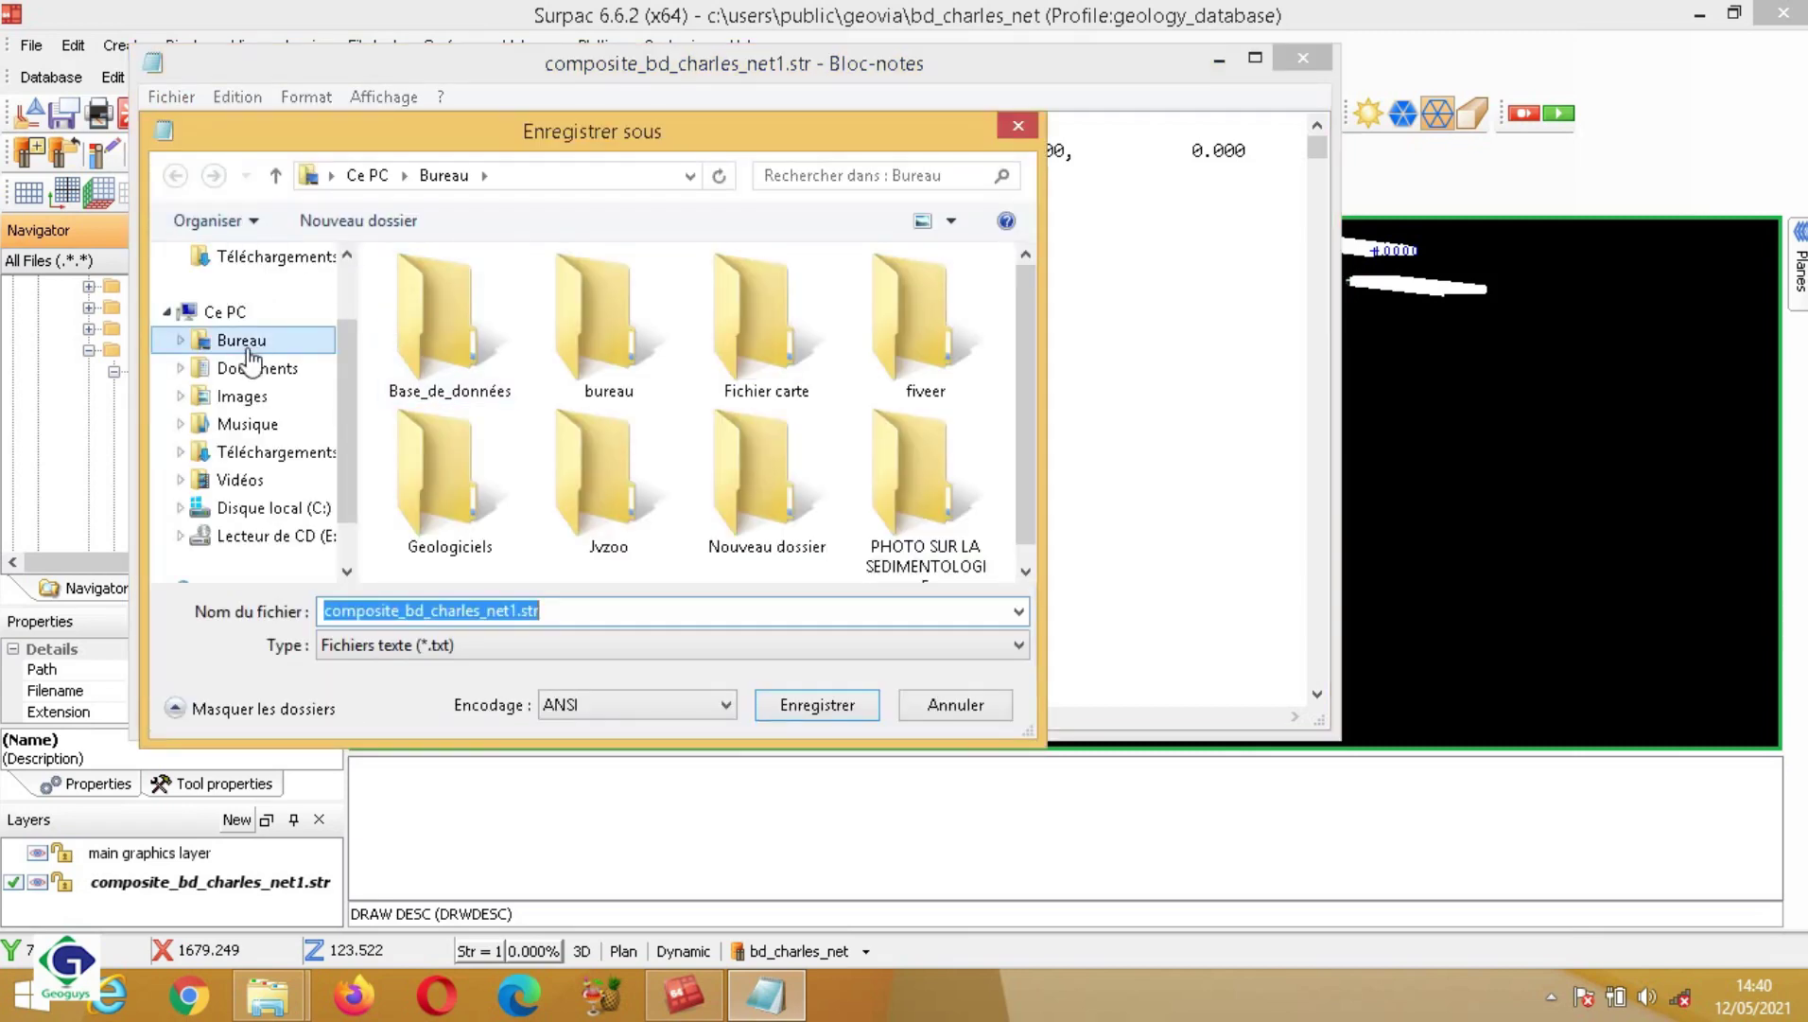
{"action": "left_click", "coordinate": [565, 612]}
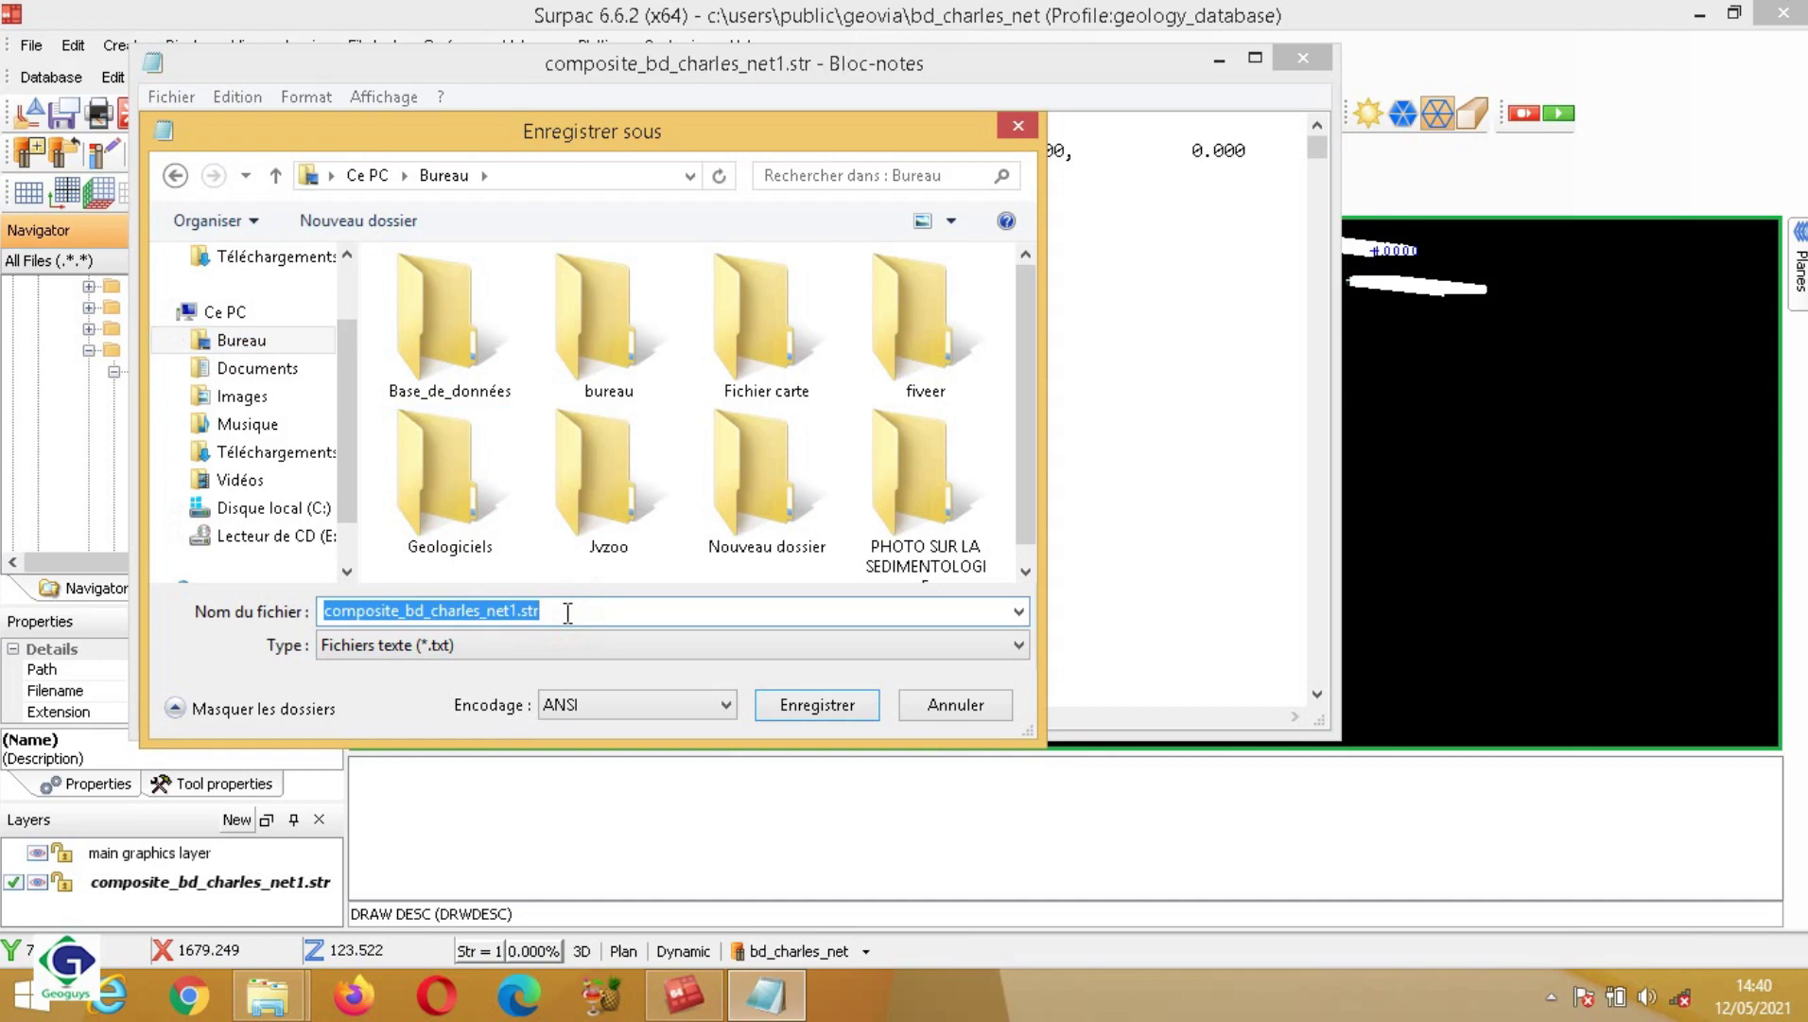
{"action": "type", "text": "c"}
{"action": "key", "text": "BackSpace"}
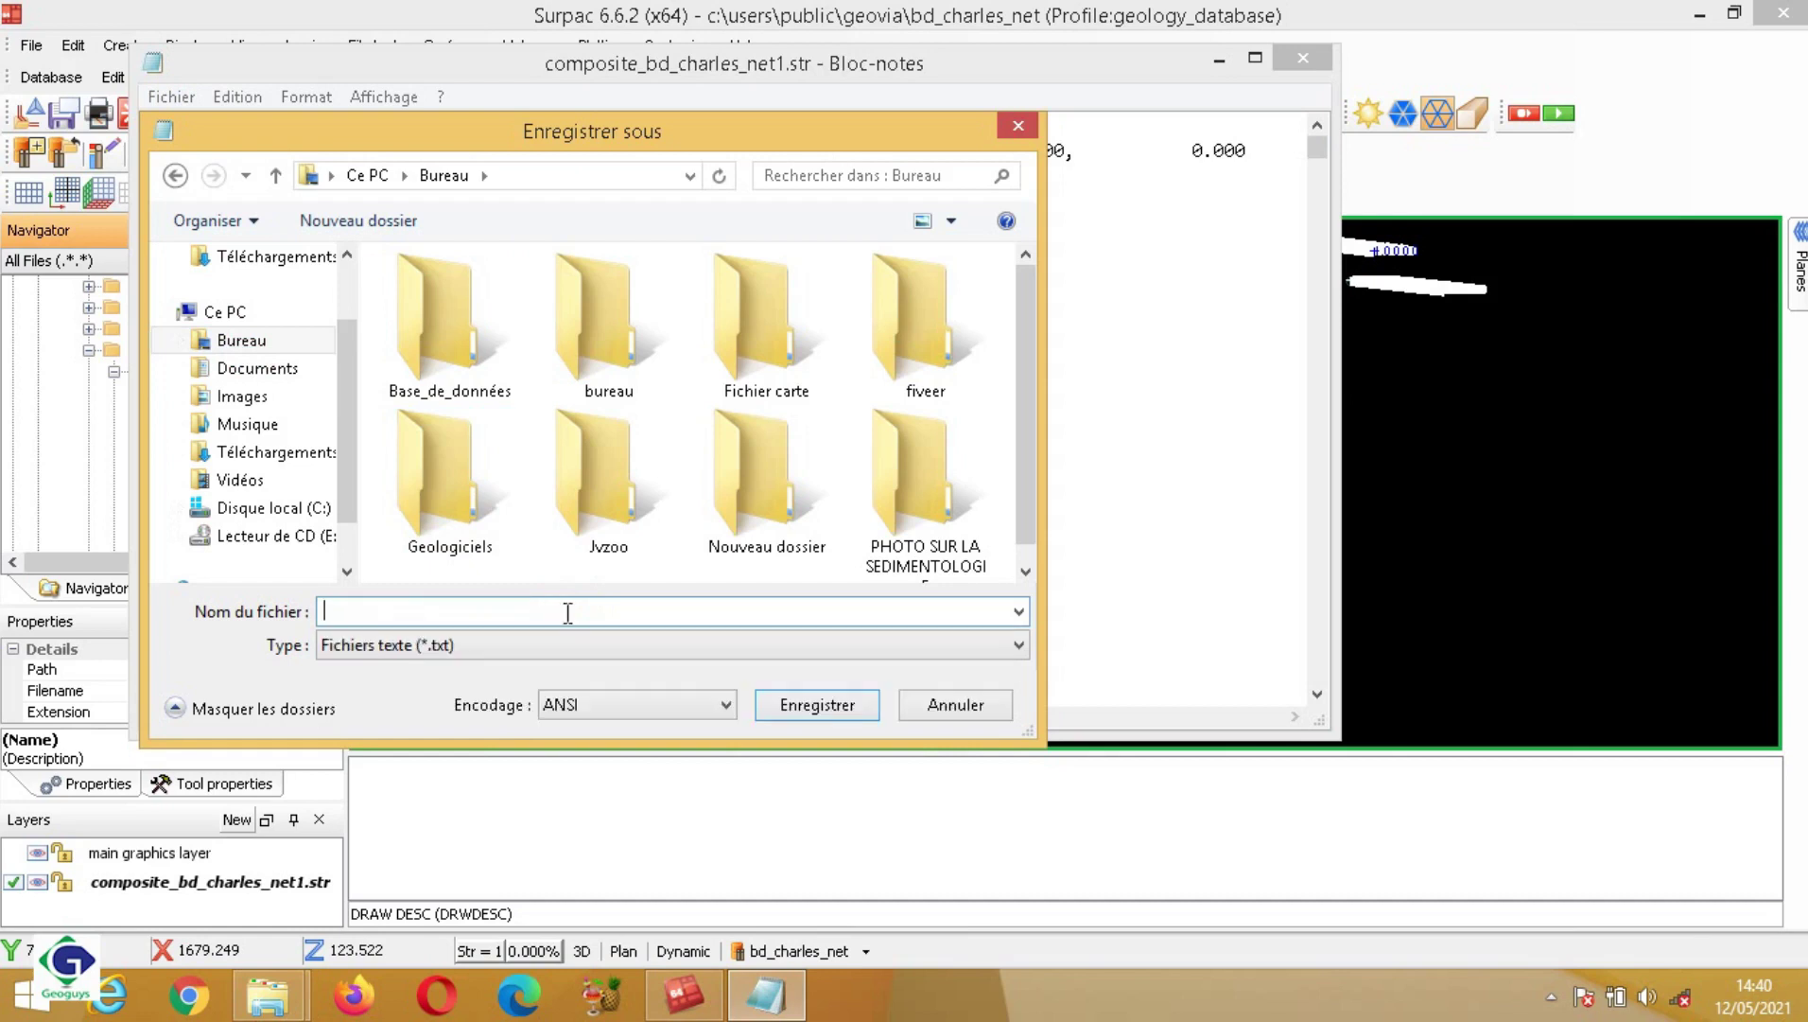
{"action": "type", "text": "fich"}
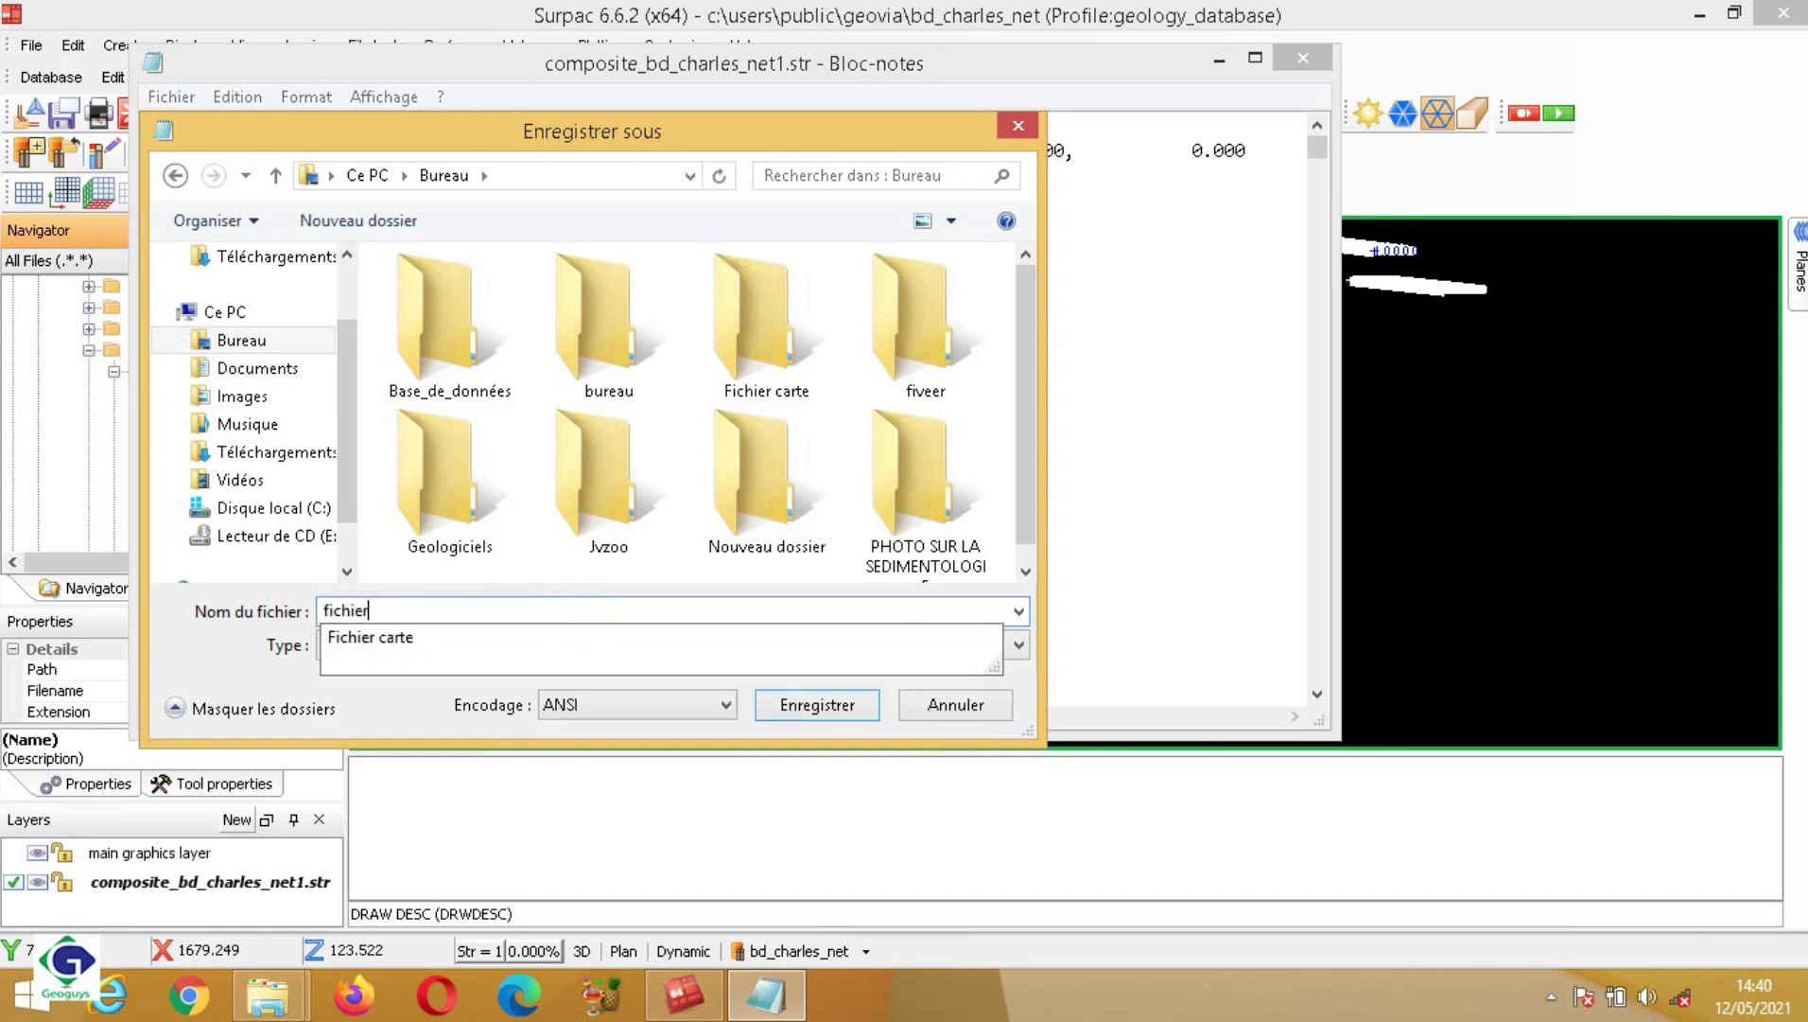
{"action": "type", "text": "ier_comp.csv"}
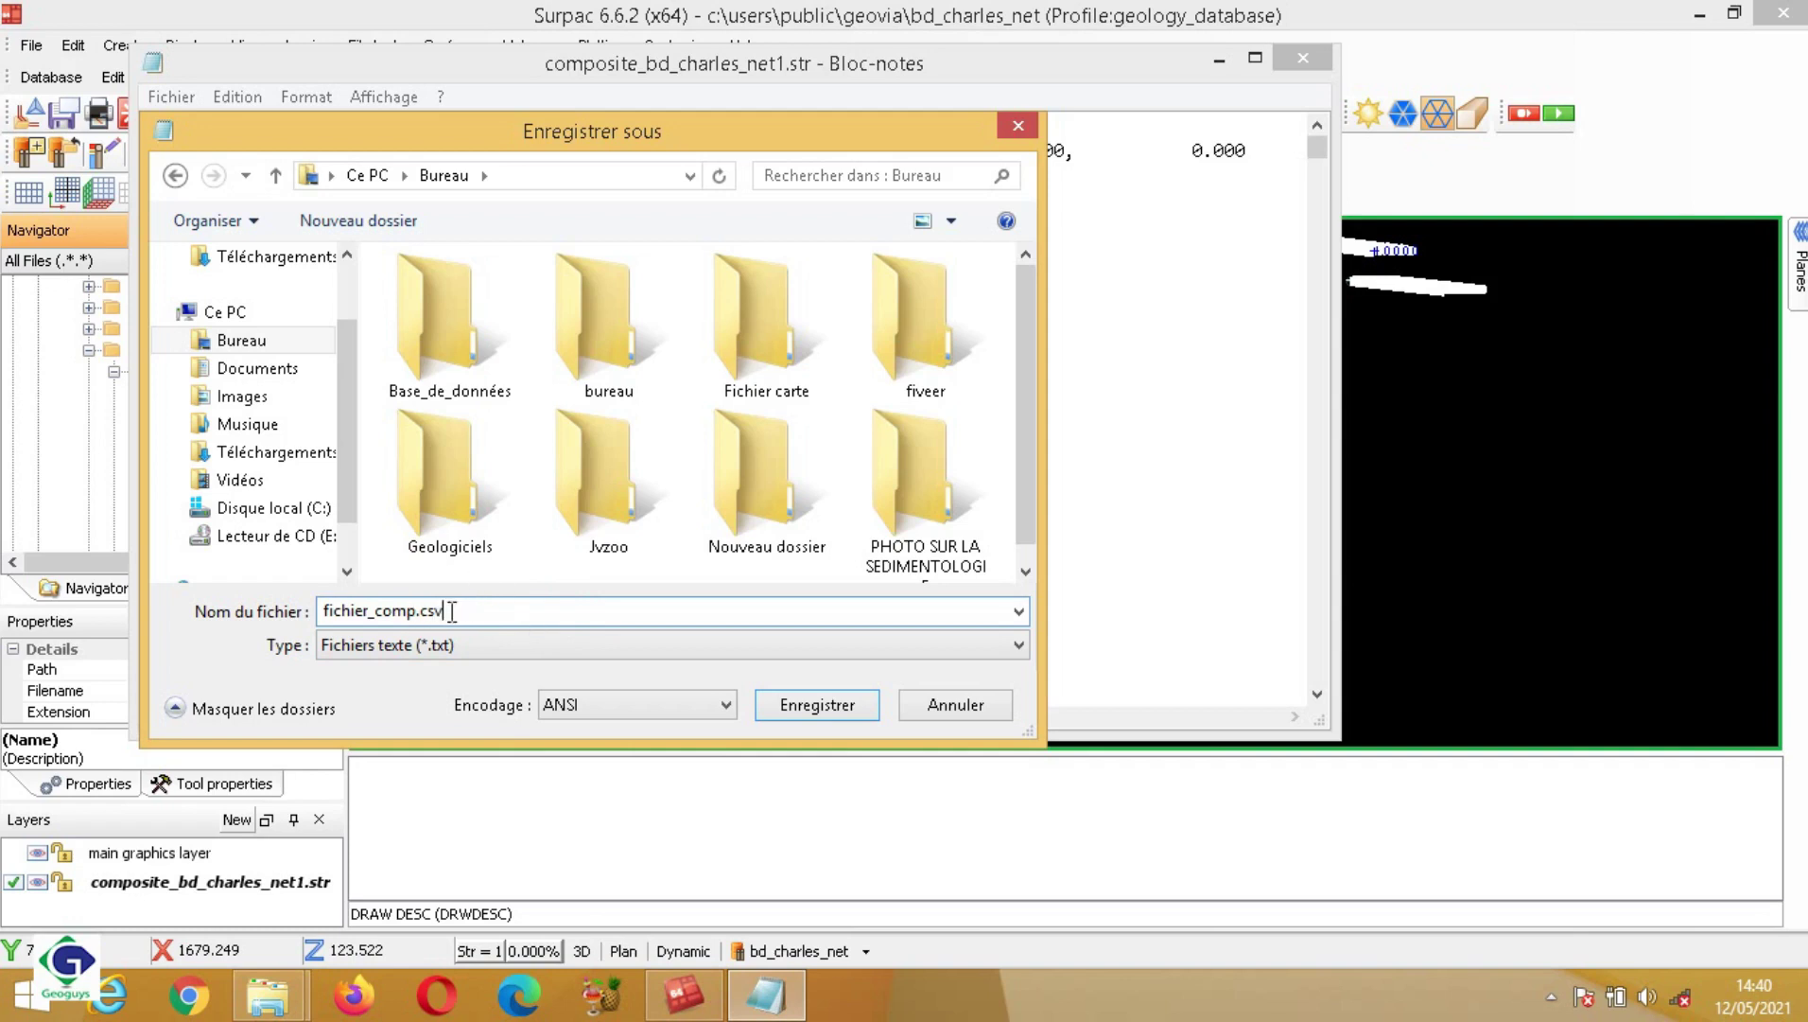
{"action": "left_click", "coordinate": [836, 707]}
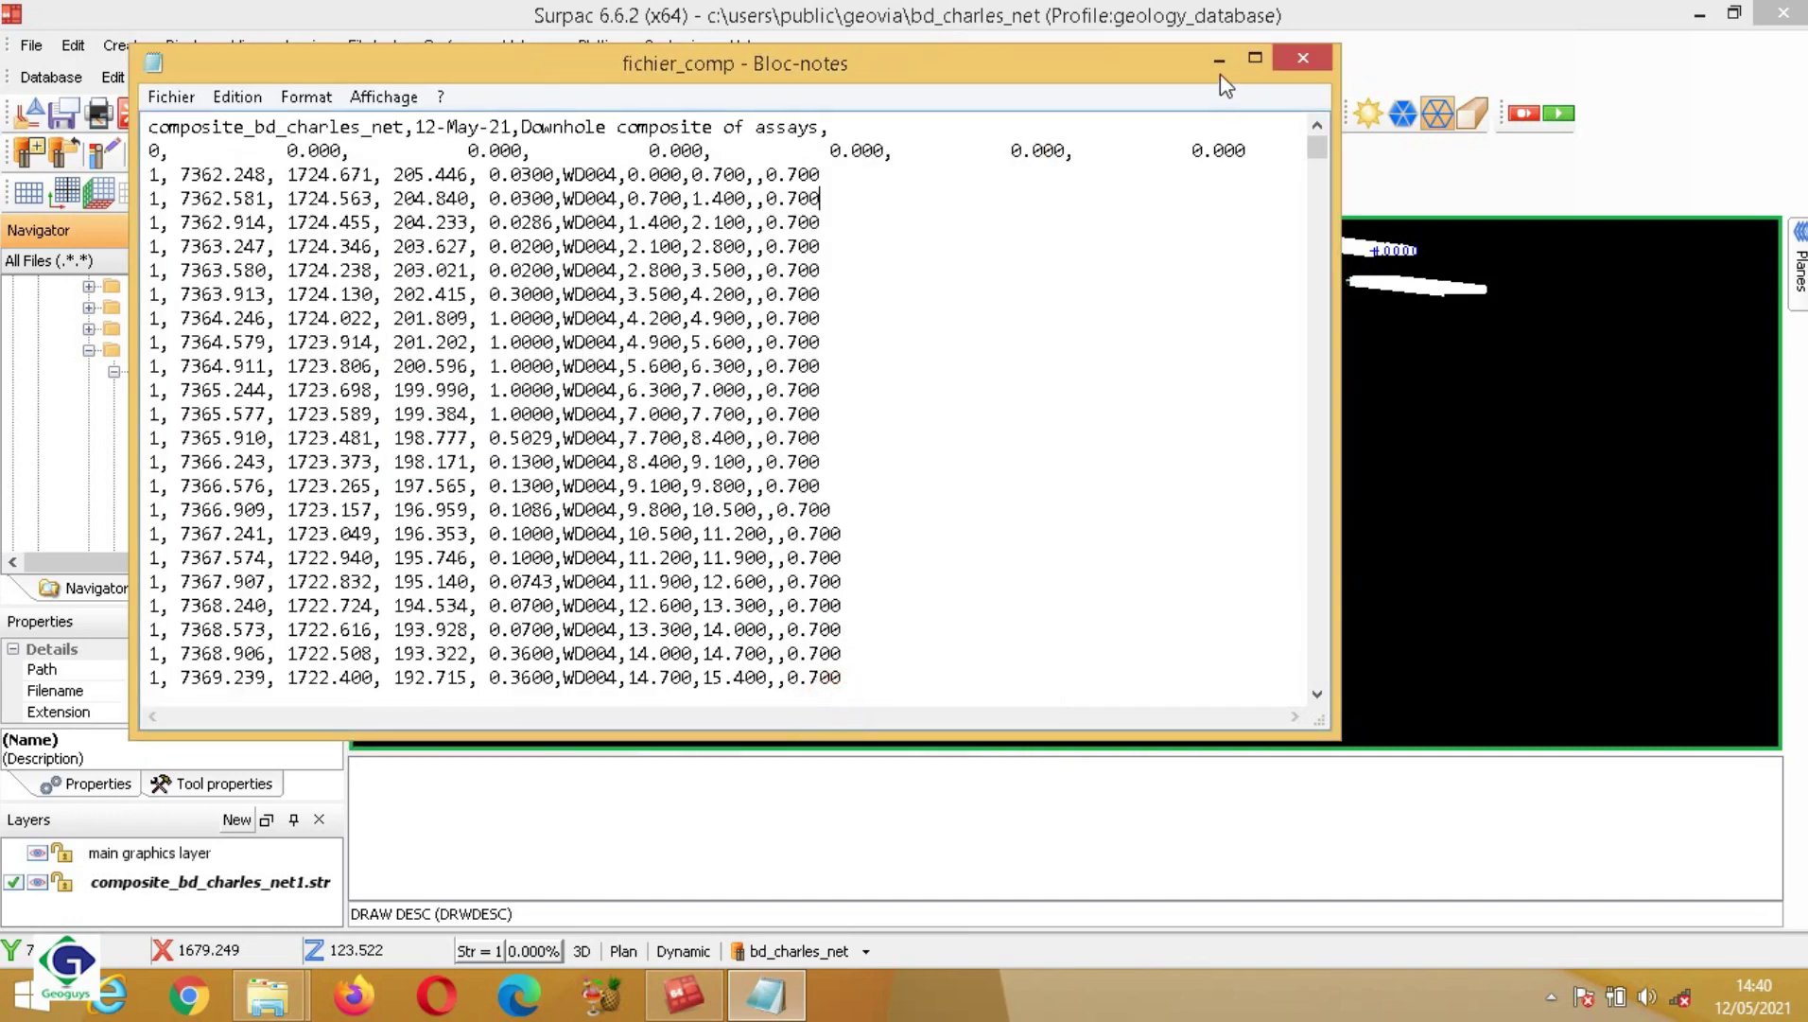
Step: Minimize the open windows and open fichier_comp from the desktop in Excel
{"action": "left_click", "coordinate": [1220, 70]}
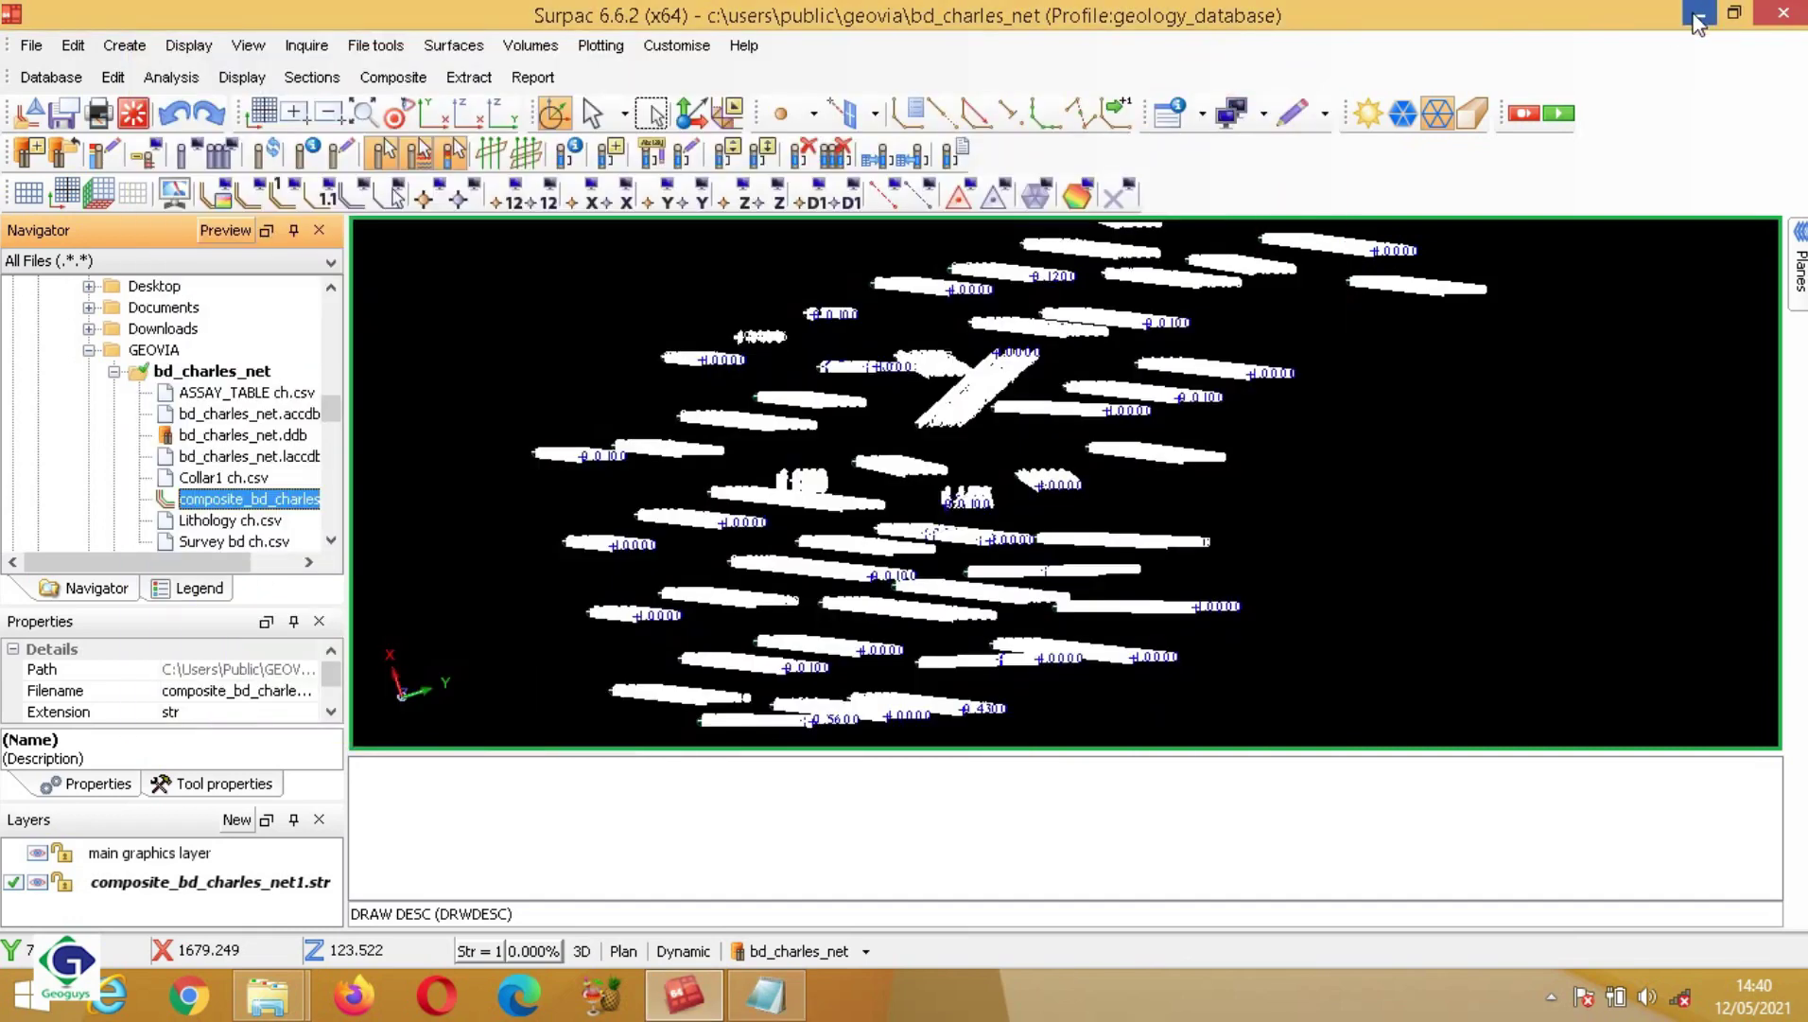
{"action": "left_click", "coordinate": [1697, 15]}
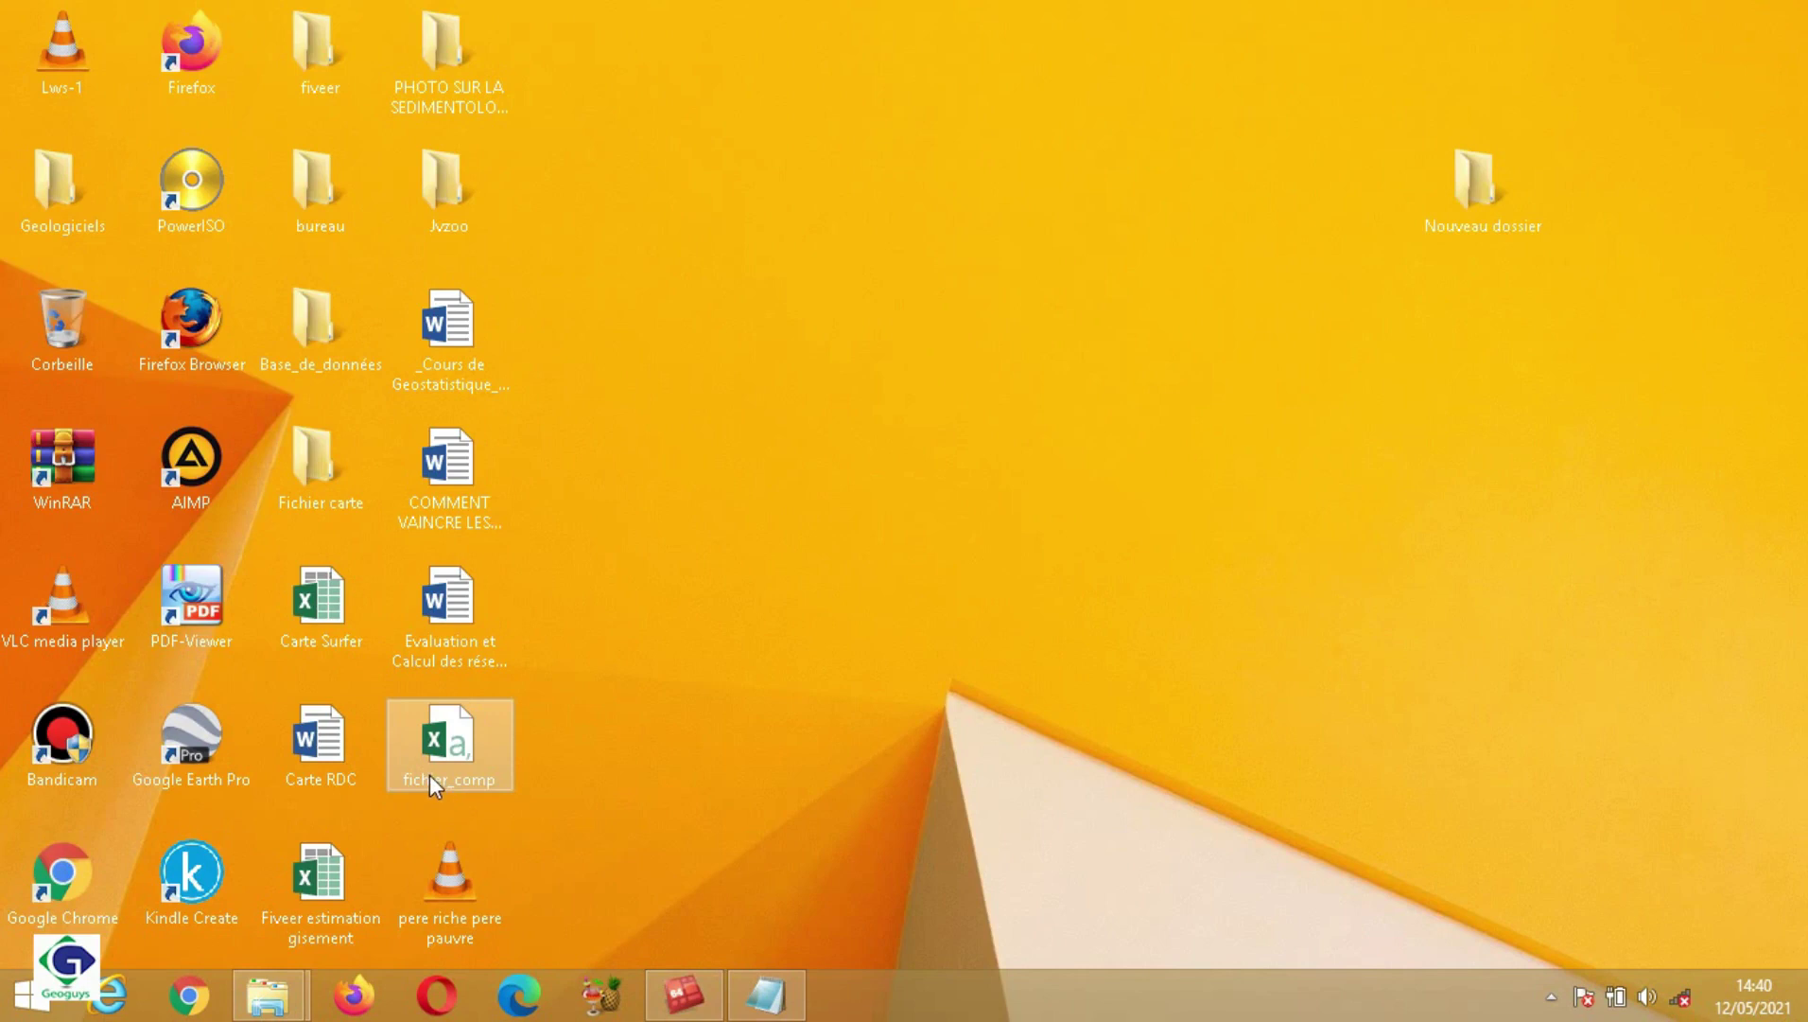
{"action": "left_click", "coordinate": [463, 746]}
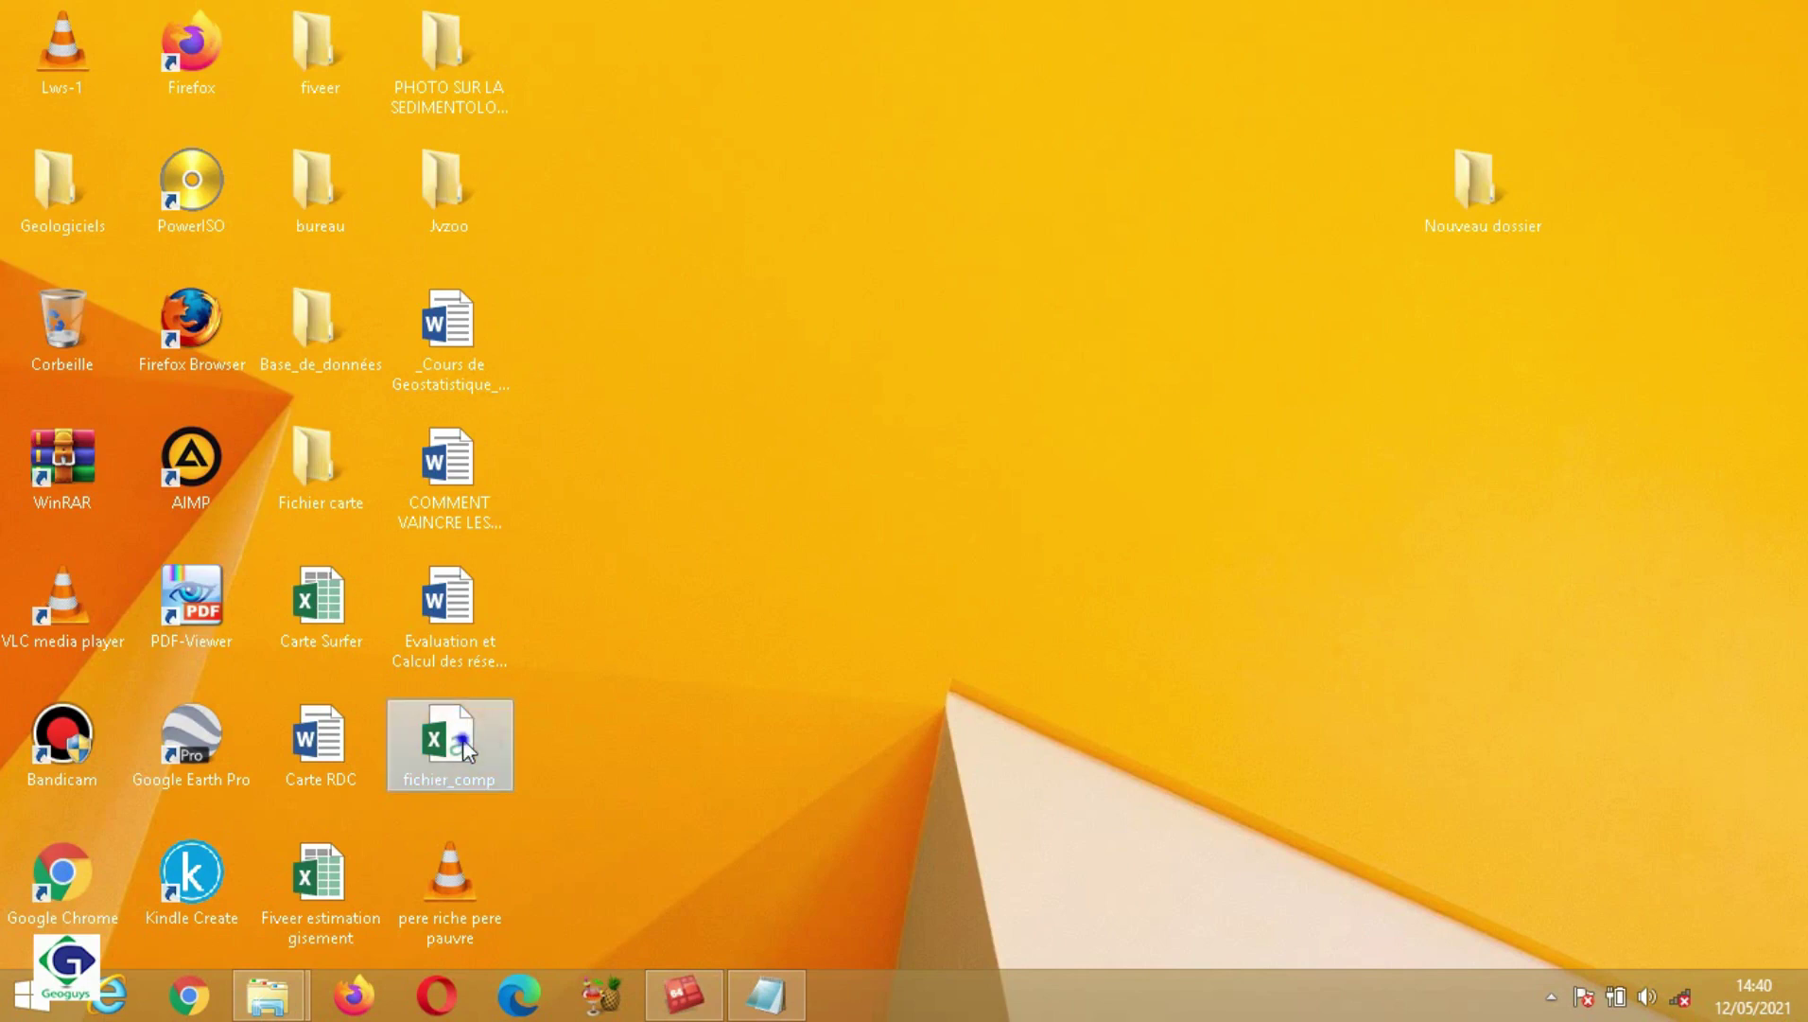
{"action": "right_click", "coordinate": [462, 742]}
{"action": "left_click", "coordinate": [544, 152]}
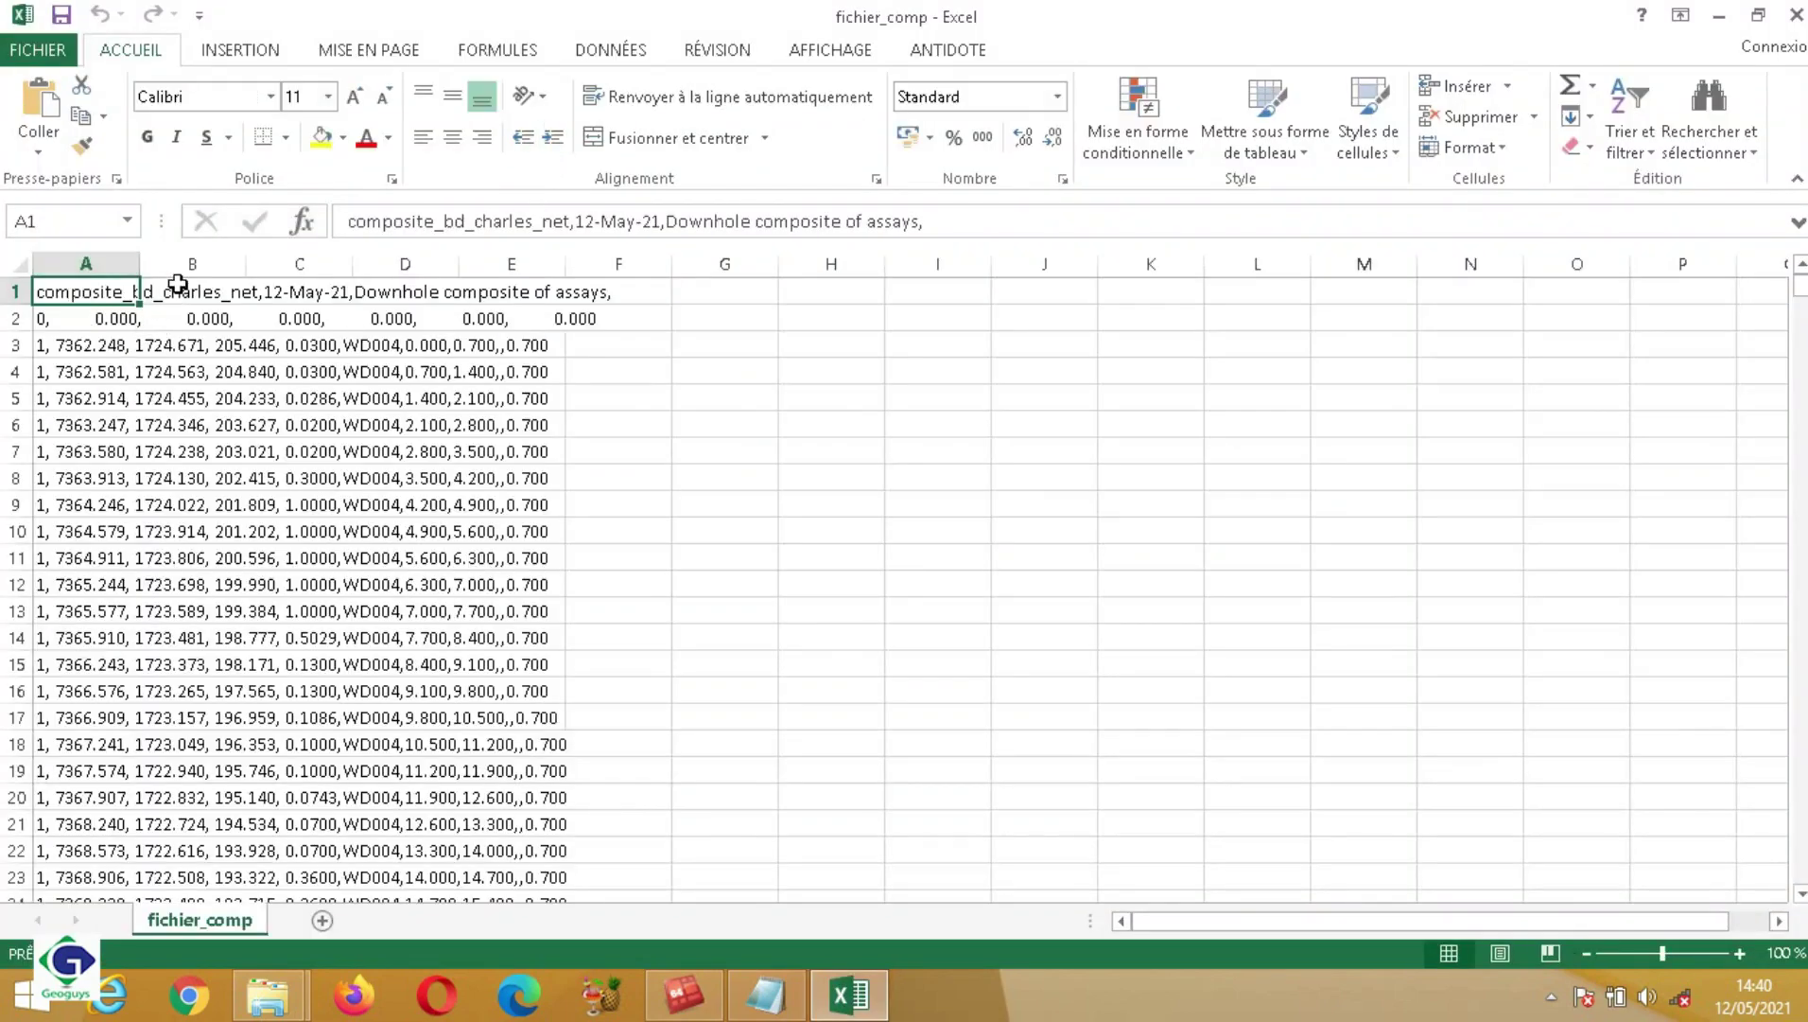
Step: Examine how the header and composite records are laid out across the cells in the first rows
{"action": "left_click", "coordinate": [85, 318]}
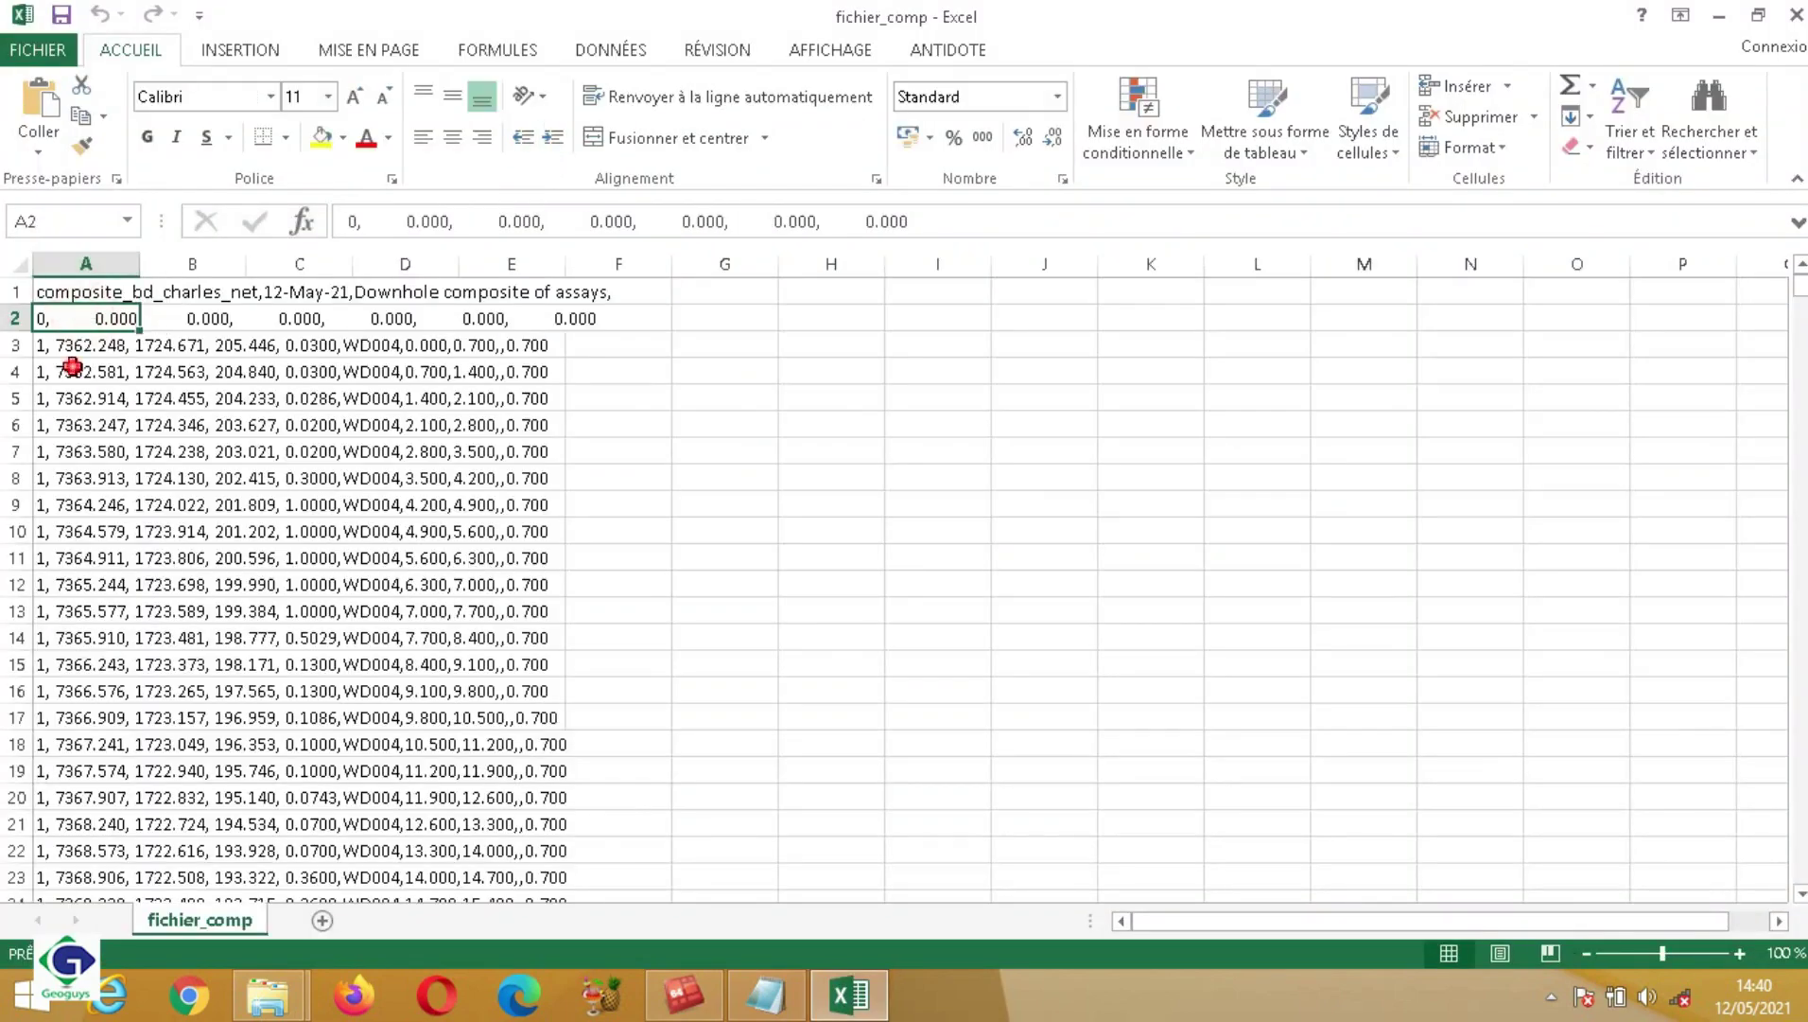
{"action": "left_click", "coordinate": [130, 364]}
{"action": "left_click", "coordinate": [95, 343]}
{"action": "left_click", "coordinate": [197, 320]}
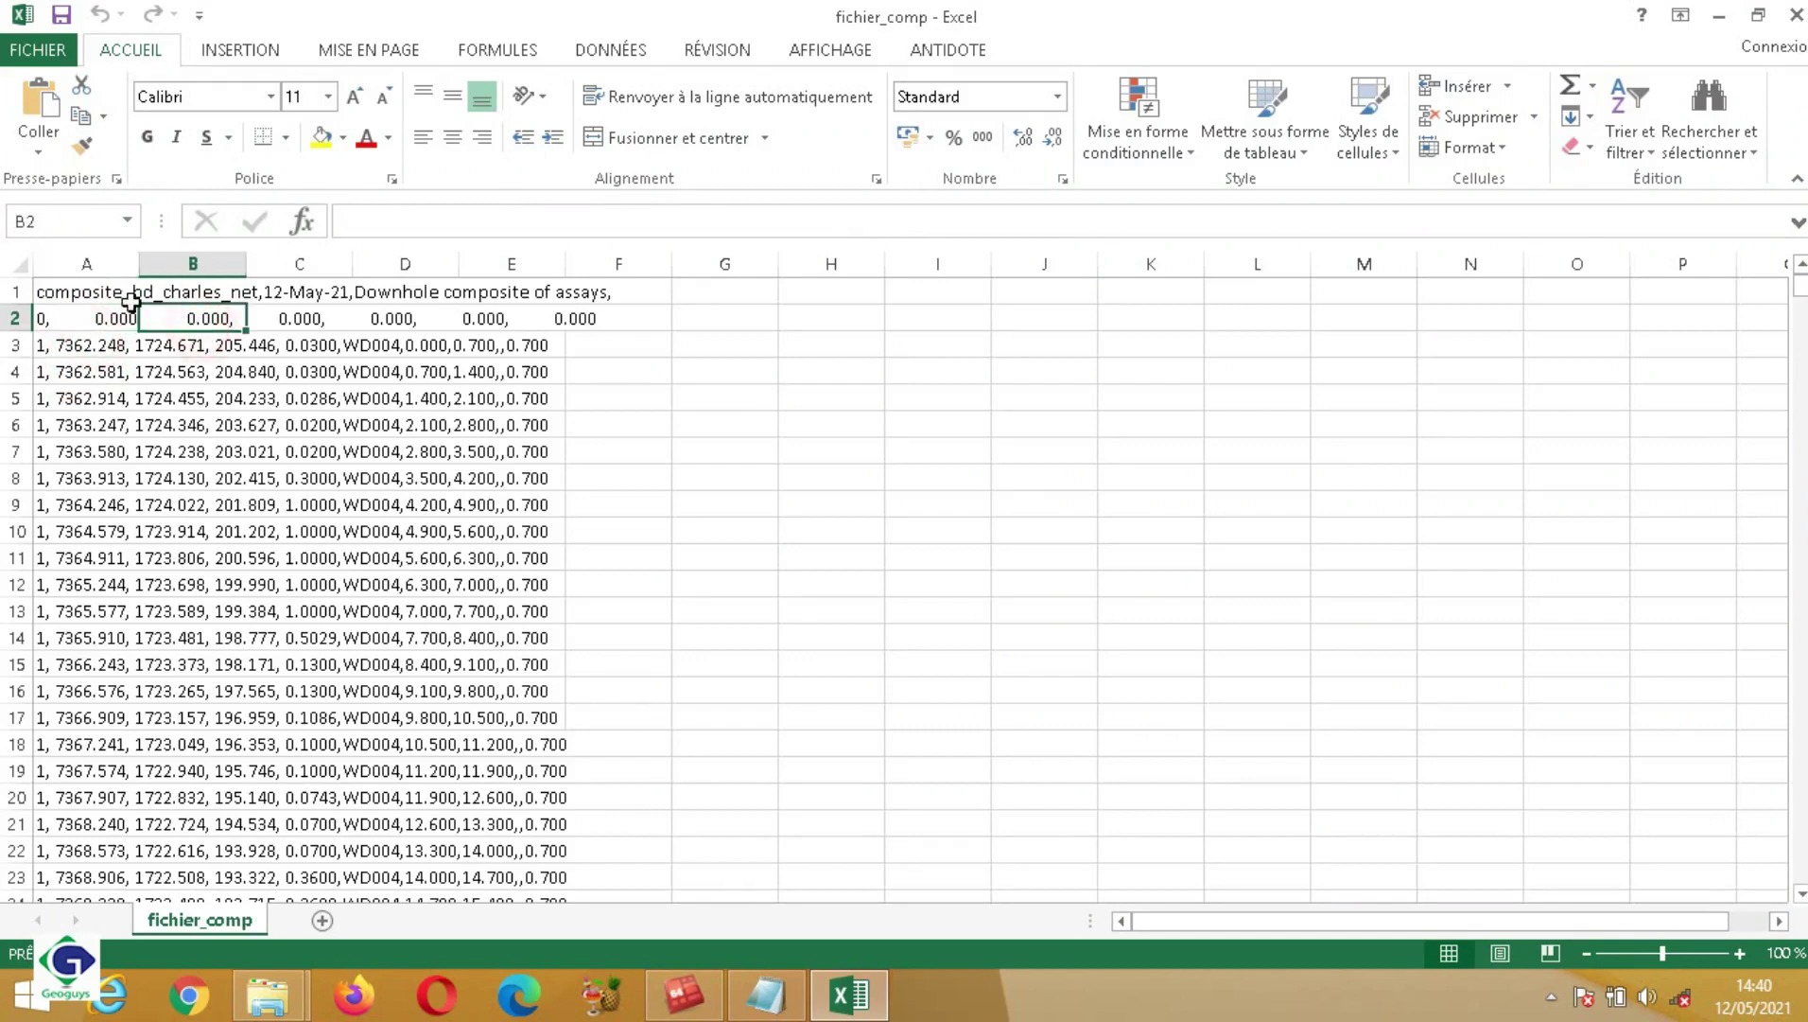
{"action": "left_click", "coordinate": [205, 289]}
{"action": "left_click", "coordinate": [272, 294]}
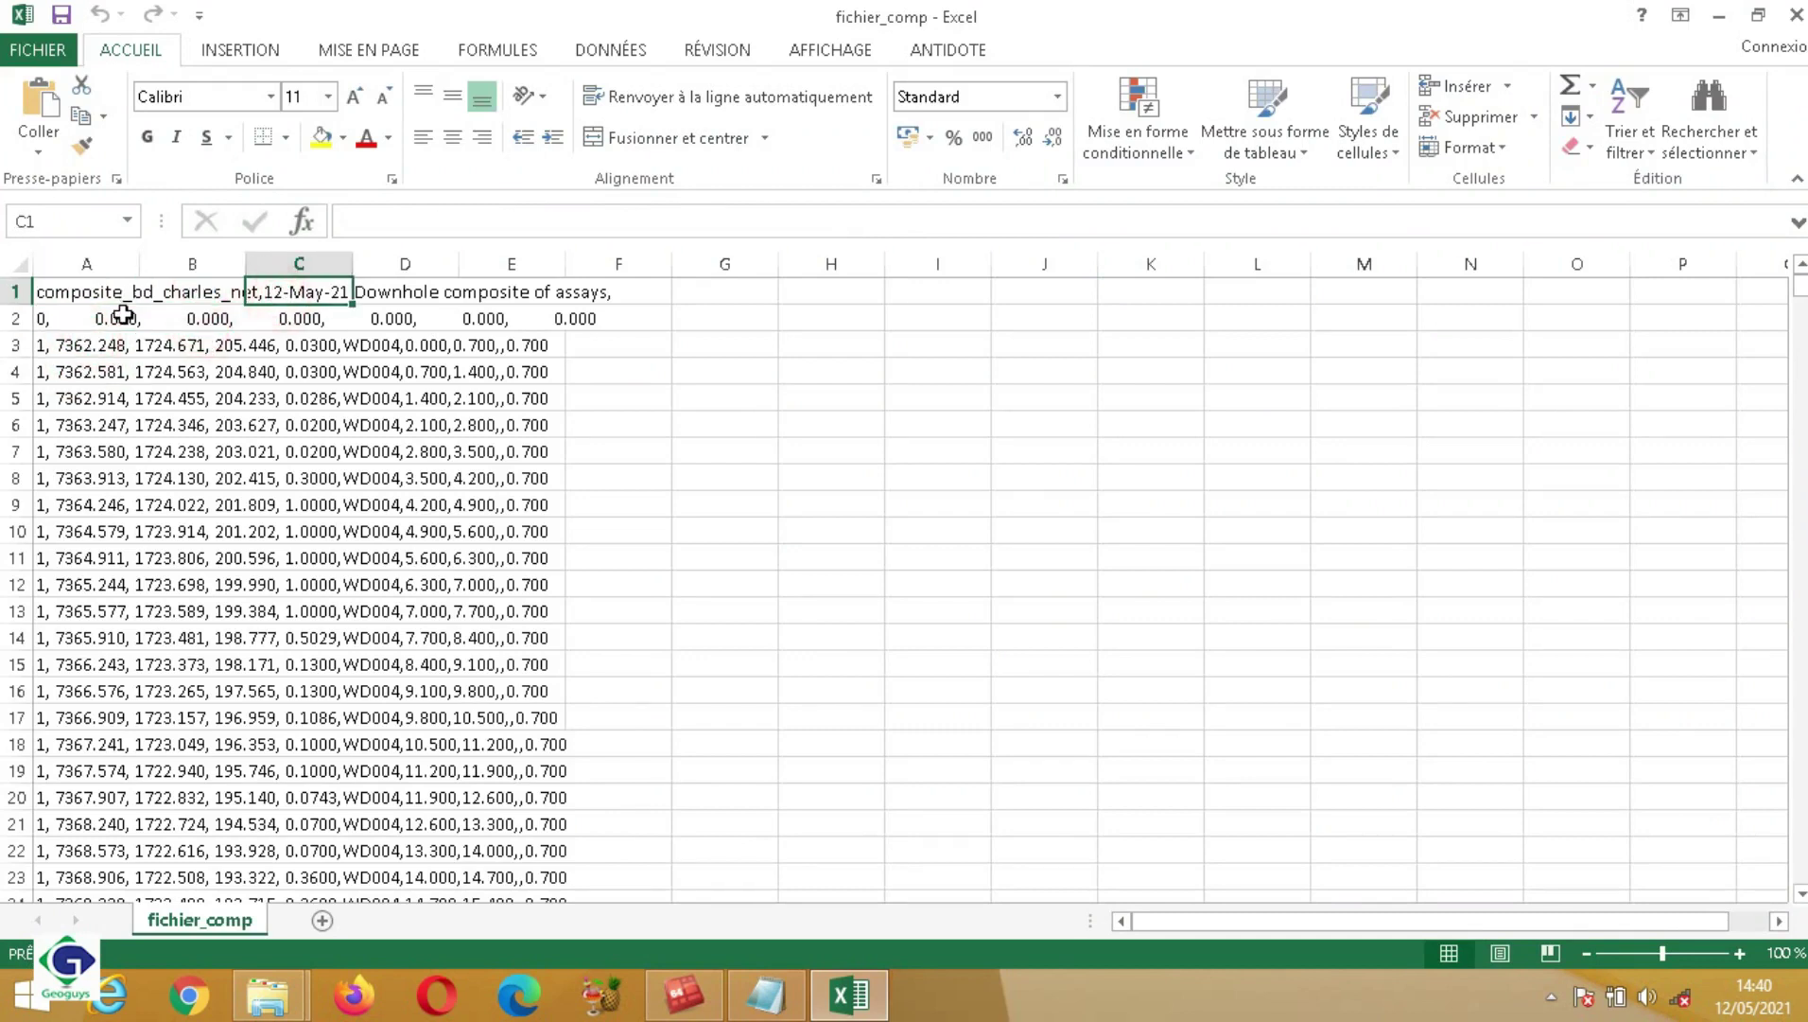
{"action": "left_click", "coordinate": [75, 292]}
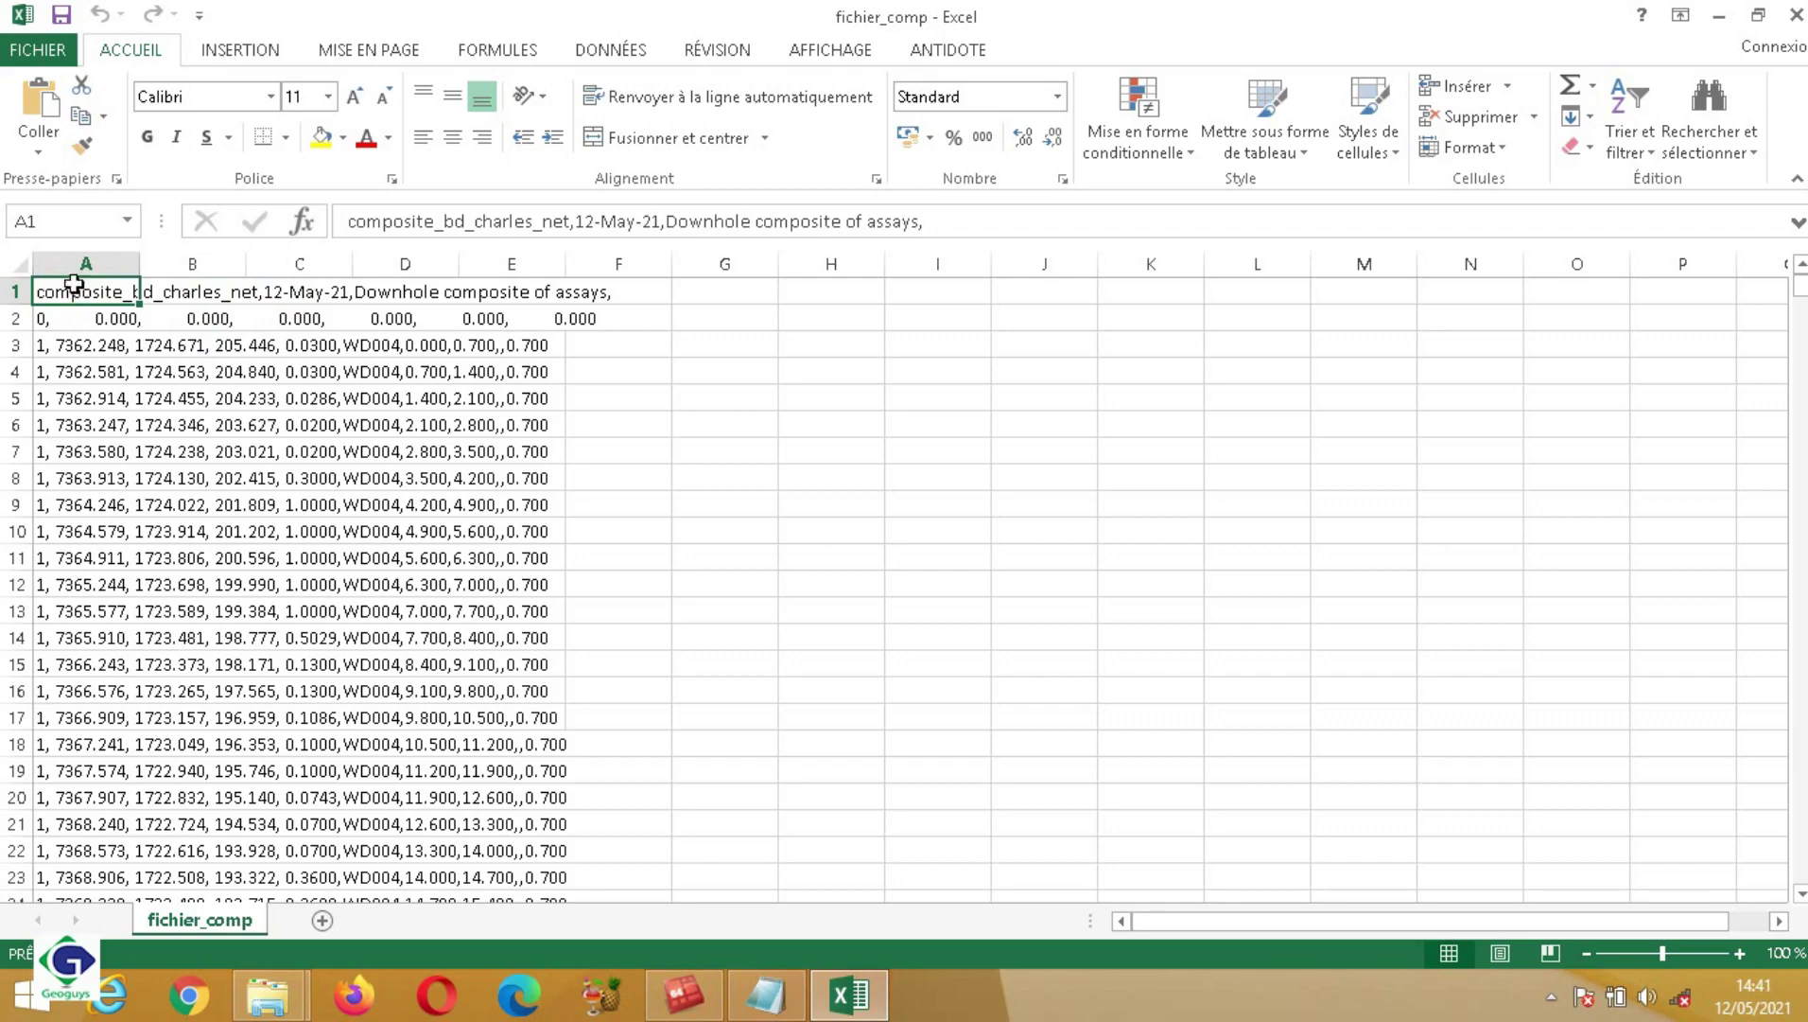
Step: Convert the text in column A into separate columns as delimited data, adding the comma as a separator and keeping the Standard format
{"action": "left_click", "coordinate": [72, 261]}
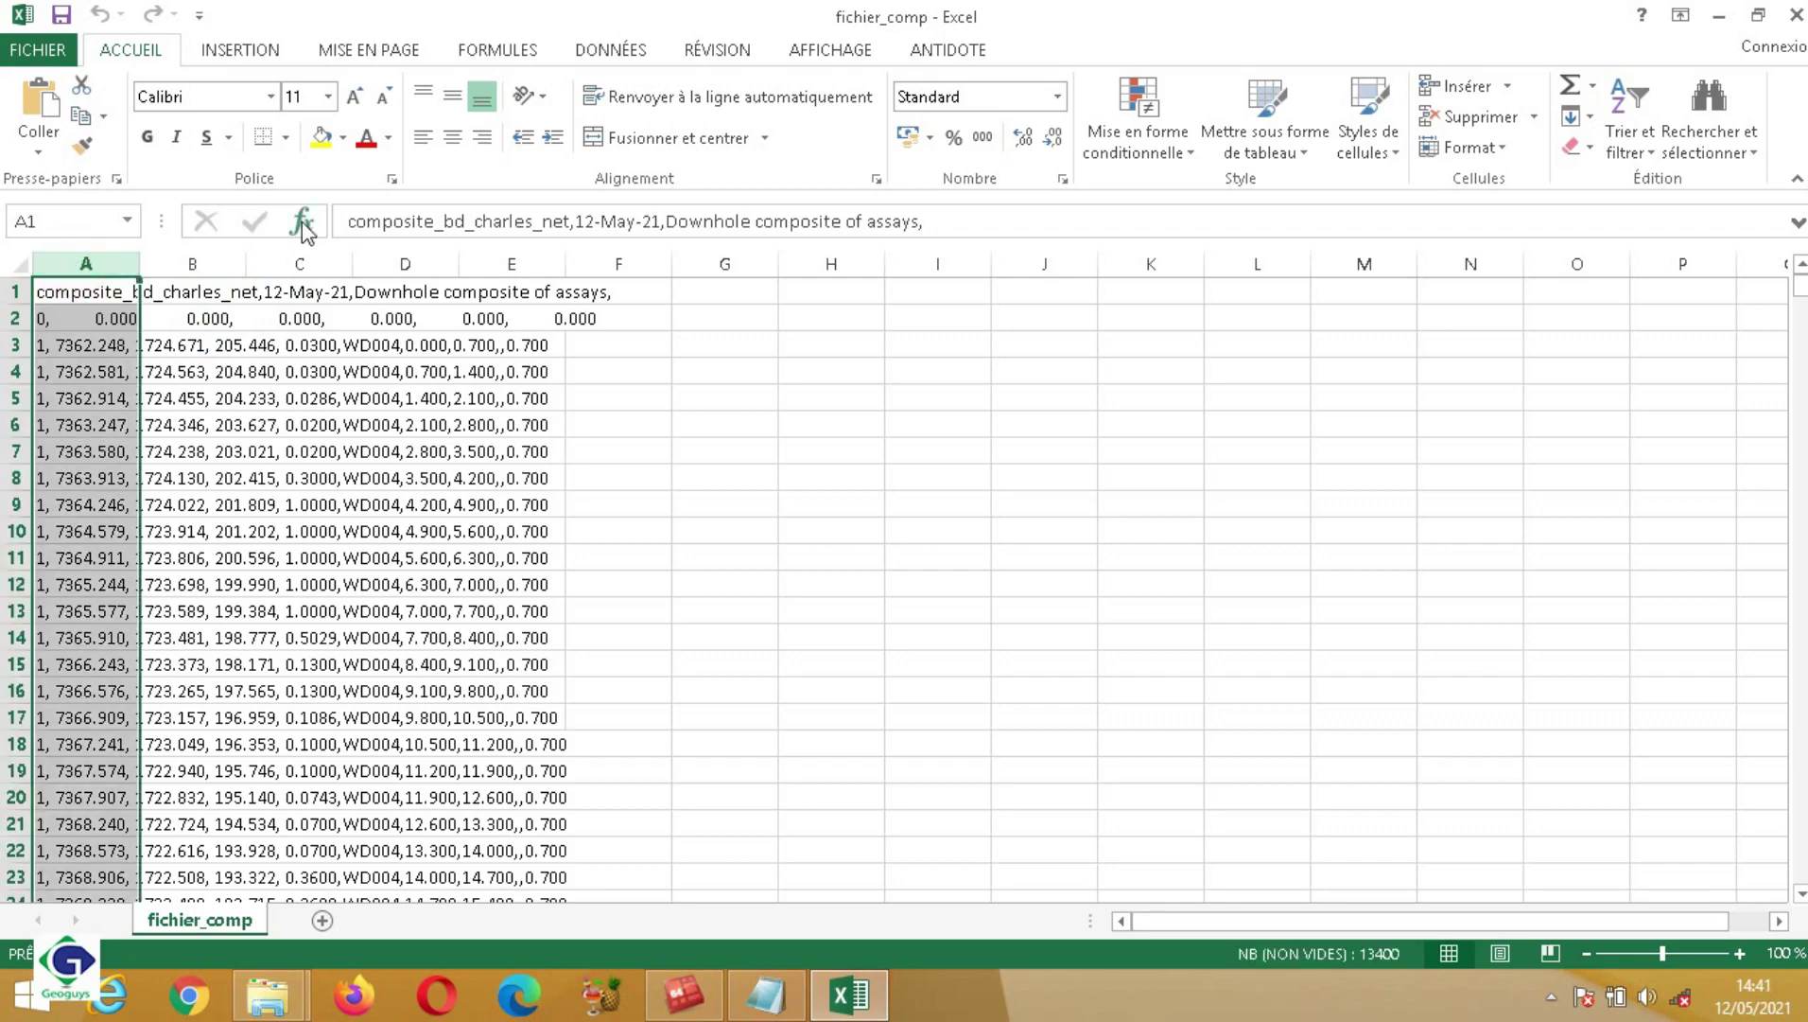
{"action": "left_click", "coordinate": [610, 52]}
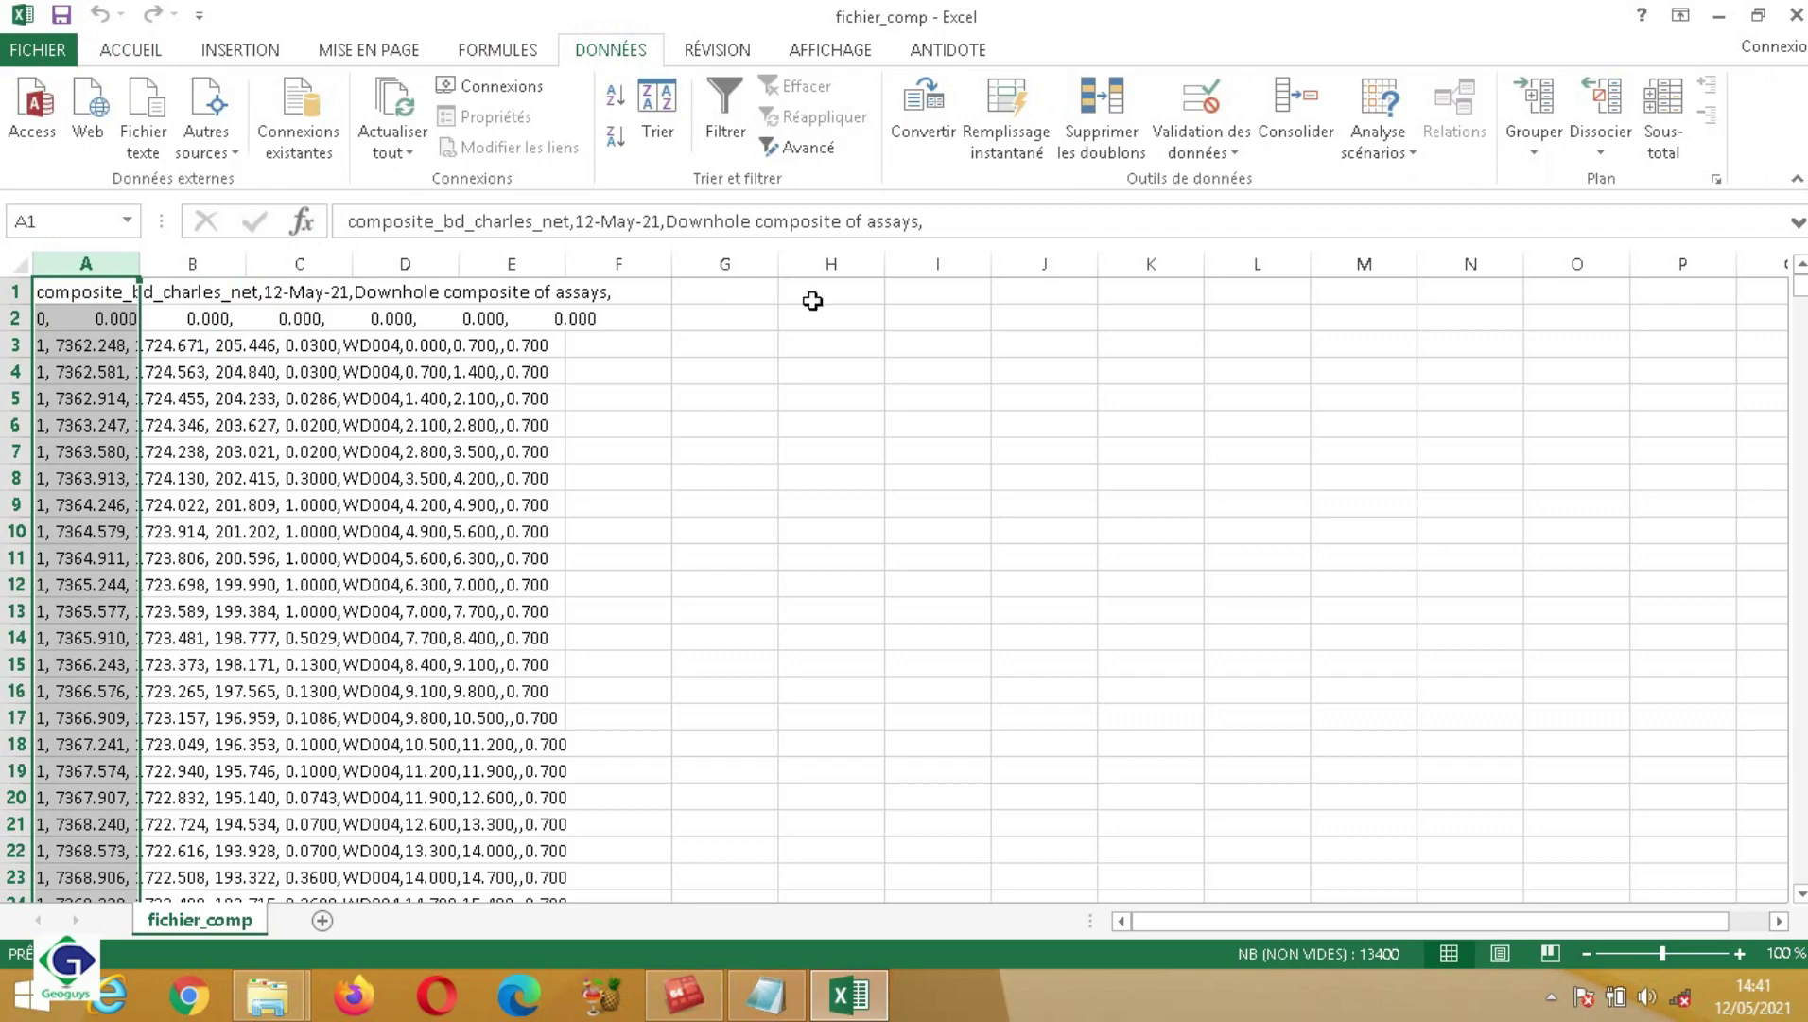
{"action": "left_click", "coordinate": [922, 149]}
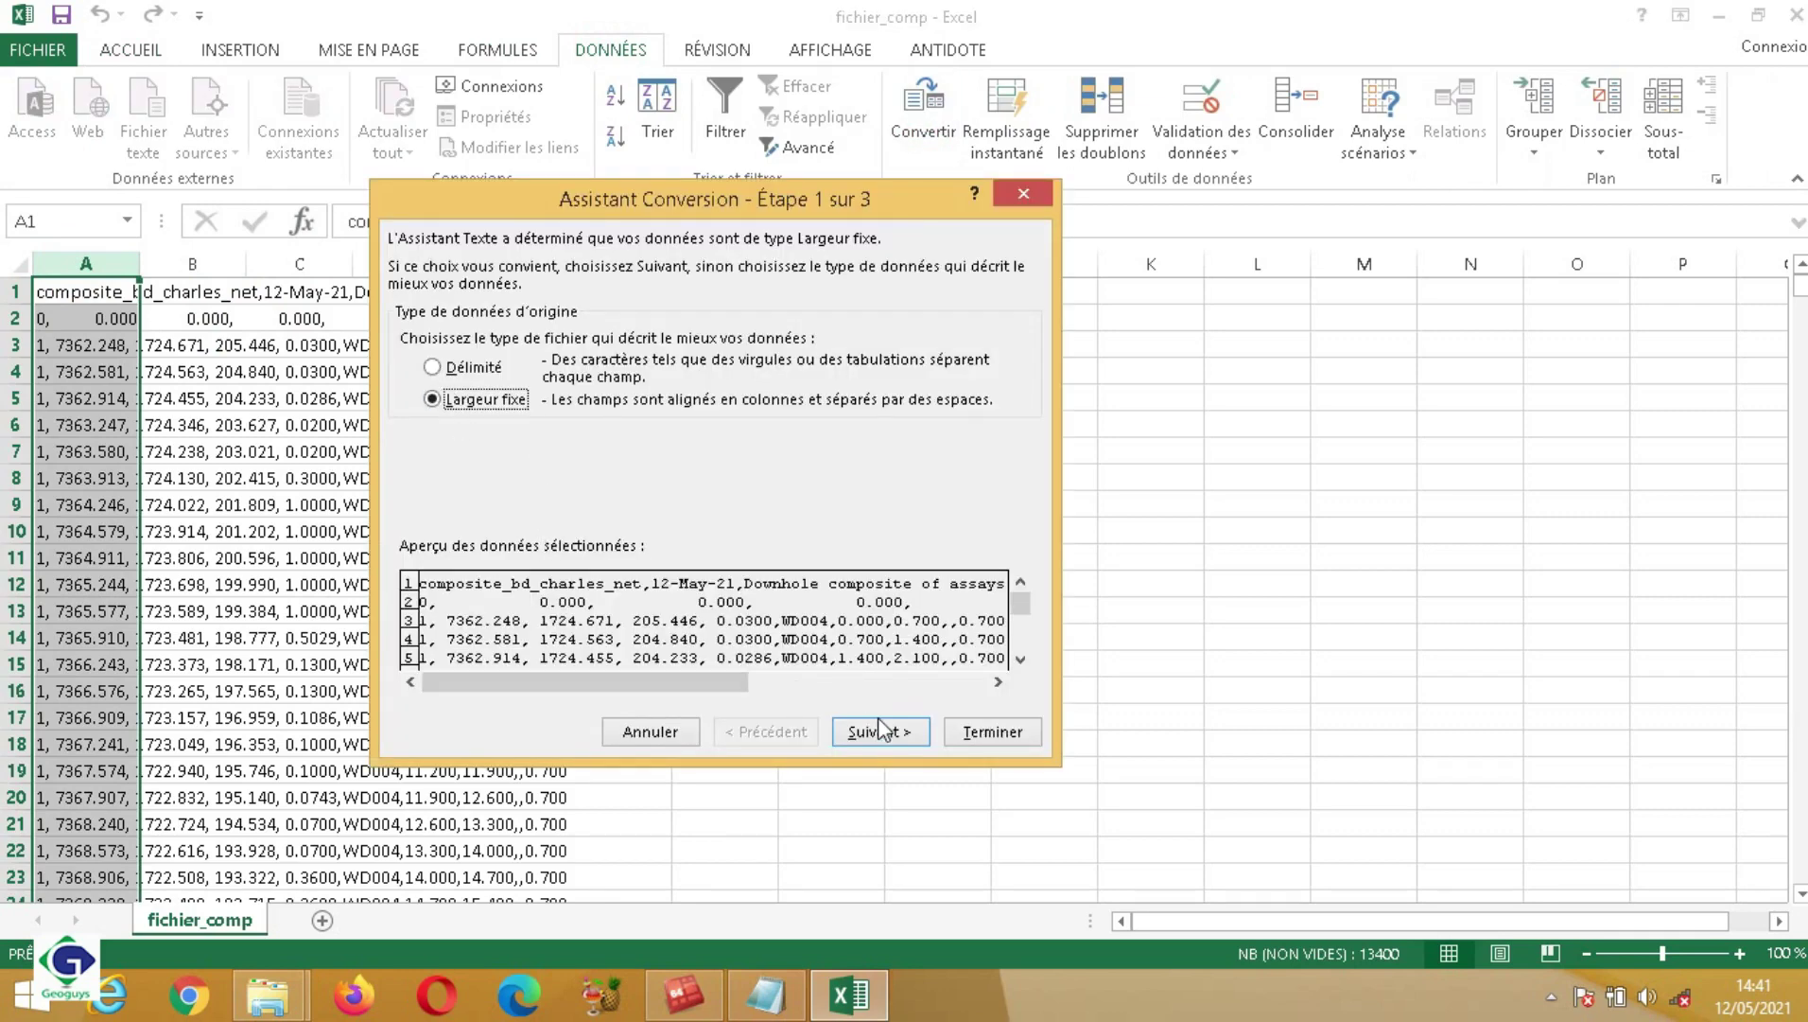
{"action": "left_click", "coordinate": [478, 368]}
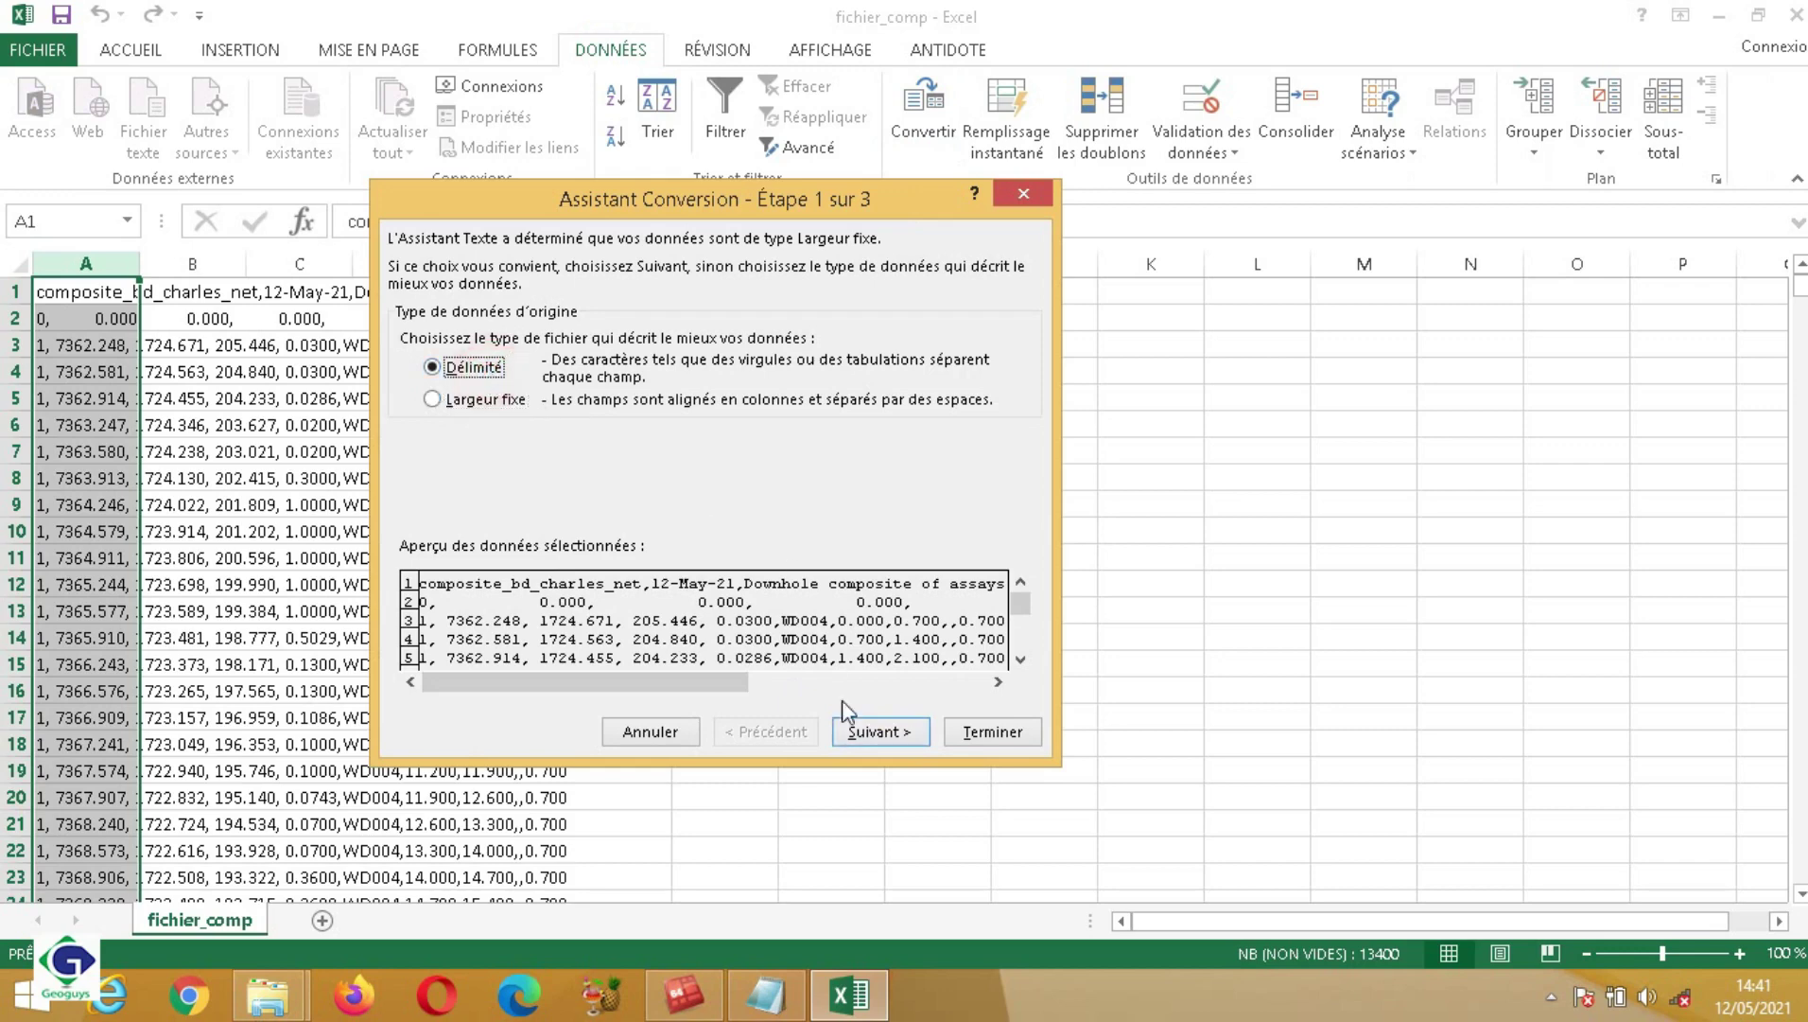
{"action": "left_click", "coordinate": [877, 736]}
{"action": "left_click", "coordinate": [411, 368]}
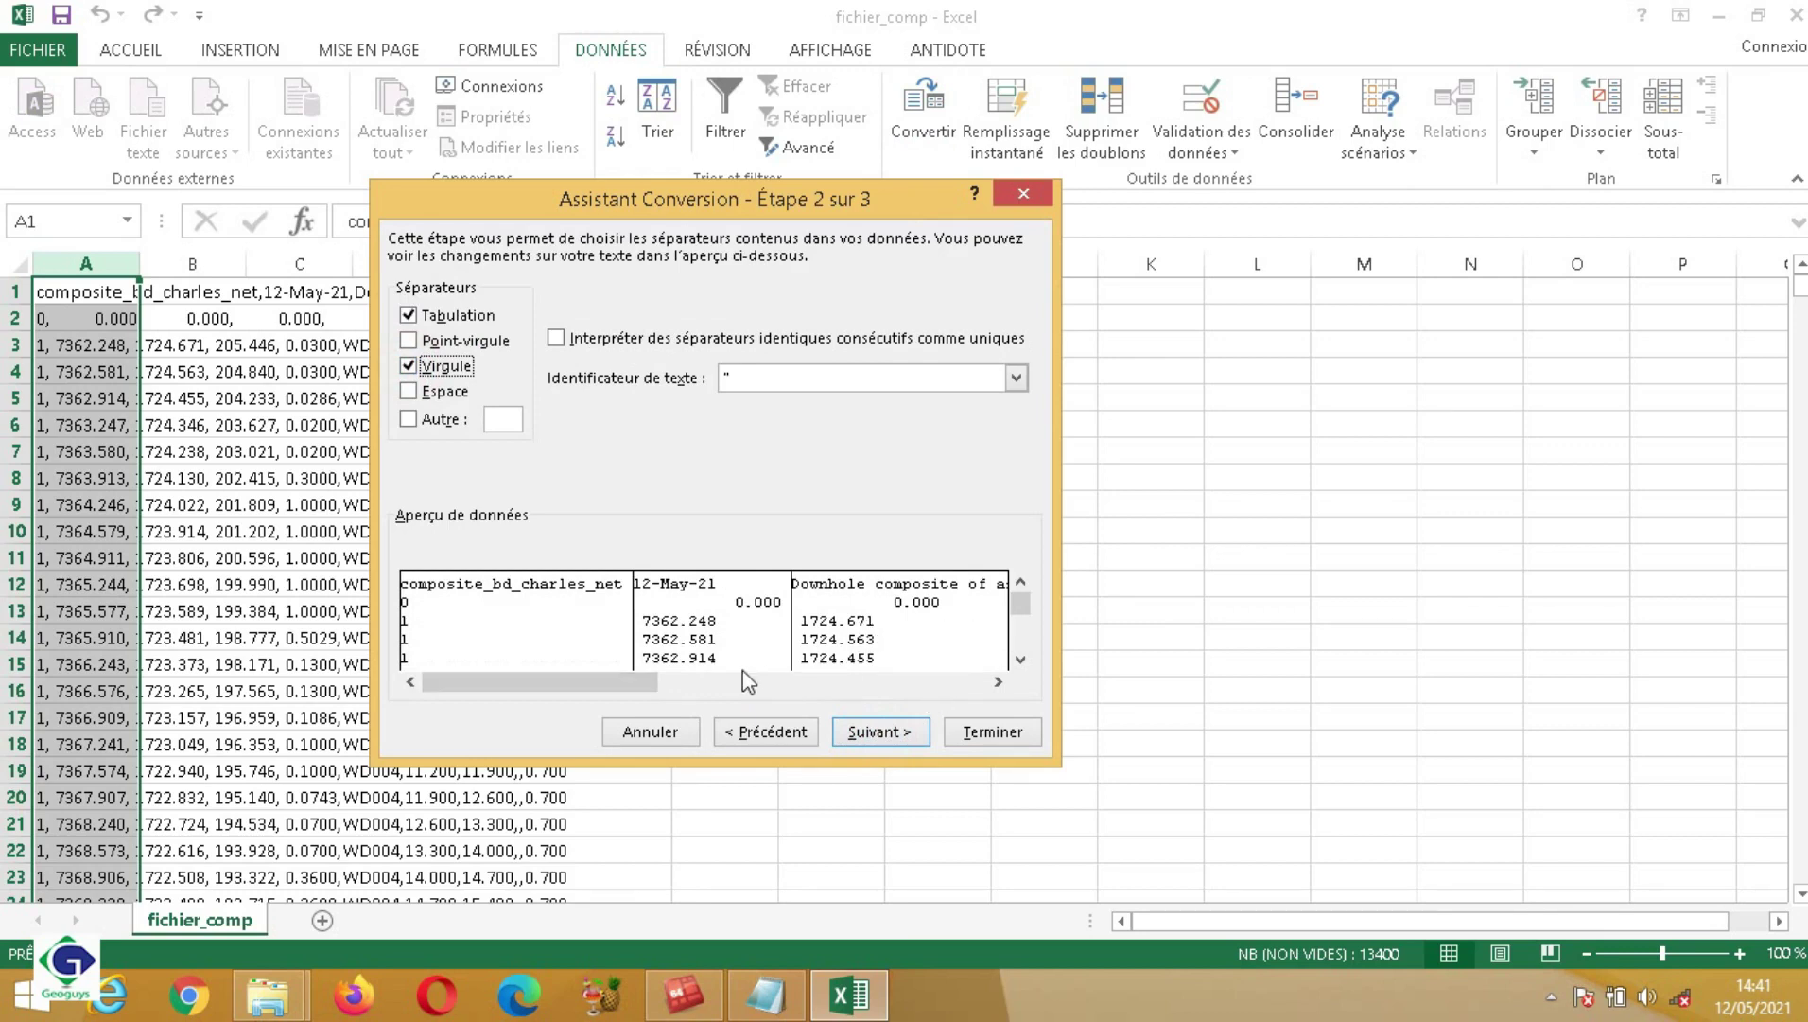
{"action": "left_click_drag", "start_coordinate": [626, 679], "coordinate": [1045, 681]}
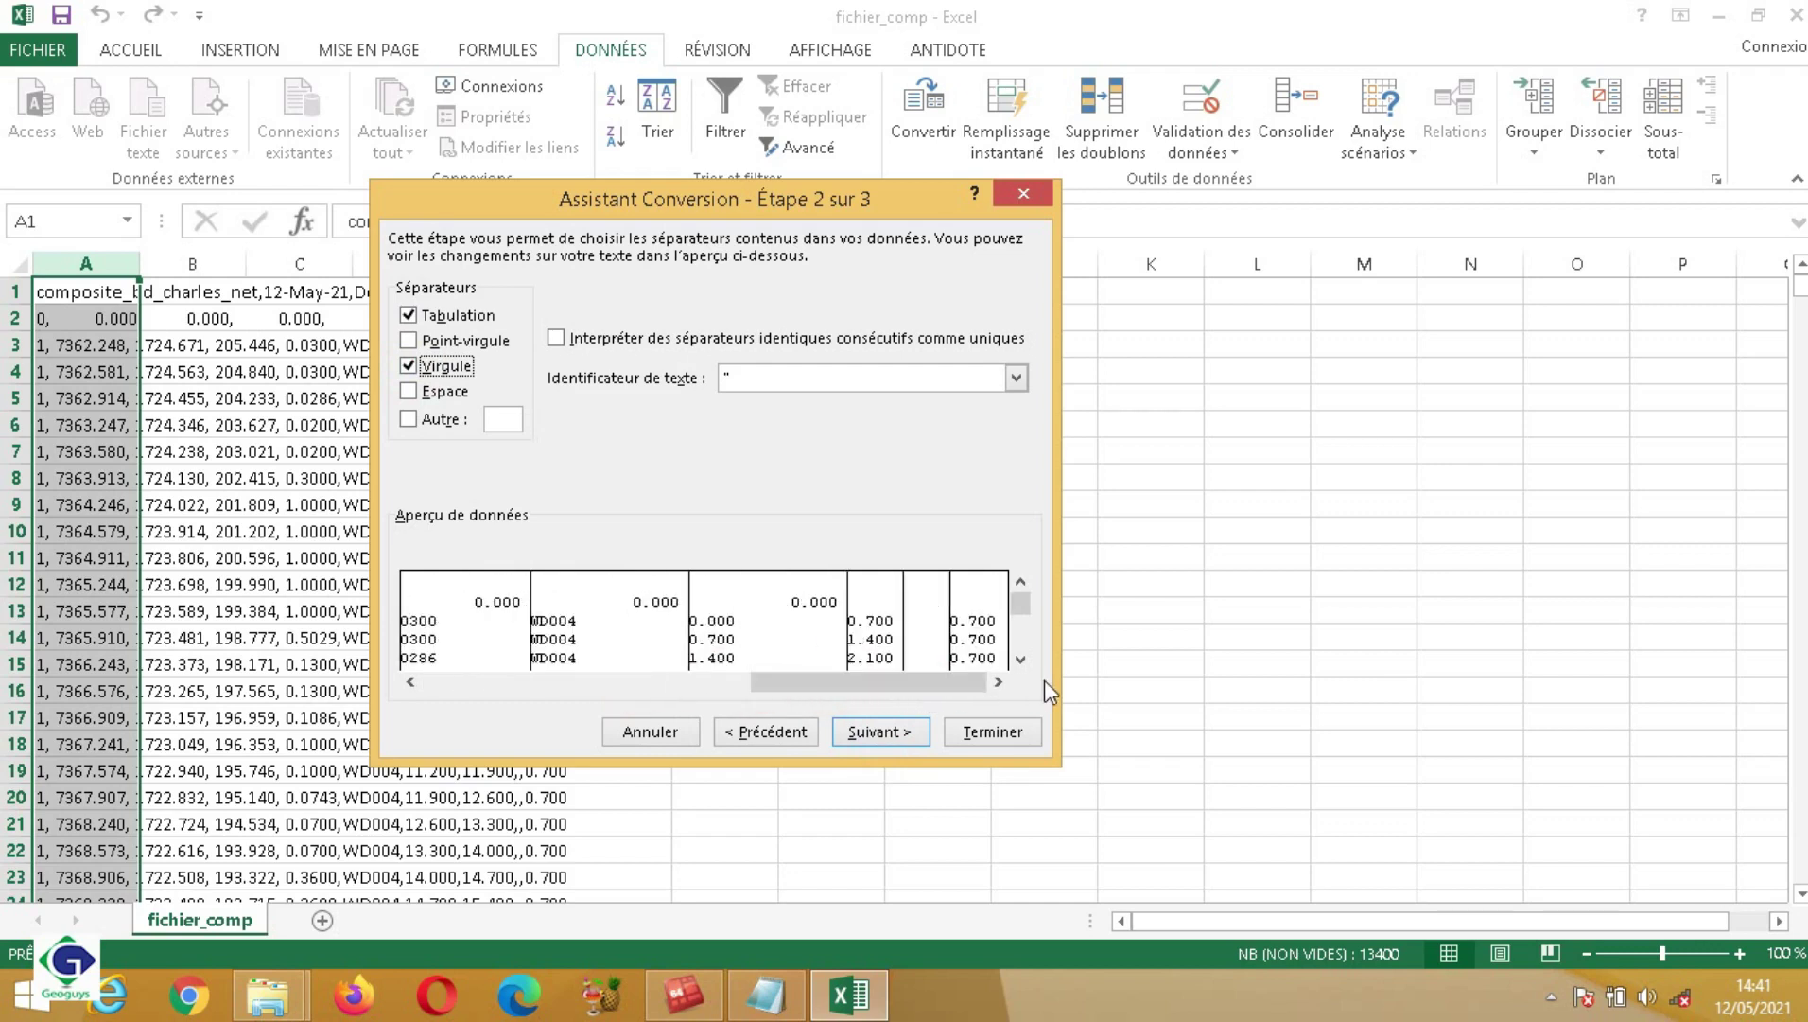
{"action": "left_click", "coordinate": [894, 730]}
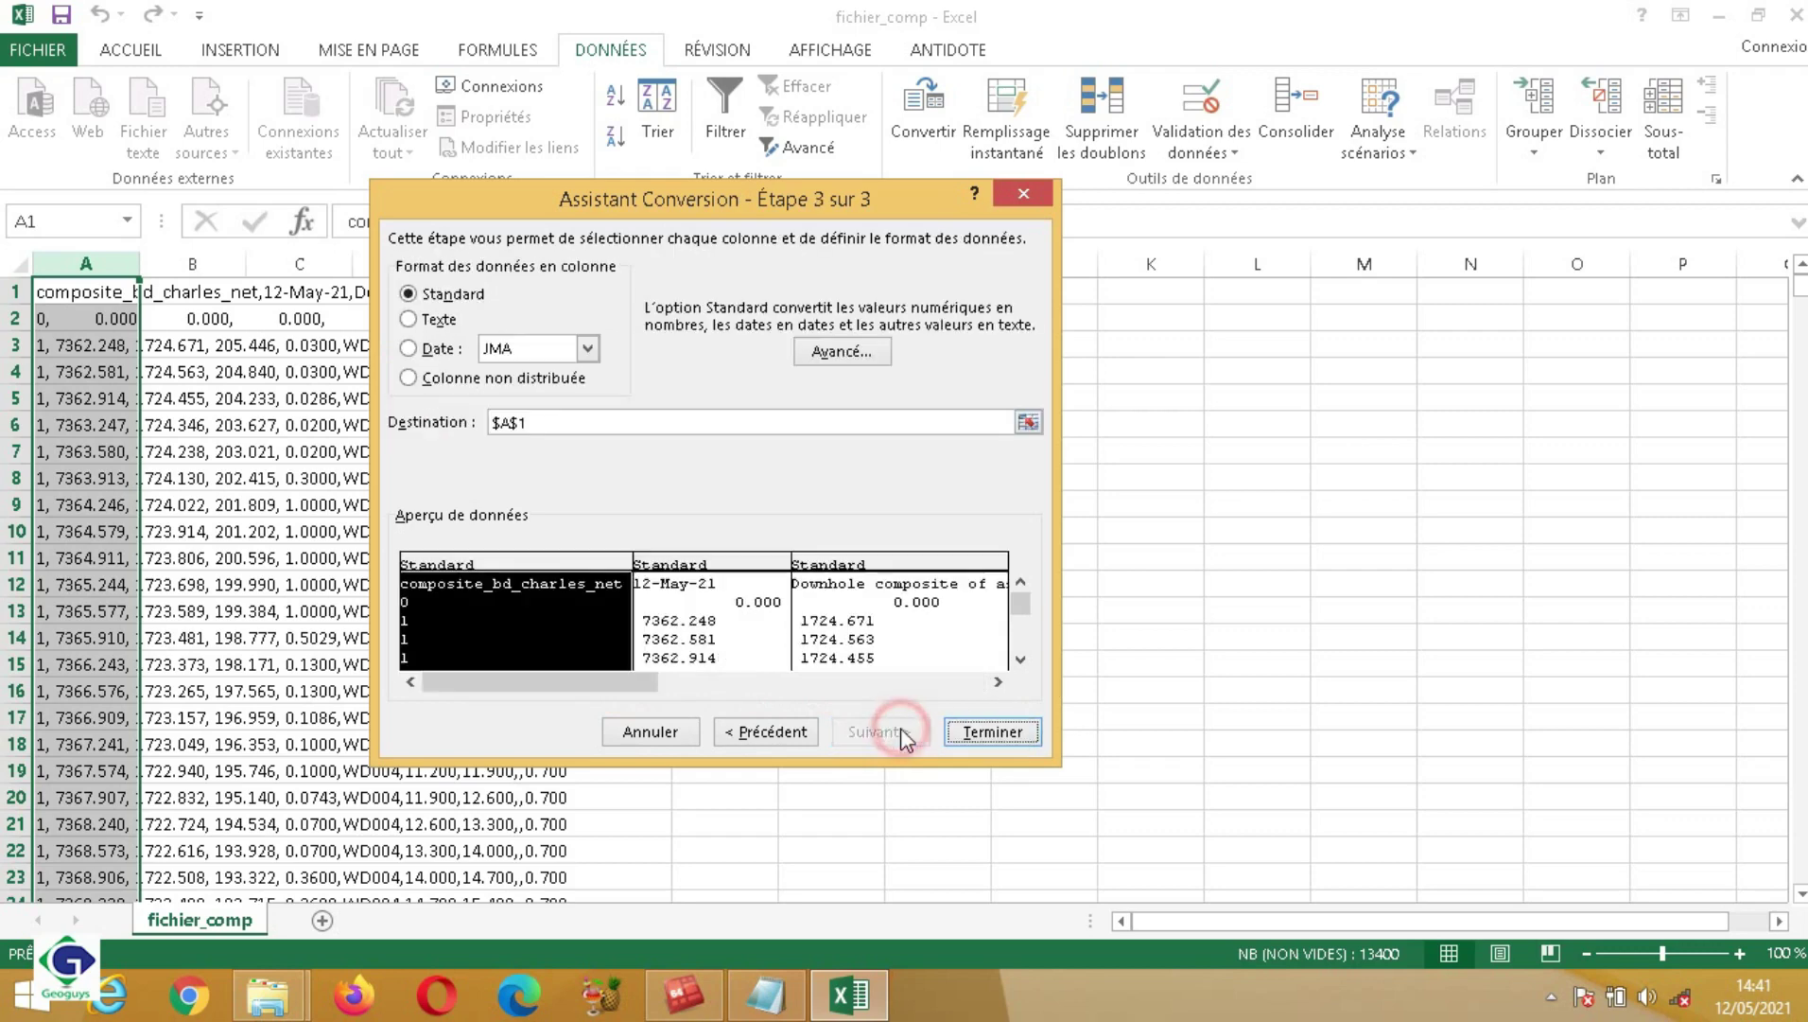
{"action": "left_click", "coordinate": [989, 732]}
{"action": "left_click", "coordinate": [660, 492]}
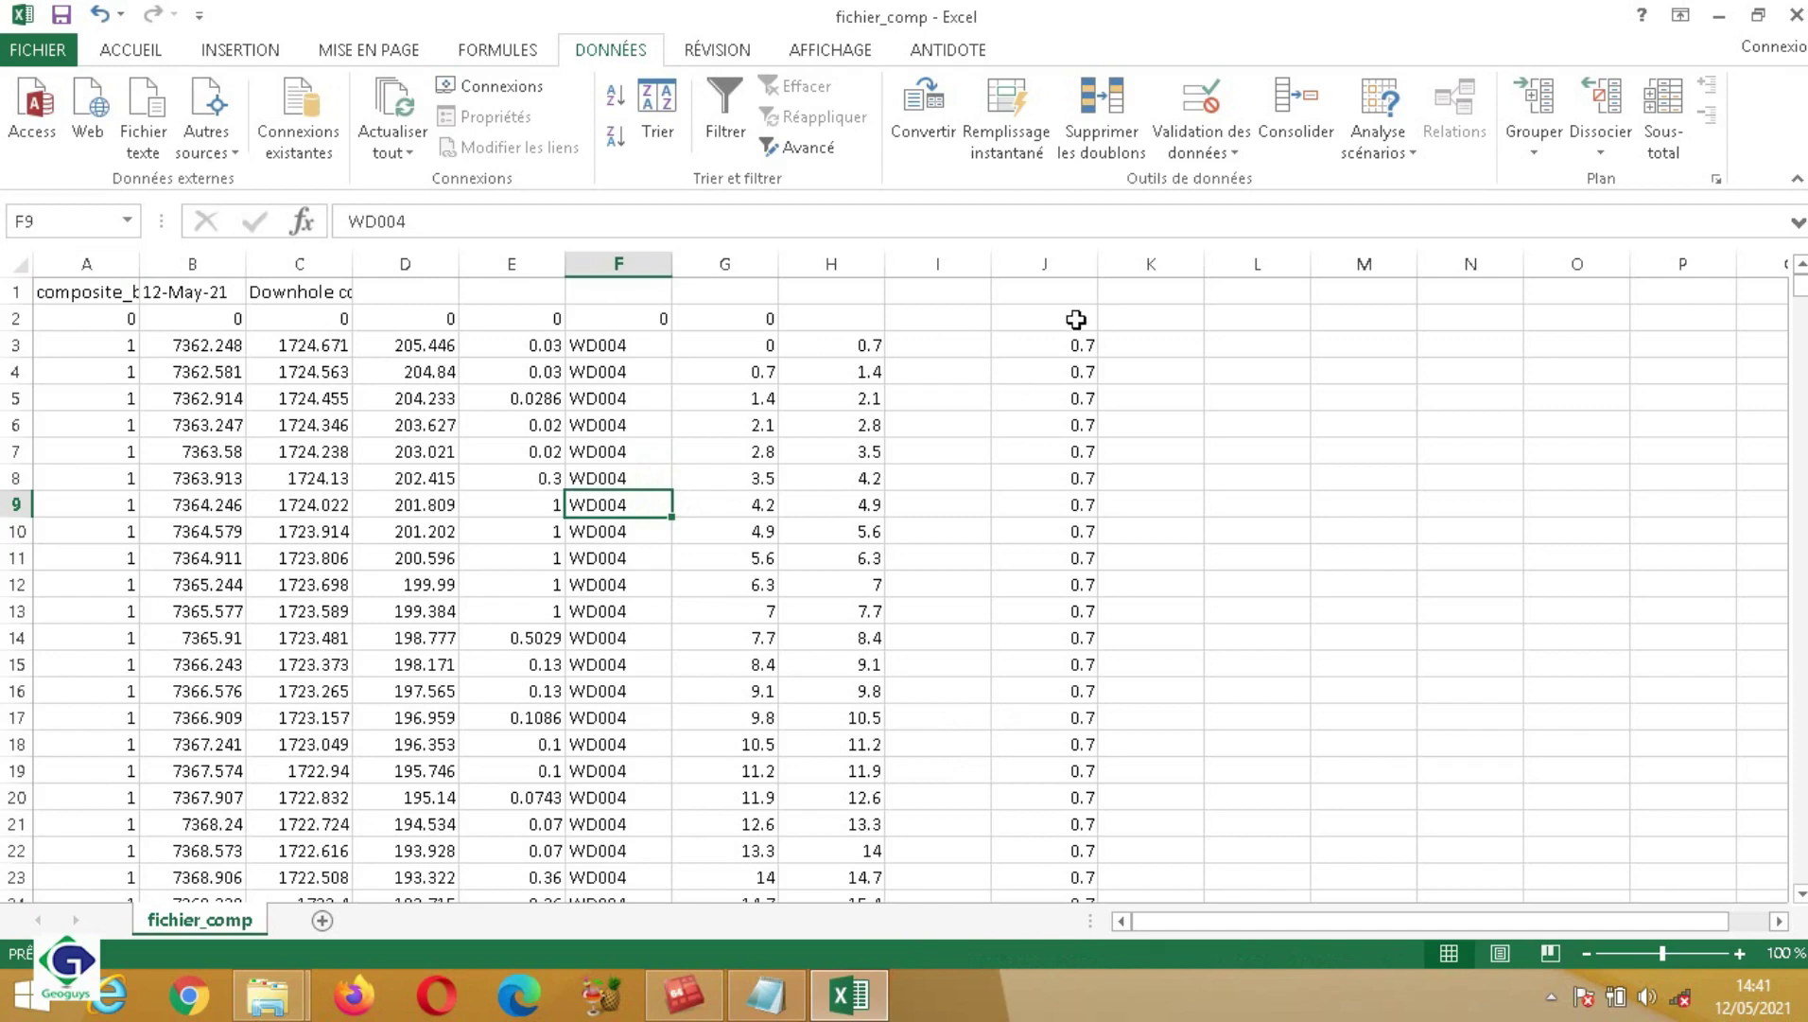
Step: Delete the first two rows holding the string file header and the zero record
{"action": "left_click", "coordinate": [12, 292]}
{"action": "left_click_drag", "start_coordinate": [12, 292], "coordinate": [11, 319]}
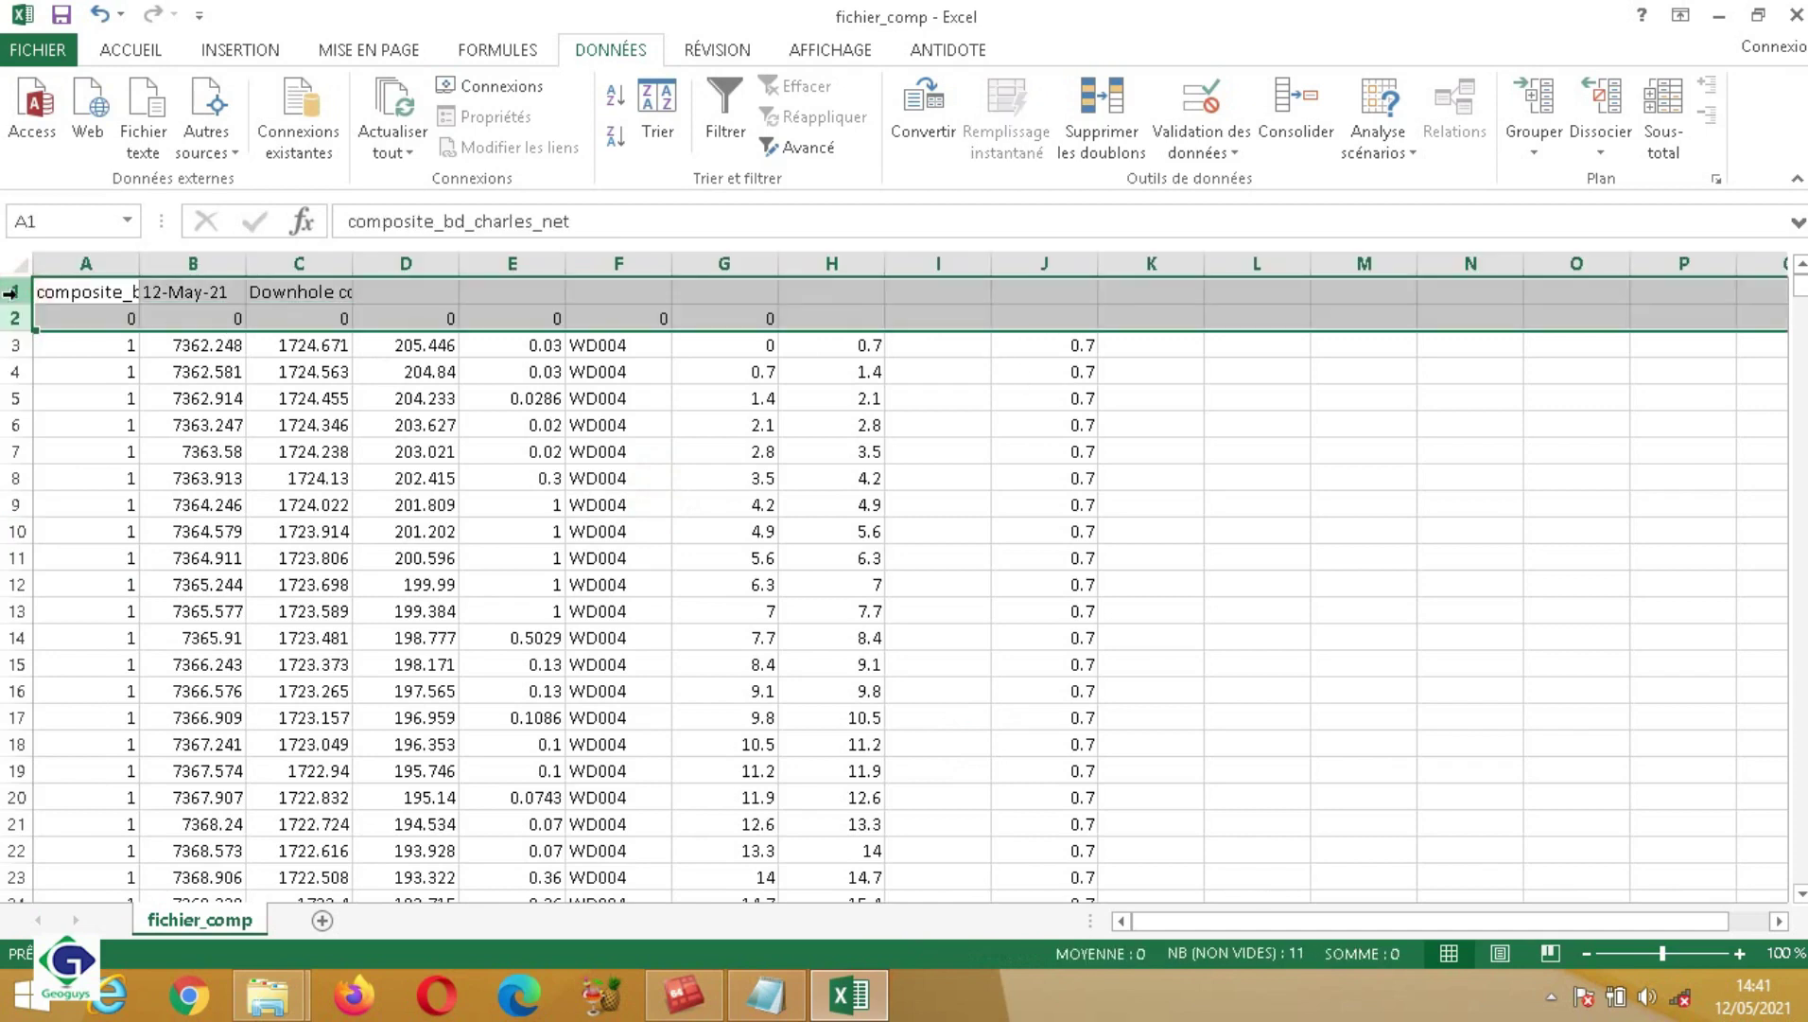
{"action": "right_click", "coordinate": [150, 316]}
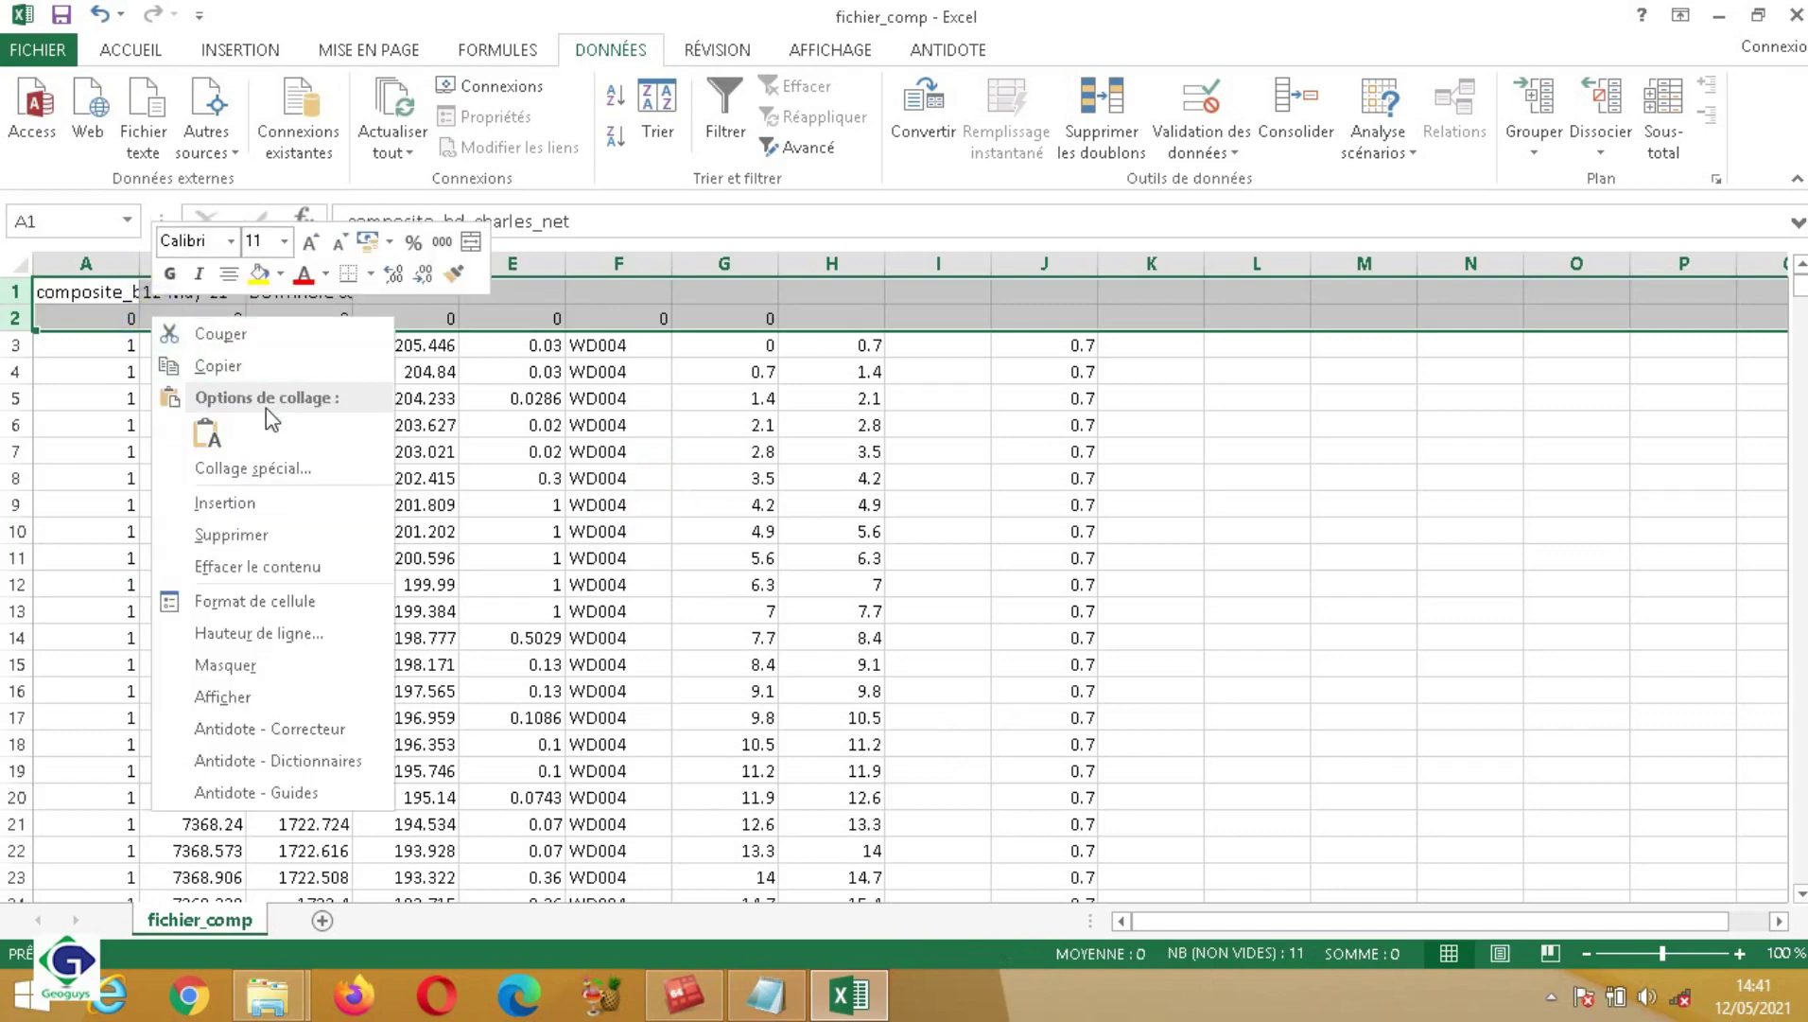
{"action": "left_click", "coordinate": [252, 538]}
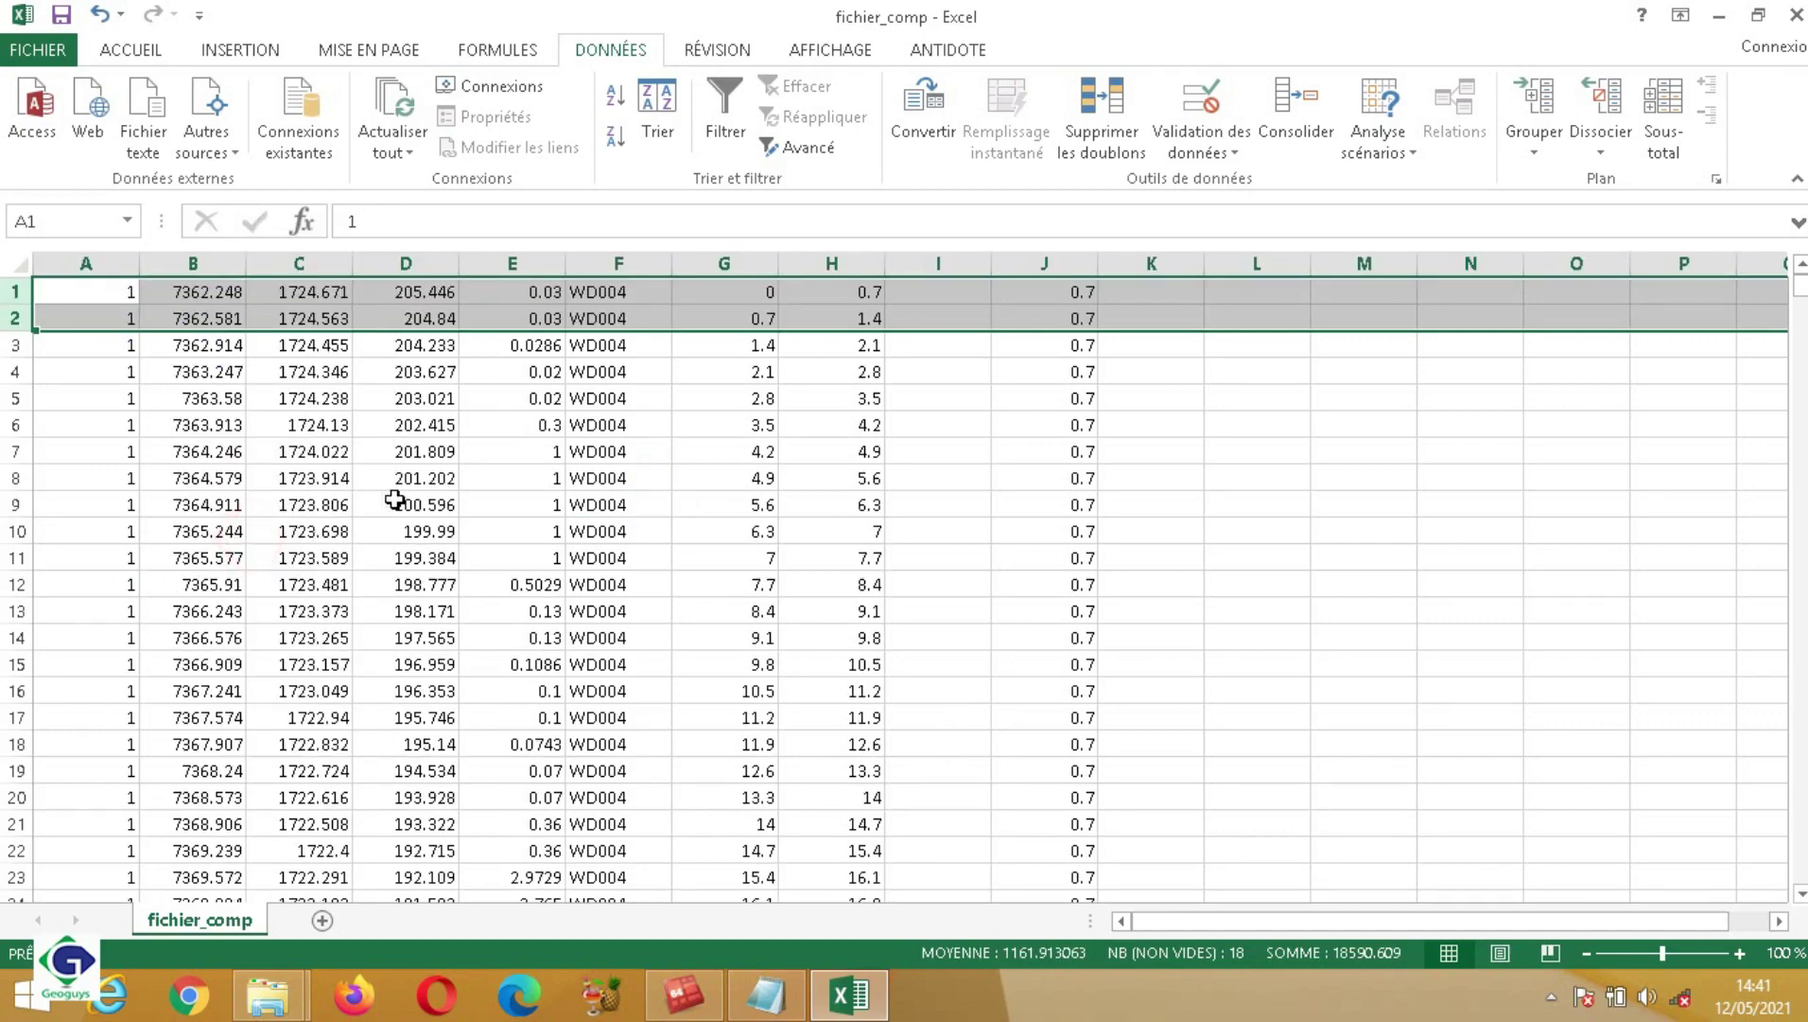
{"action": "left_click", "coordinate": [813, 416]}
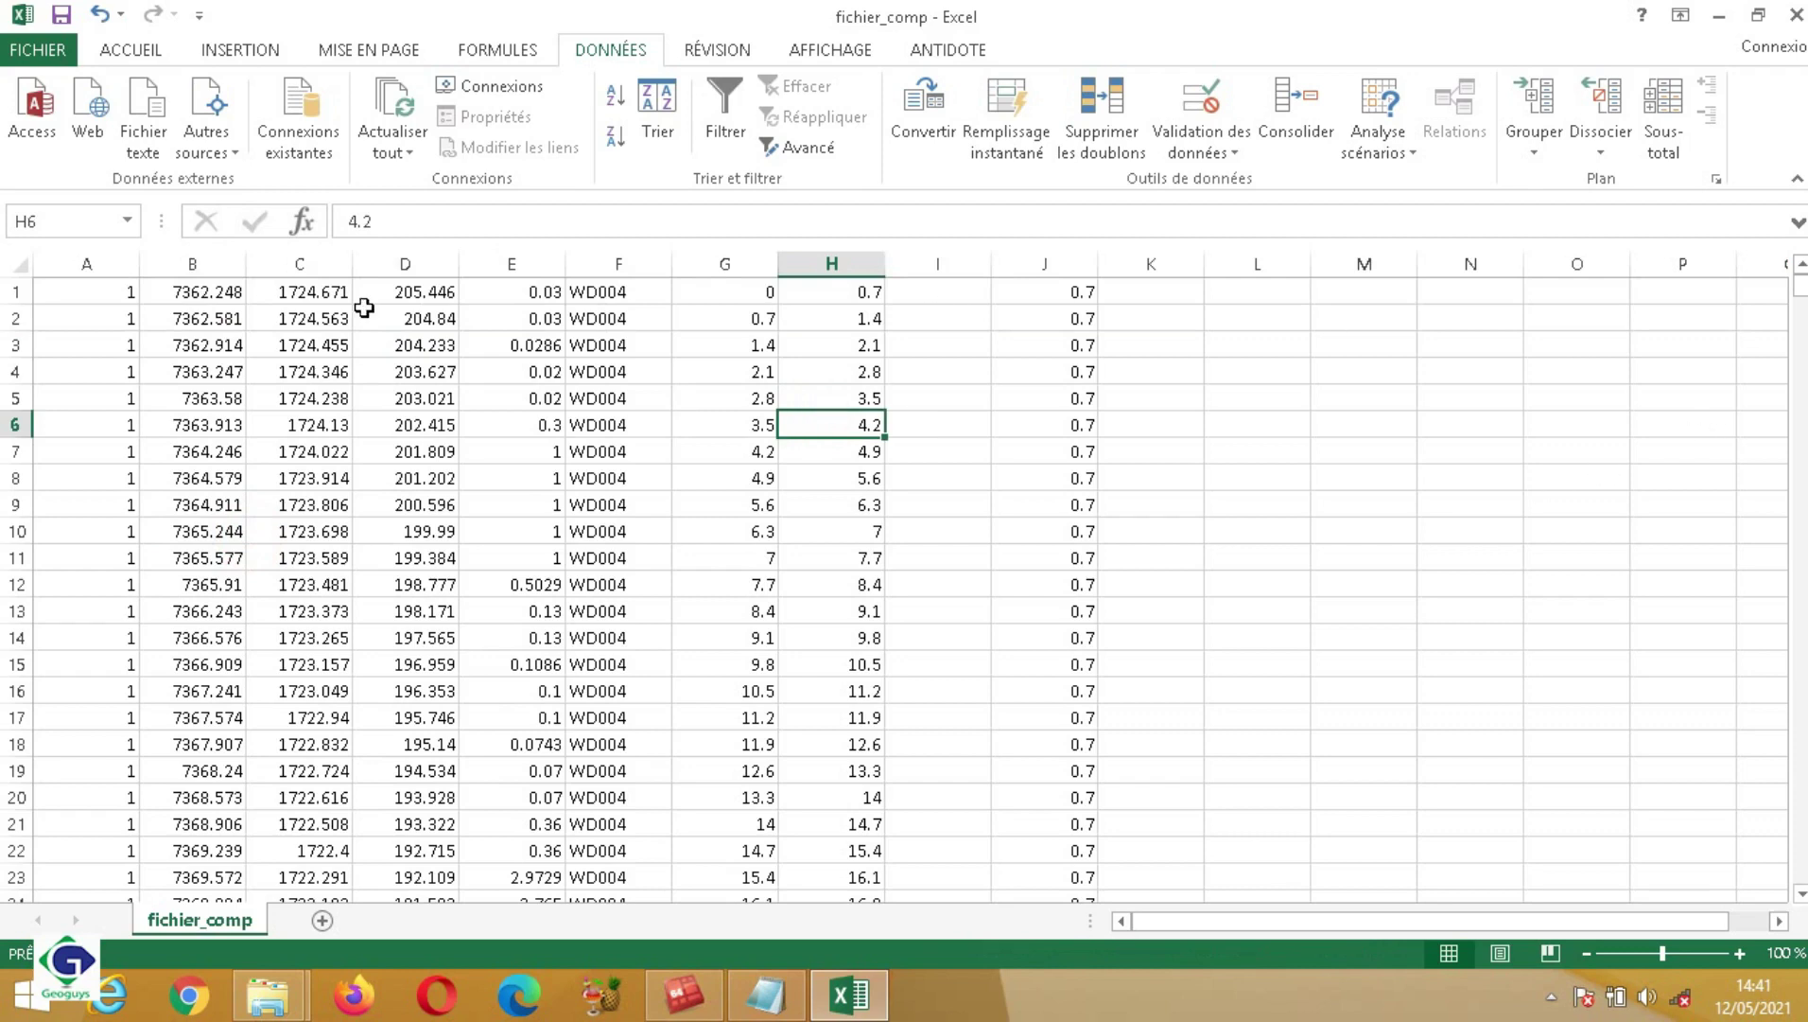
Step: Delete column A containing the string numbers
{"action": "left_click", "coordinate": [91, 260]}
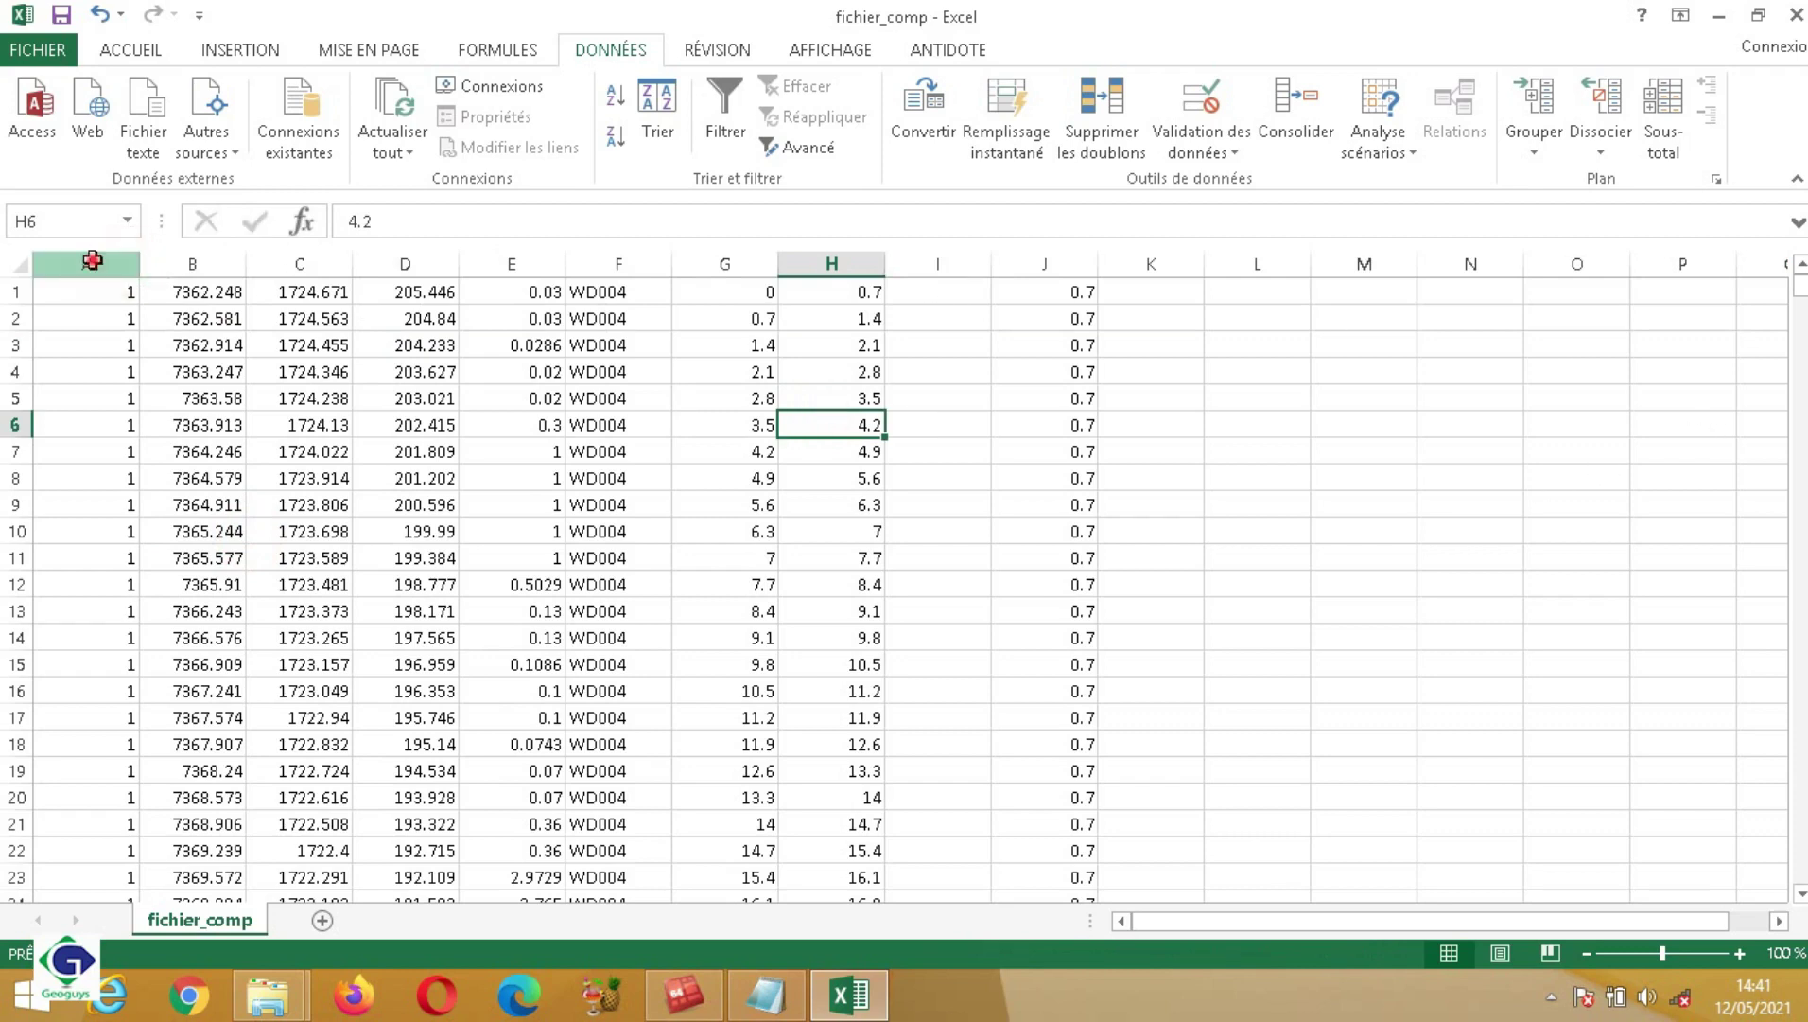
{"action": "right_click", "coordinate": [91, 260]}
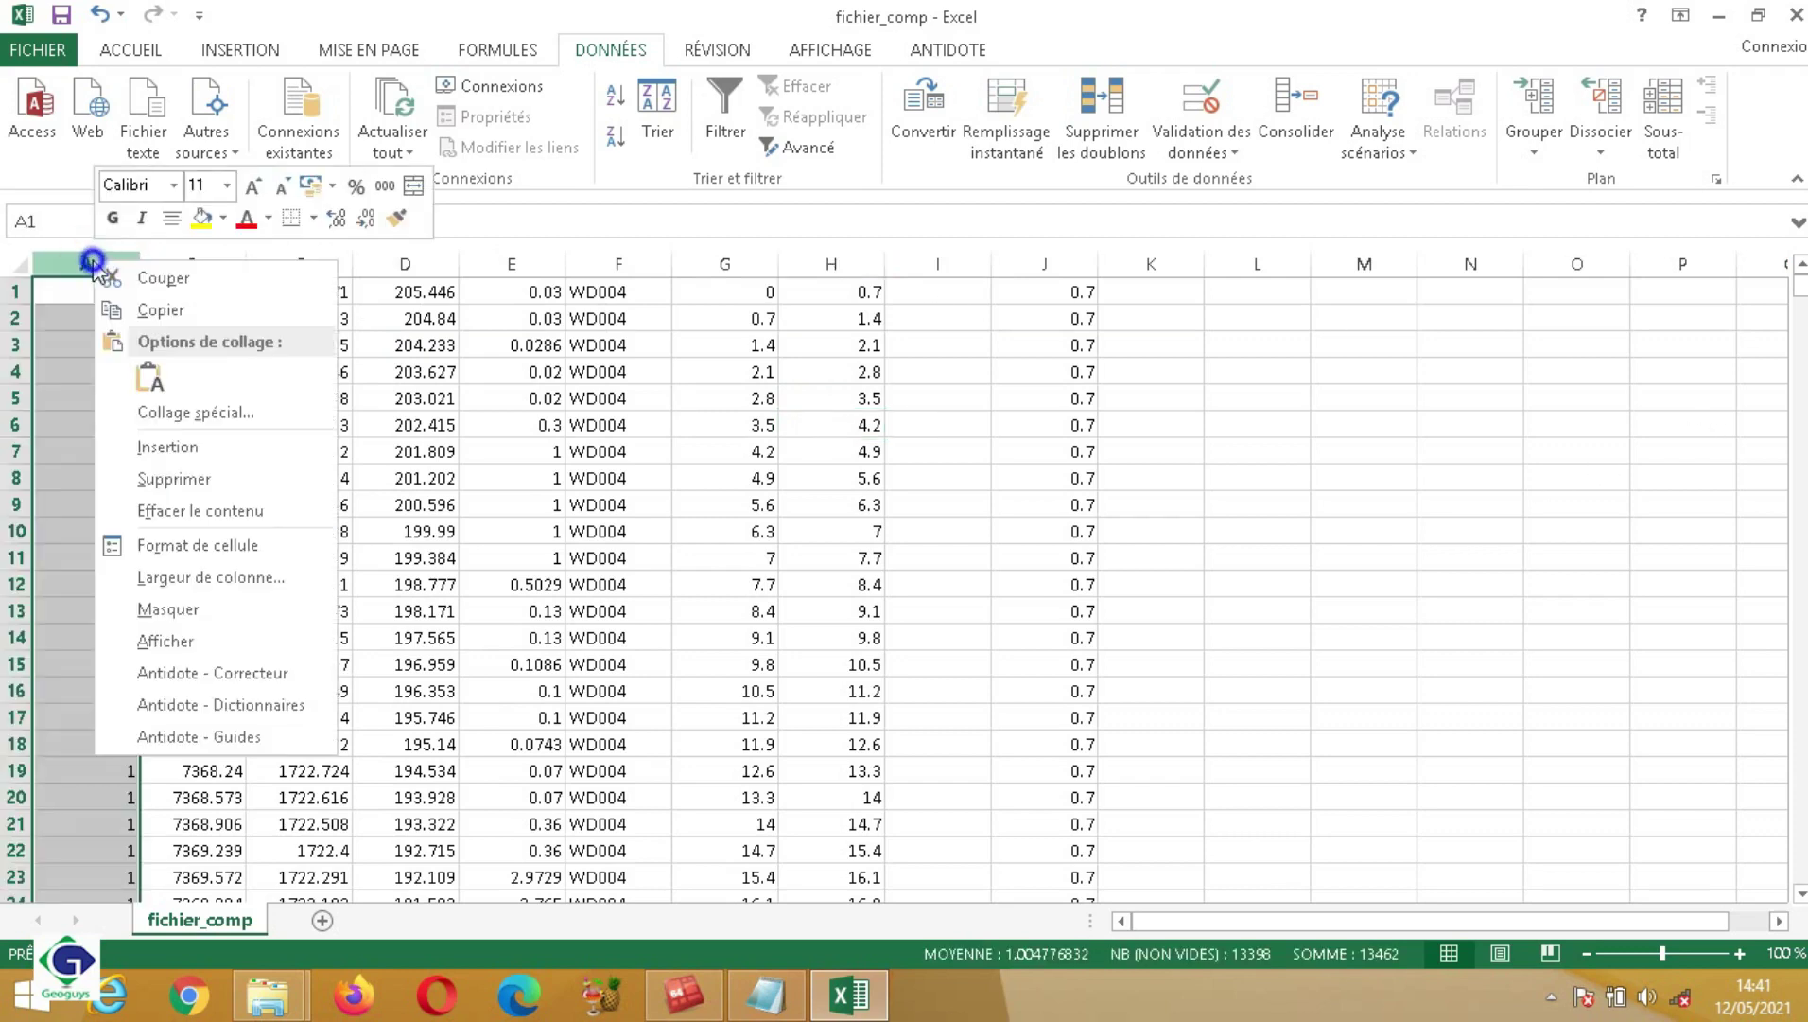
{"action": "left_click", "coordinate": [186, 475]}
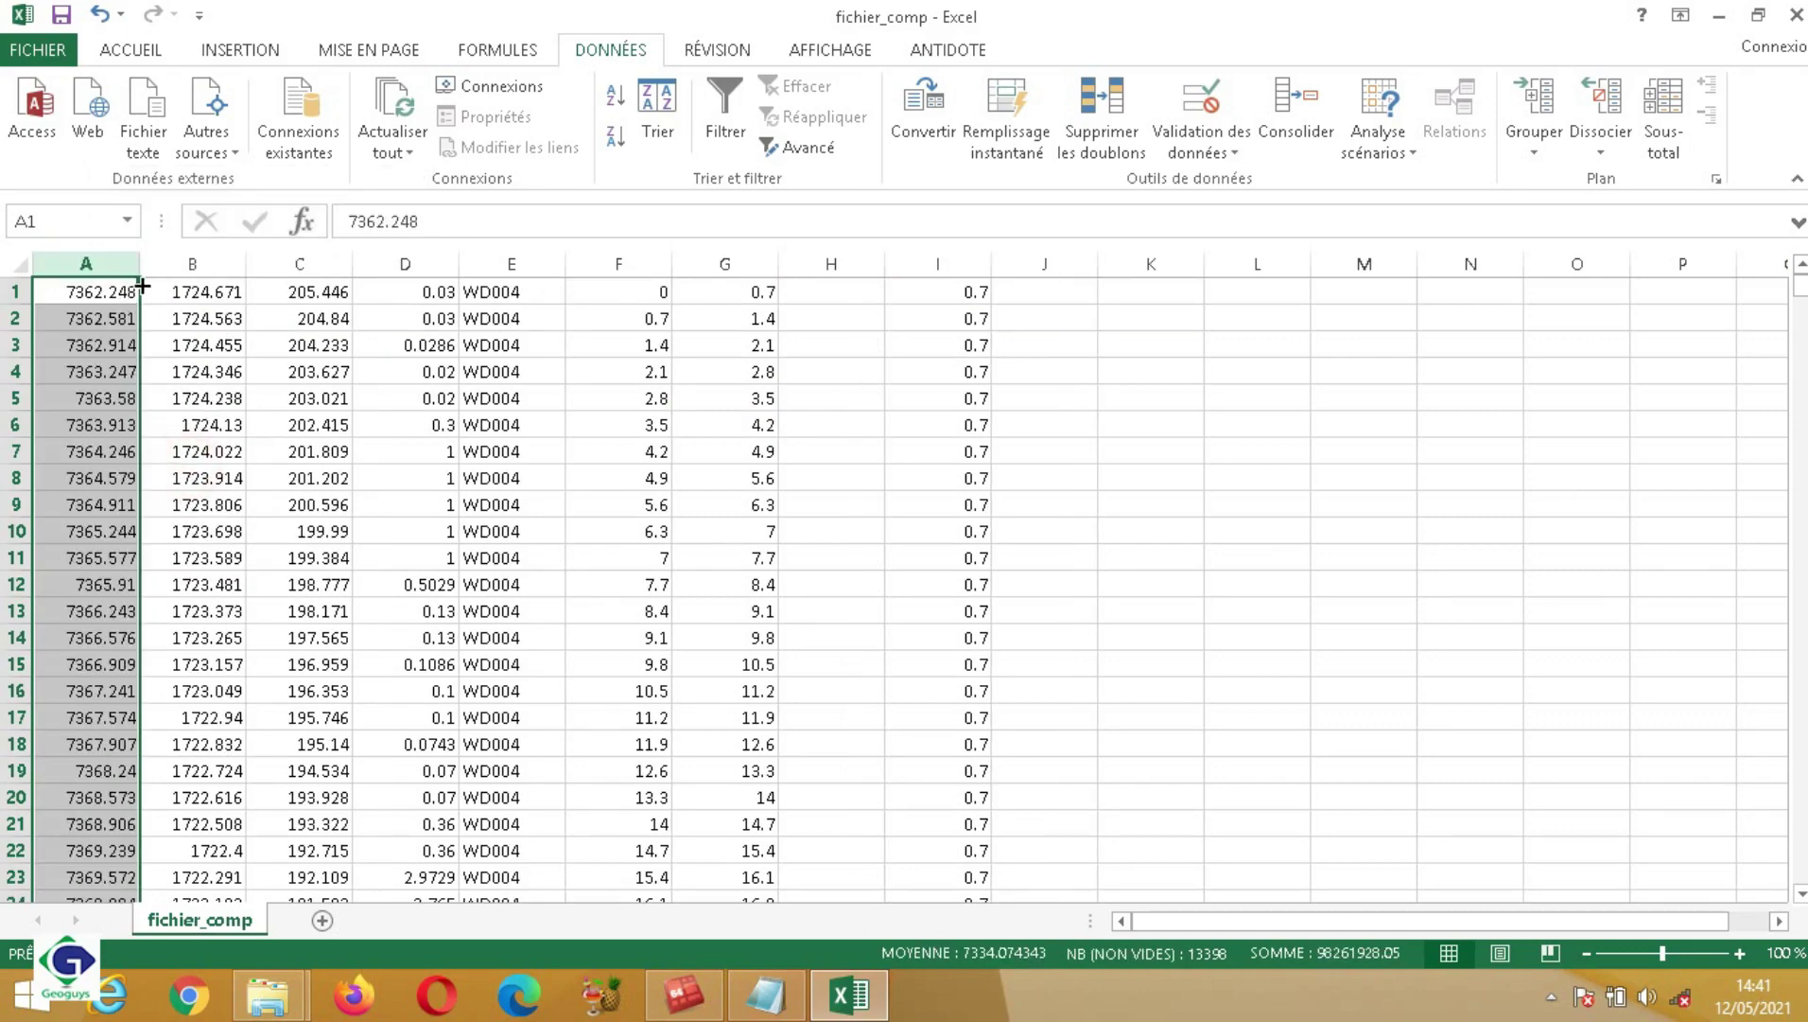
Step: Insert a blank row above the first composite record
{"action": "left_click", "coordinate": [17, 291]}
{"action": "right_click", "coordinate": [17, 291]}
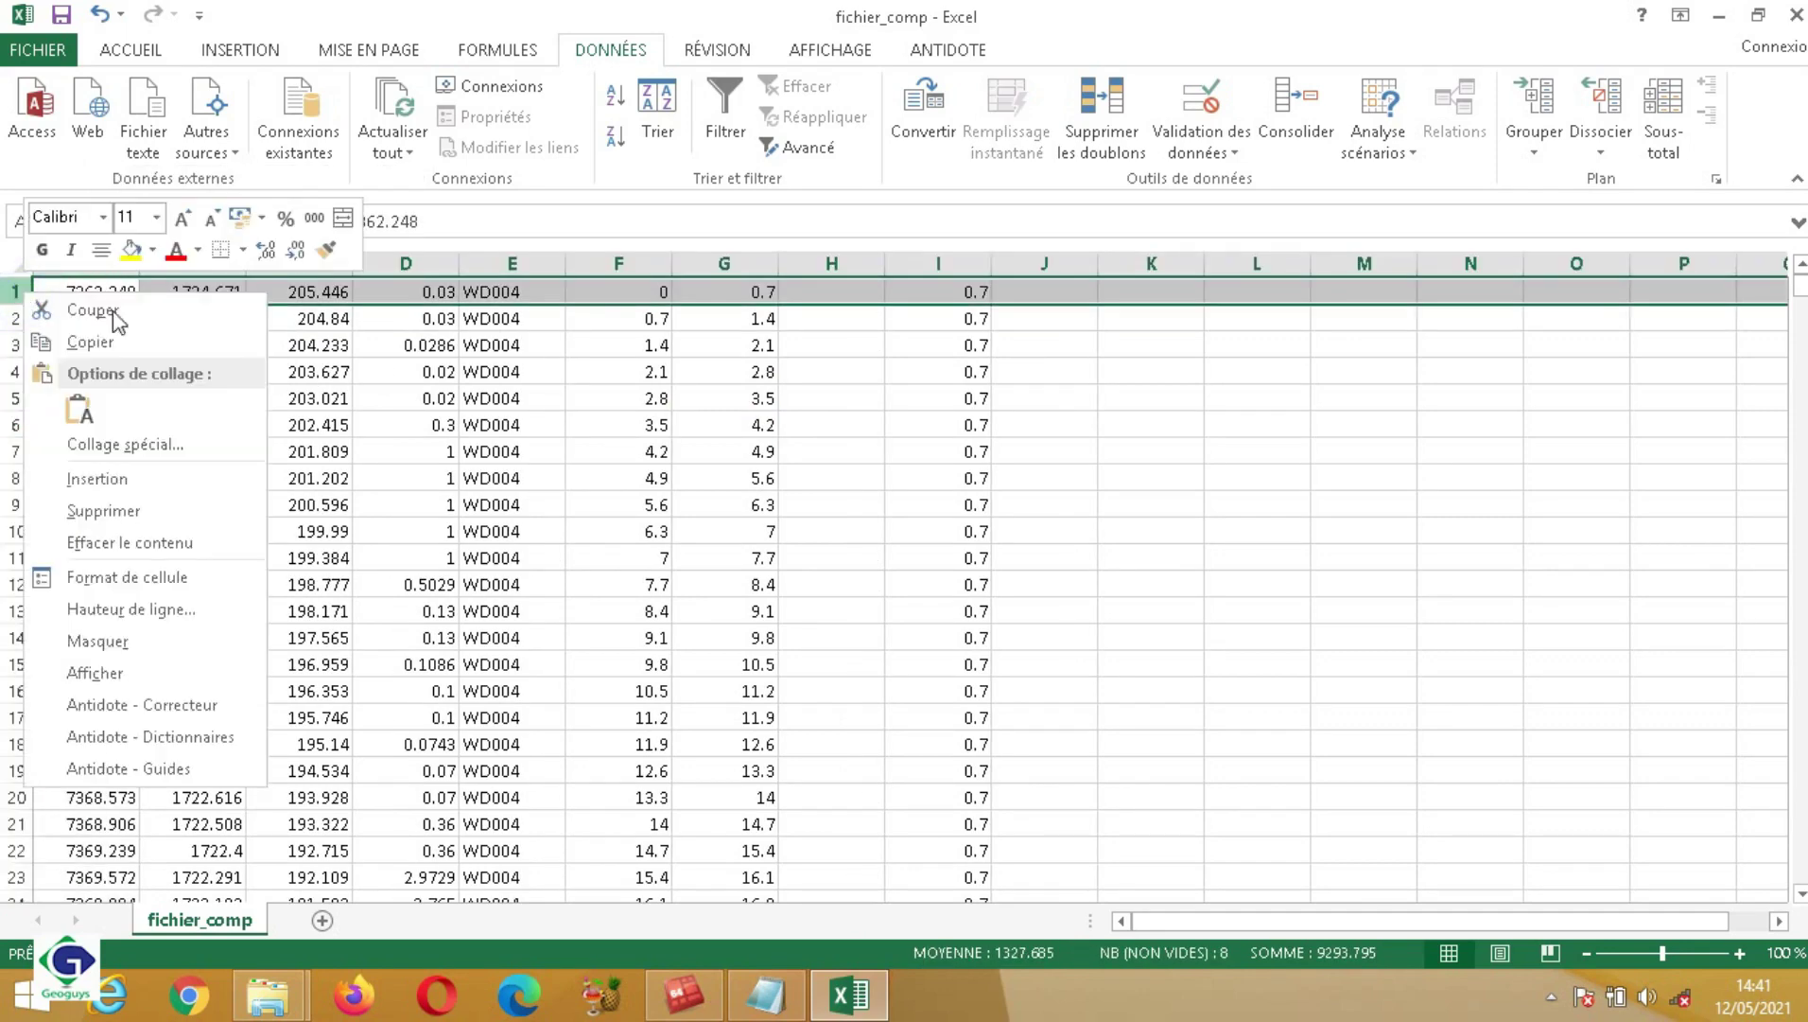
{"action": "left_click", "coordinate": [97, 479]}
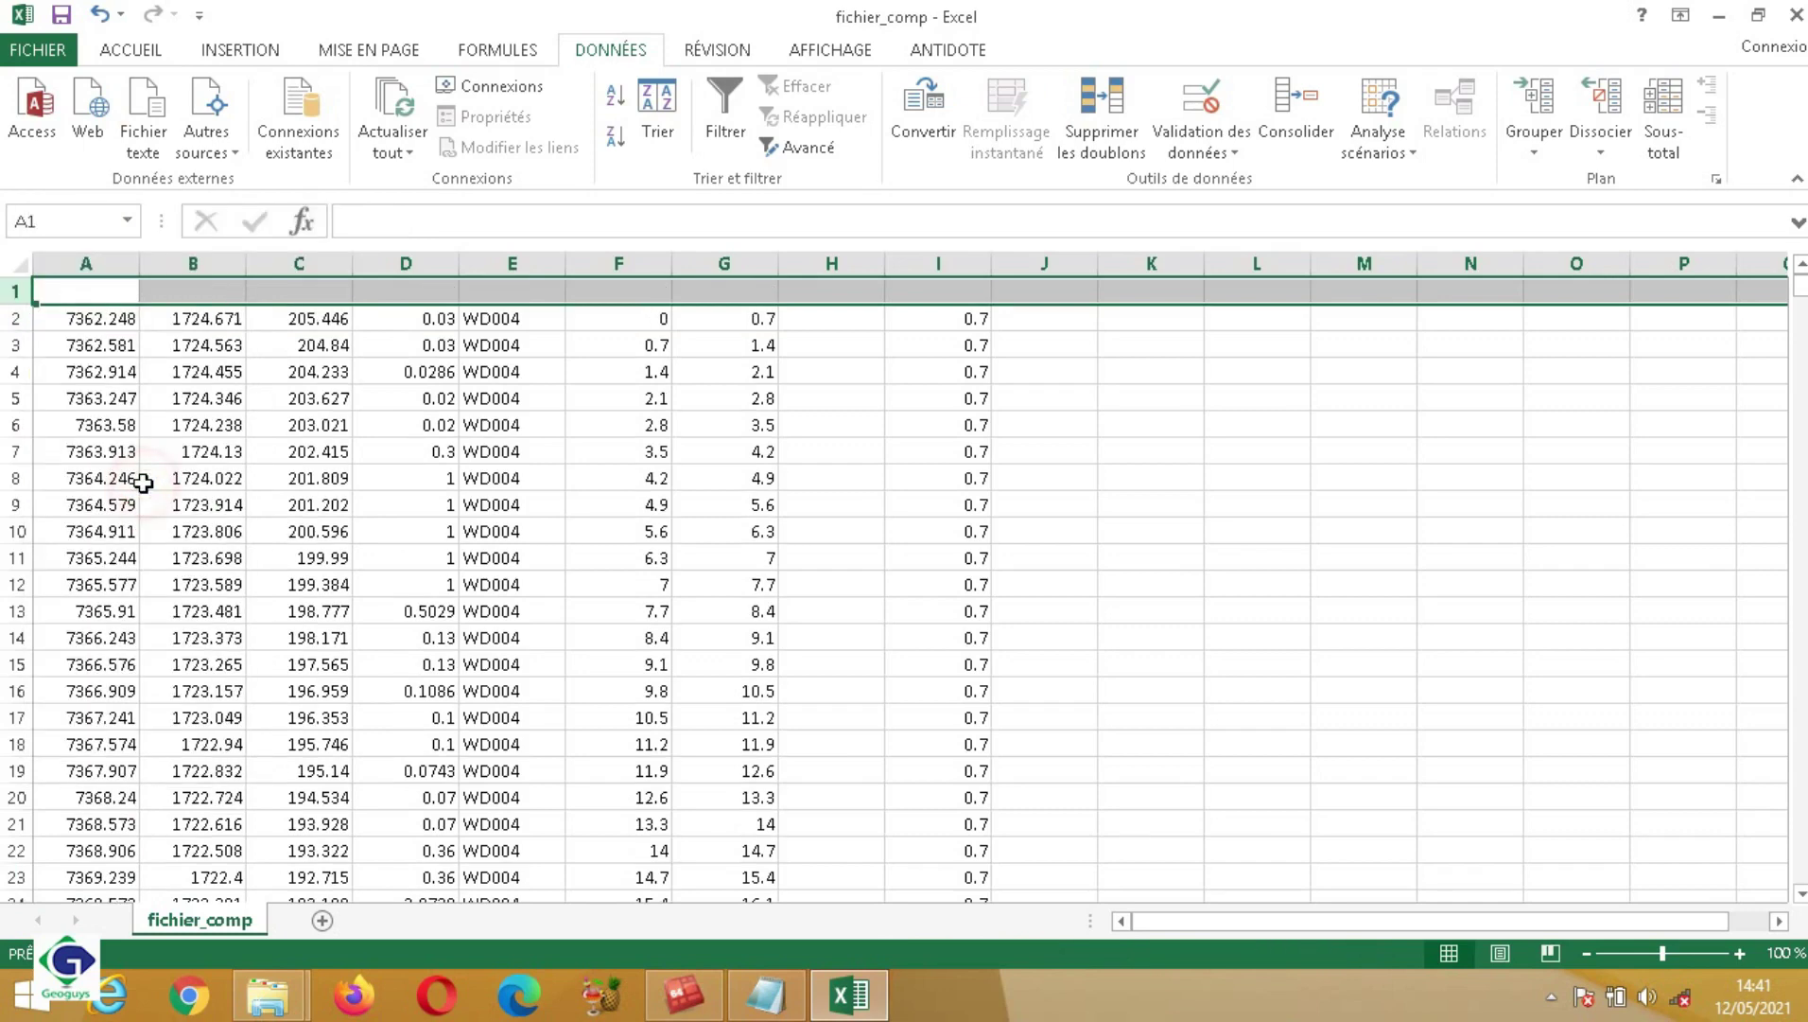
Step: Label the three coordinate columns X, Y and Z in cells A1, B1 and C1
{"action": "left_click", "coordinate": [90, 297]}
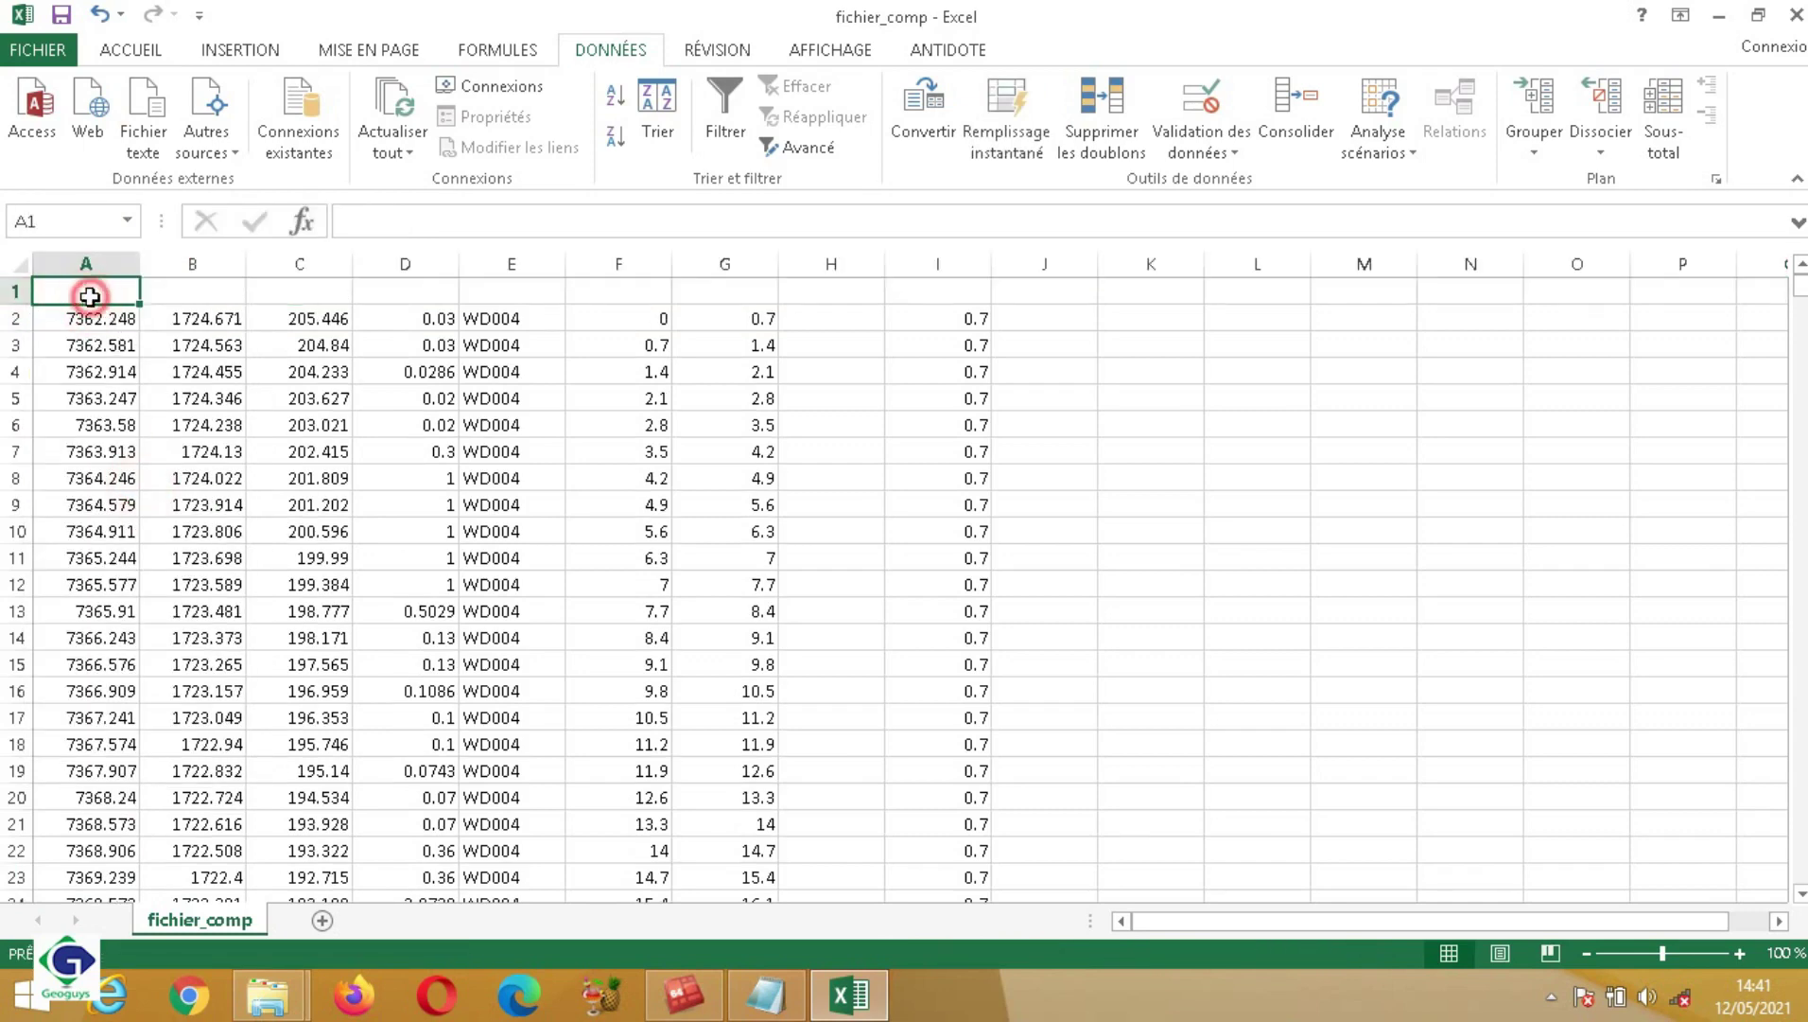
{"action": "type", "text": "X"}
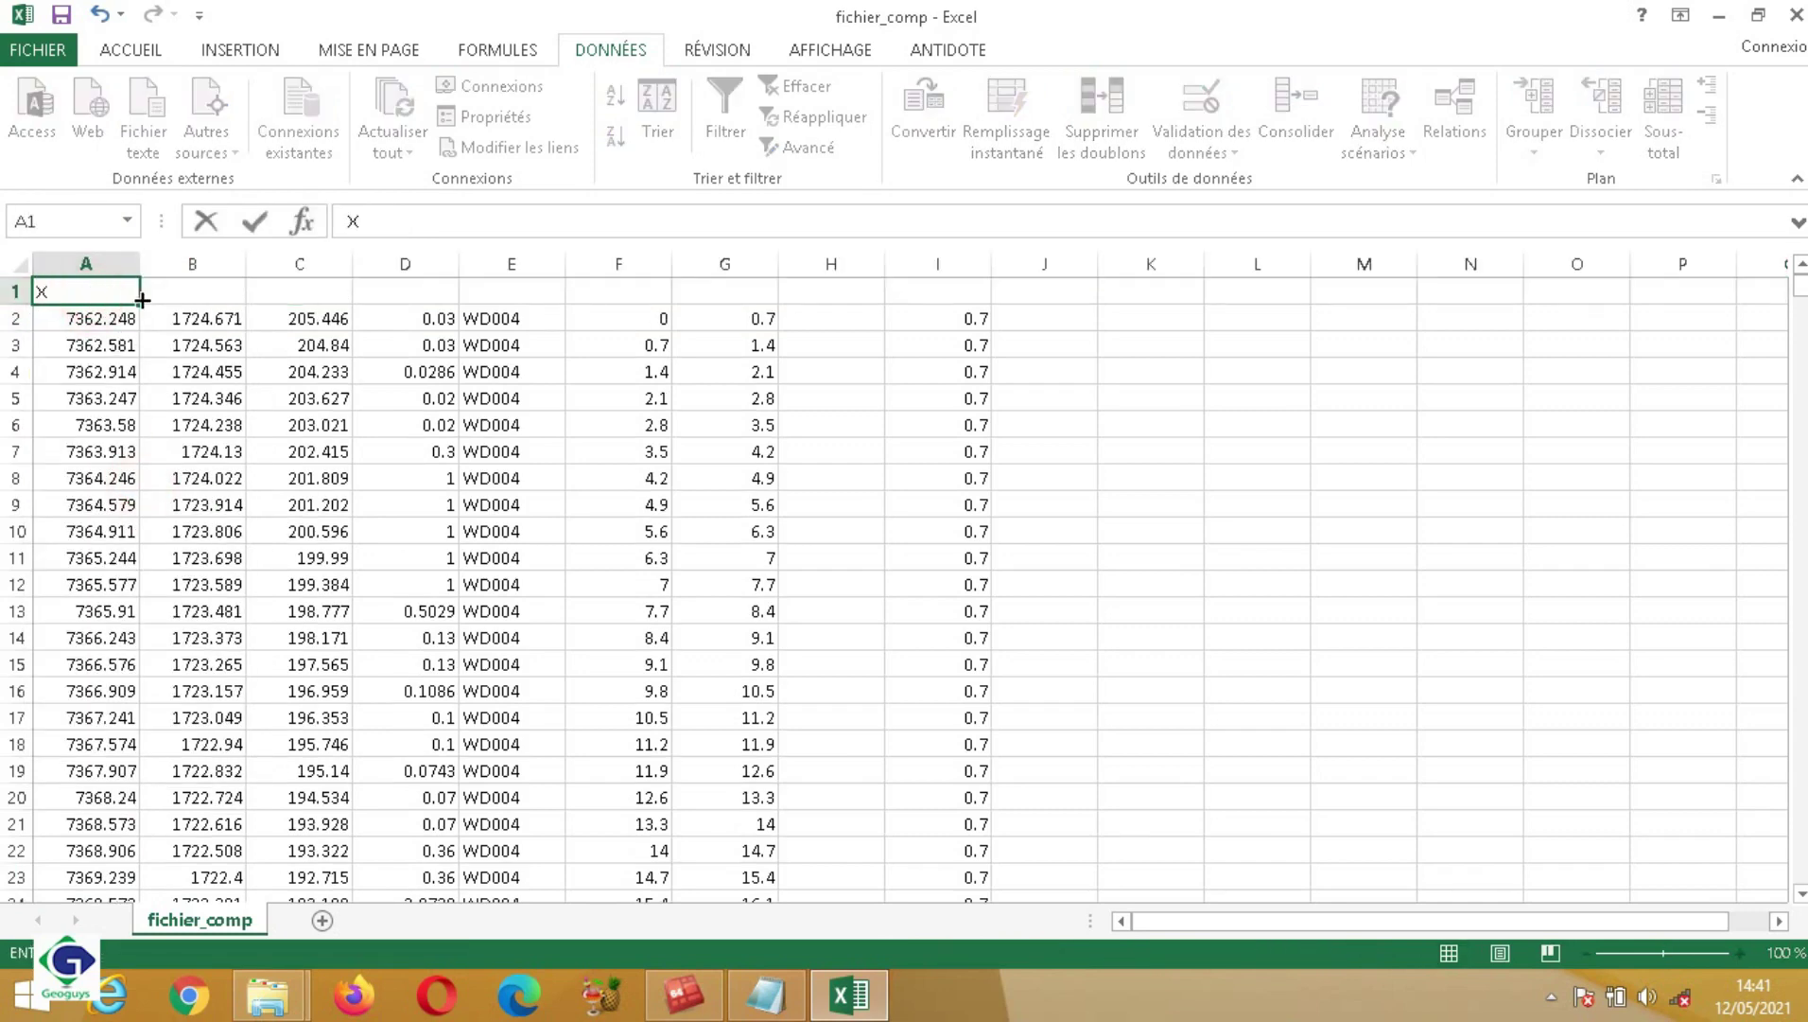
{"action": "left_click", "coordinate": [191, 286]}
{"action": "type", "text": "Y"}
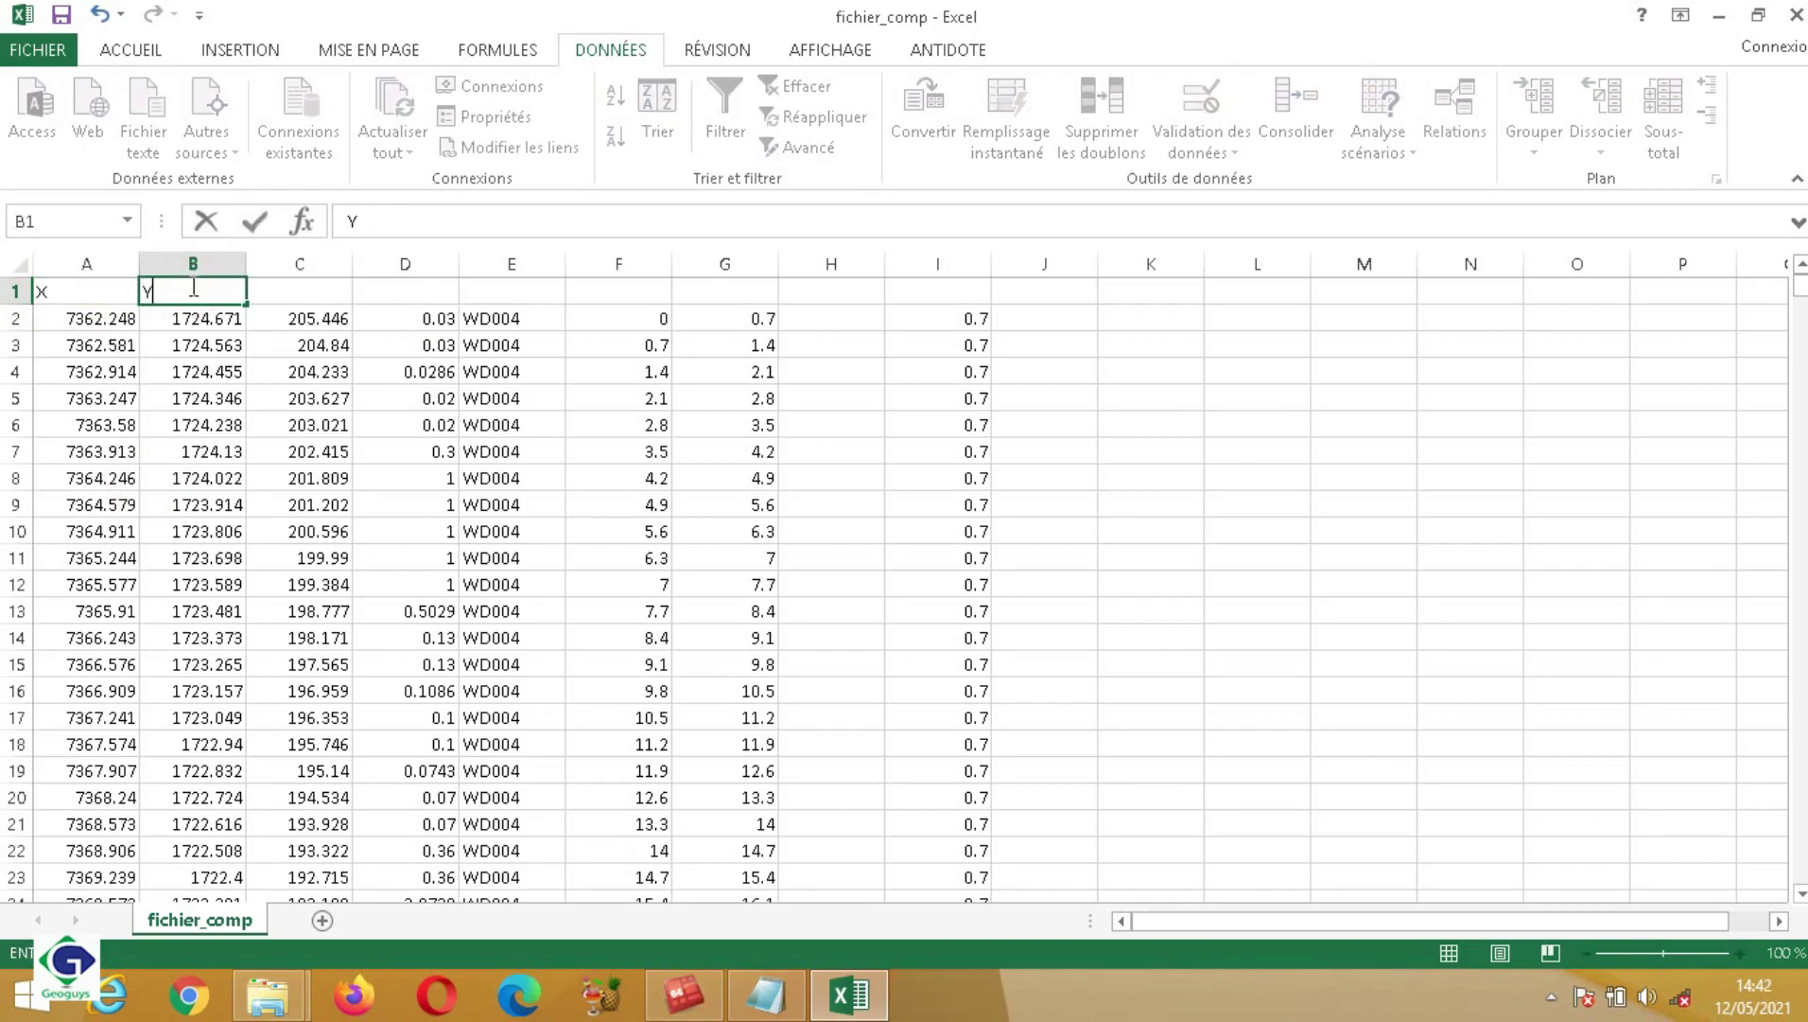
{"action": "left_click", "coordinate": [312, 291]}
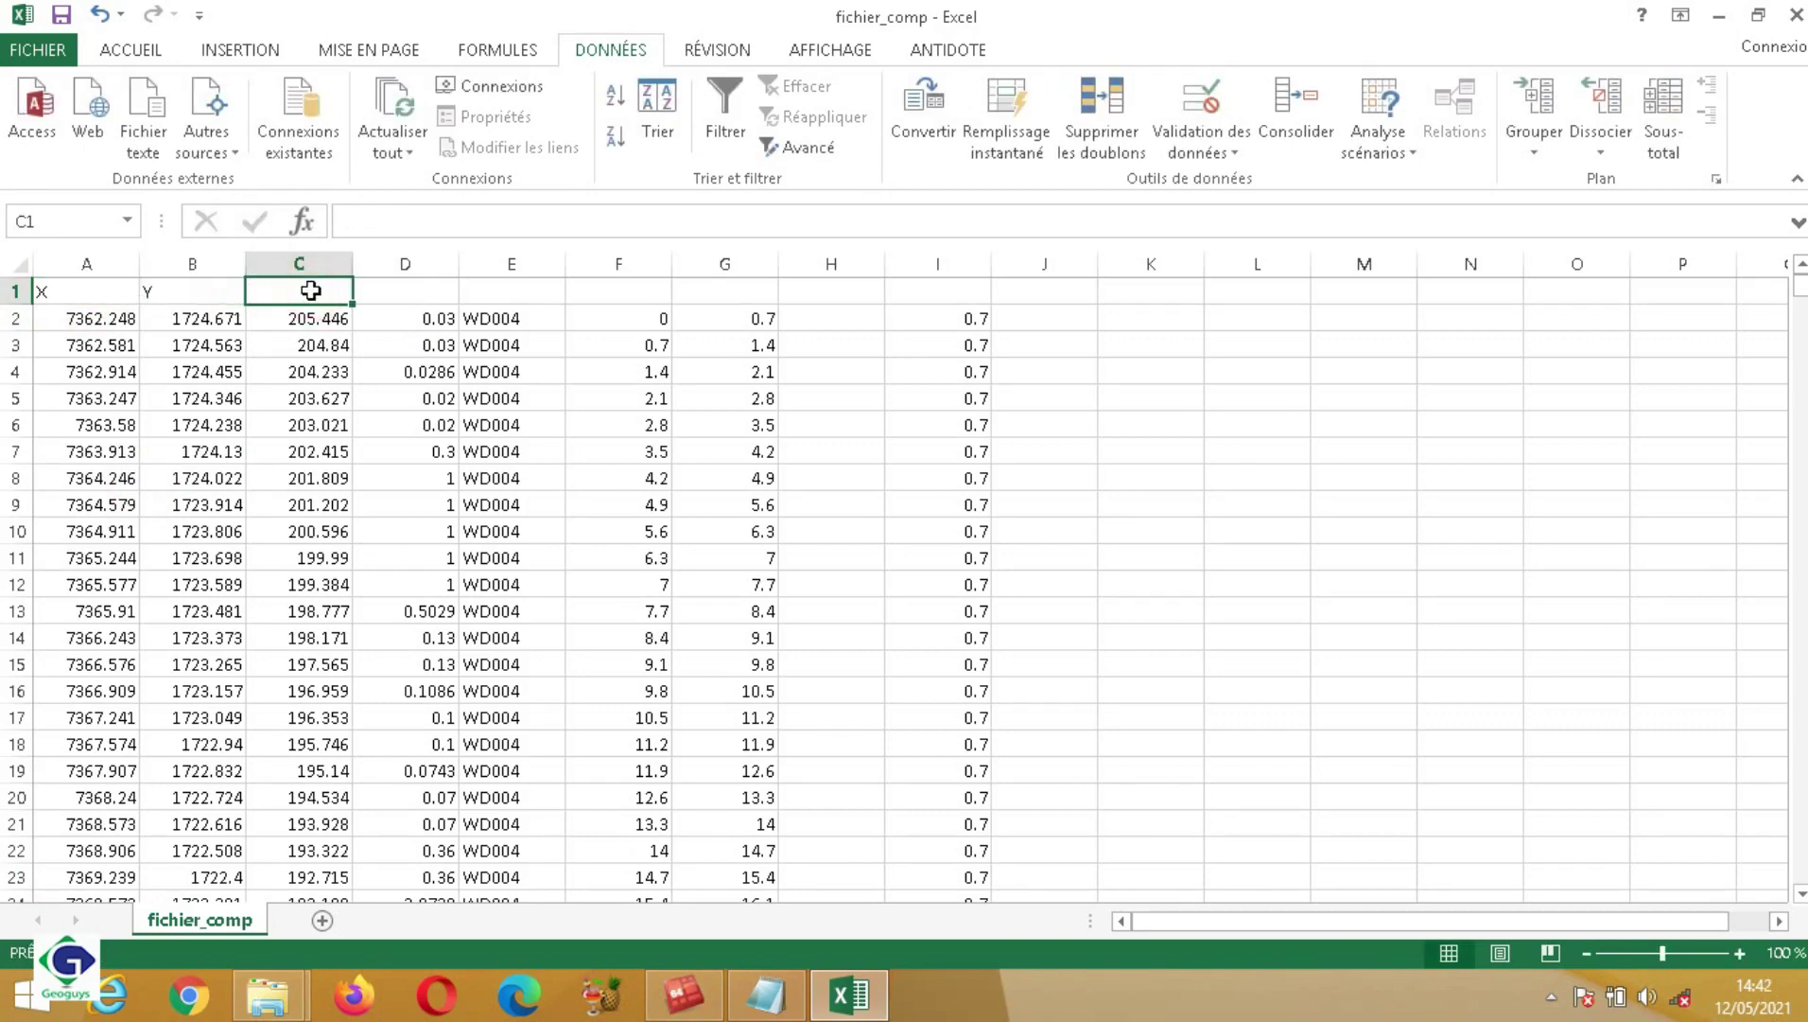
{"action": "type", "text": "Z"}
Step: Enter the headers au in cell D1 and hole_id in cell E1
{"action": "left_click", "coordinate": [423, 287]}
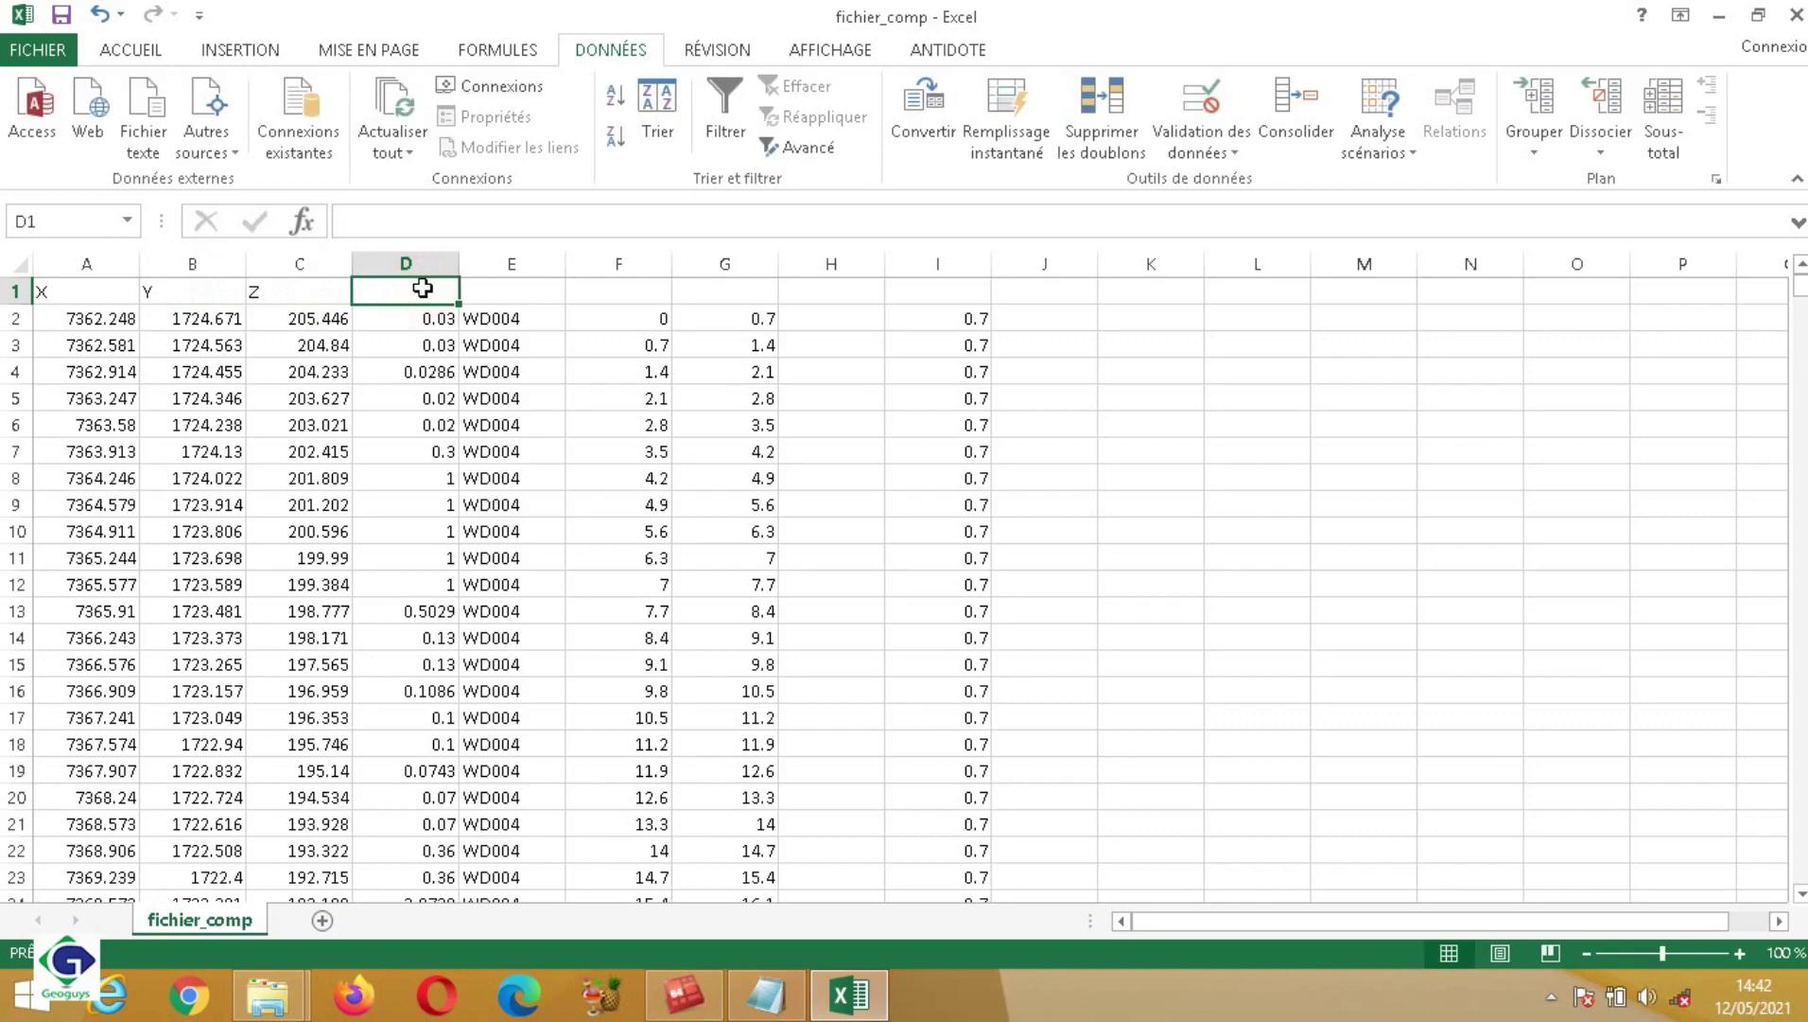
{"action": "type", "text": "au"}
{"action": "left_click", "coordinate": [538, 294]}
{"action": "type", "text": "h"}
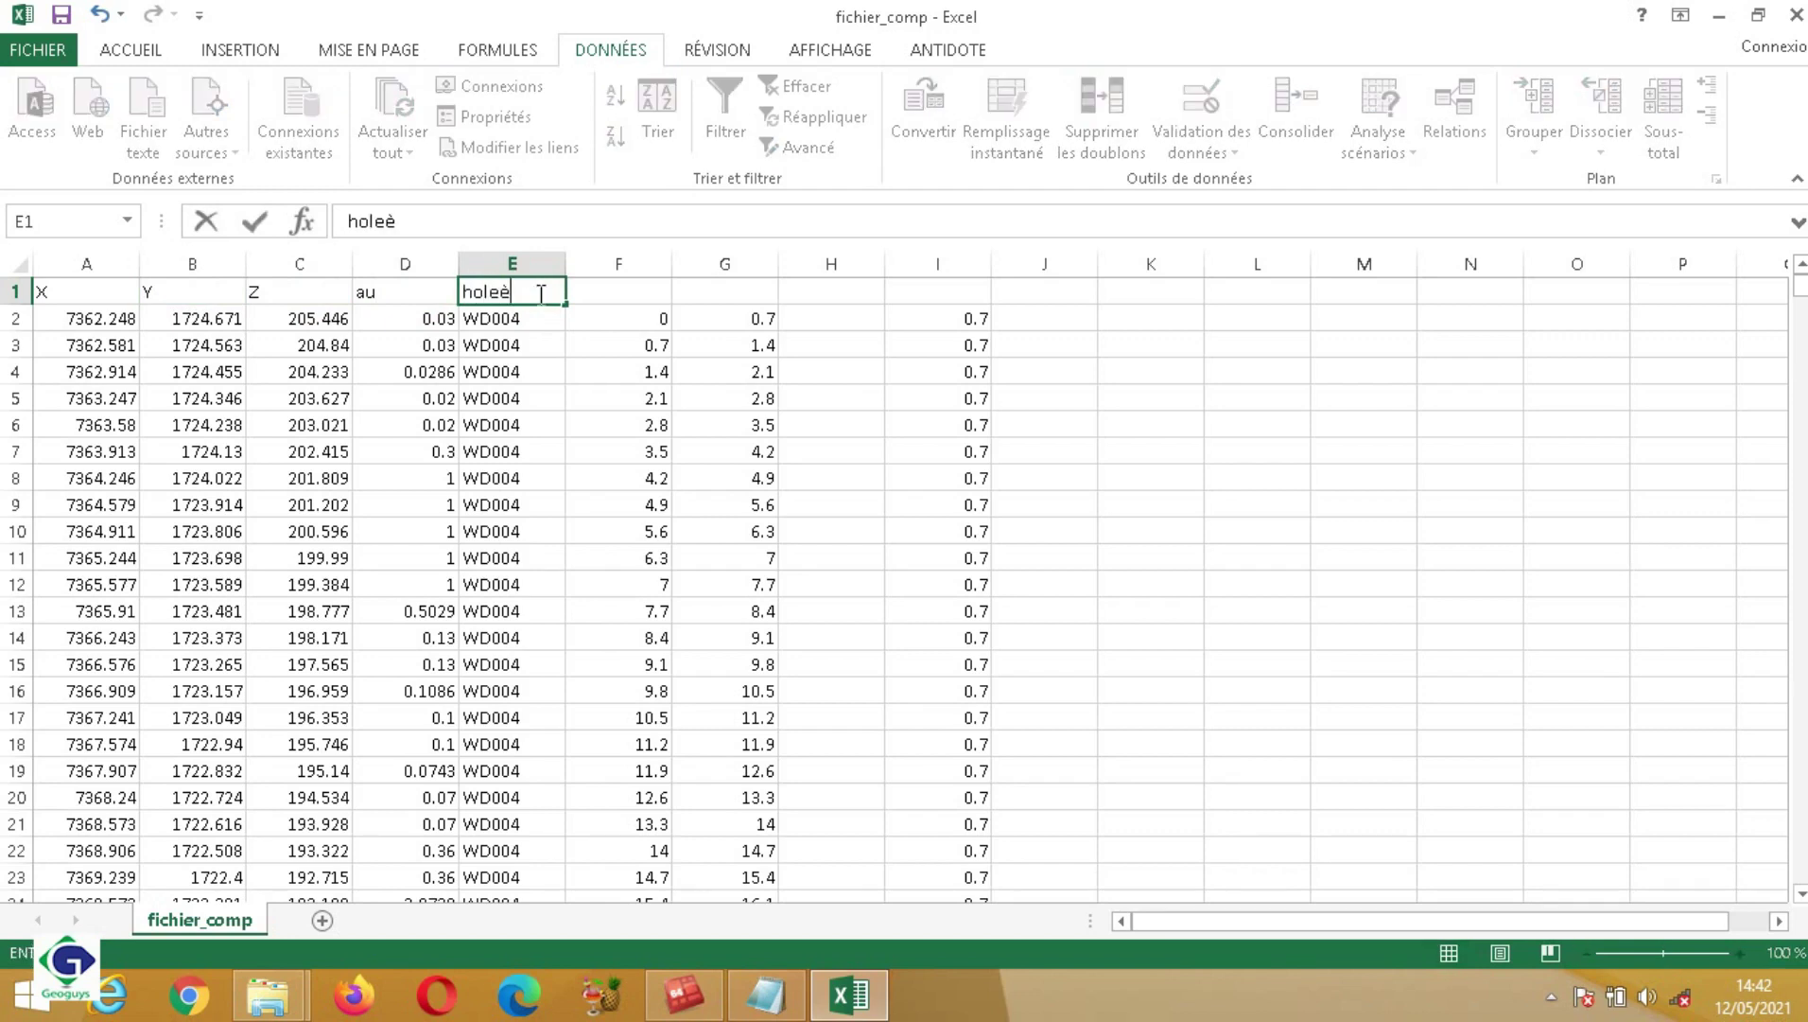
{"action": "type", "text": "ole_id"}
Step: Enter the headers depth in cell F1 and depth from in cell G1
{"action": "left_click", "coordinate": [649, 298]}
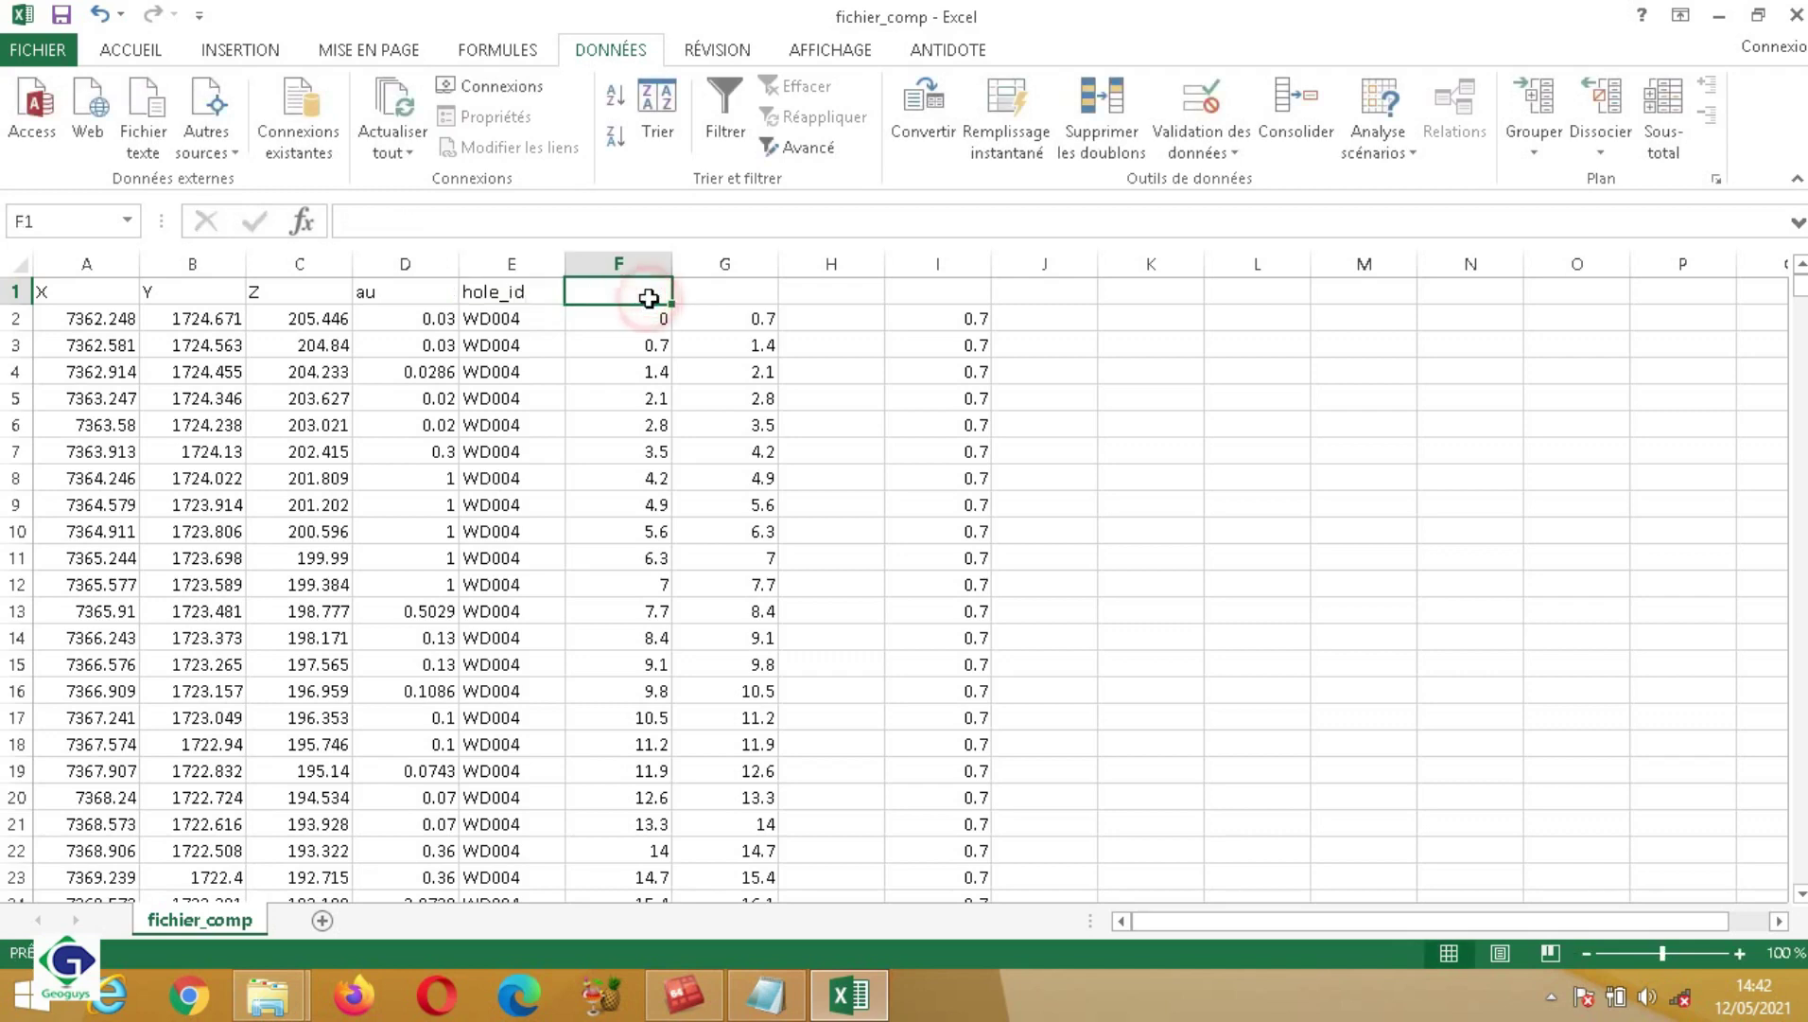
{"action": "type", "text": "depth"}
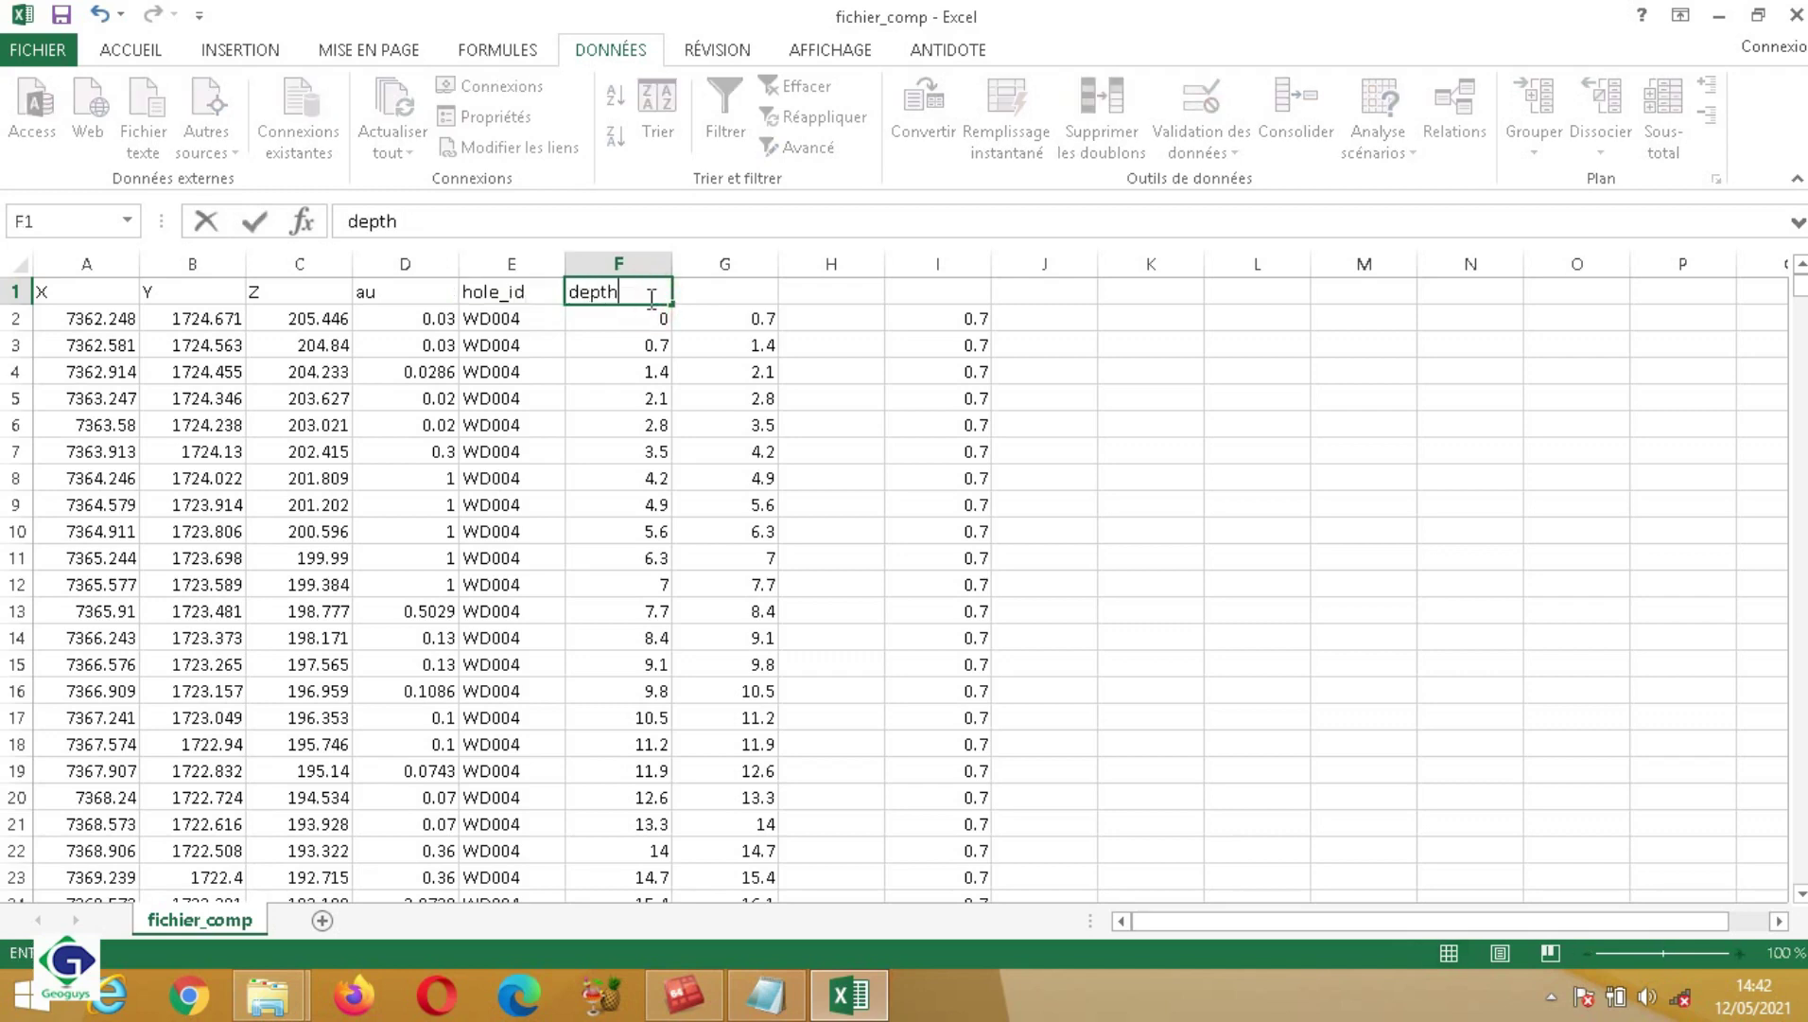
{"action": "left_click", "coordinate": [743, 292]}
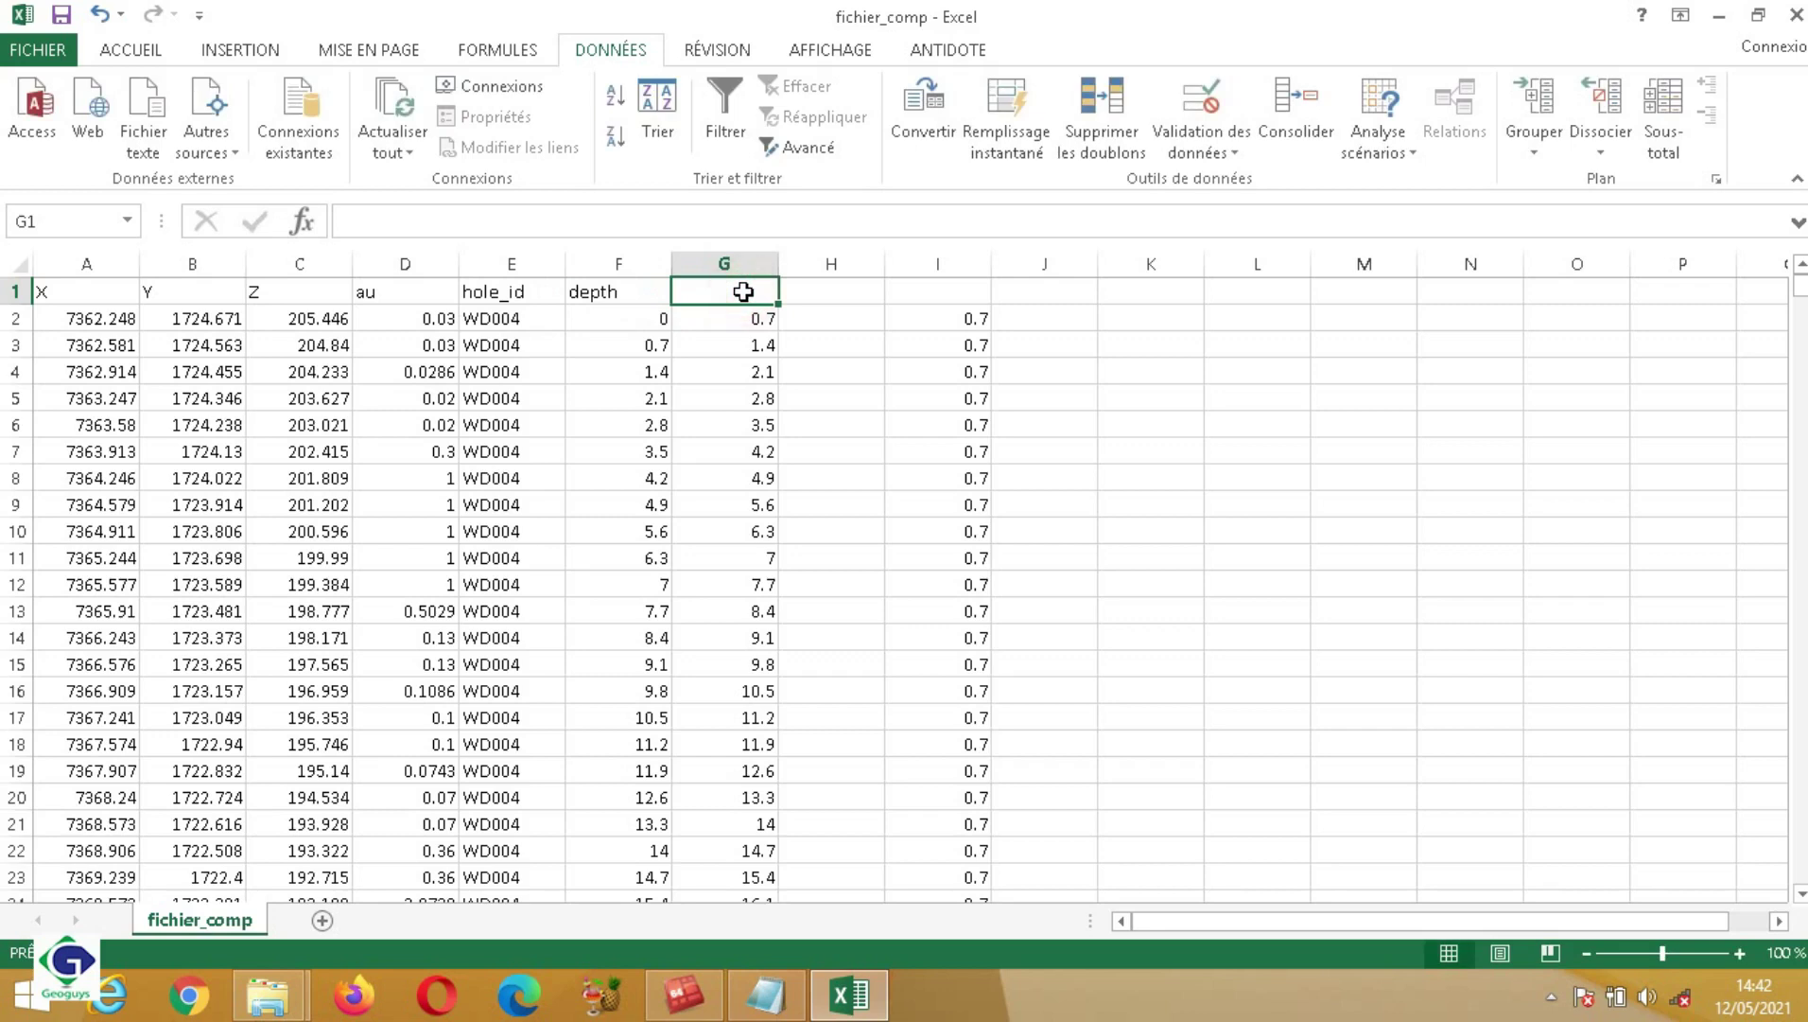
{"action": "type", "text": "depth from"}
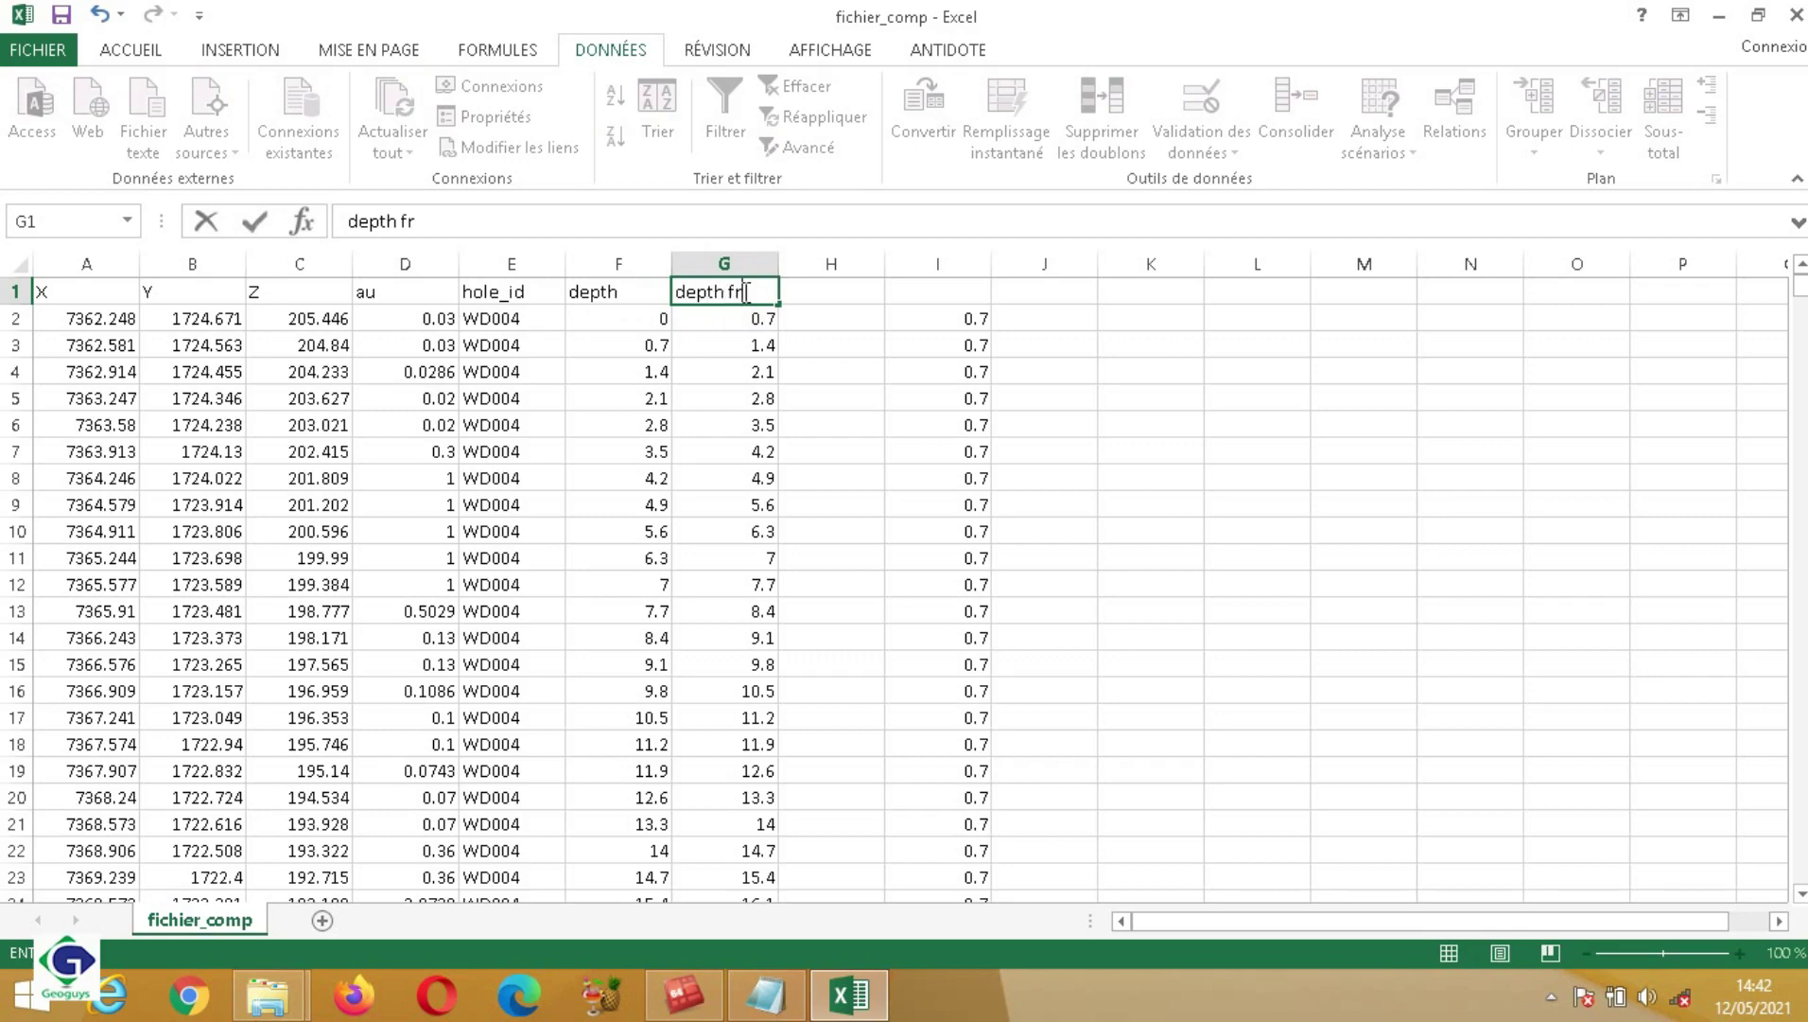
Step: Change the header in cell G1 to depth to
{"action": "left_click", "coordinate": [646, 295]}
{"action": "left_click", "coordinate": [750, 295]}
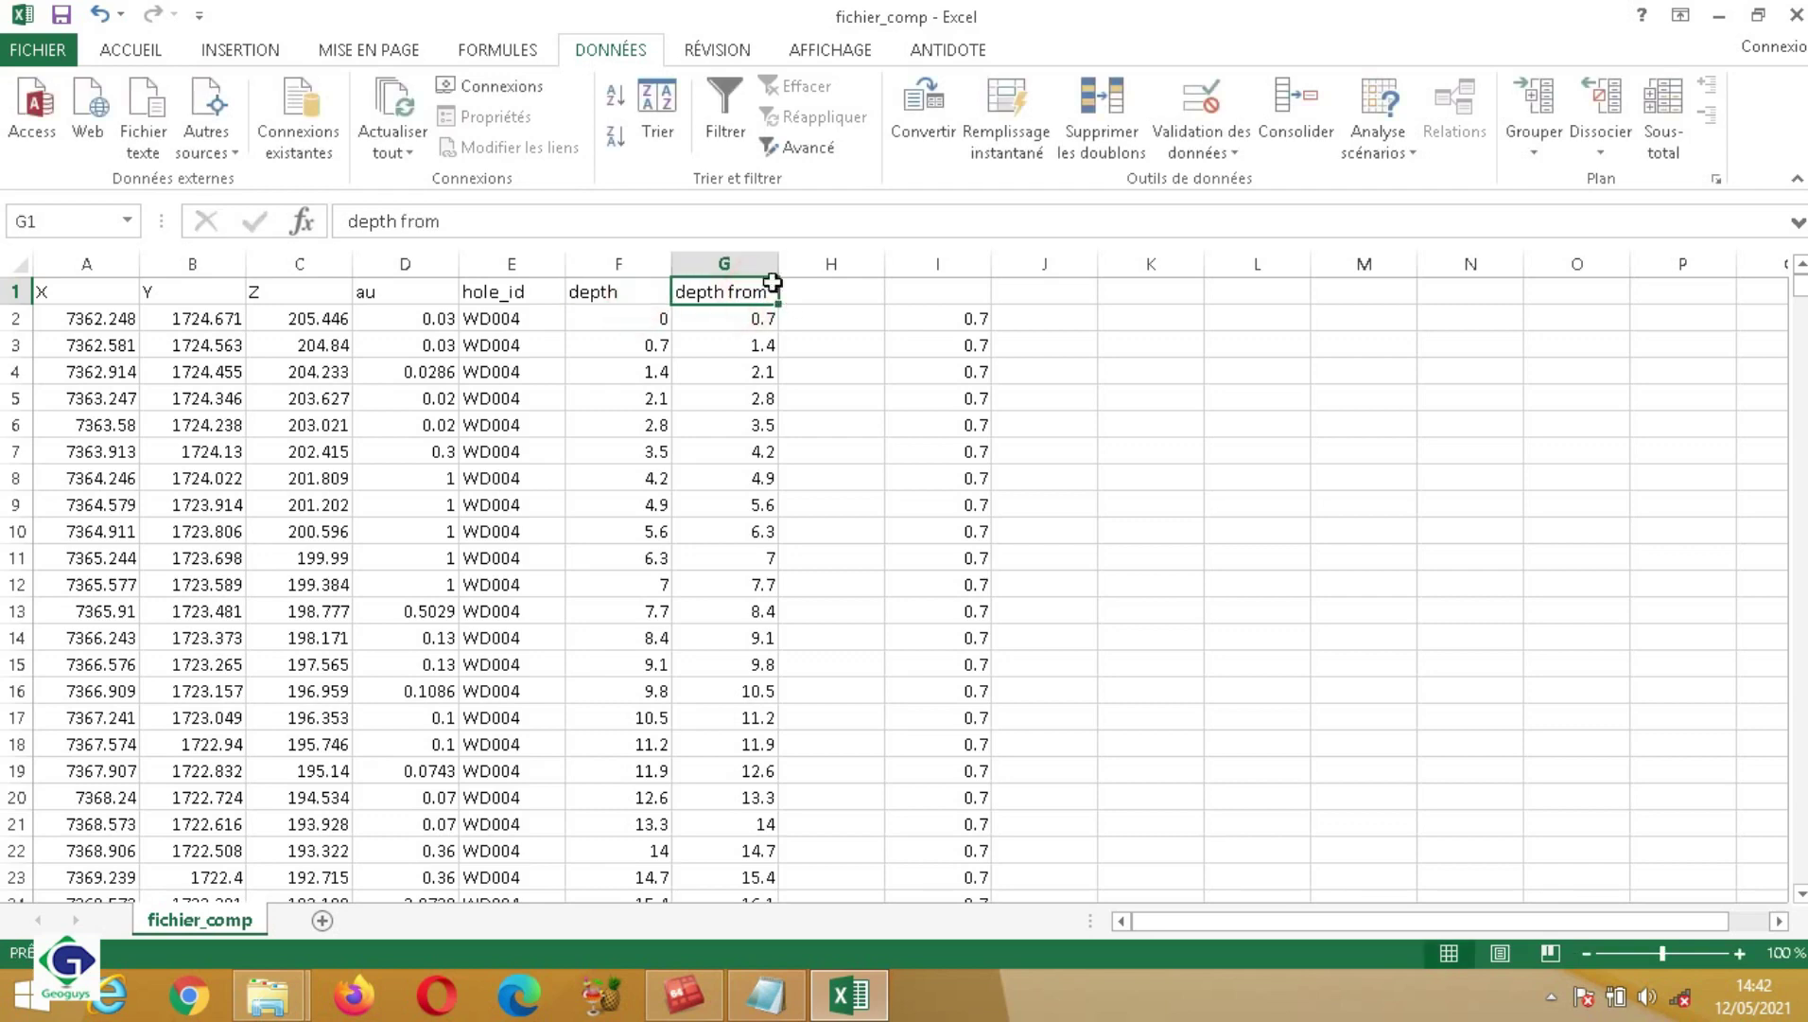
{"action": "left_click", "coordinate": [442, 220]}
{"action": "key", "text": "BackSpace"}
{"action": "key", "text": "BackSpace"}
{"action": "key", "text": "BackSpace"}
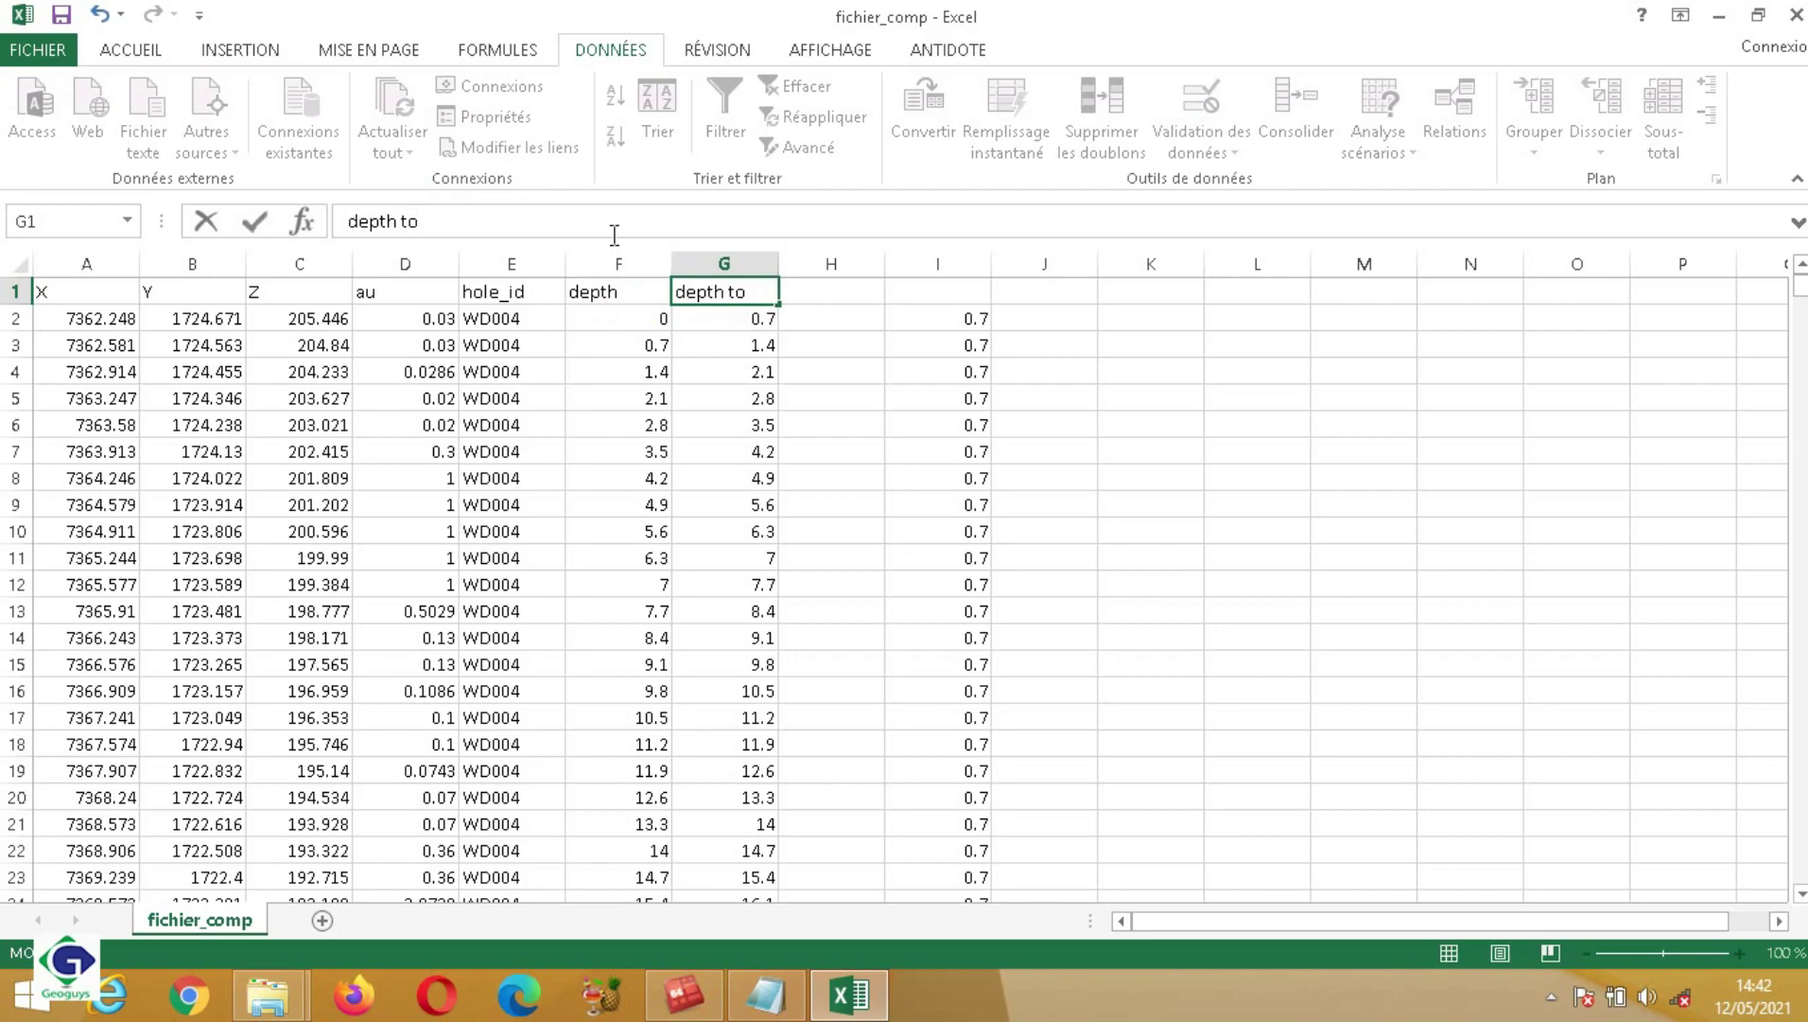
{"action": "type", "text": "to"}
Step: Delete the empty column H between the depth to values and the last data column
{"action": "left_click", "coordinate": [833, 257]}
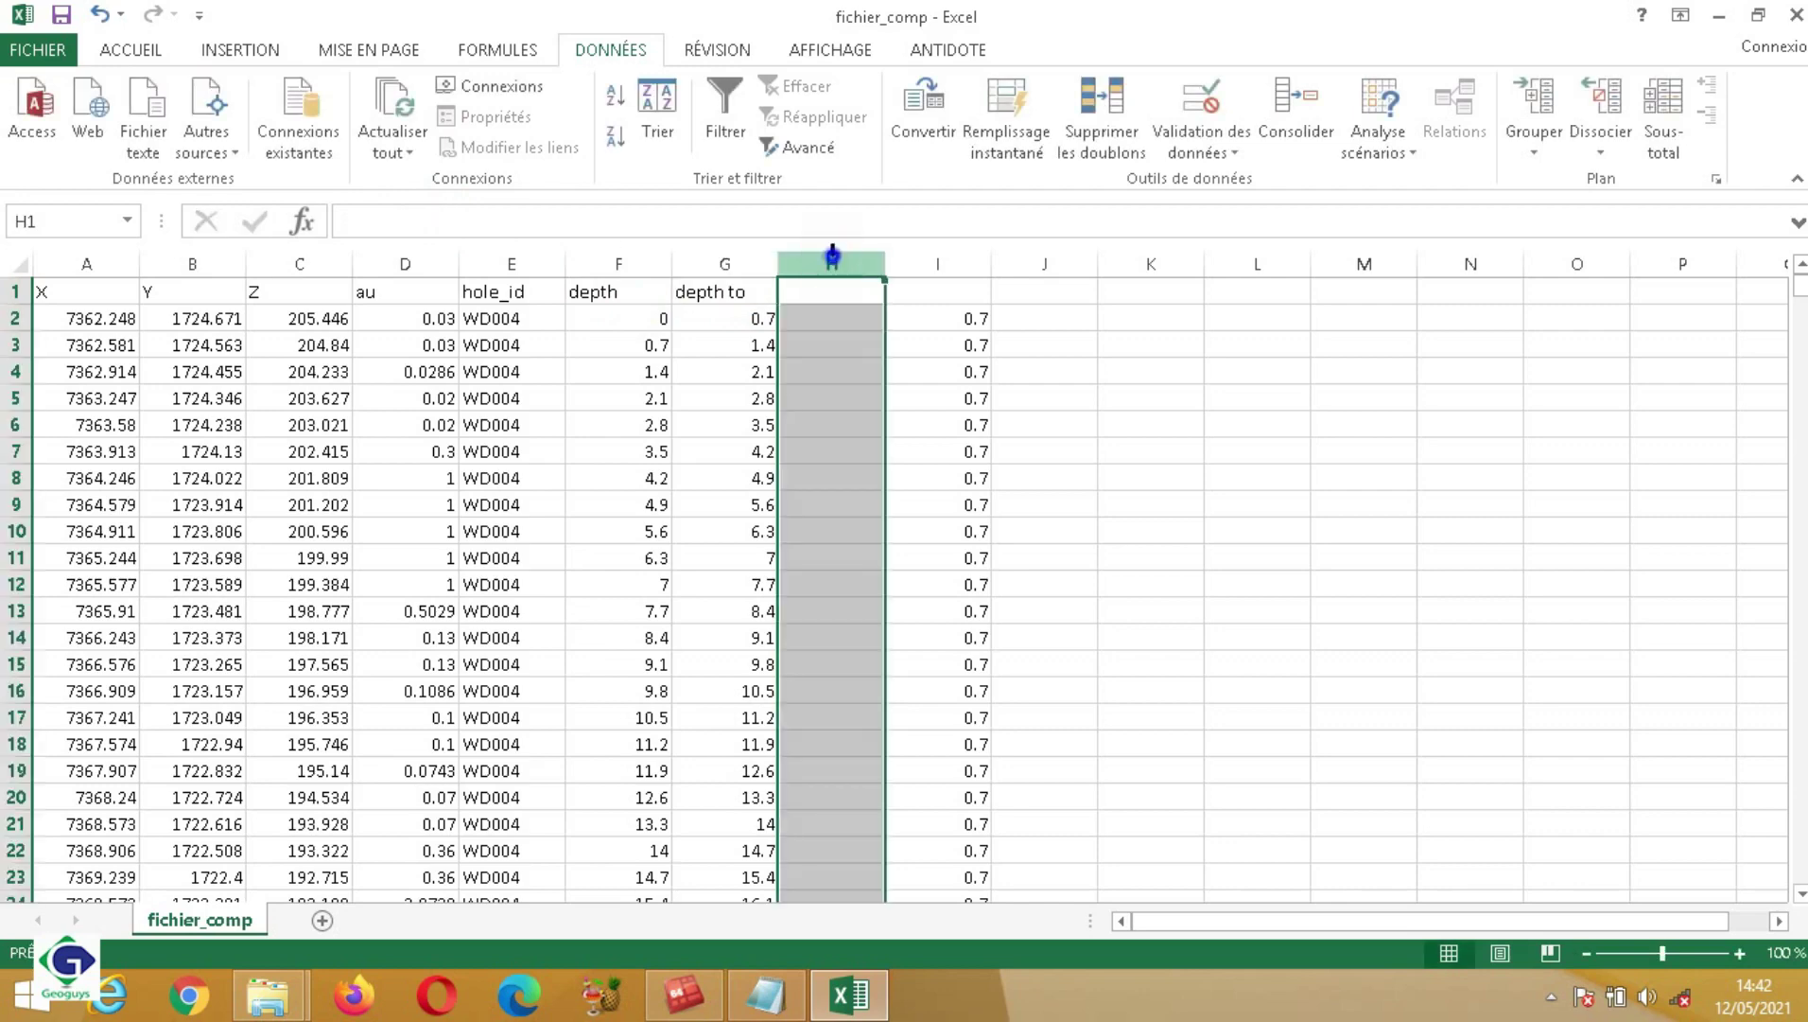
{"action": "right_click", "coordinate": [833, 256]}
{"action": "left_click", "coordinate": [923, 473]}
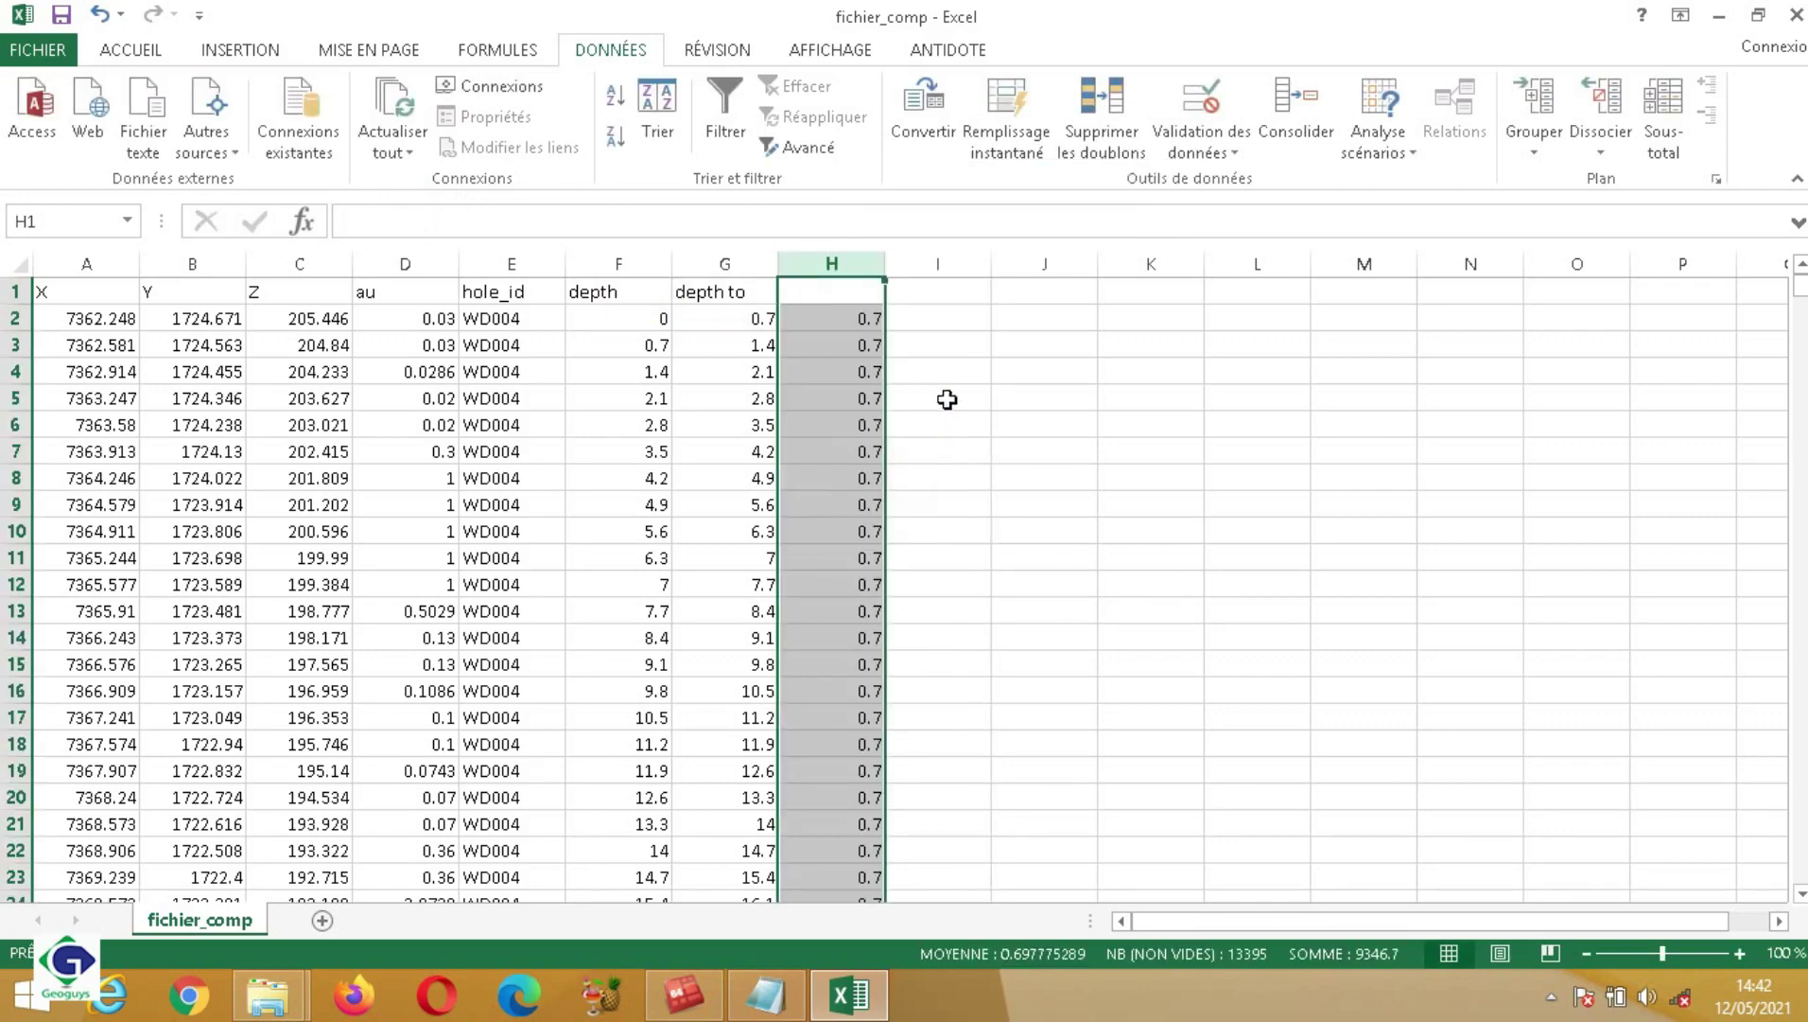
Step: Enter the header id in cell H1 above the 0.7 values
{"action": "left_click", "coordinate": [853, 316]}
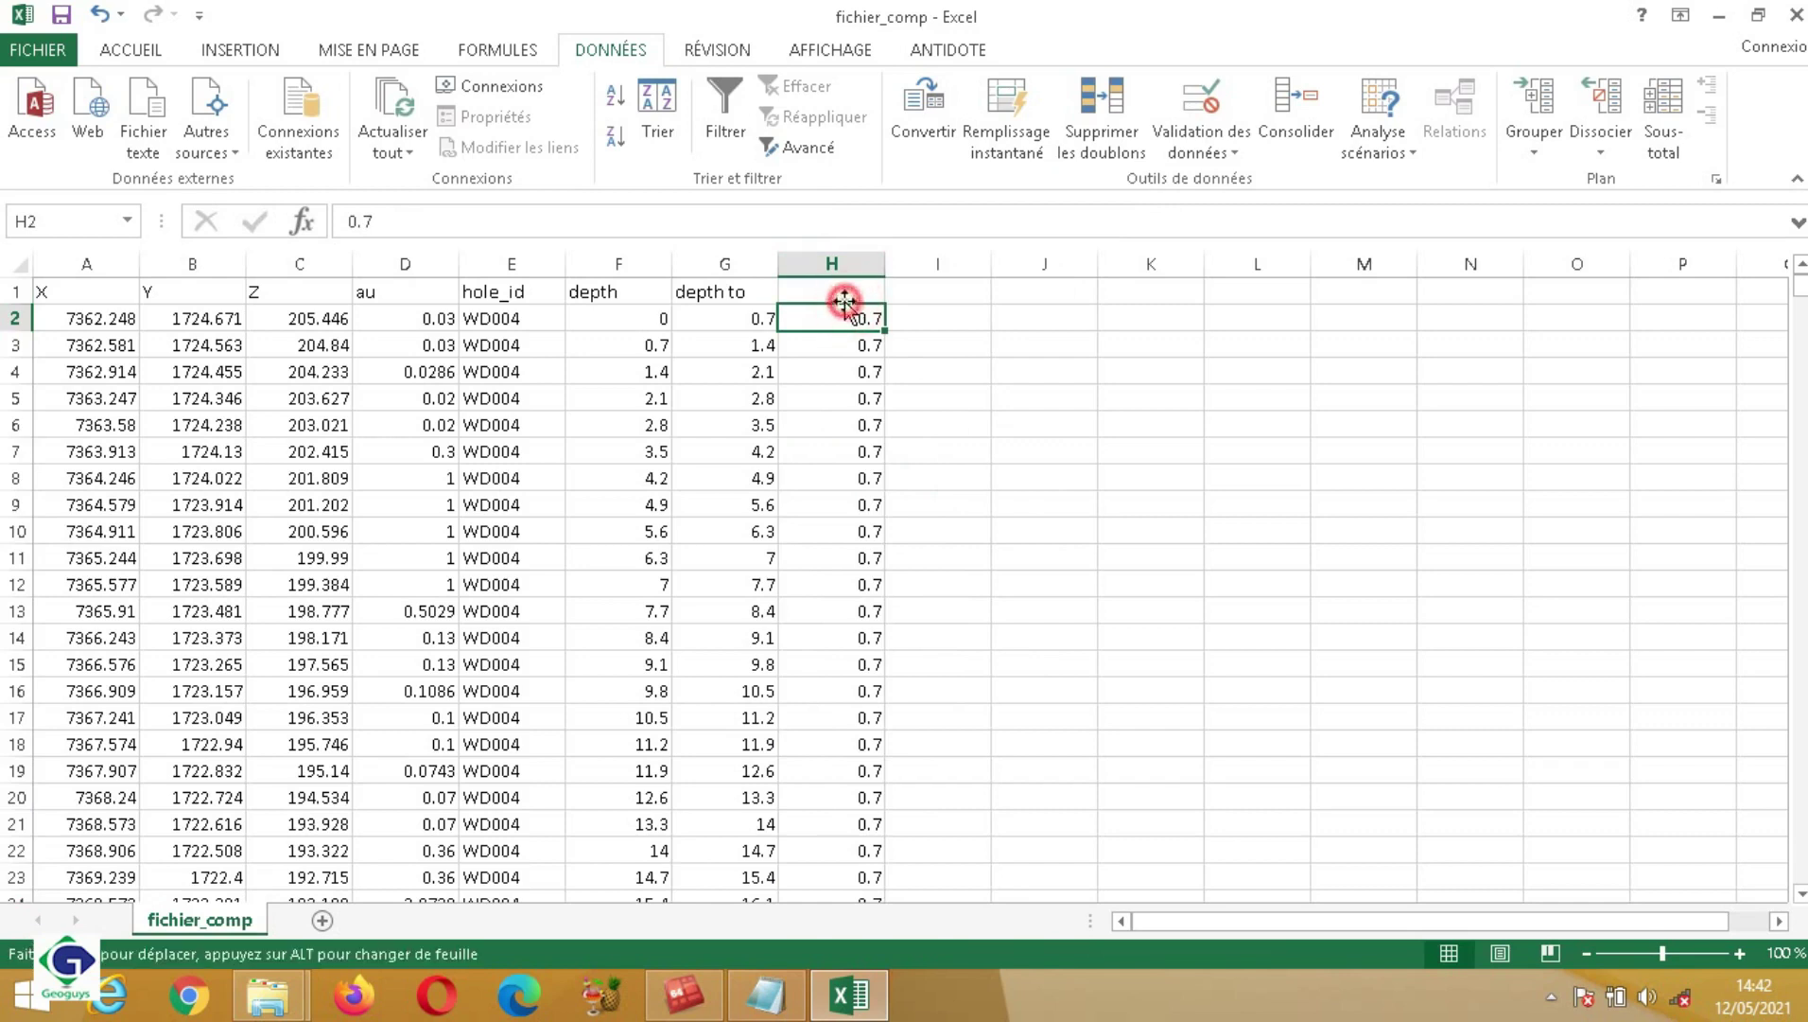
{"action": "left_click", "coordinate": [838, 283]}
{"action": "type", "text": "id"}
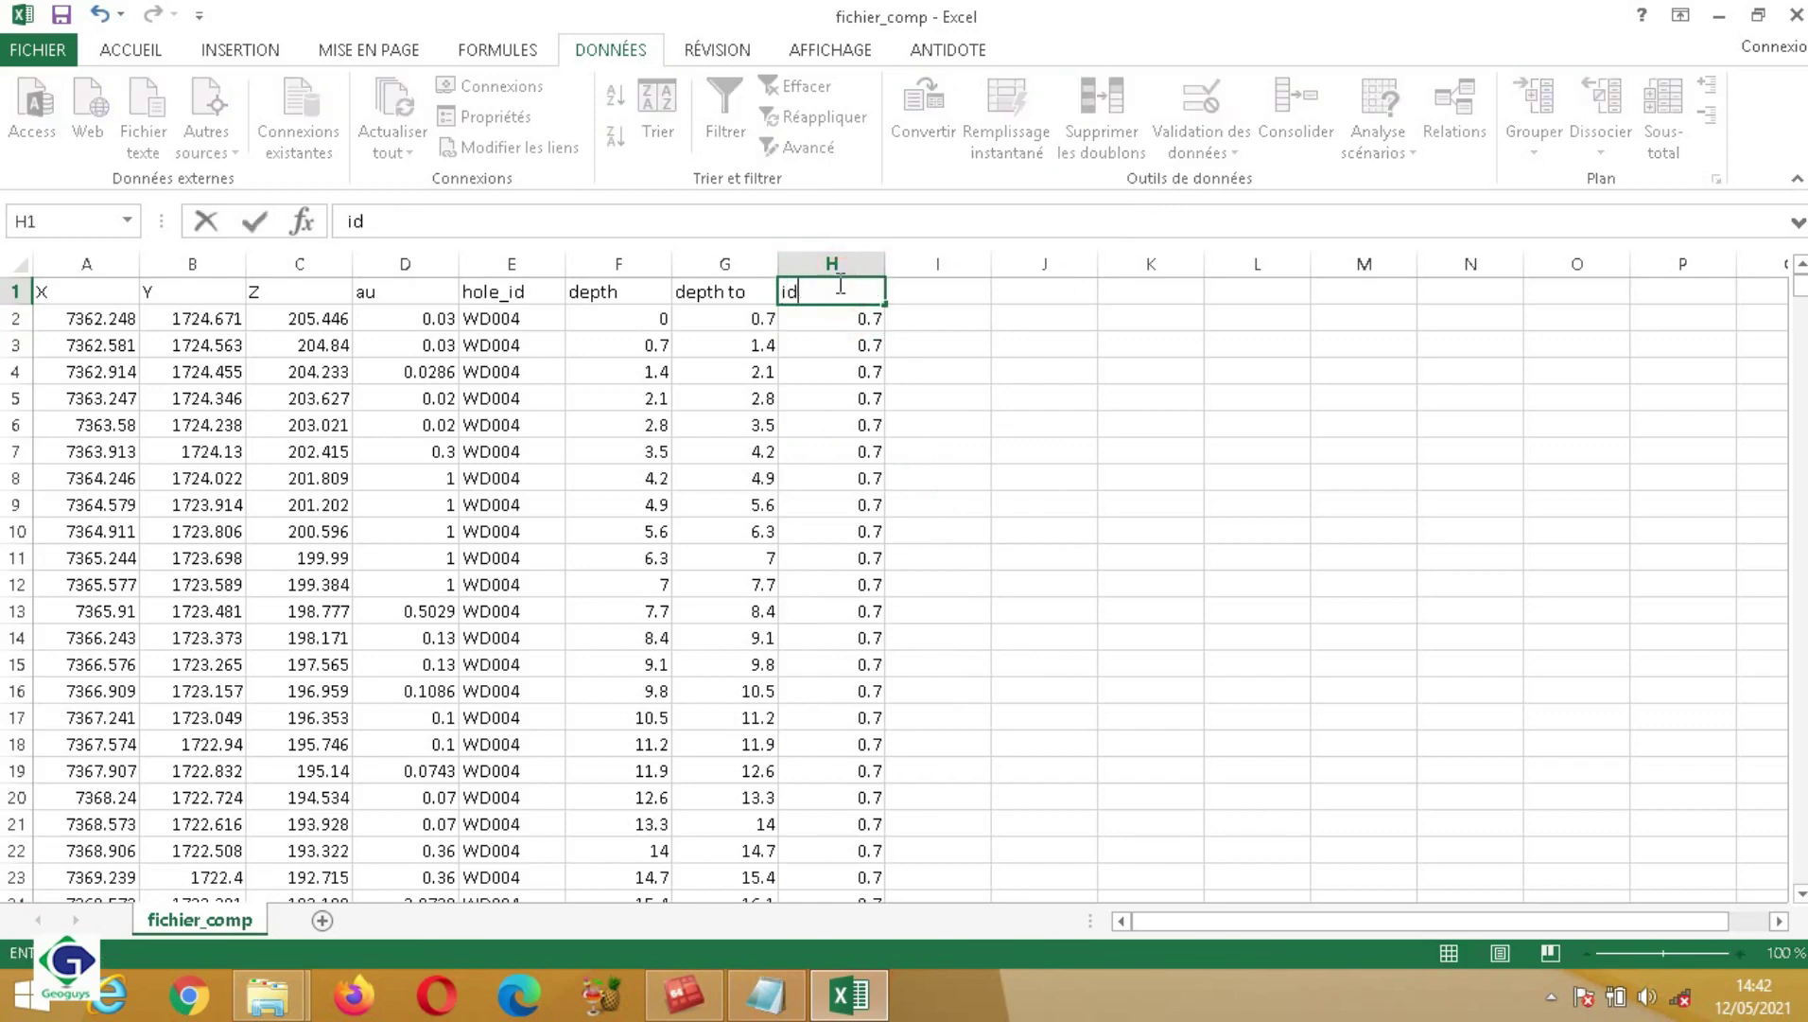